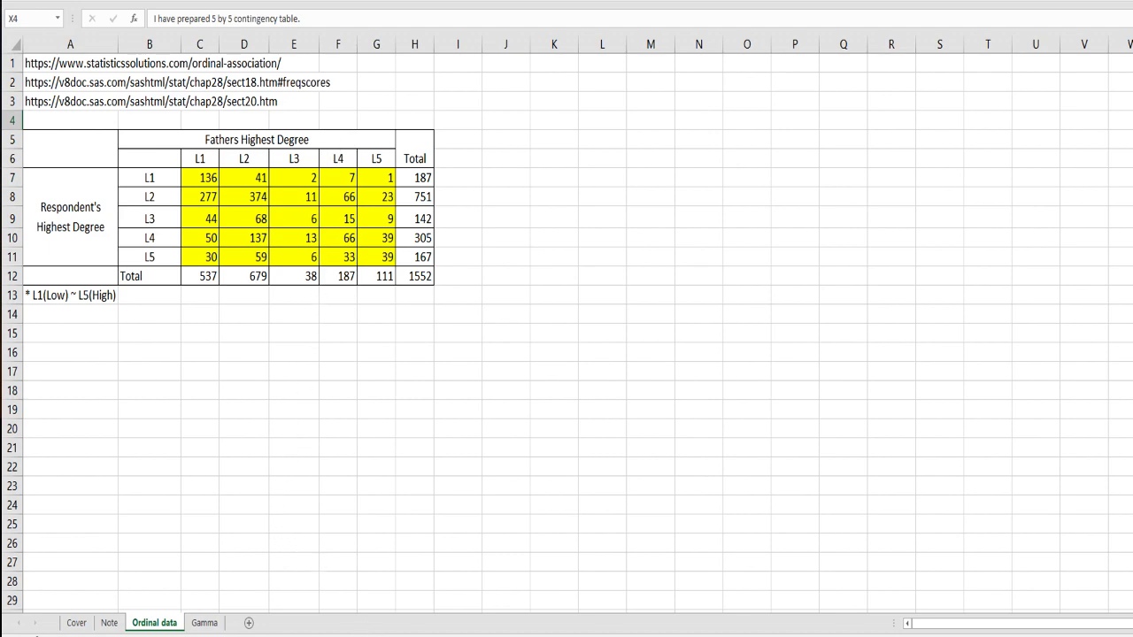
Switch to the Gamma worksheet.
key("ctrl+Page_Down")
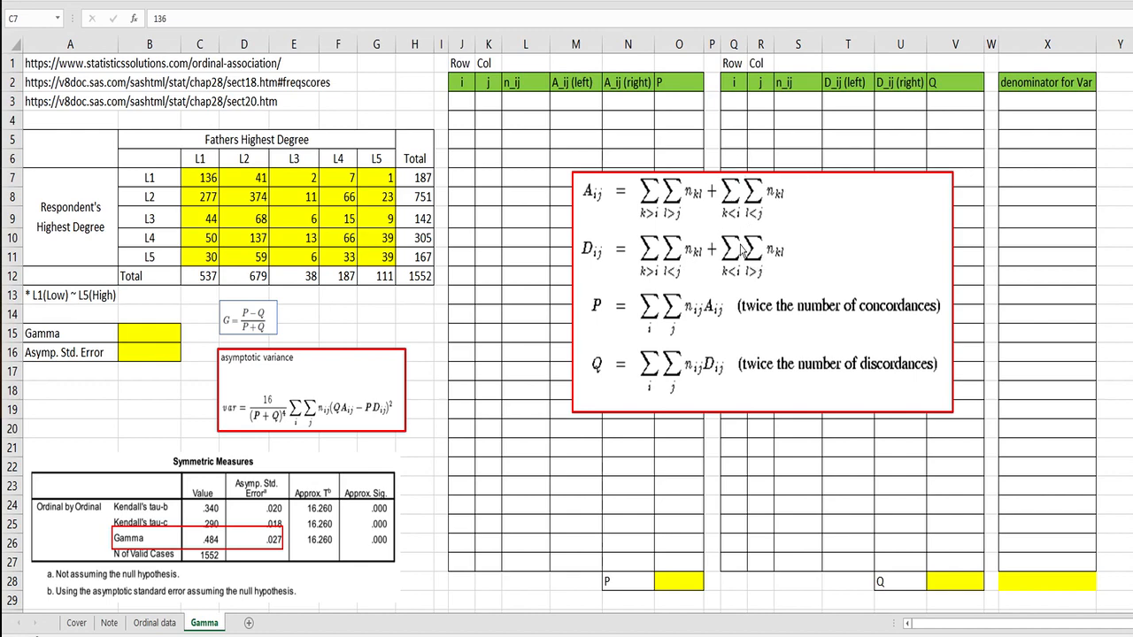
Fill cell E9 of the contingency table with light grey.
left_click(299, 219)
left_click(188, 1)
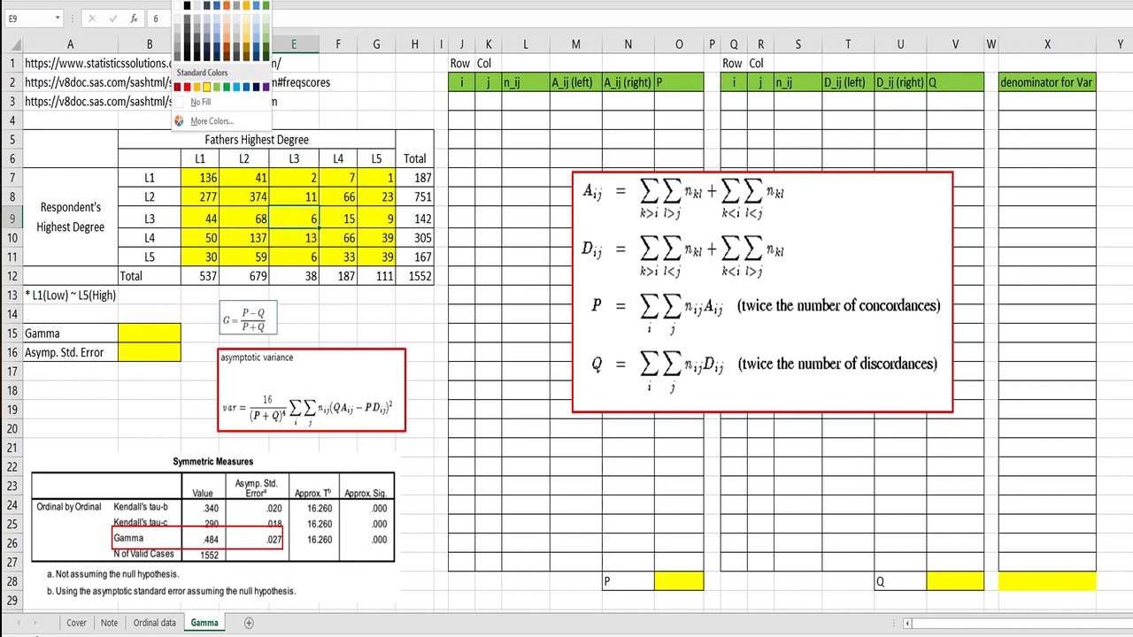
left_click(176, 33)
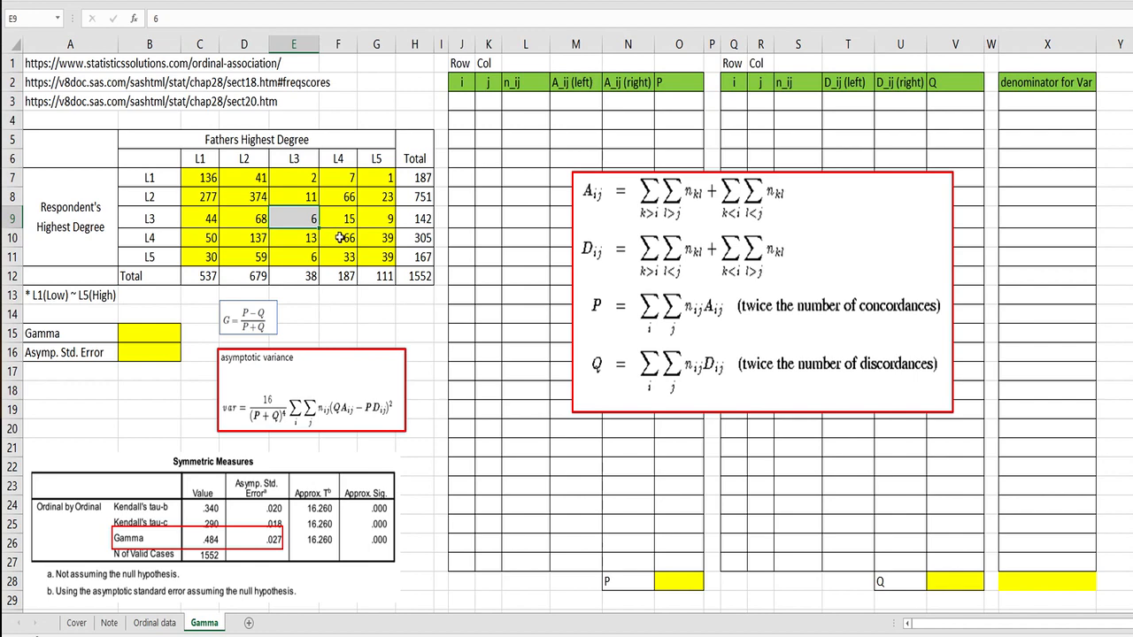
Fill the cells F10:G11 with orange and the cells C7:D8 with red.
left_click_drag(340, 238, 390, 262)
left_click(188, 0)
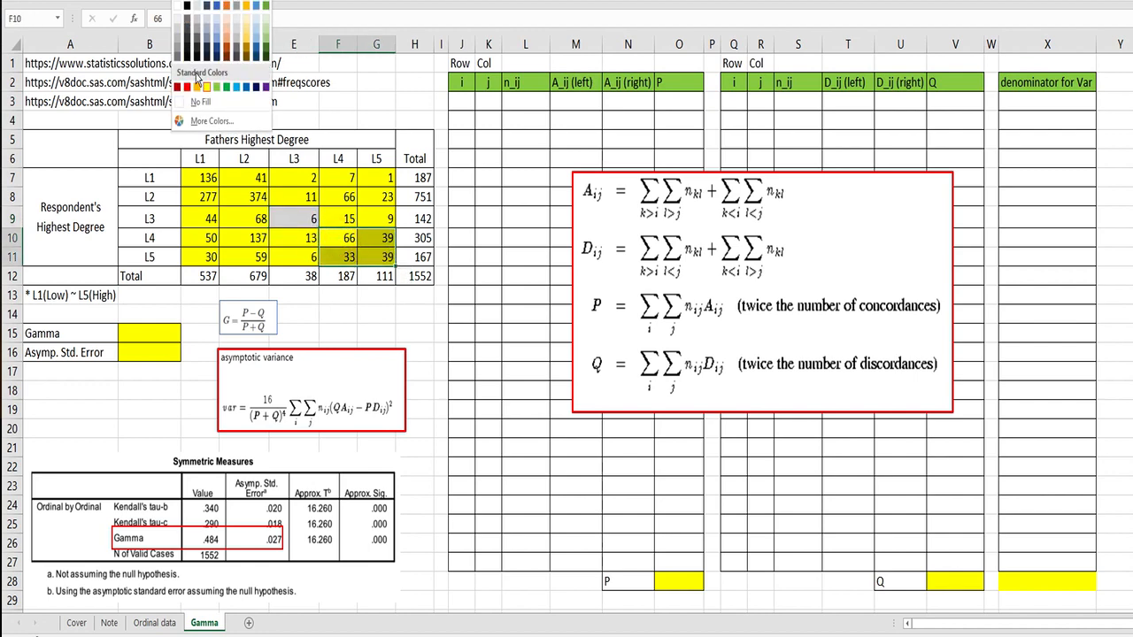
left_click(199, 81)
left_click_drag(211, 178, 228, 193)
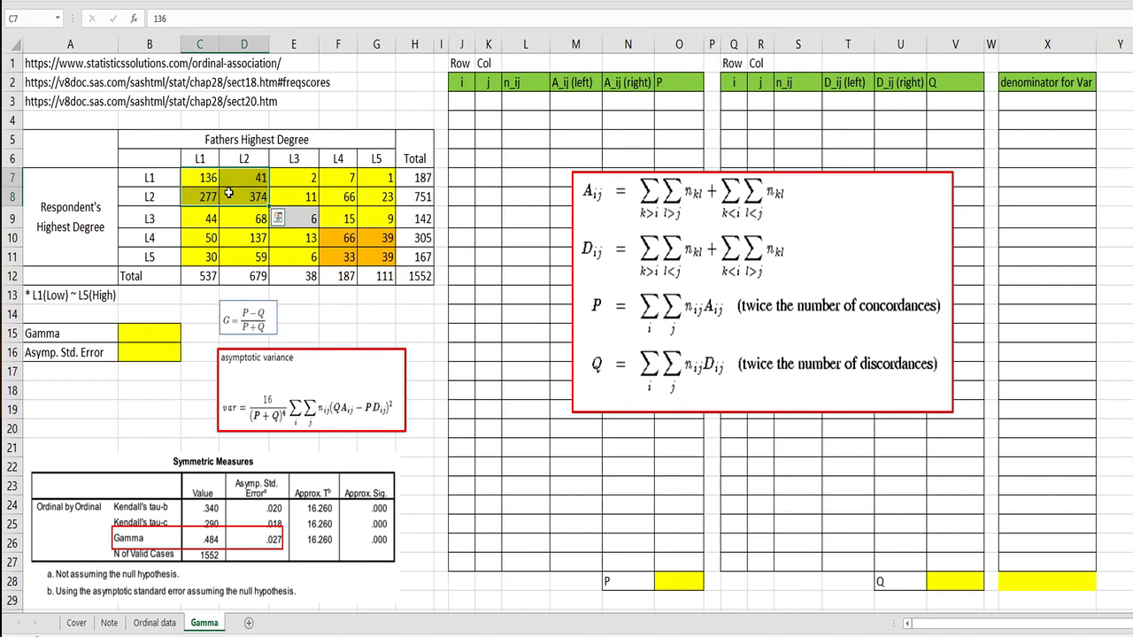
left_click(188, 1)
left_click(178, 87)
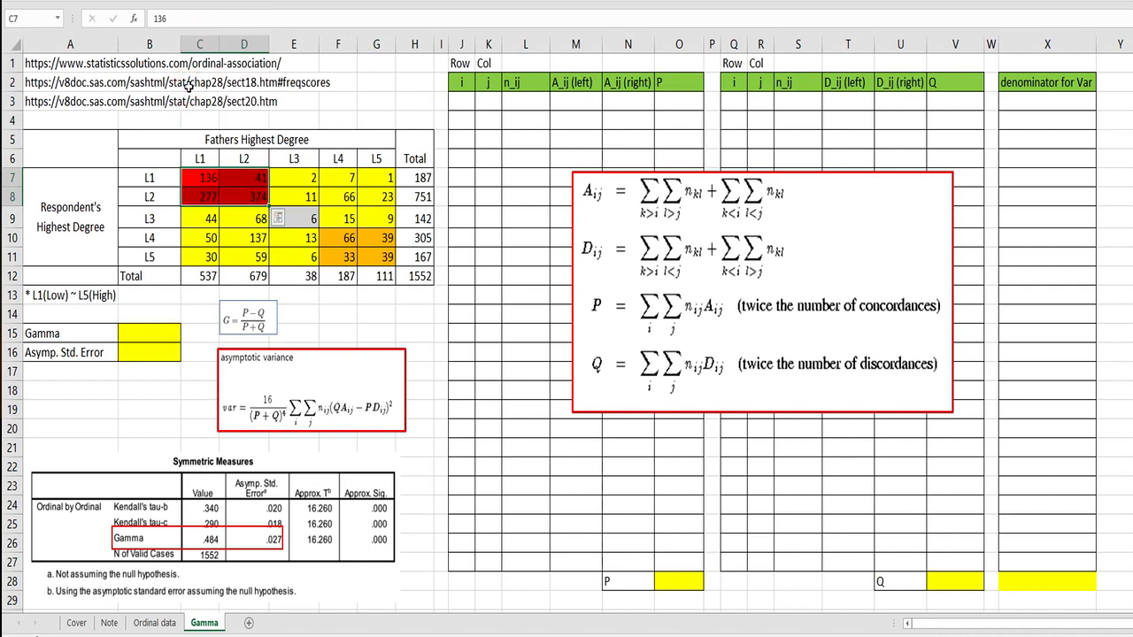
Fill the cells C10:D11 with green and the cells F7:G8 with blue.
left_click(299, 218)
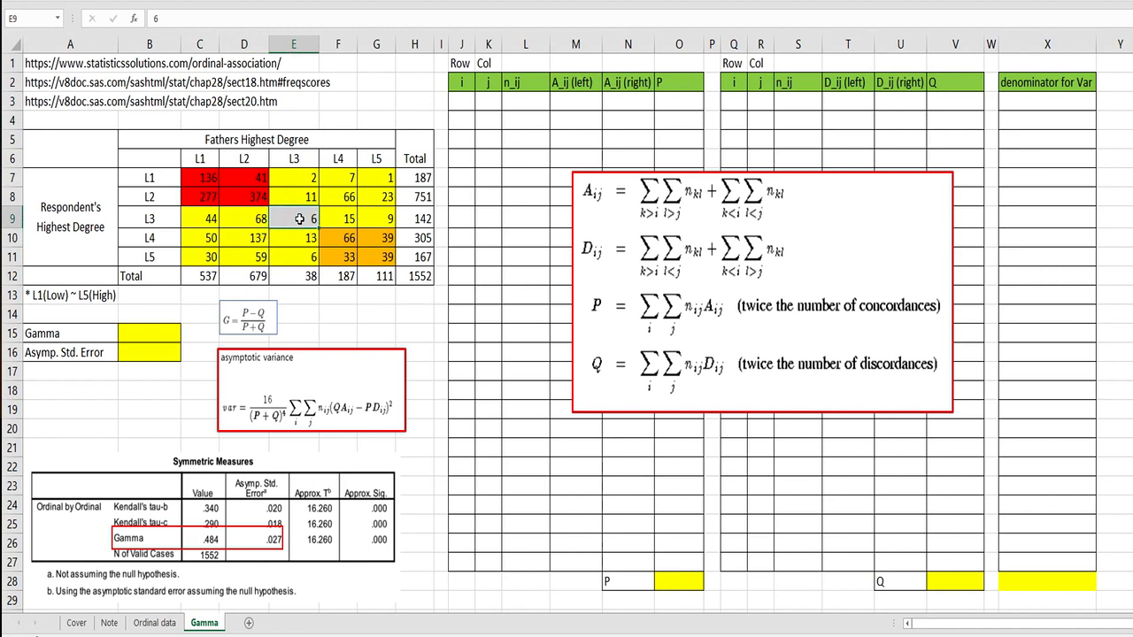
left_click_drag(204, 237, 240, 255)
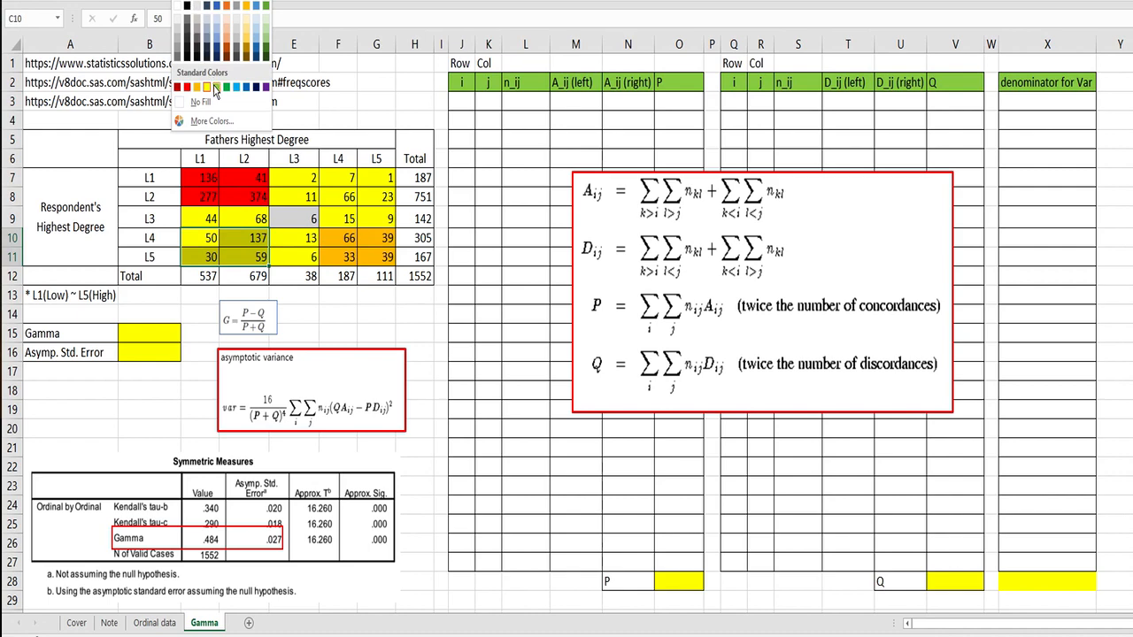
left_click(216, 88)
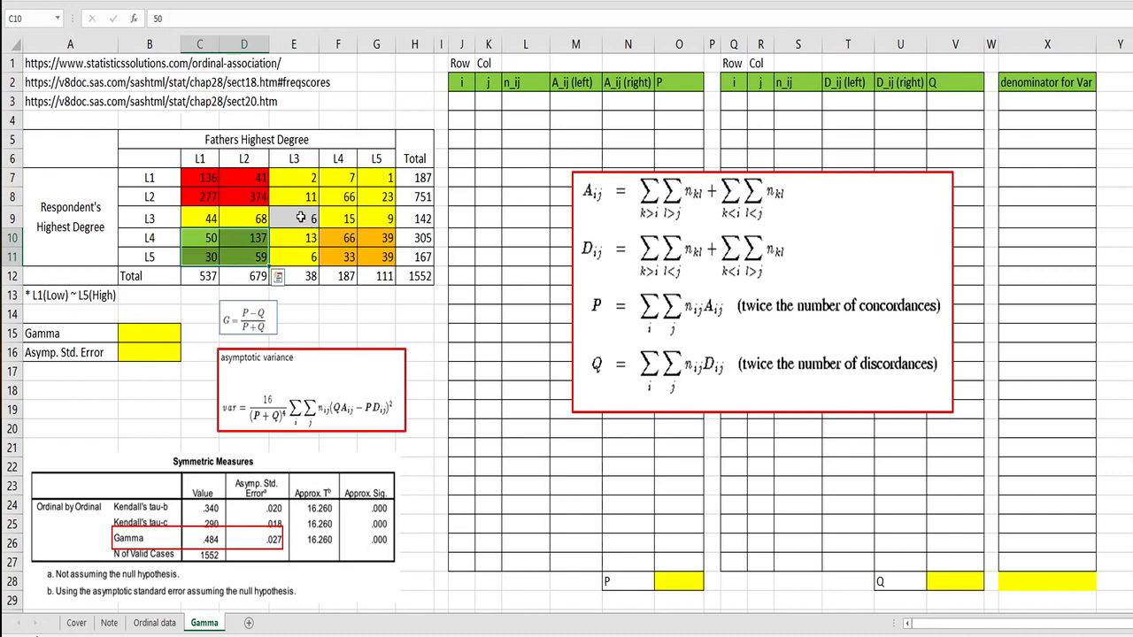
left_click_drag(338, 177, 380, 197)
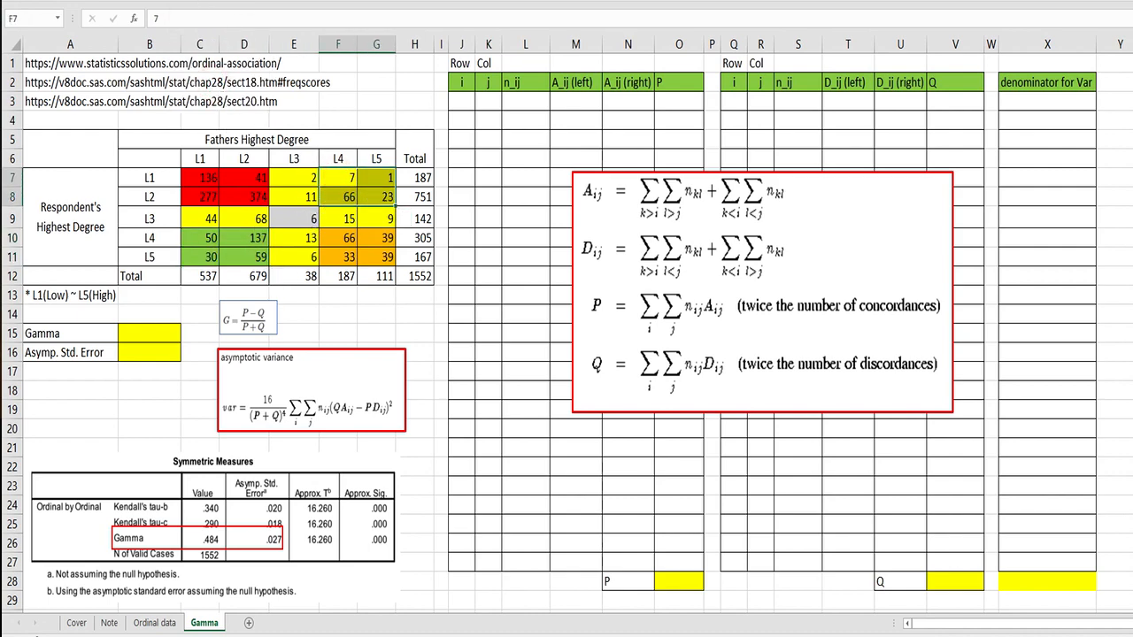
left_click(192, 1)
left_click(237, 87)
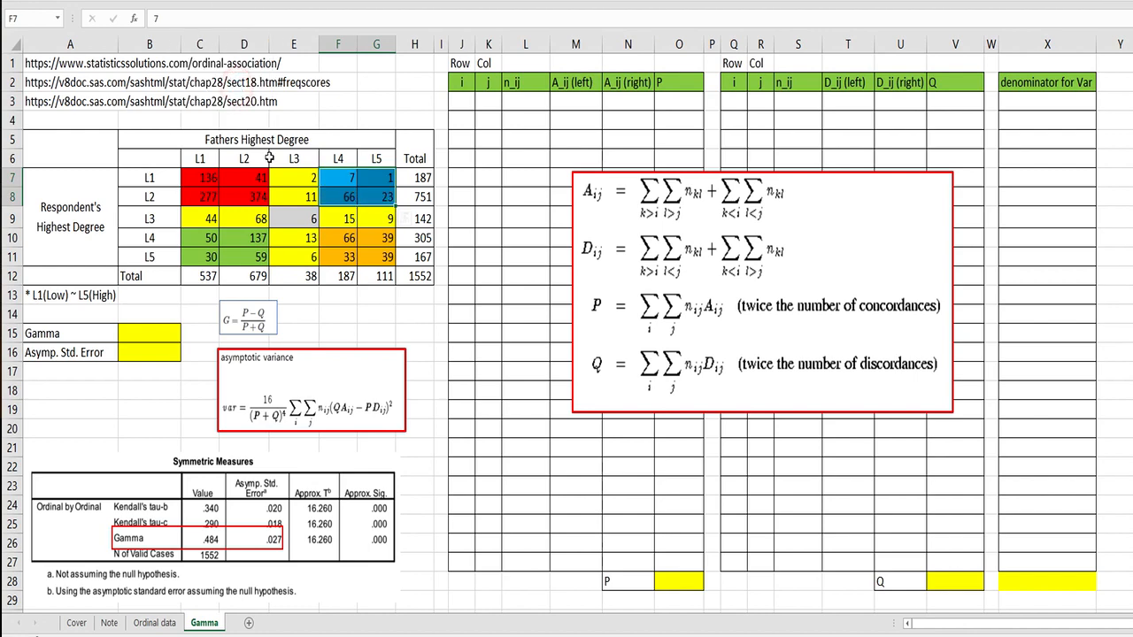
left_click(295, 201)
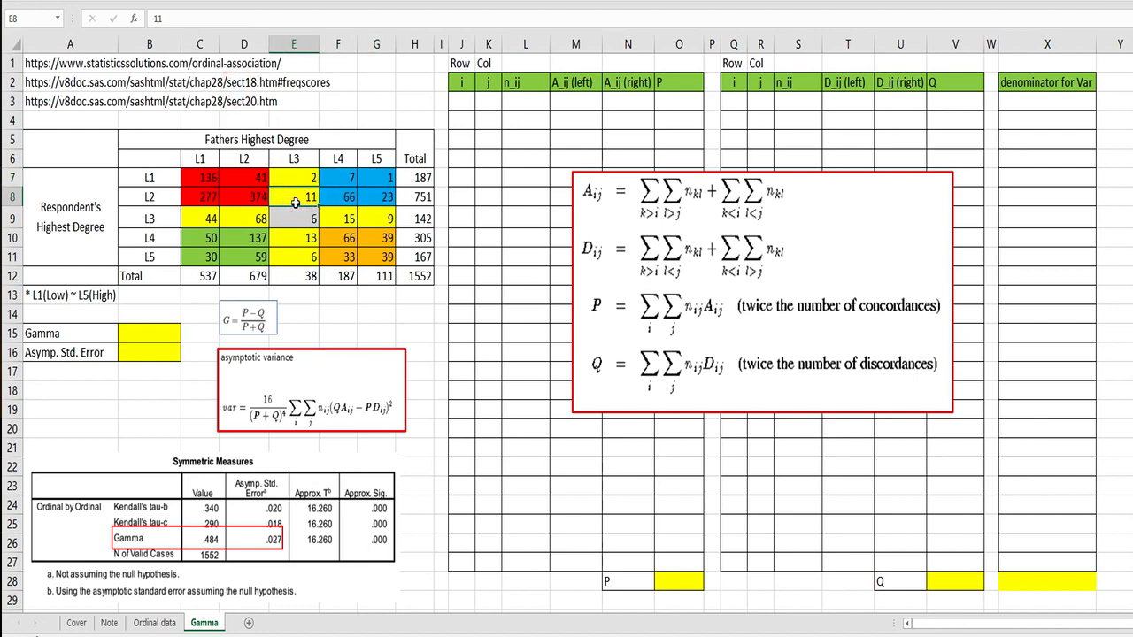
Fill all contingency table counts in C7:G11 with yellow.
left_click_drag(213, 177, 370, 265)
left_click(190, 2)
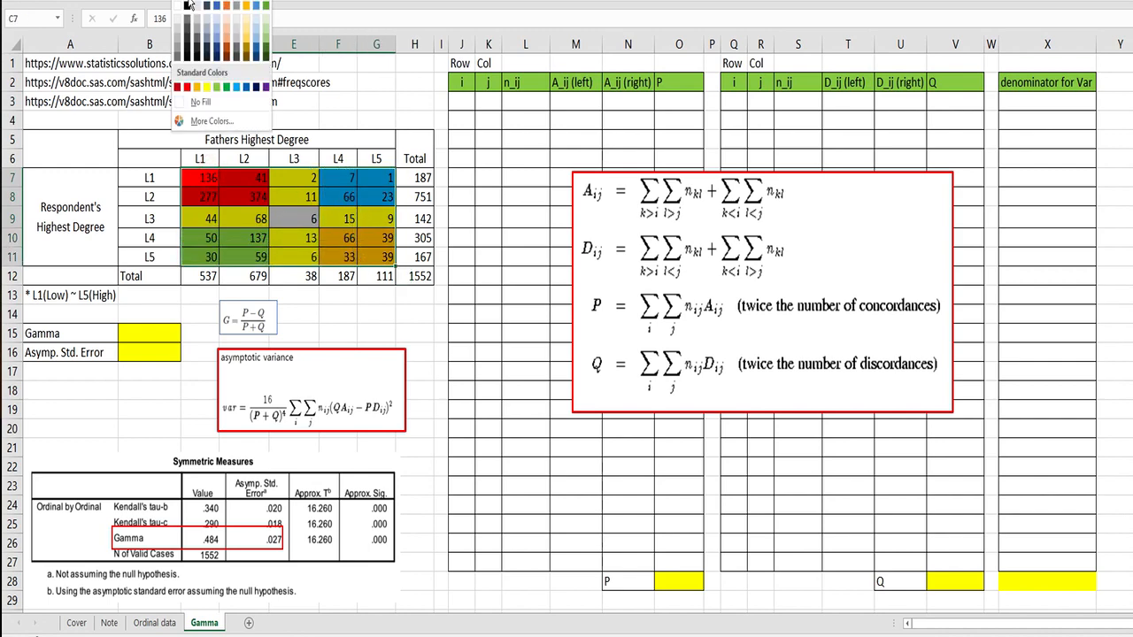
left_click(208, 86)
left_click(829, 635)
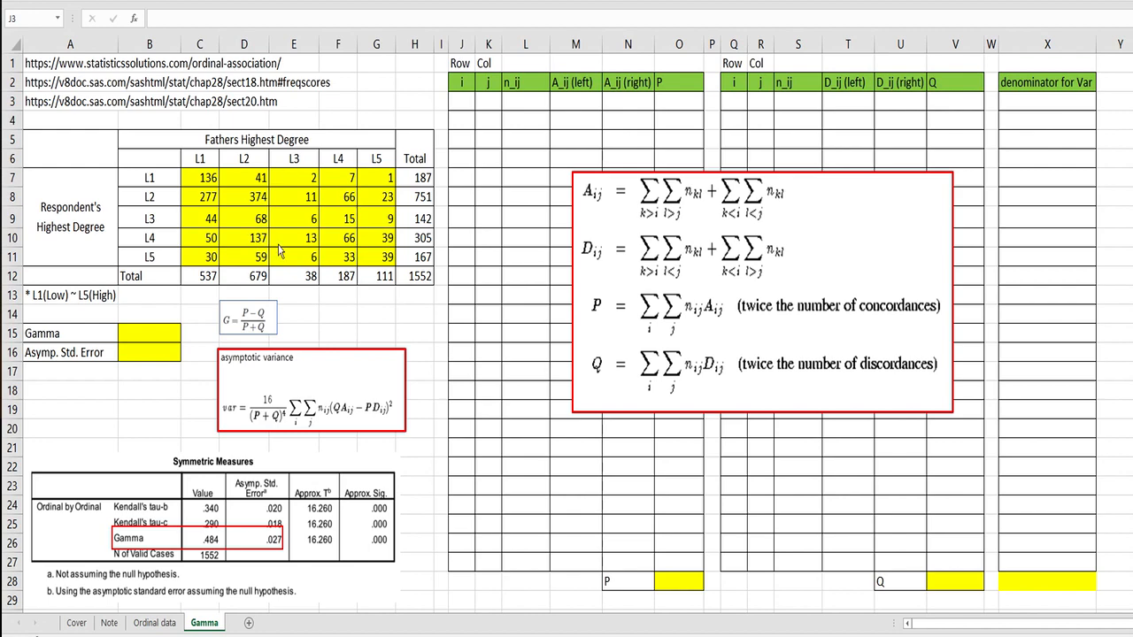
Enter 1 in each of the first five cells of the row index column i, J3:J7.
left_click(480, 172)
type("1")
key("Return")
type("1")
key("Return")
type("1")
key("Return")
type("1")
key("Return")
type("1")
key("Return")
Enter =J3+1 in J8 and fill the formula down to J27.
type("=")
left_click(465, 100)
type("+1")
key("Return")
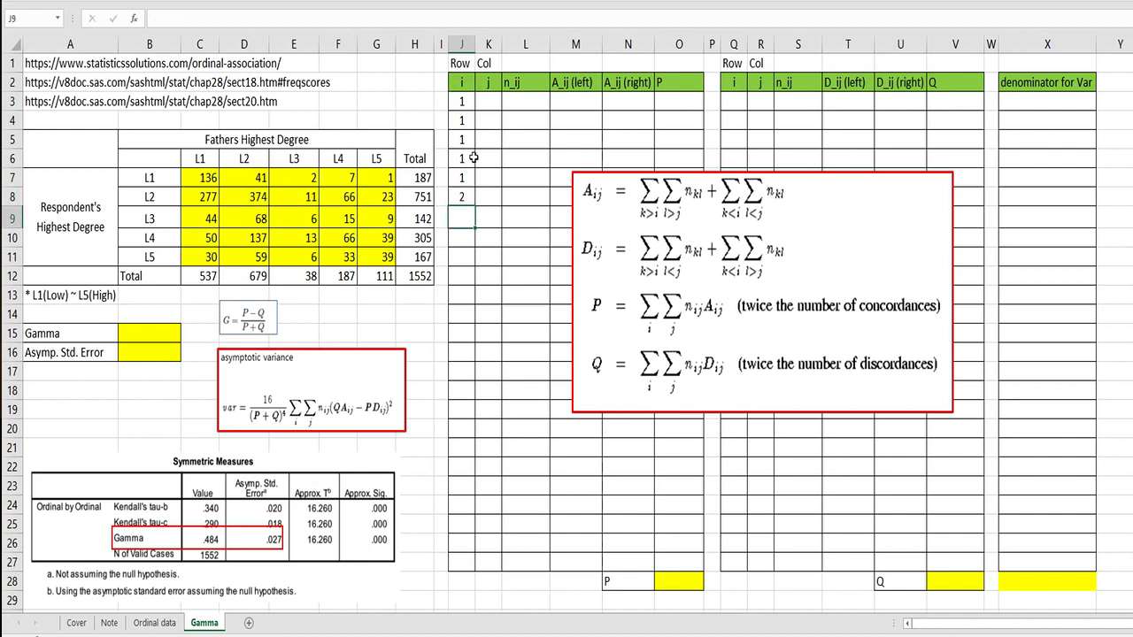
left_click(461, 197)
left_click_drag(475, 207, 460, 561)
Number the column index j with 1 to 5 in K3:K7 and =K3 in K8, filled down to K27.
left_click(489, 101)
type("1")
key("Return")
type("2")
key("Return")
type("3")
key("Return")
type("4 5 =")
left_click(495, 100)
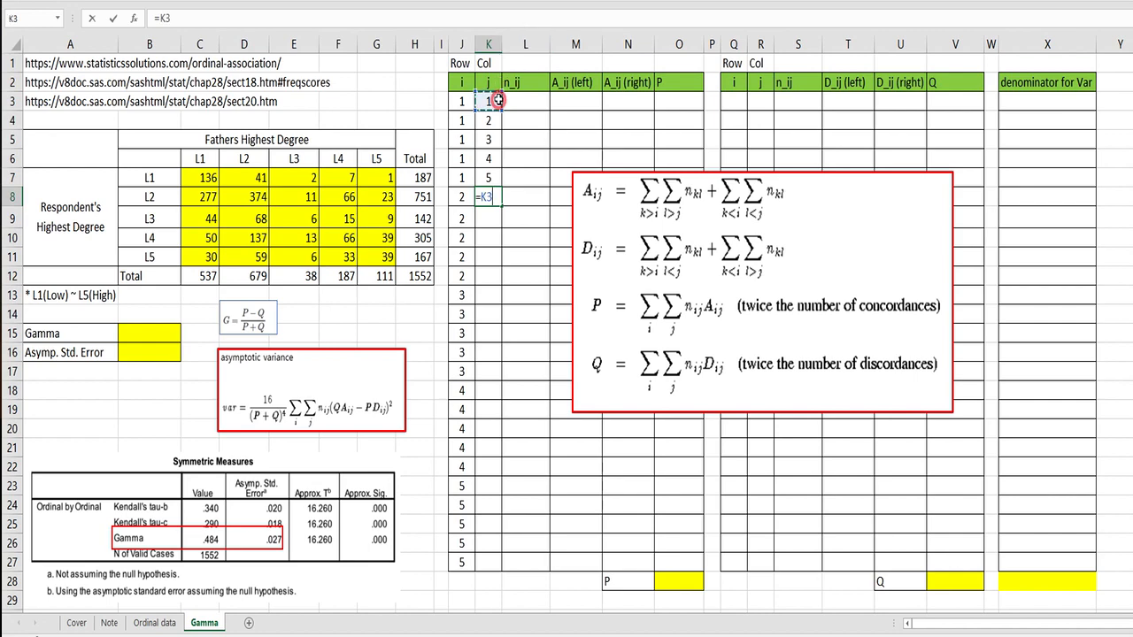
key("Return")
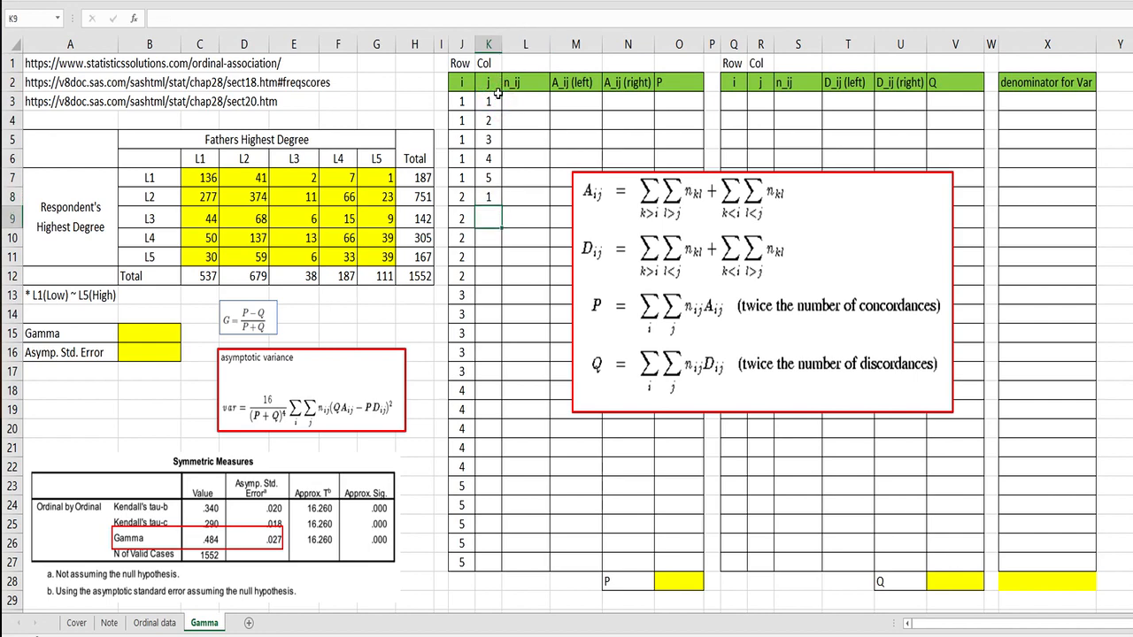
left_click(488, 195)
left_click_drag(500, 205, 497, 571)
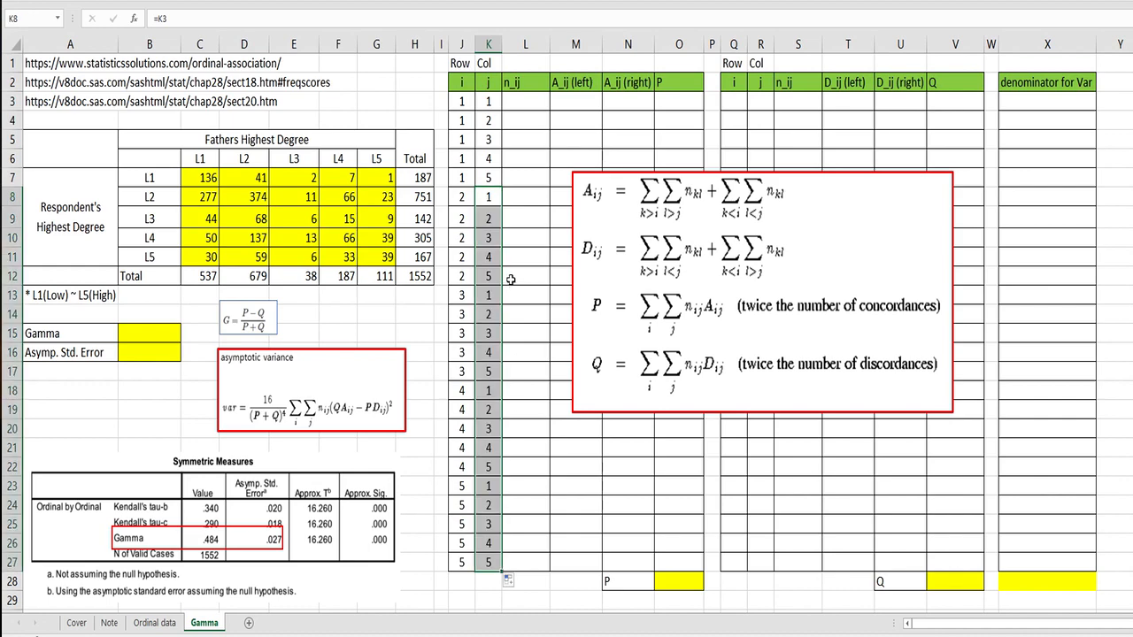
left_click(453, 182)
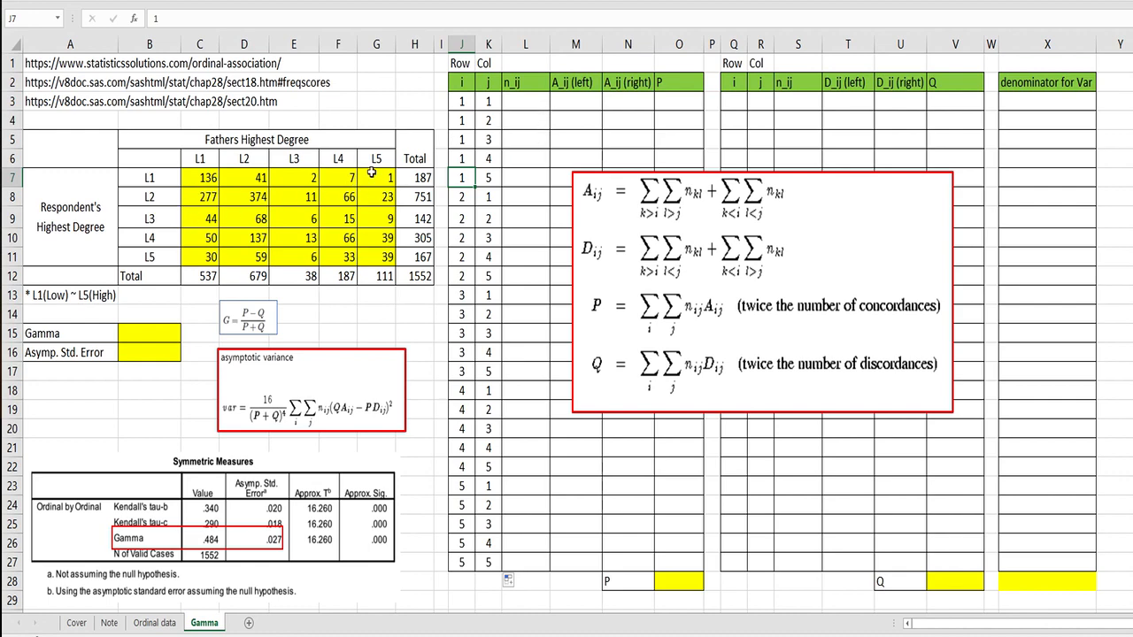
left_click(210, 181)
left_click(257, 199)
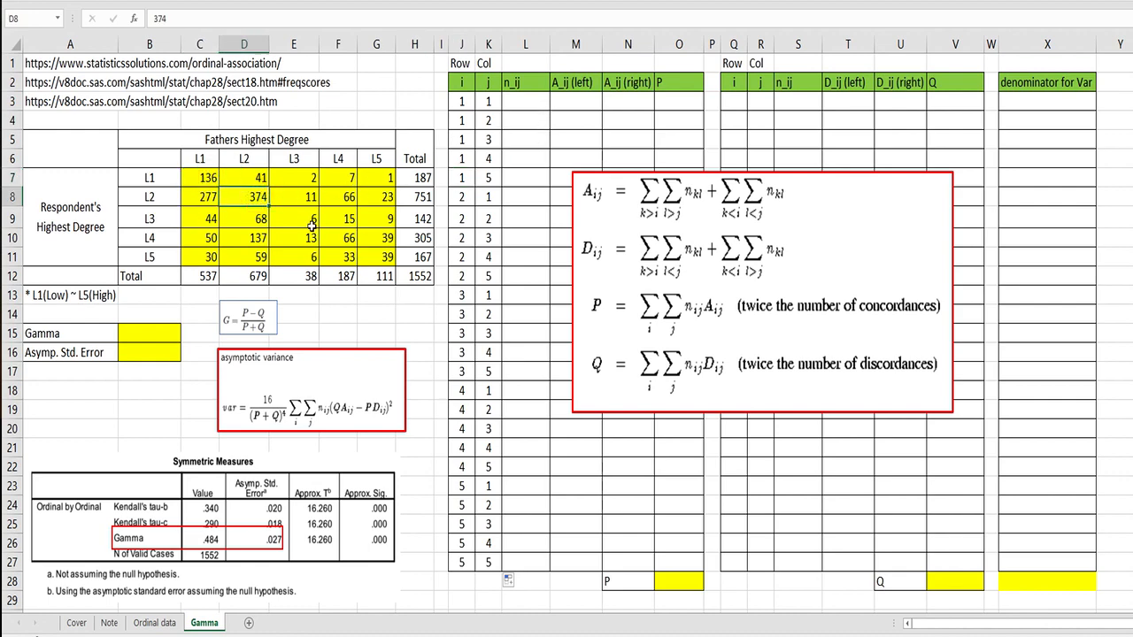
left_click(310, 221)
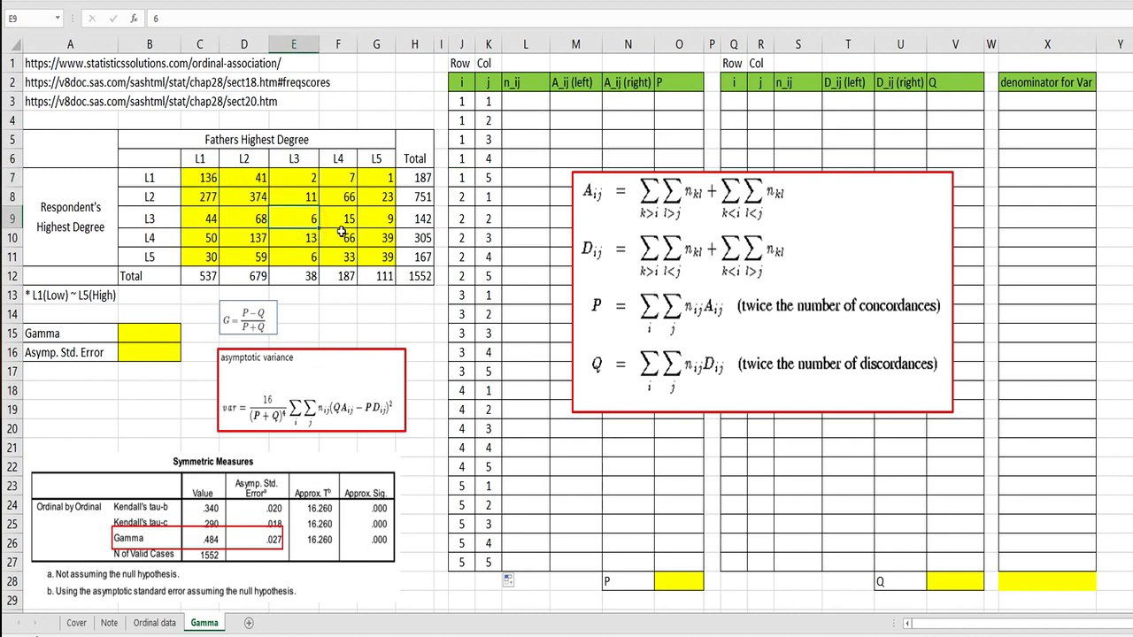
Enter =OFFSET($B$6,J3,K3) in L3 of the n_ij column and fill it down to L27.
left_click(533, 107)
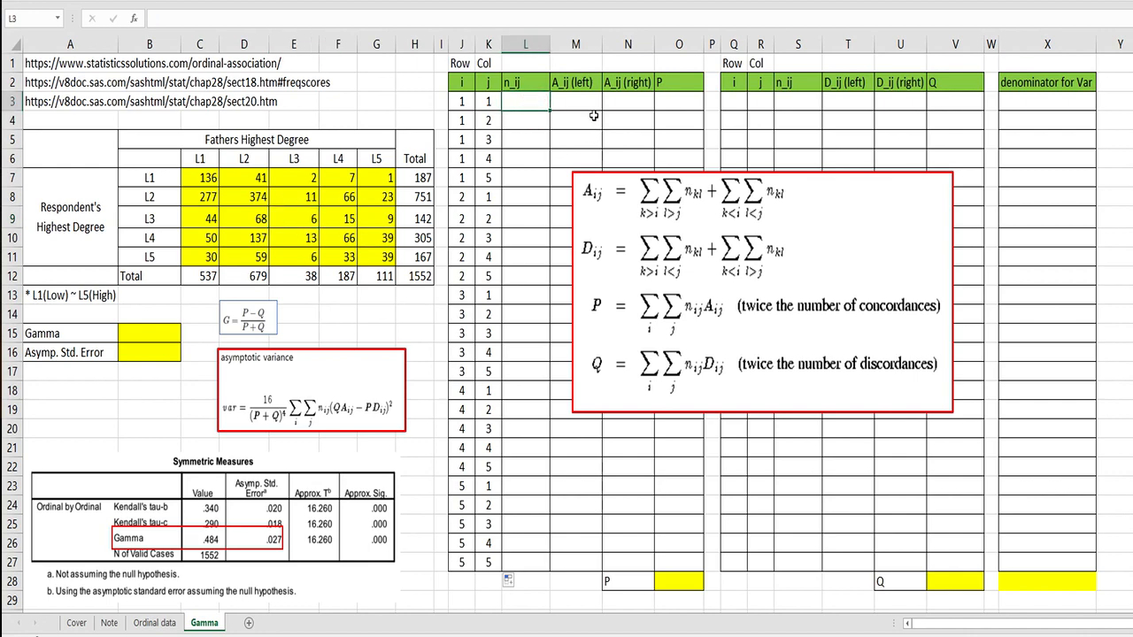
type("=offset(")
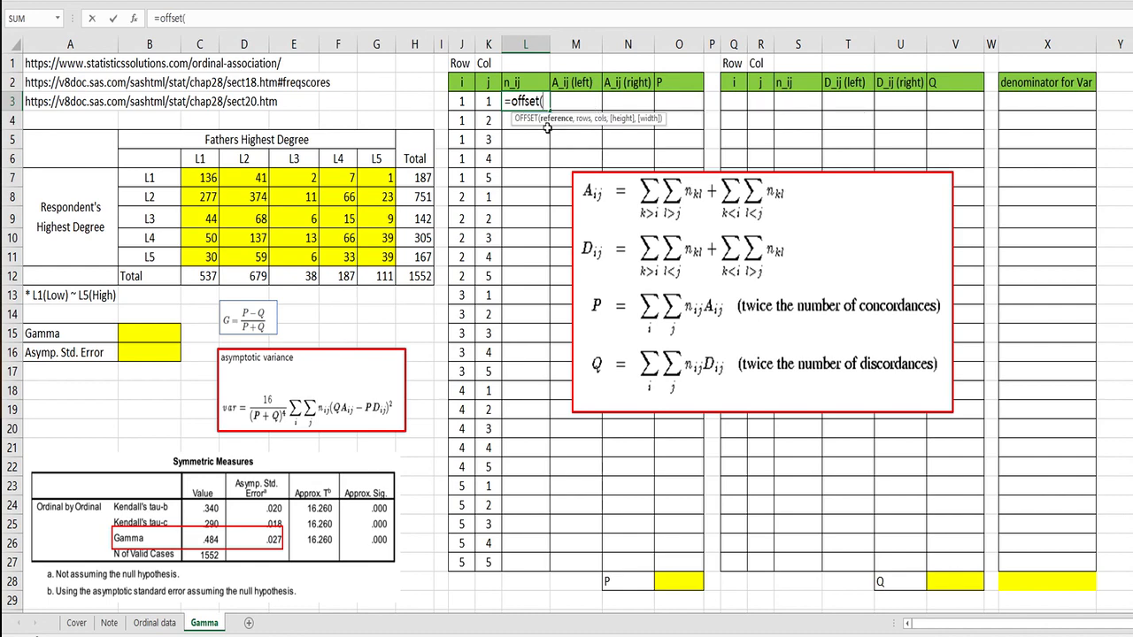
left_click(166, 157)
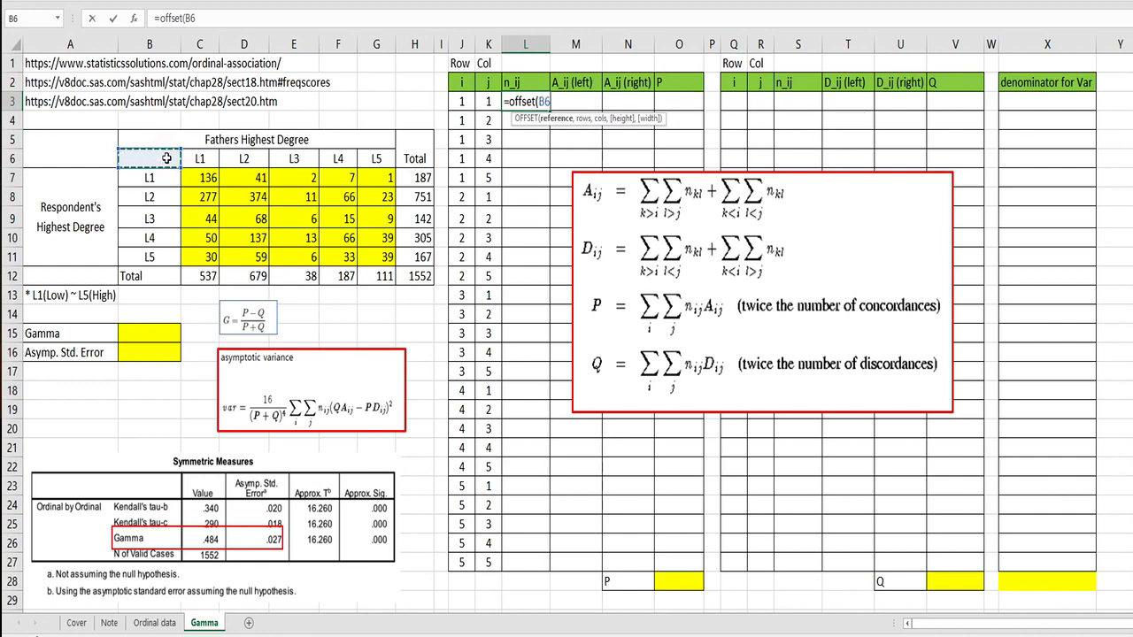
key("F4")
type(",")
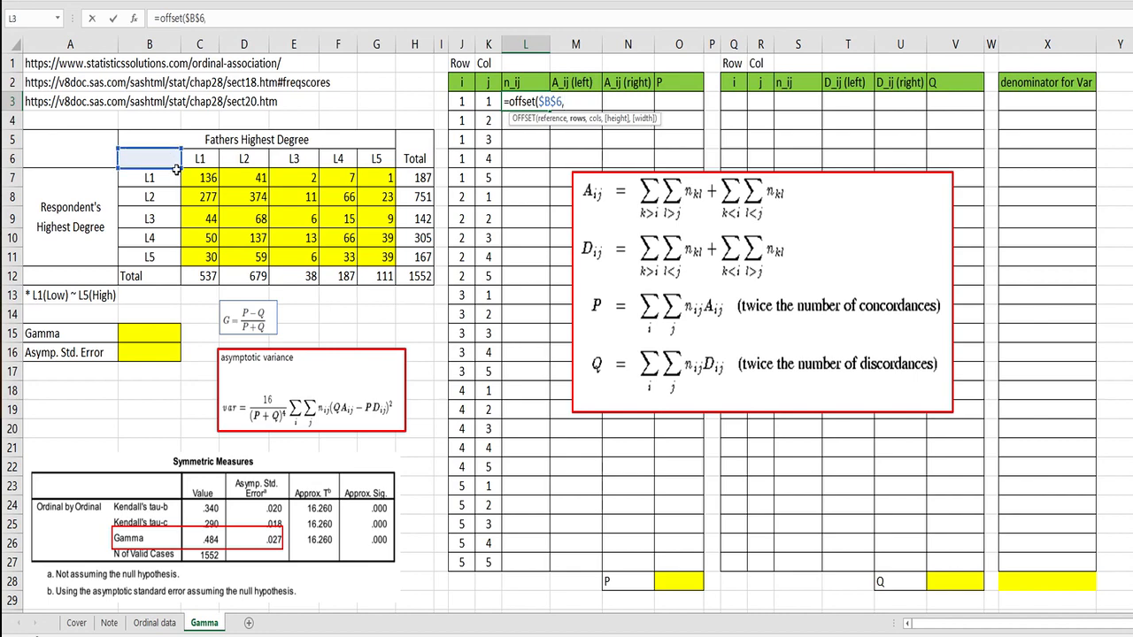
left_click(462, 102)
type(",")
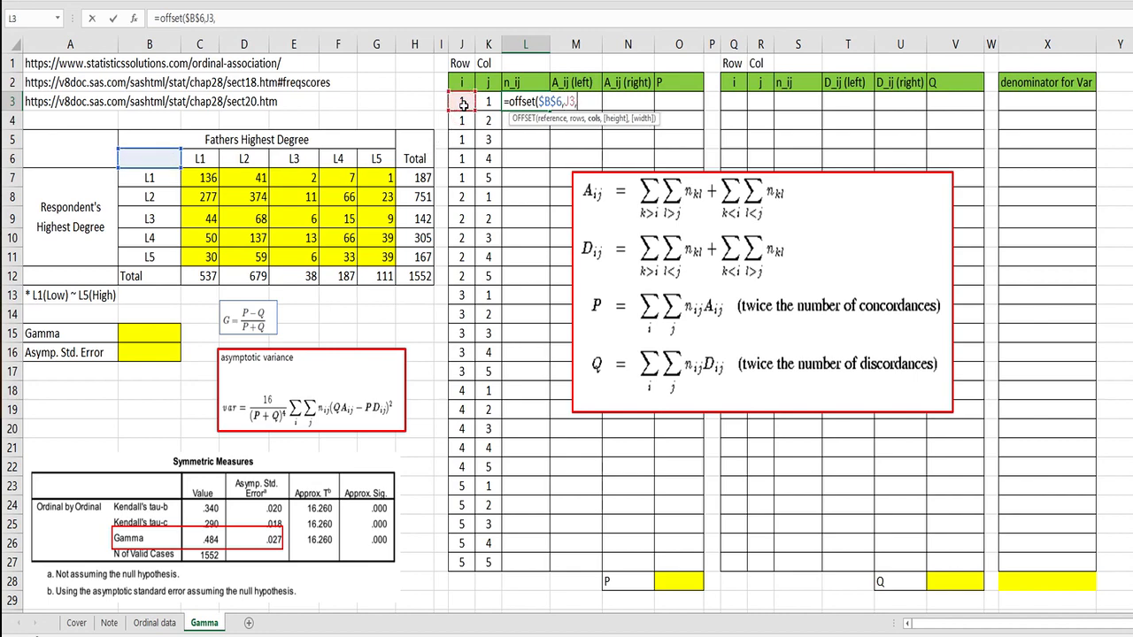
left_click(489, 103)
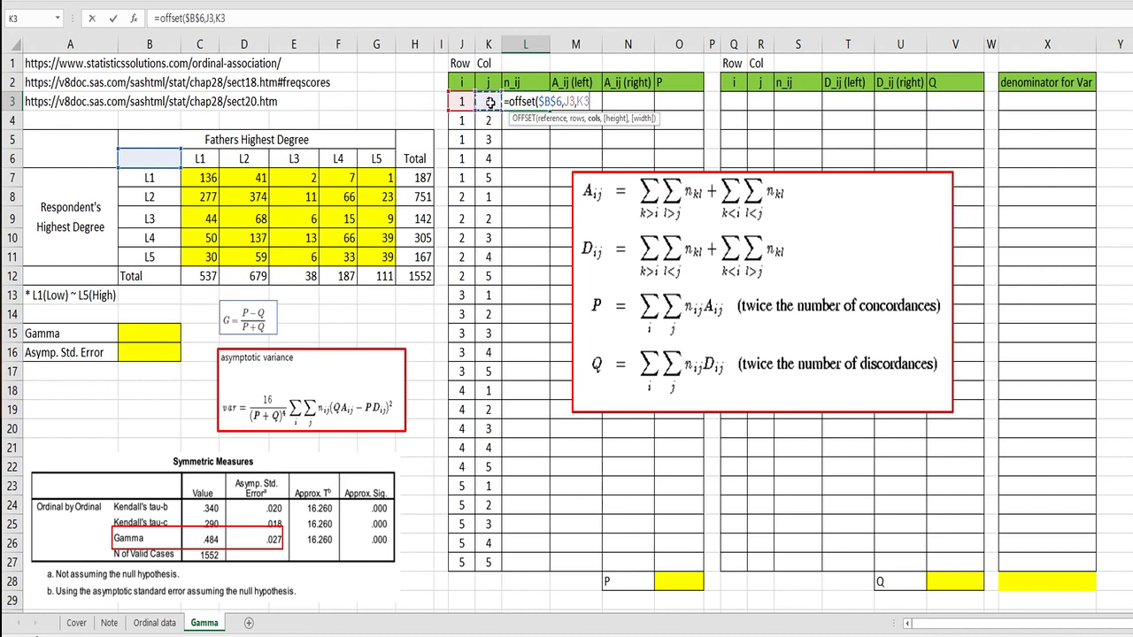
key("Return")
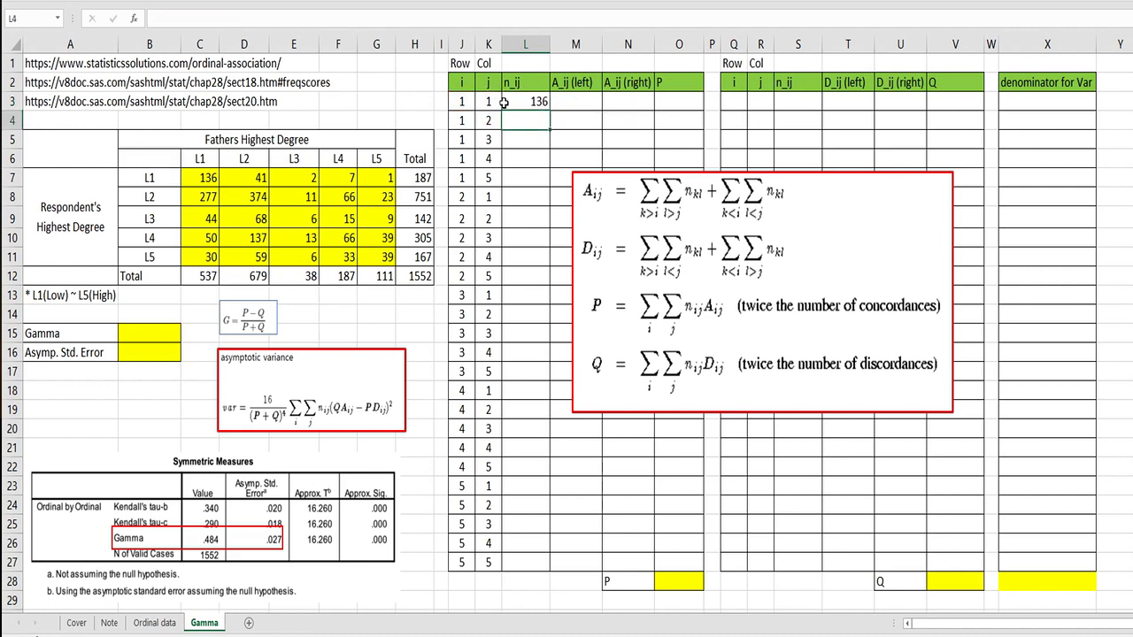
left_click(519, 101)
left_click_drag(549, 106, 531, 564)
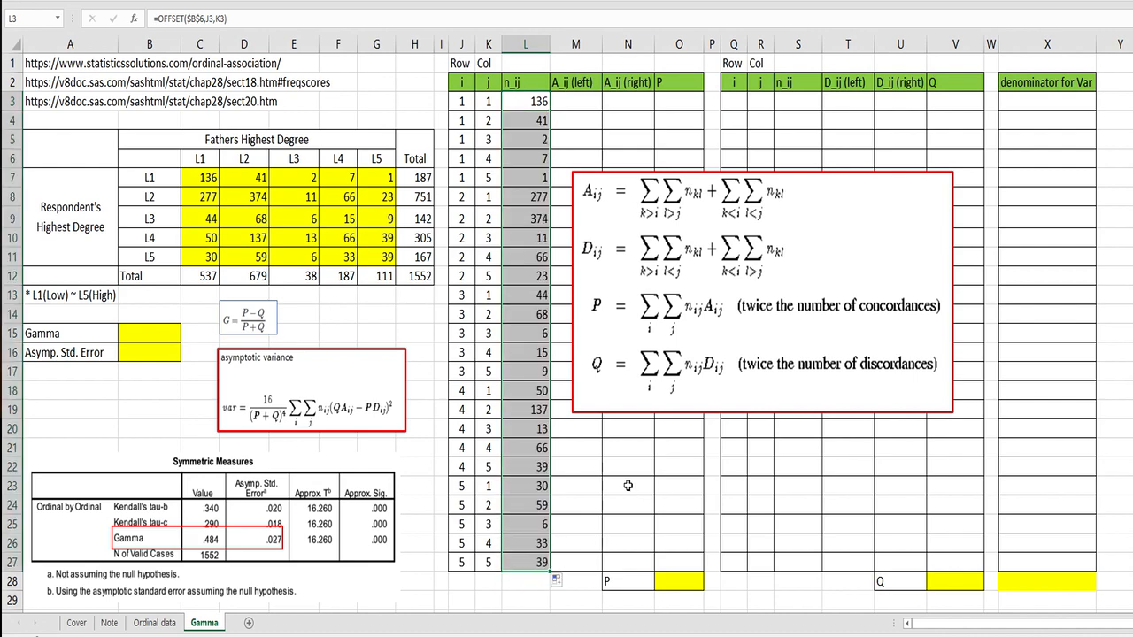
Move the A_ij and D_ij formula picture off columns M to O and enter =SUM(D8:G11) in M3.
left_click(635, 304)
left_click_drag(606, 223, 766, 206)
left_click(573, 100)
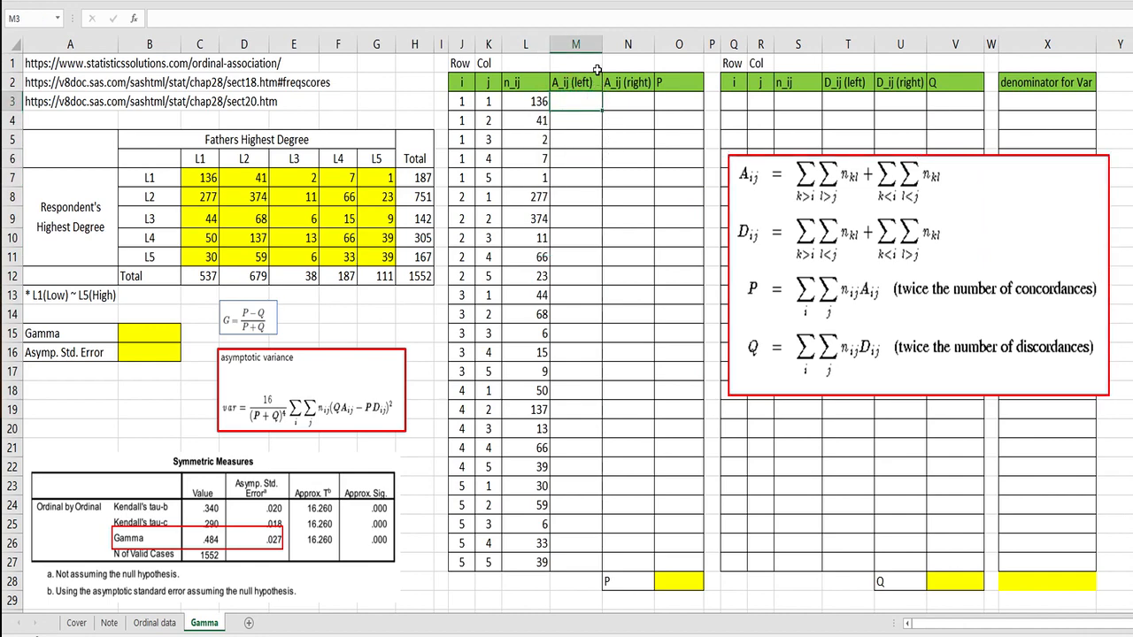
type("=sum(")
left_click_drag(252, 196, 374, 257)
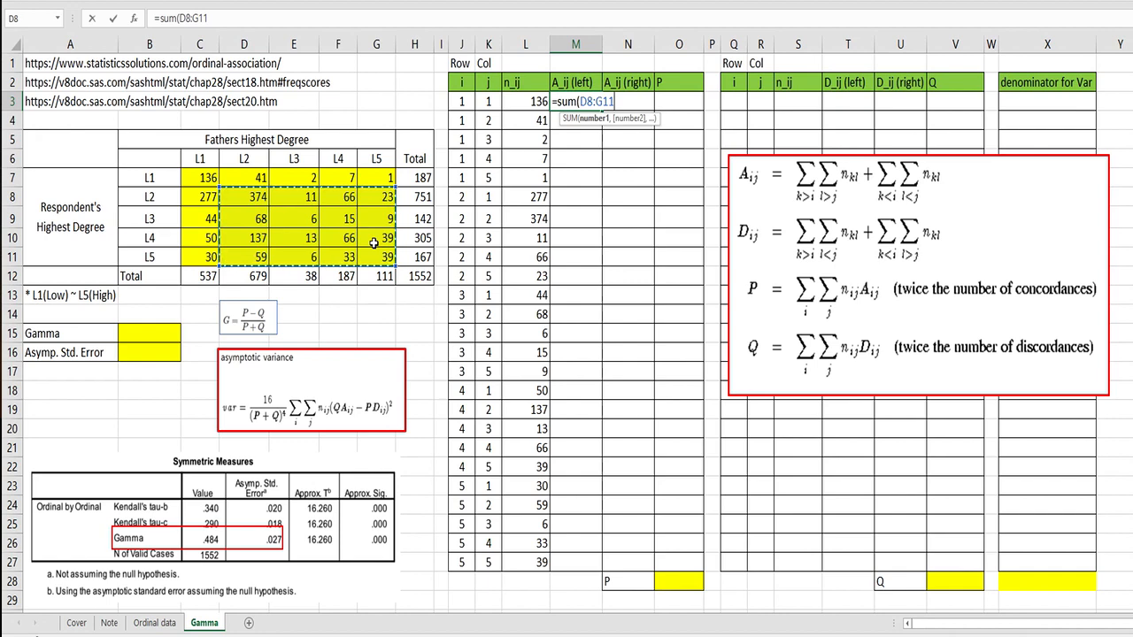
type(")")
key("Return")
Enter 0 as the first A_ij (right) value in N3.
key("Up")
key("Right")
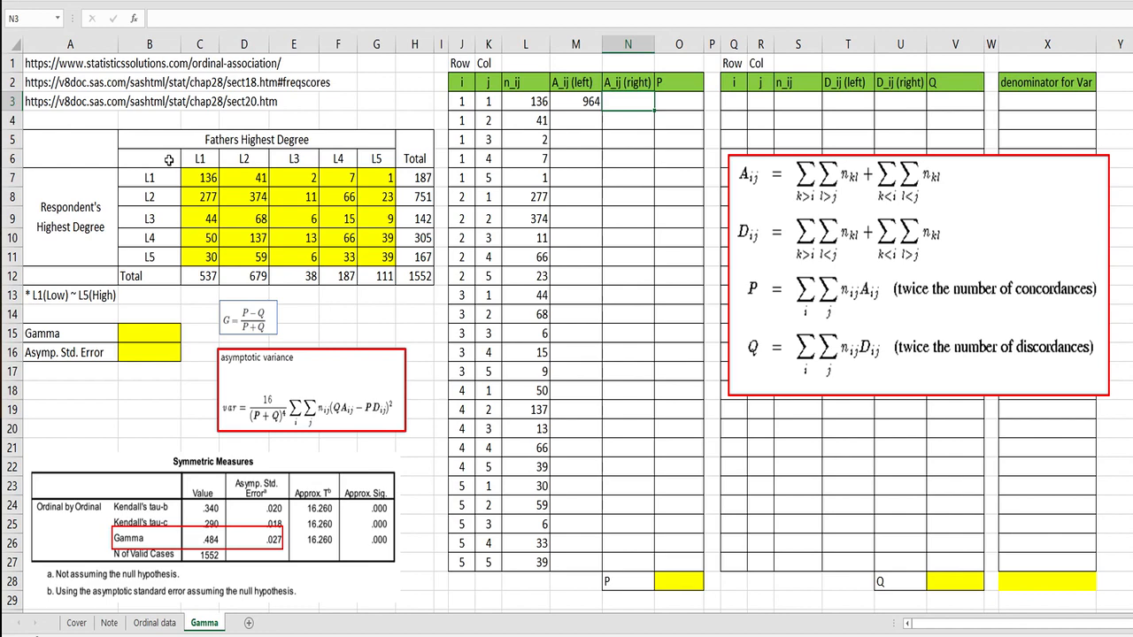
type("0")
key("Return")
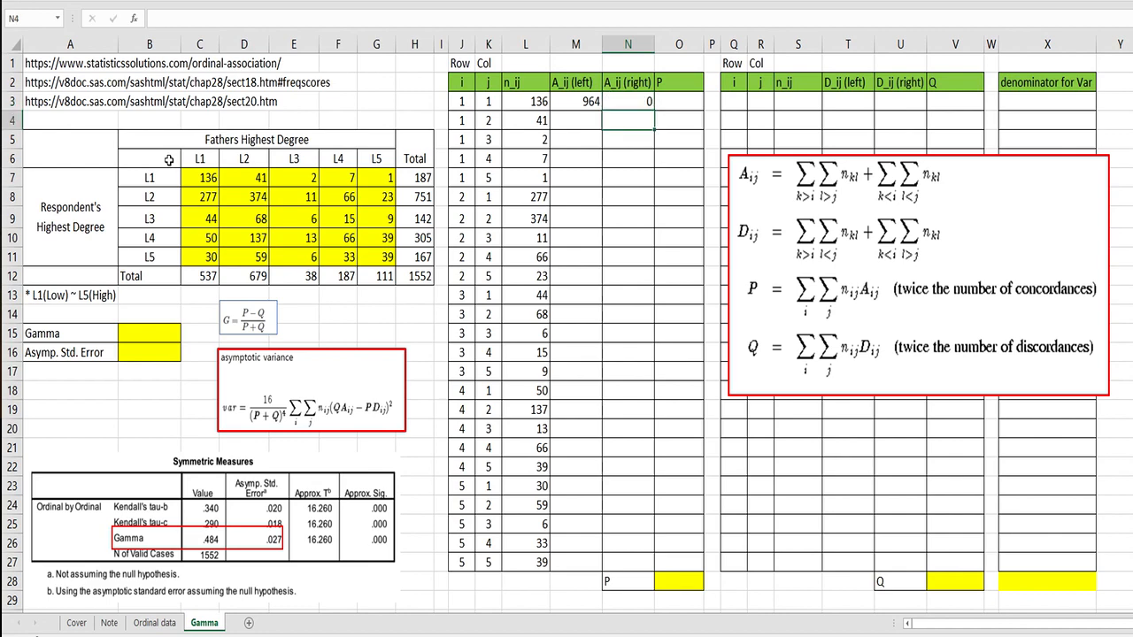
Enter =SUM(E8:G11) in M4 of the A_ij (left) column and 0 in N4 of the A_ij (right) column.
key("Left")
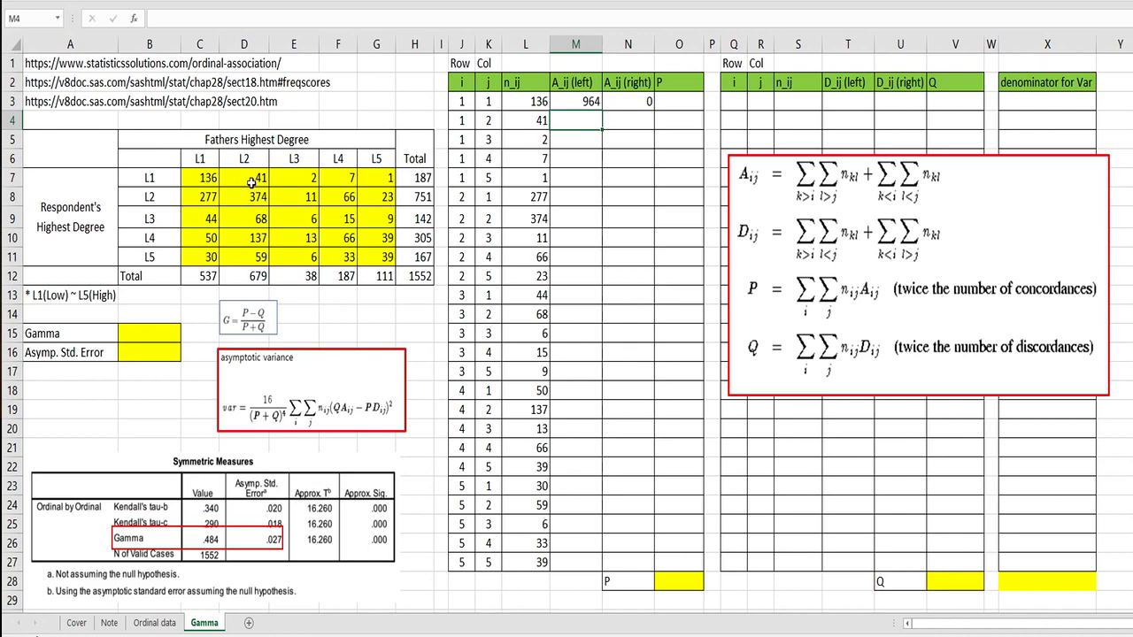
type("=sum(")
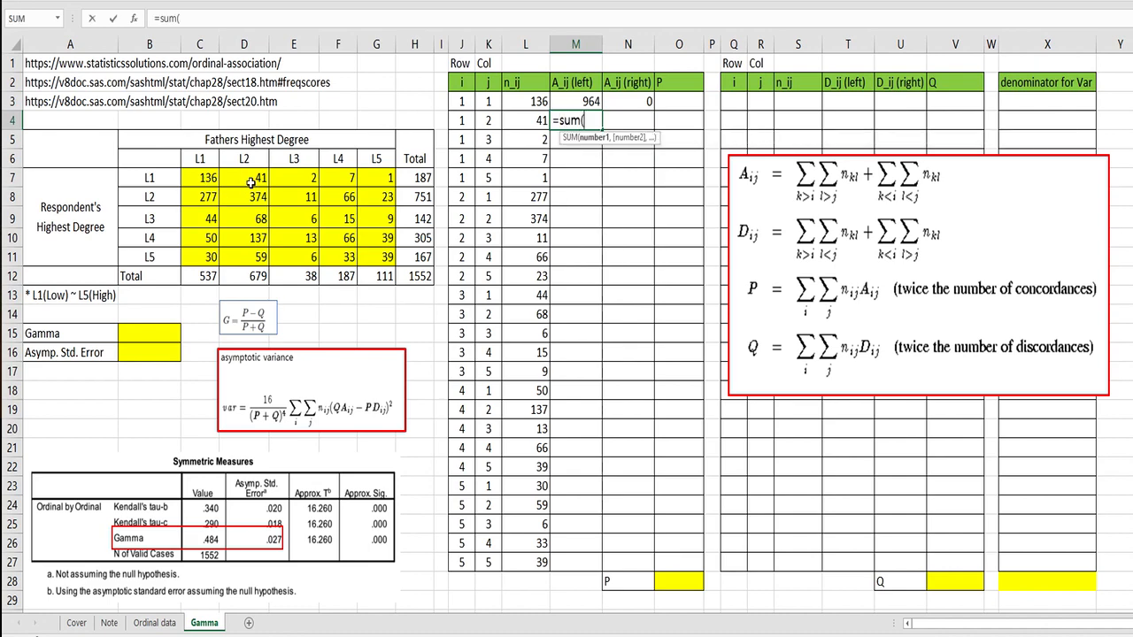
left_click_drag(295, 202, 375, 240)
type(")")
key("Return")
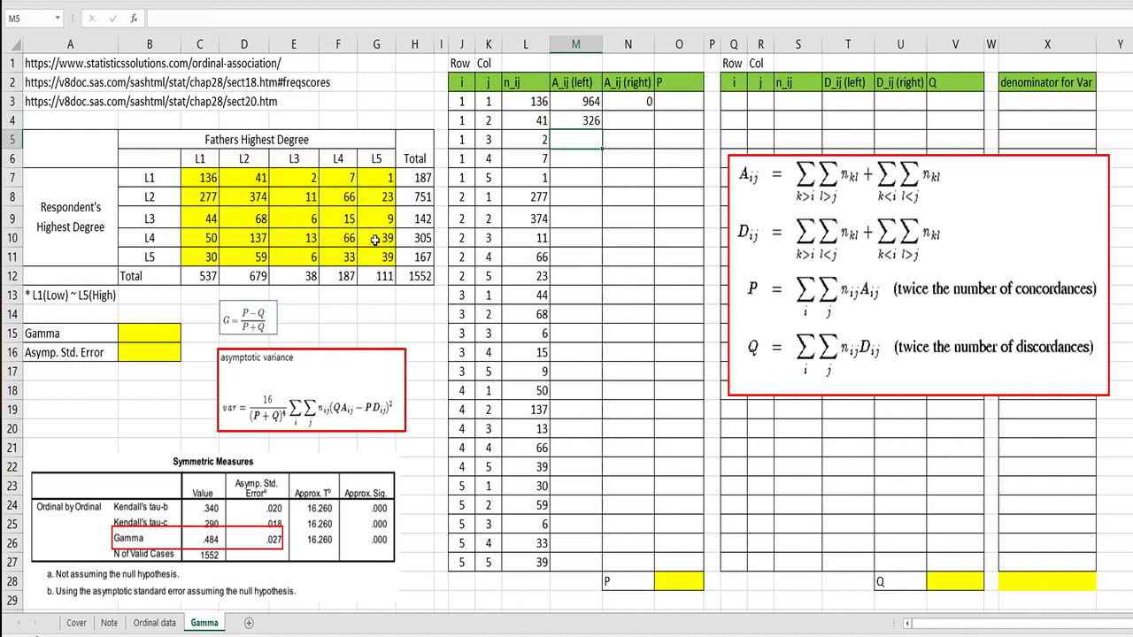
left_click(625, 120)
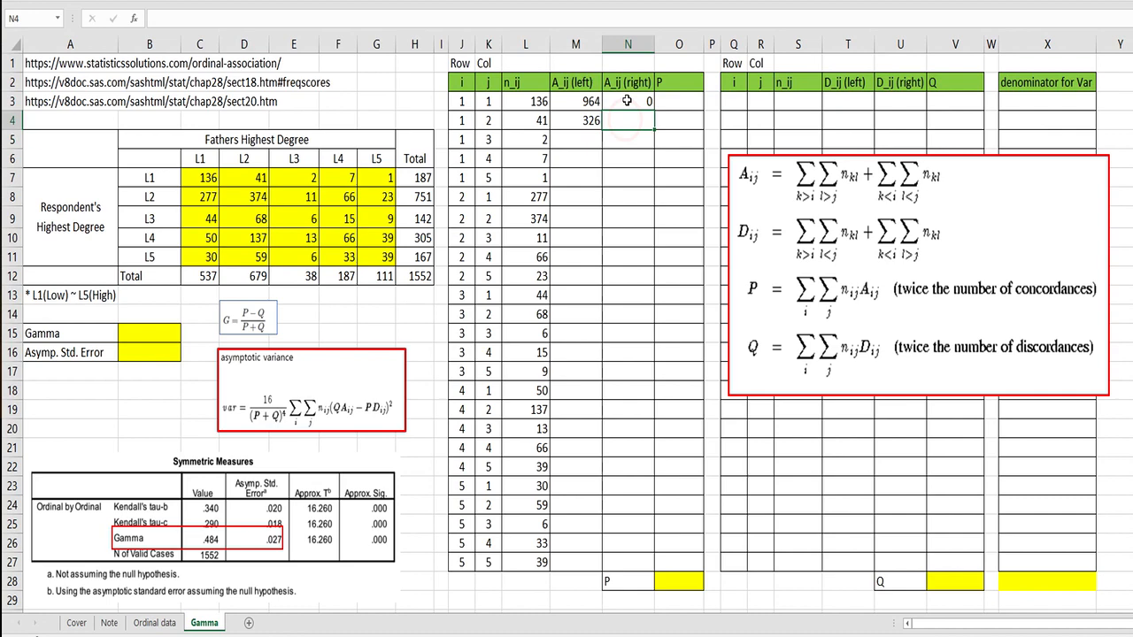
type("0")
key("Return")
Enter =SUM(F8:G11) in M5 as the A_ij (left) value and 0 in N5 as the A_ij (right) value.
key("Left")
type("=sum(")
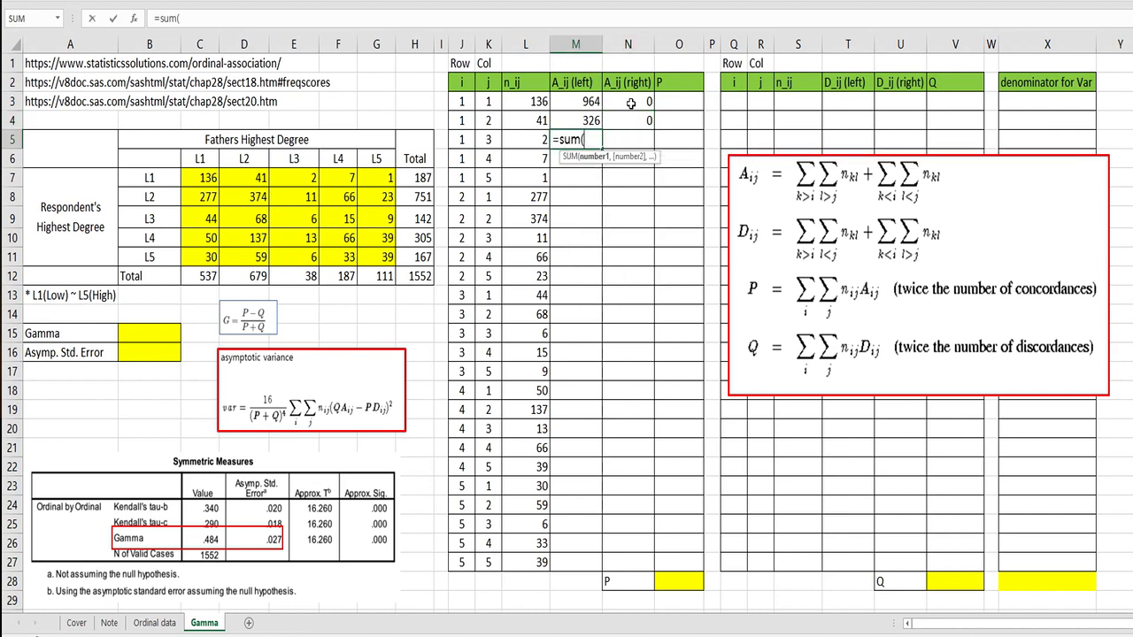
left_click_drag(345, 197, 371, 256)
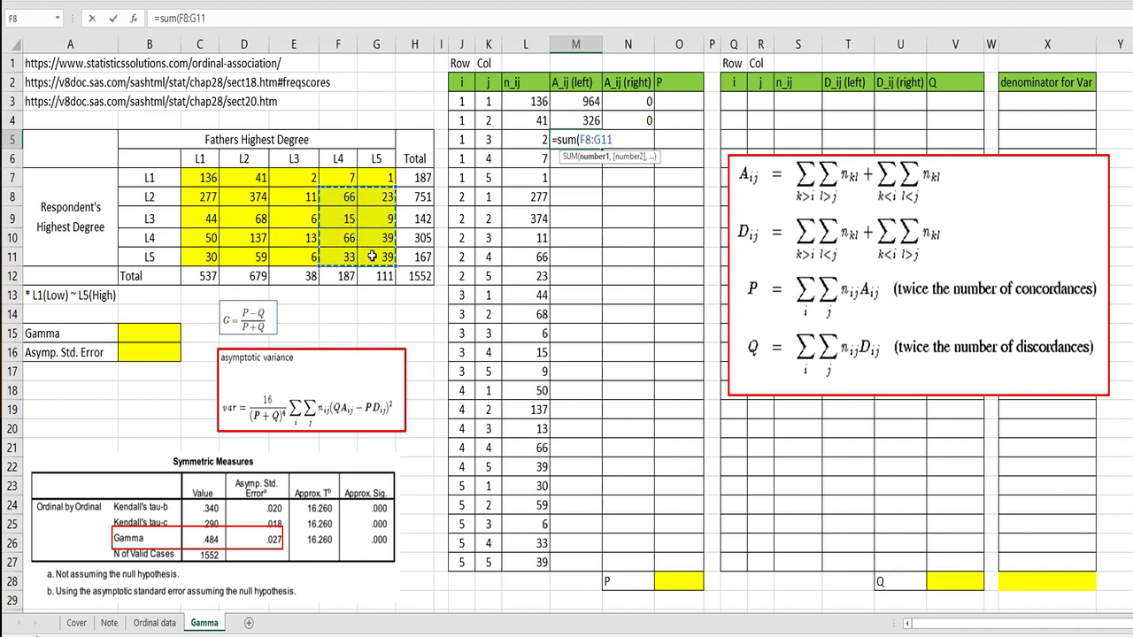
key("Return")
key("Up")
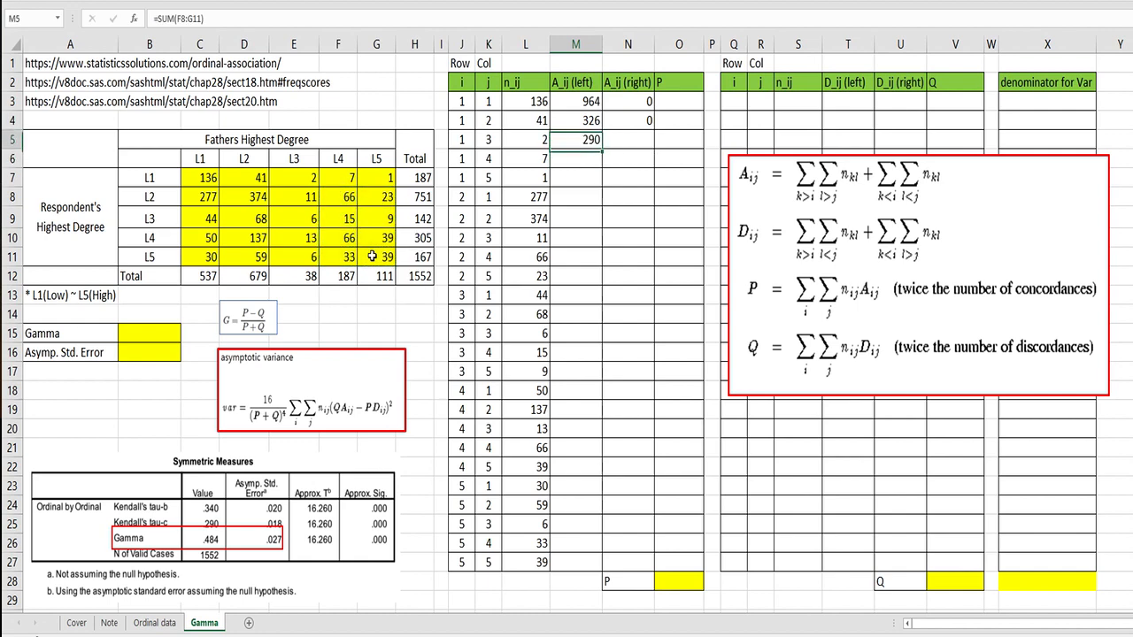
key("Right")
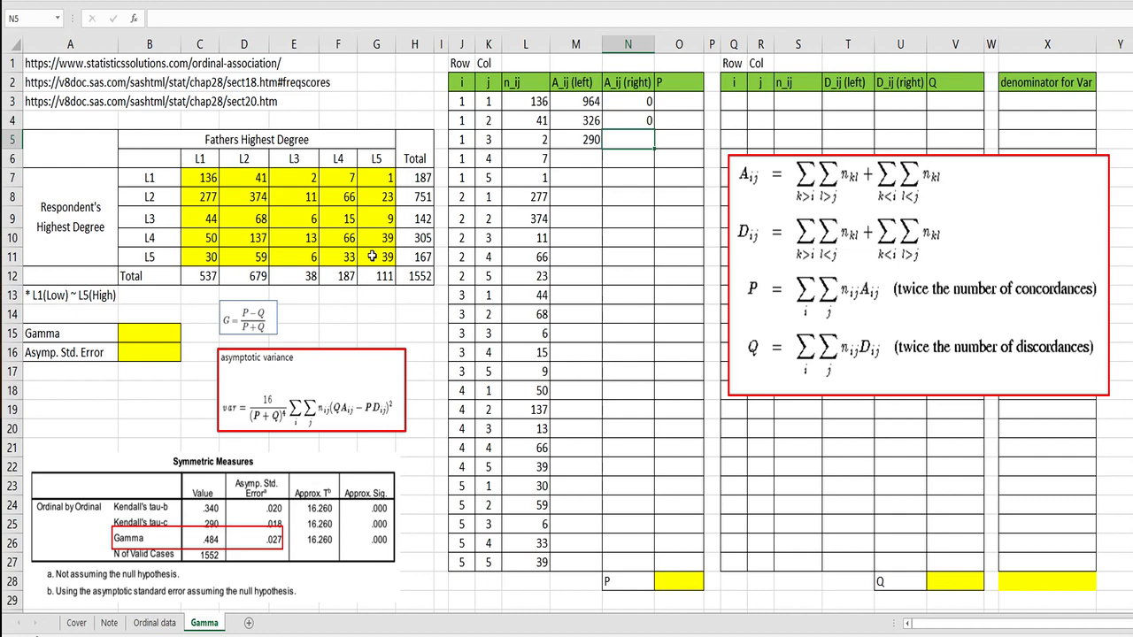
type("=")
key("BackSpace")
key("Return")
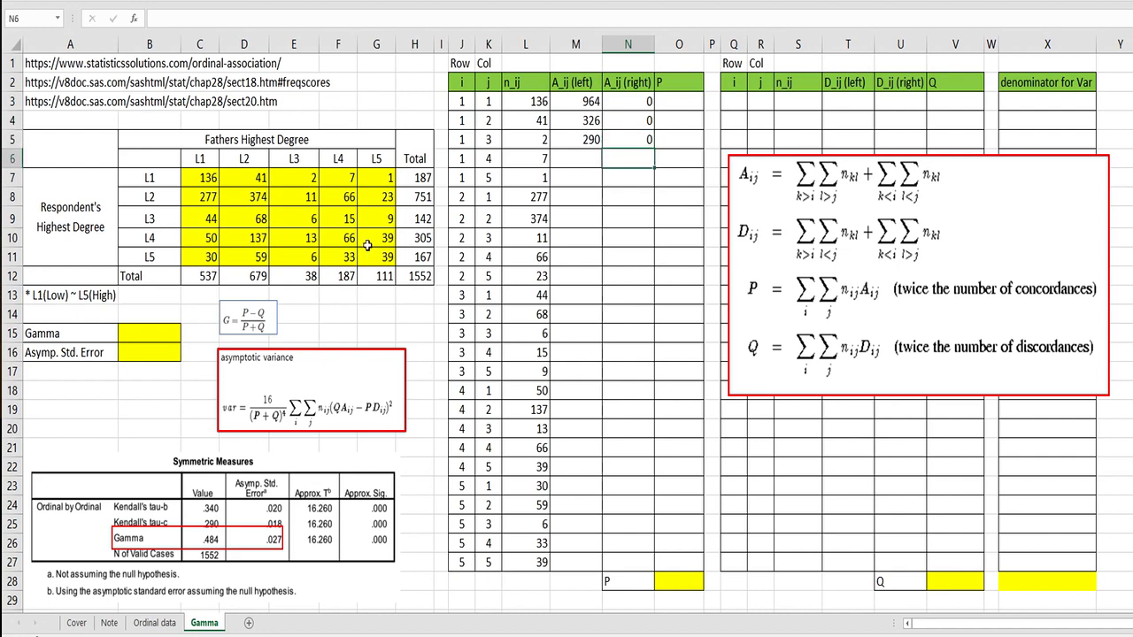
Enter =SUM(G8:G11) in M6 as the A_ij (left) value and 0 in N6 as the A_ij (right) value.
left_click(589, 161)
type("=")
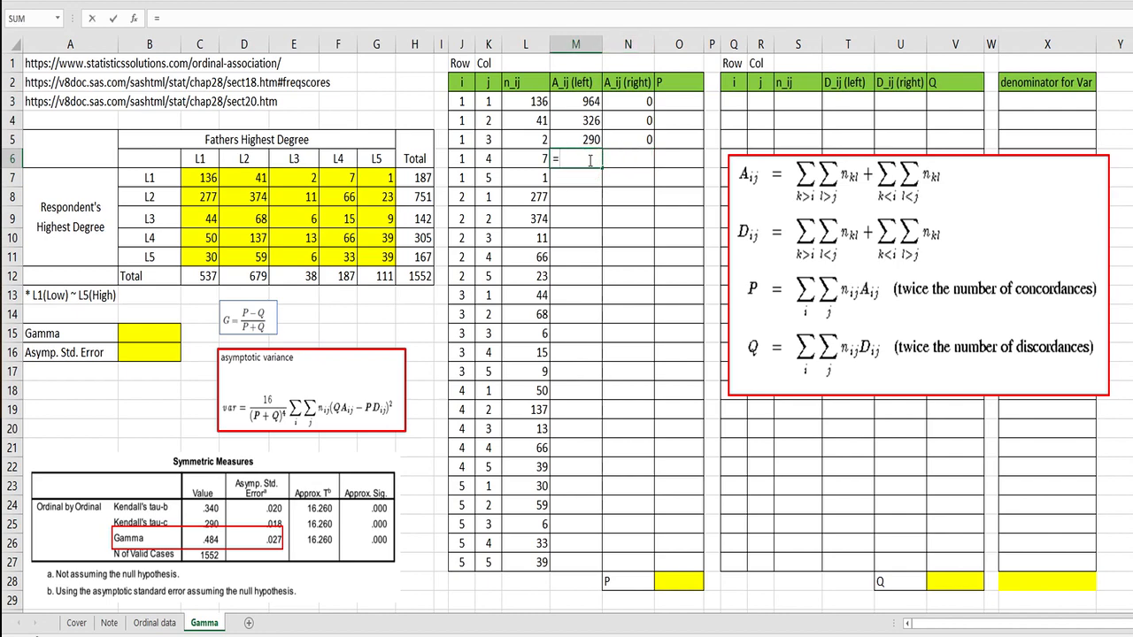
type("sum(")
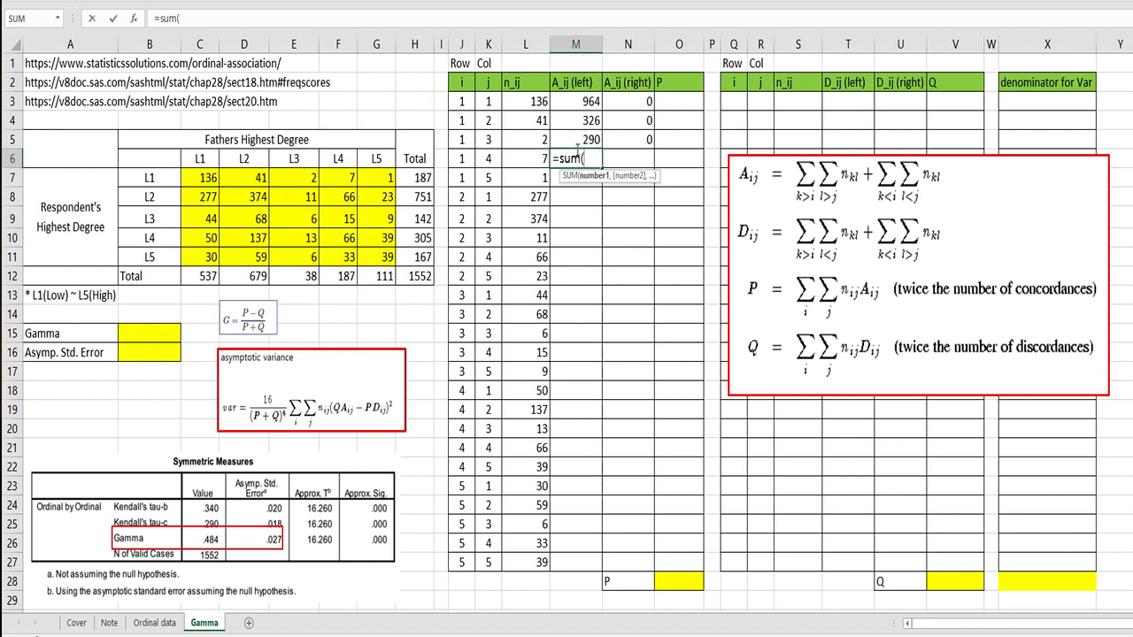
left_click_drag(378, 197, 387, 243)
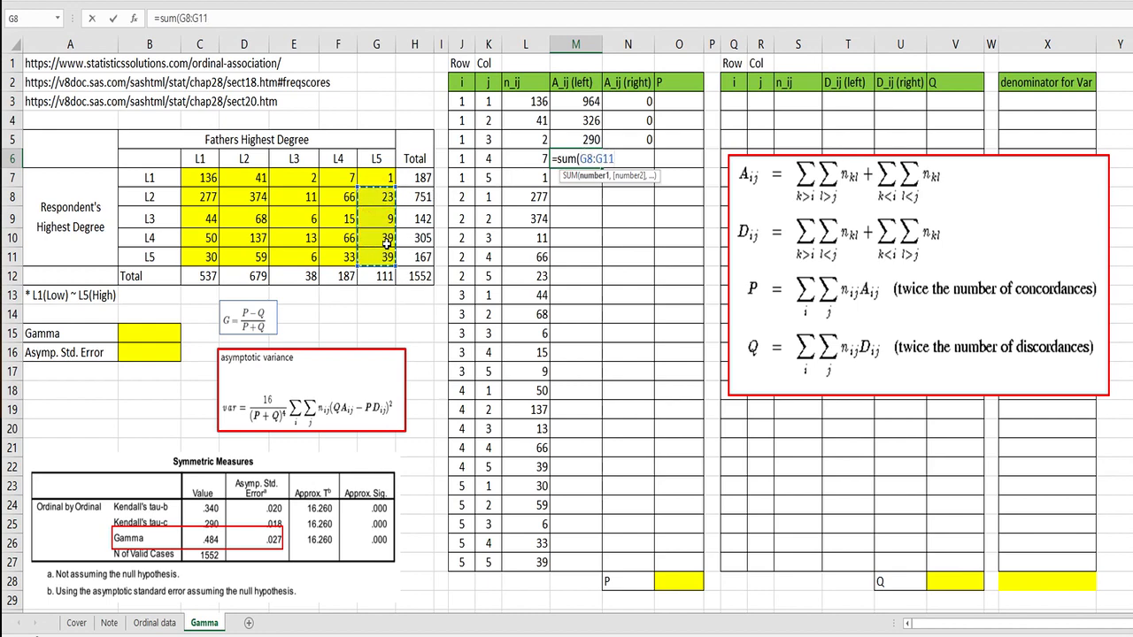
type(")")
key("Tab")
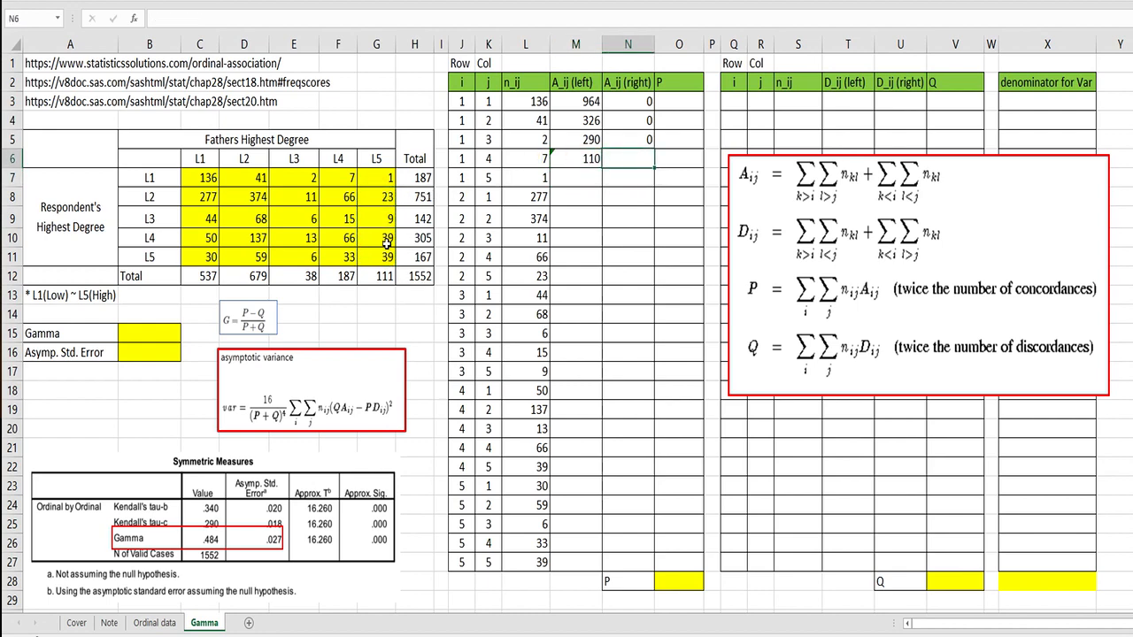
type("0")
key("Return")
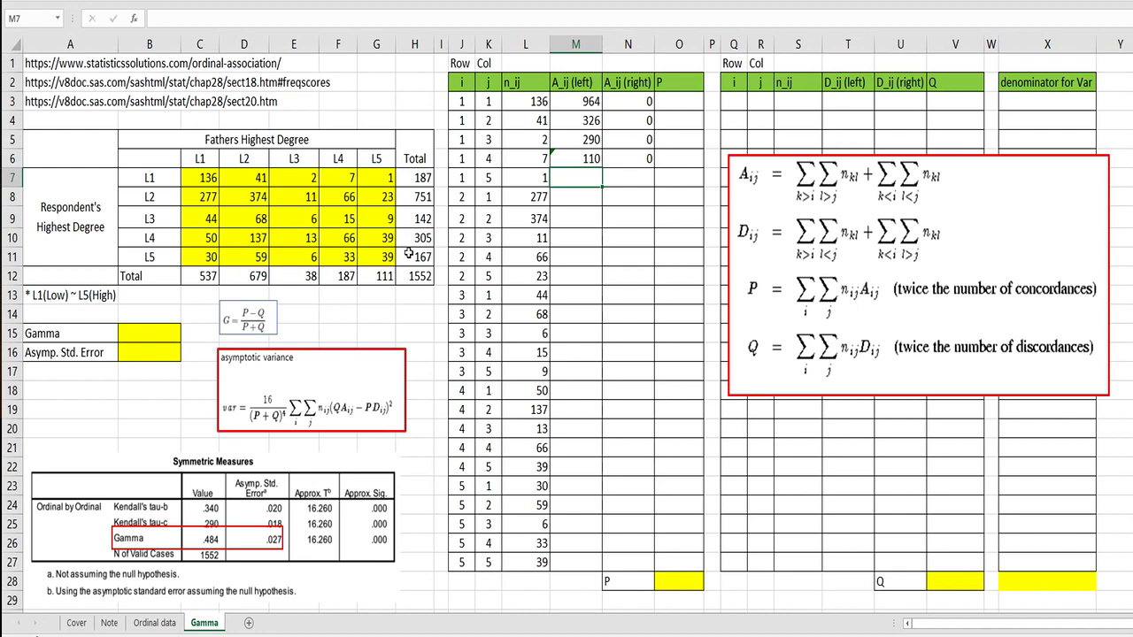
Enter 0 in both M7 and N7 for the row 1, column 5 cell.
type("0")
key("Return")
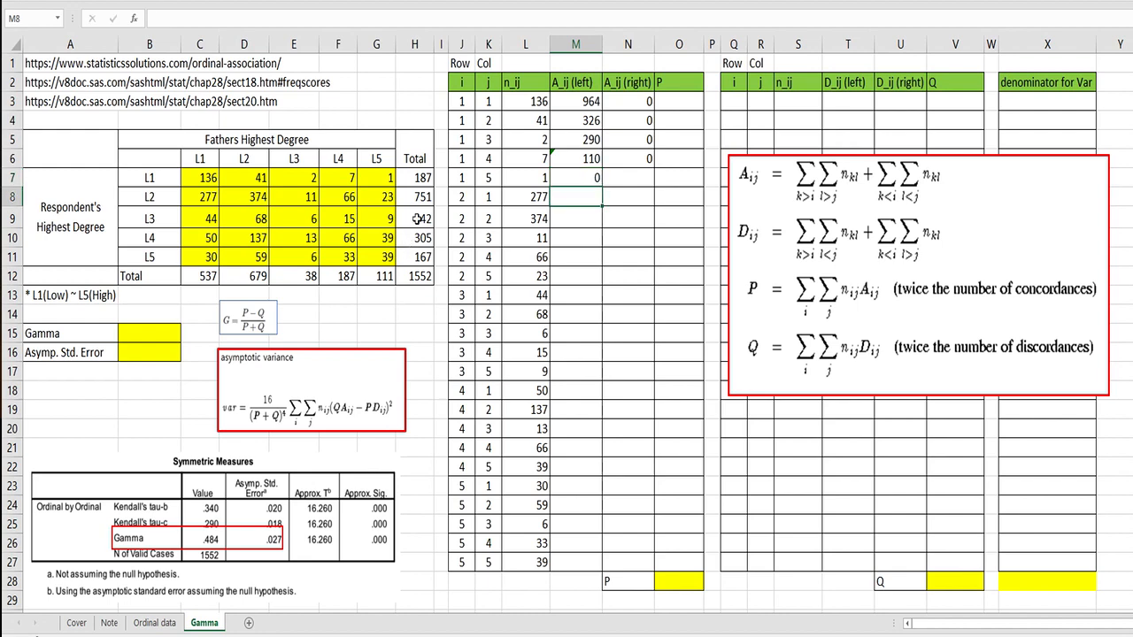
key("Up")
key("Right")
type("0")
key("Return")
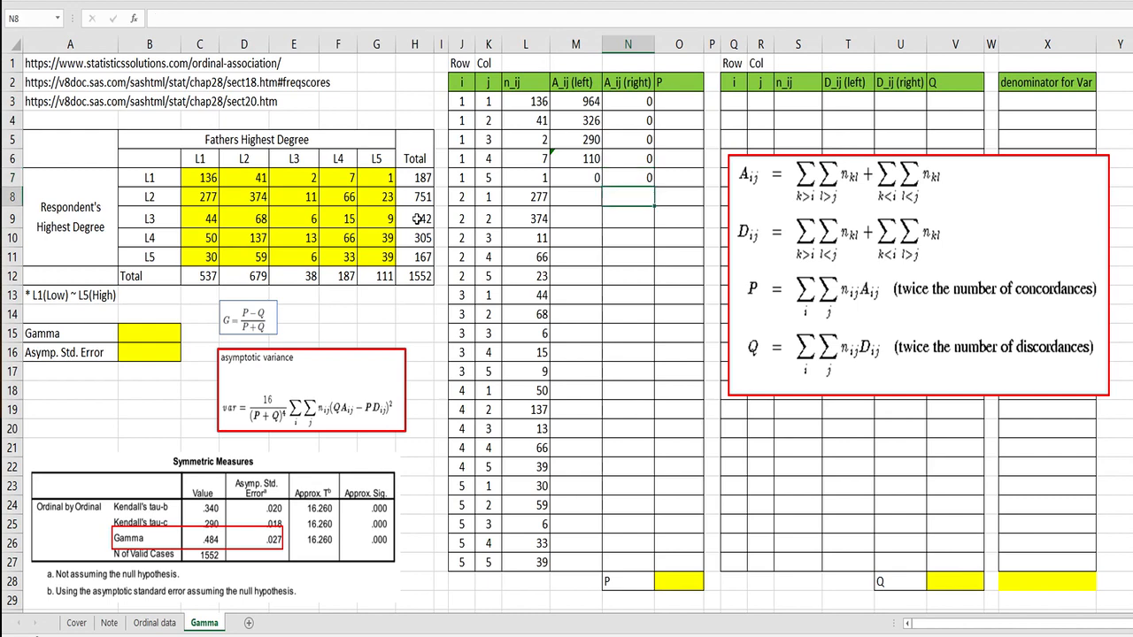
Enter =SUM(D9:G11) in M8 as the A_ij (left) value and 0 in N8 as the A_ij (right) value.
left_click(558, 196)
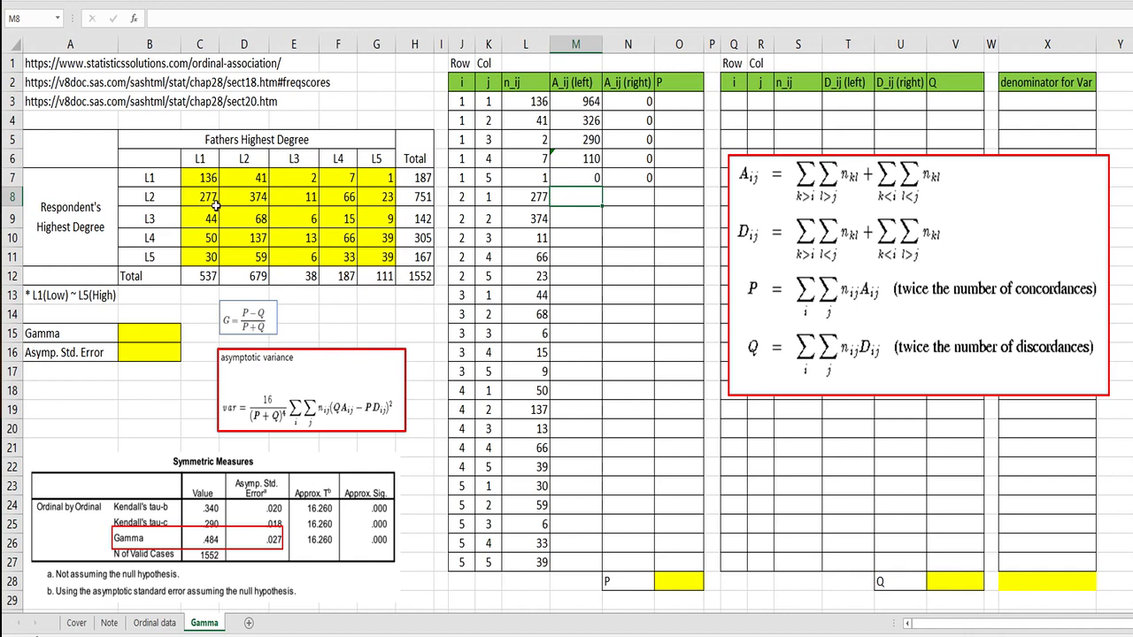
type("=sum(")
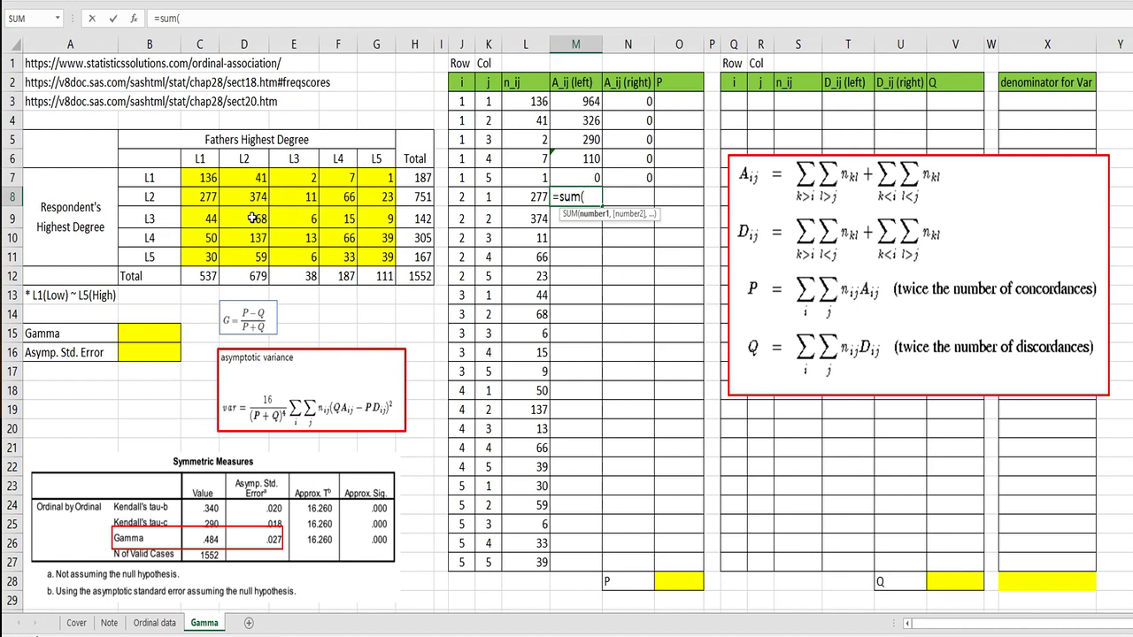
left_click_drag(252, 218, 370, 245)
type(")")
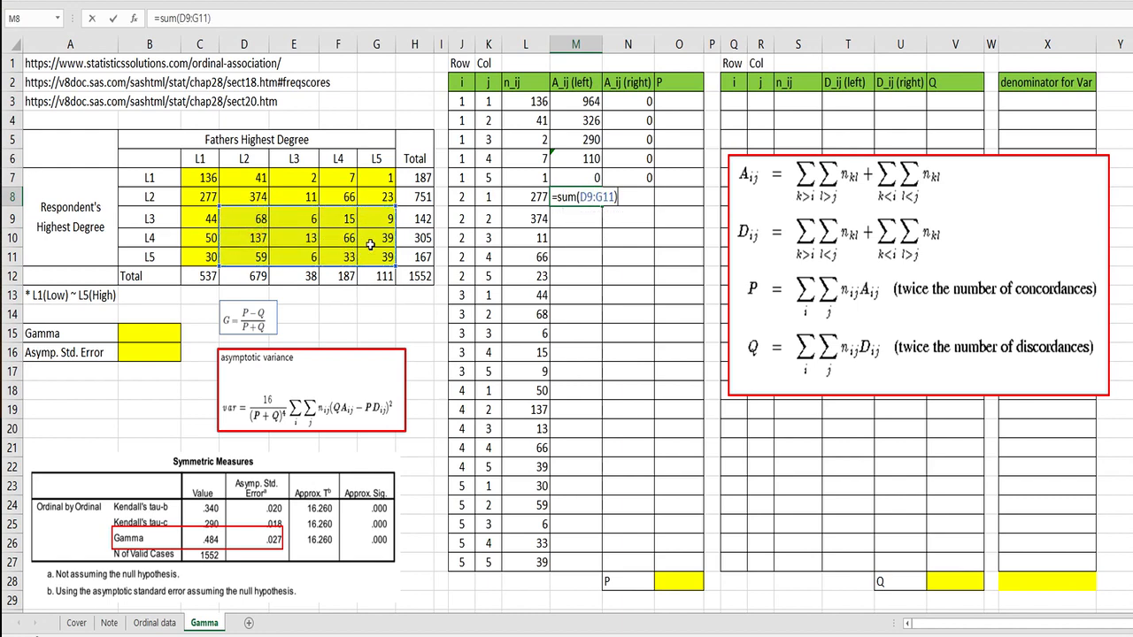
key("Return")
key("Right")
type("0")
key("Return")
Enter =SUM(E9:G11) in M9 as the A_ij (left) value and =C7 in N9 as the A_ij (right) value.
key("Left")
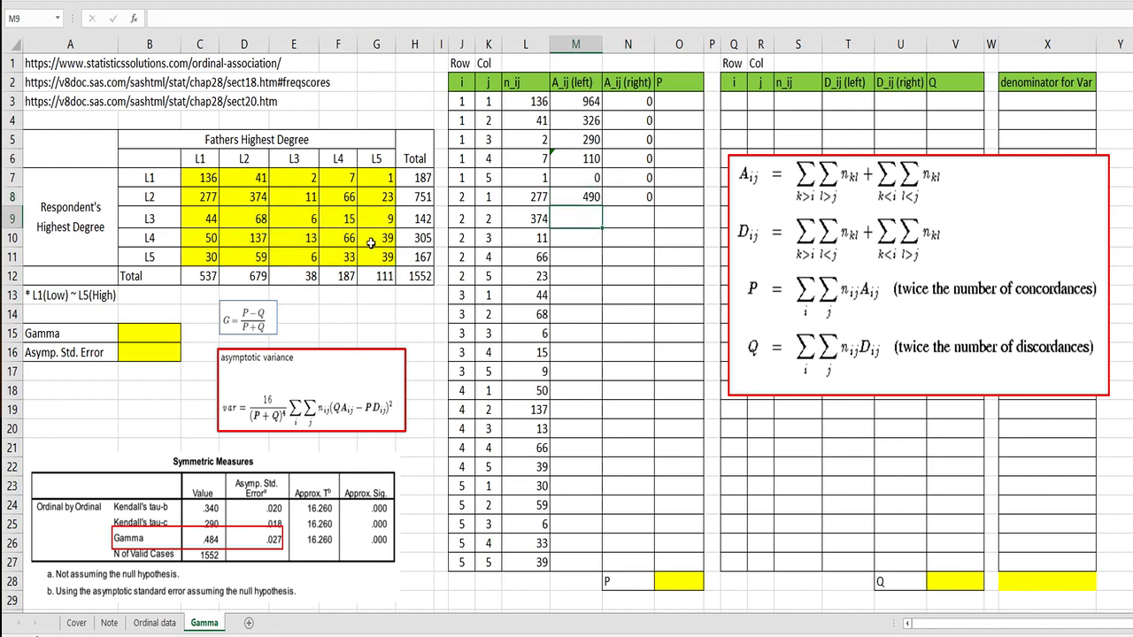
type("=sum(")
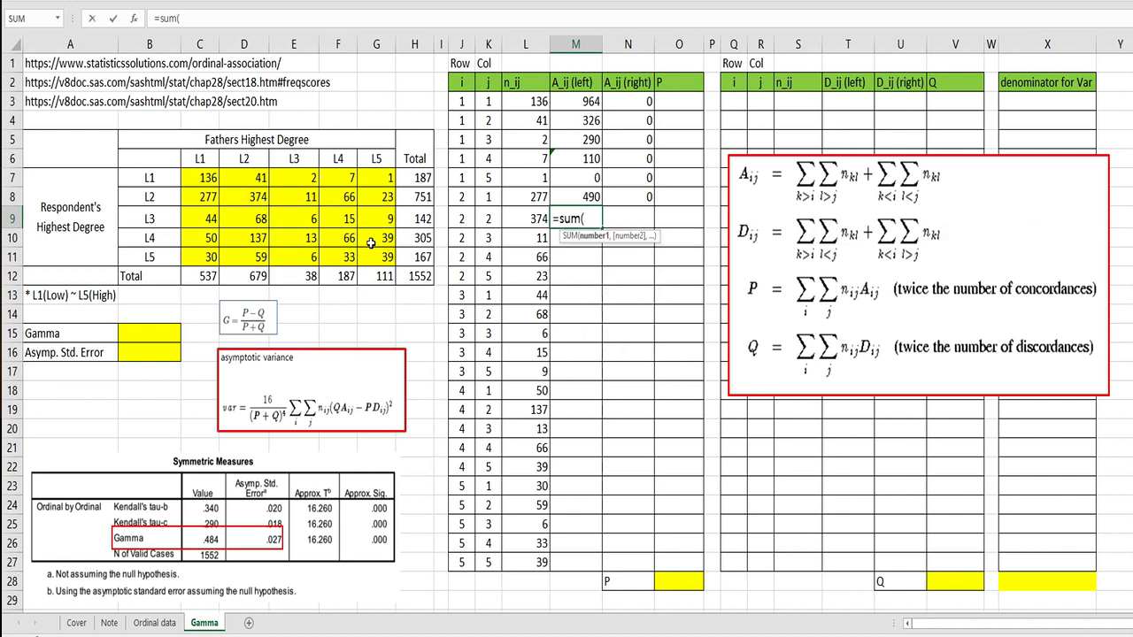
left_click_drag(308, 218, 377, 241)
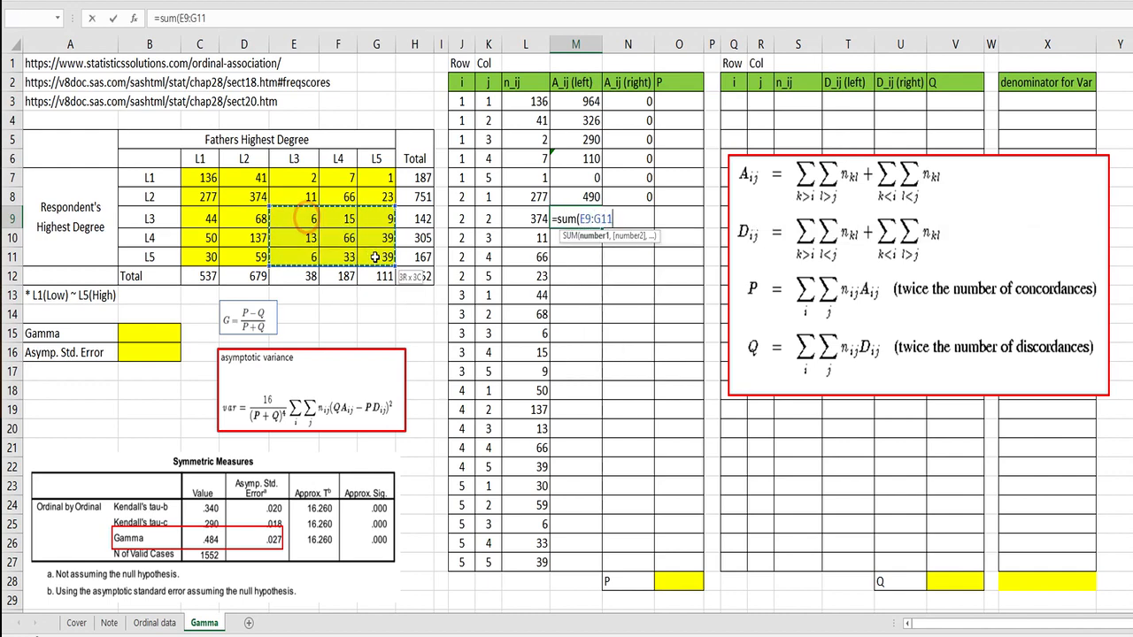
key("Return")
key("Up")
key("Right")
type("=")
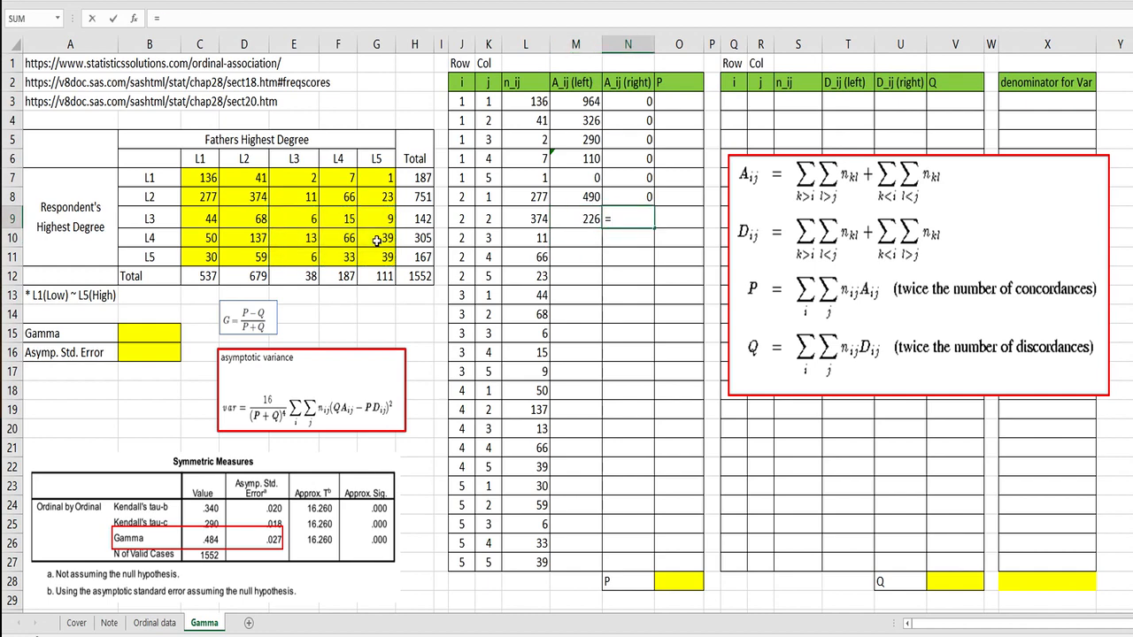
left_click(194, 177)
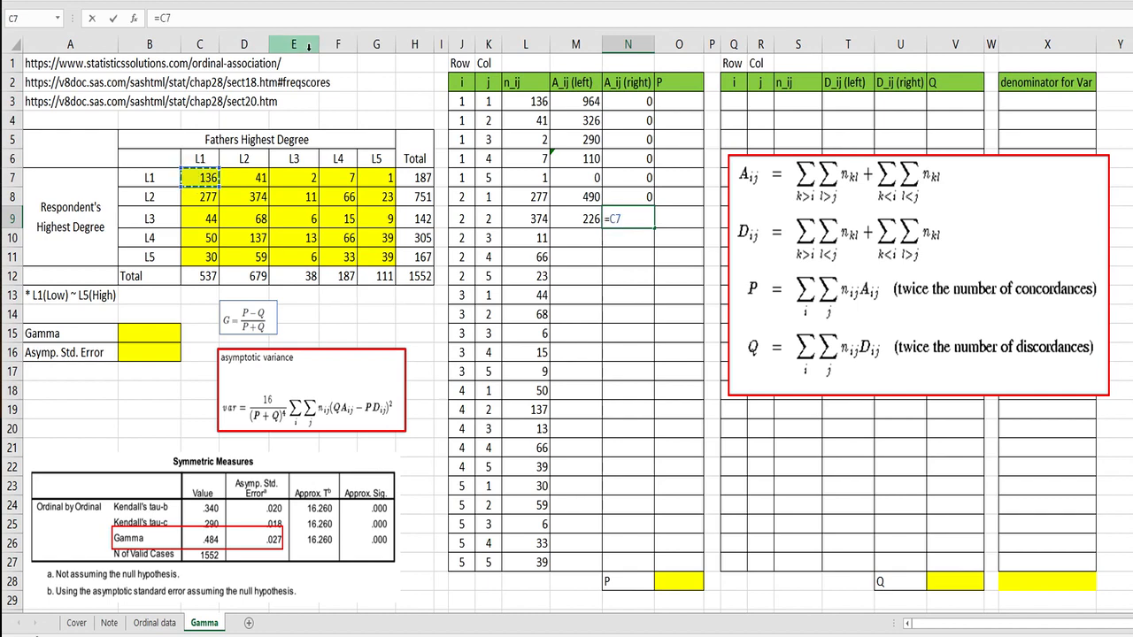
key("Return")
Enter =SUM(F9:G11) in M10 of the A_ij (left) column and =SUM(C7:D7) in N10 of the A_ij (right) column.
left_click(566, 237)
type("=sum(")
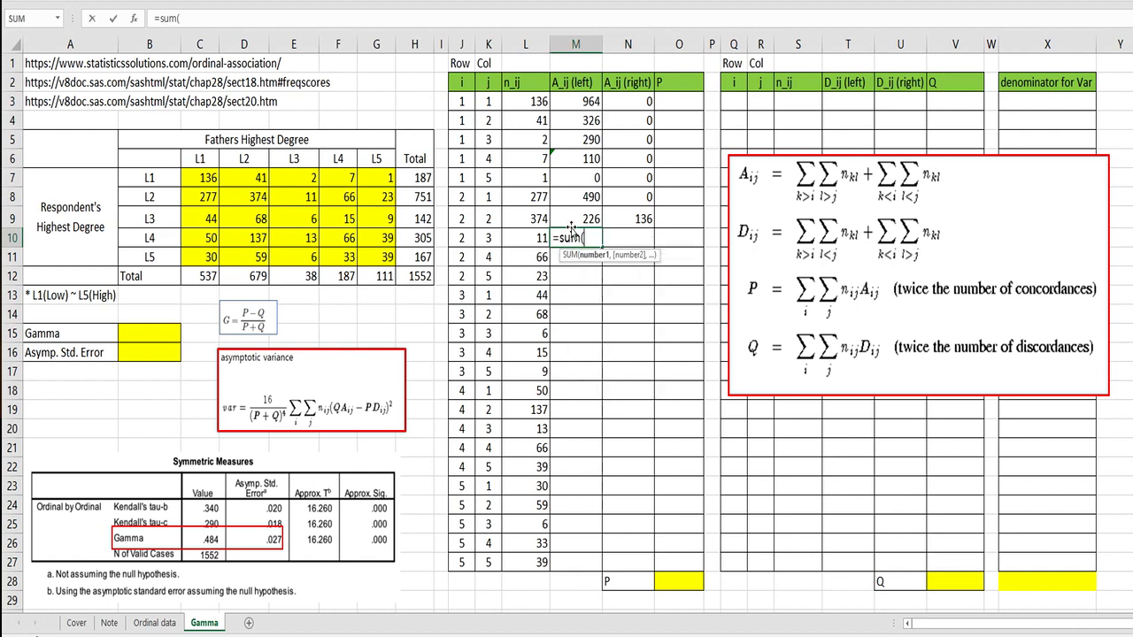
left_click_drag(350, 219, 383, 257)
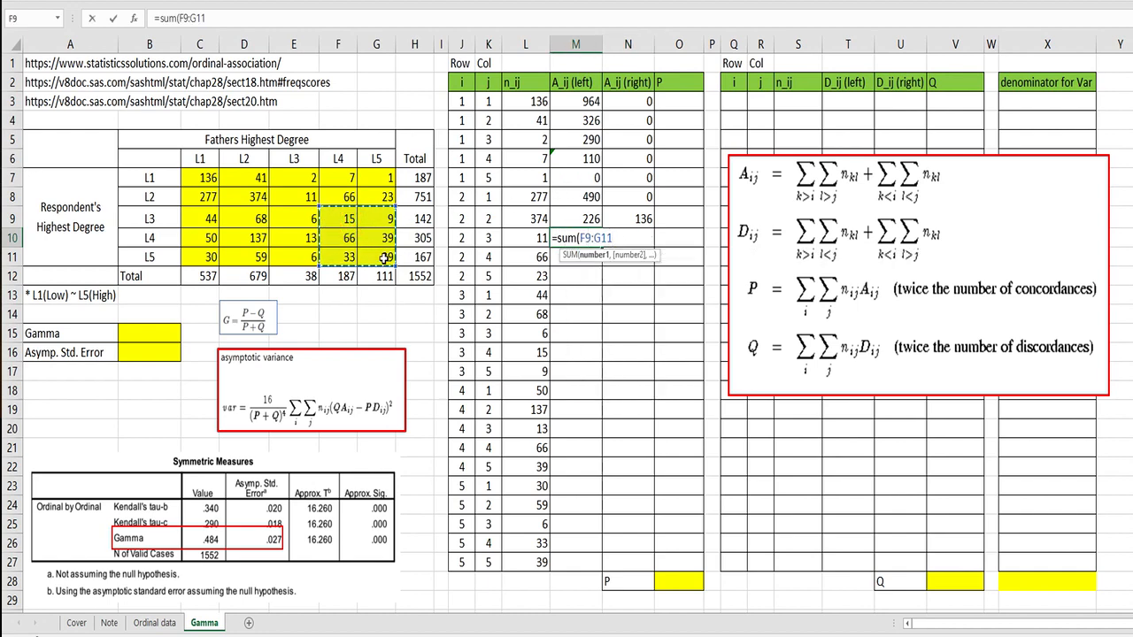
key("Return")
key("Up")
key("Right")
type("=sum(")
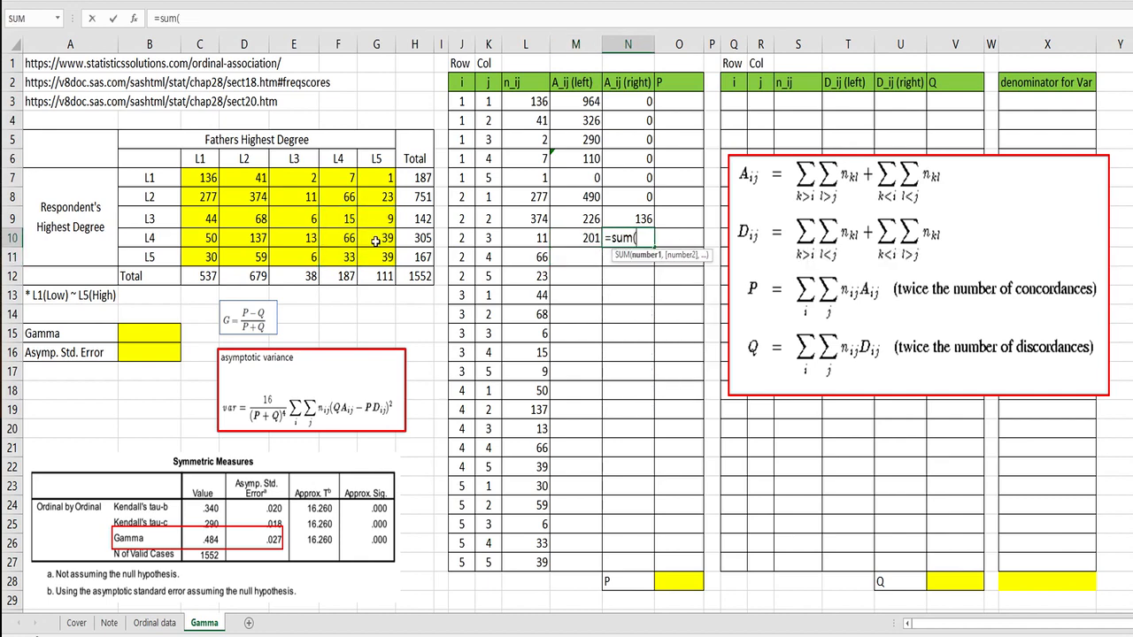
left_click_drag(256, 177, 184, 177)
key("Return")
Enter =SUM(G9:G11) in M11 of the A_ij (left) column and =SUM(C7:E7) in N11 of the A_ij (right) column.
key("Left")
type("=sum(")
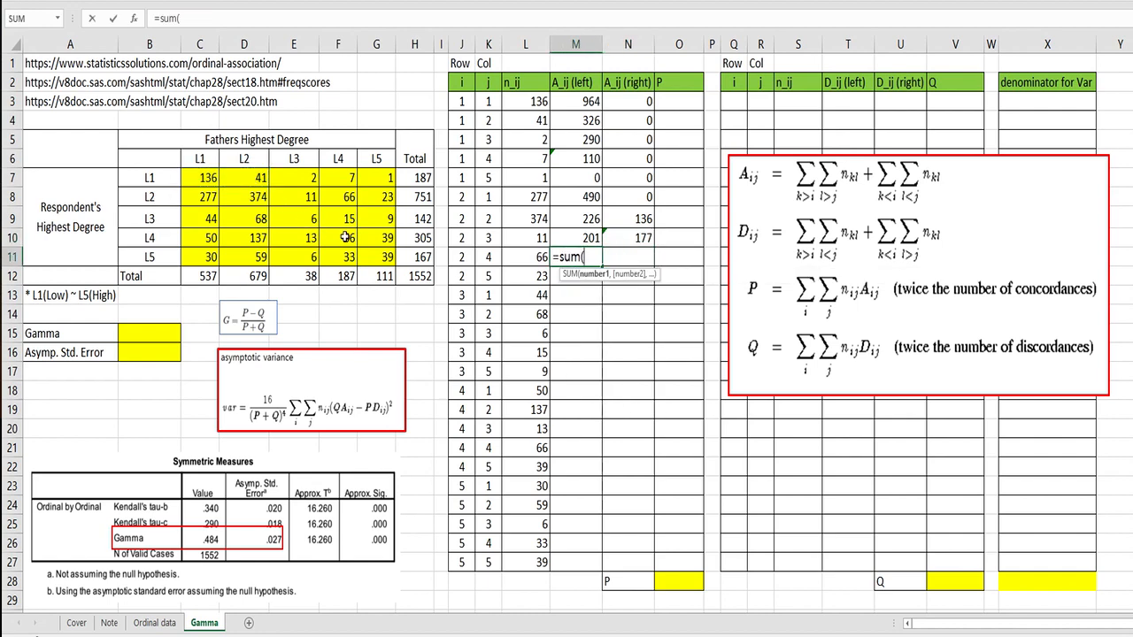
left_click_drag(378, 217, 389, 256)
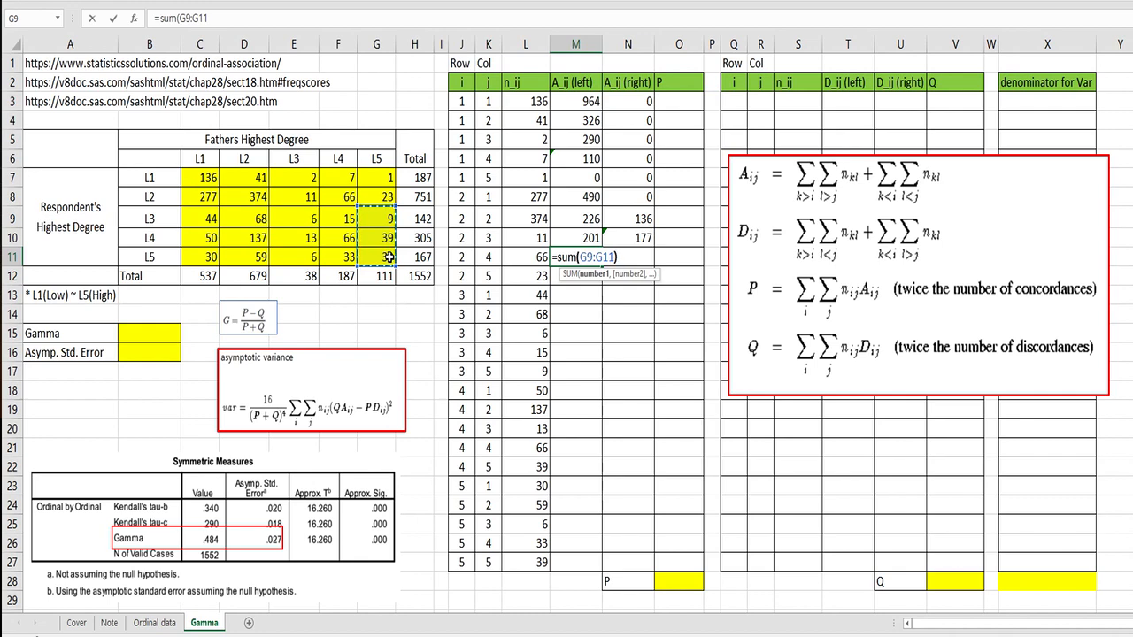
key("Return")
key("Up")
key("Right")
type("=sum(")
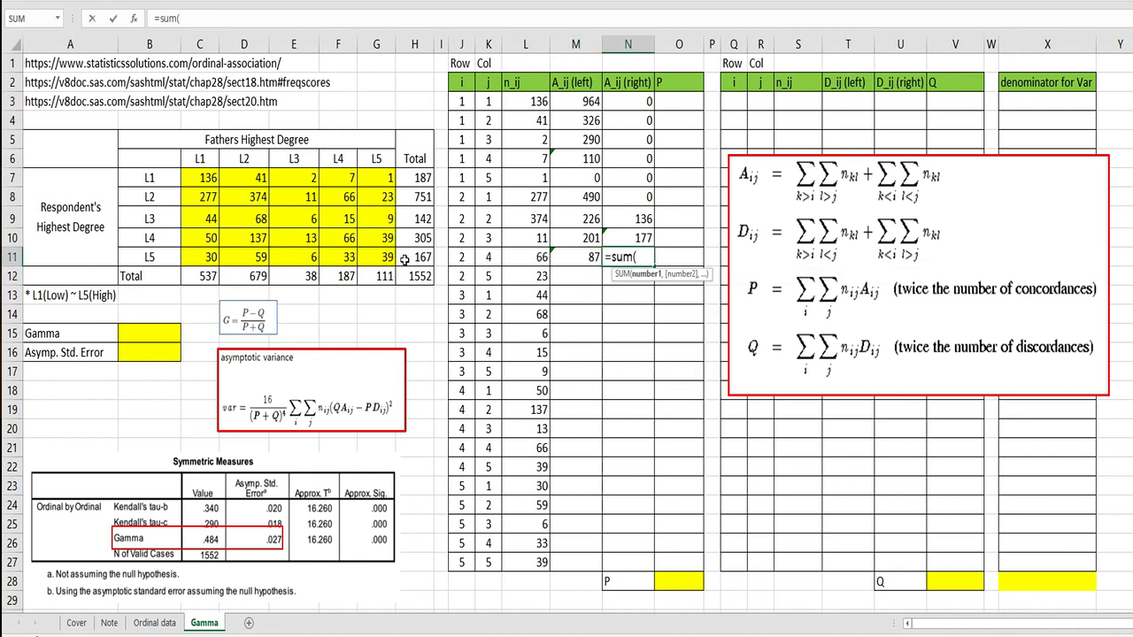
left_click_drag(296, 180, 206, 176)
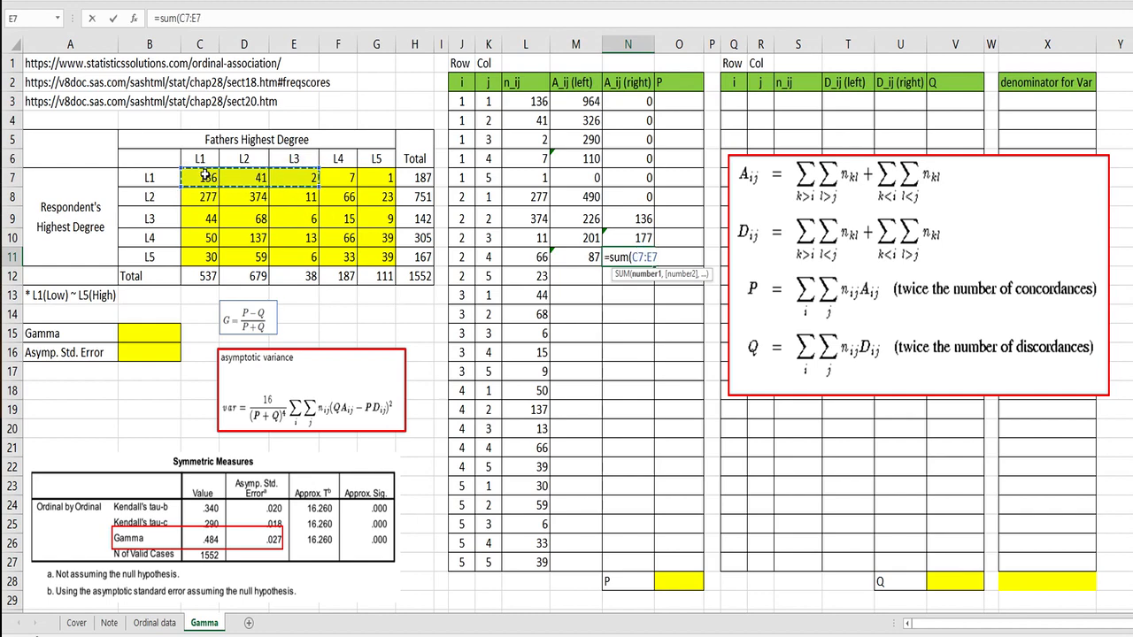
key("Return")
Enter 0 in M12 as the A_ij (left) value and =SUM(C7:F7) in N12 as the A_ij (right) value.
key("Left")
type("=sum(")
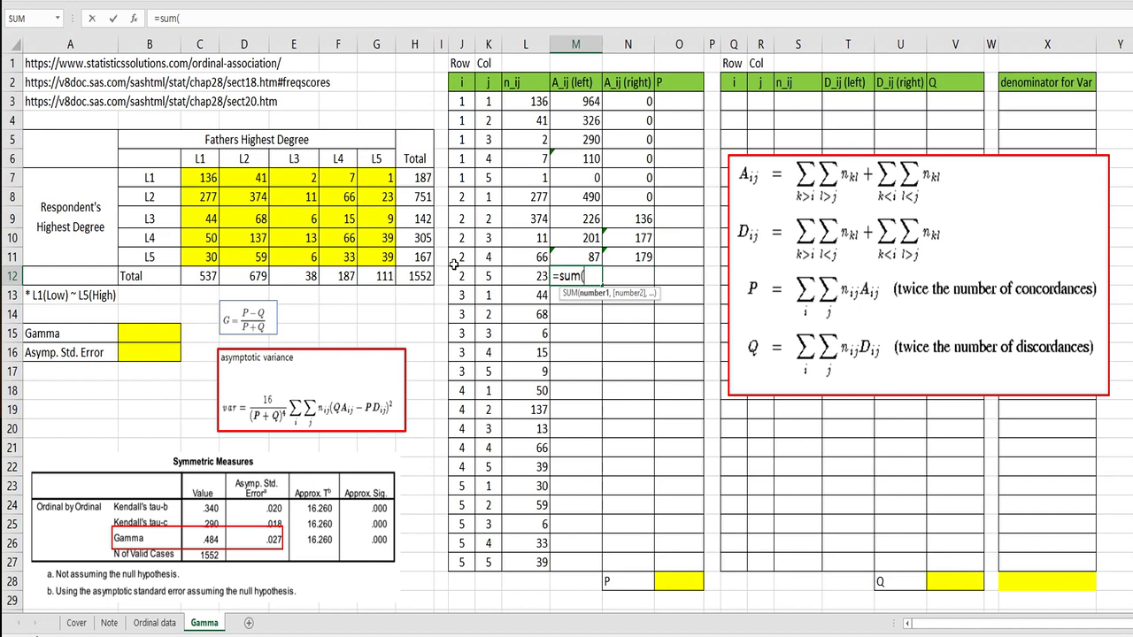
key("Escape")
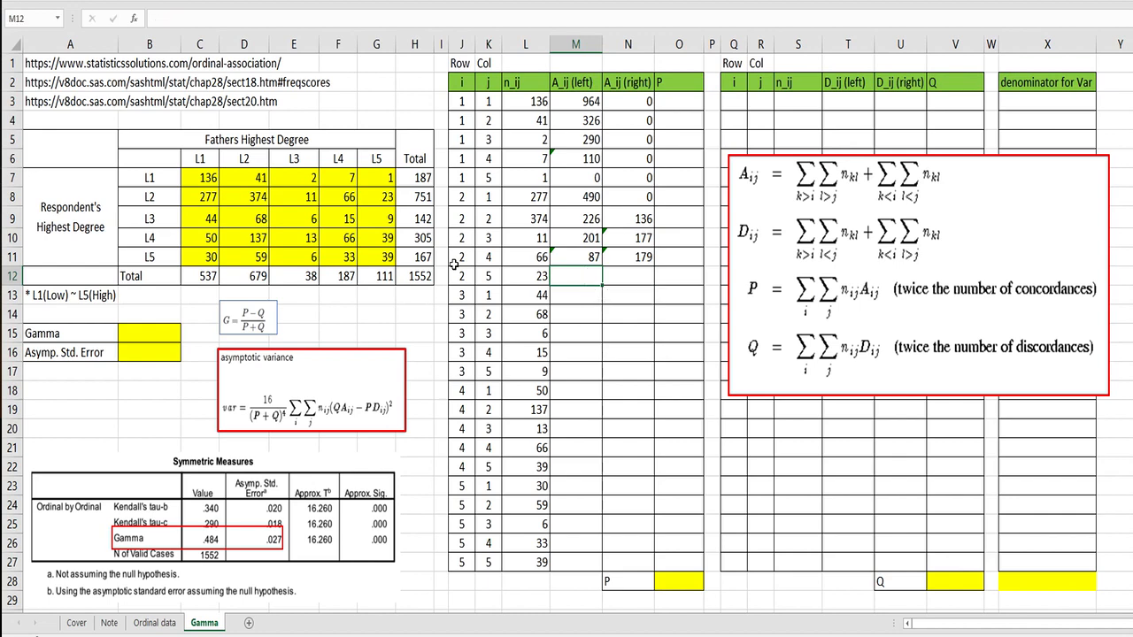
key("Right")
type("=su")
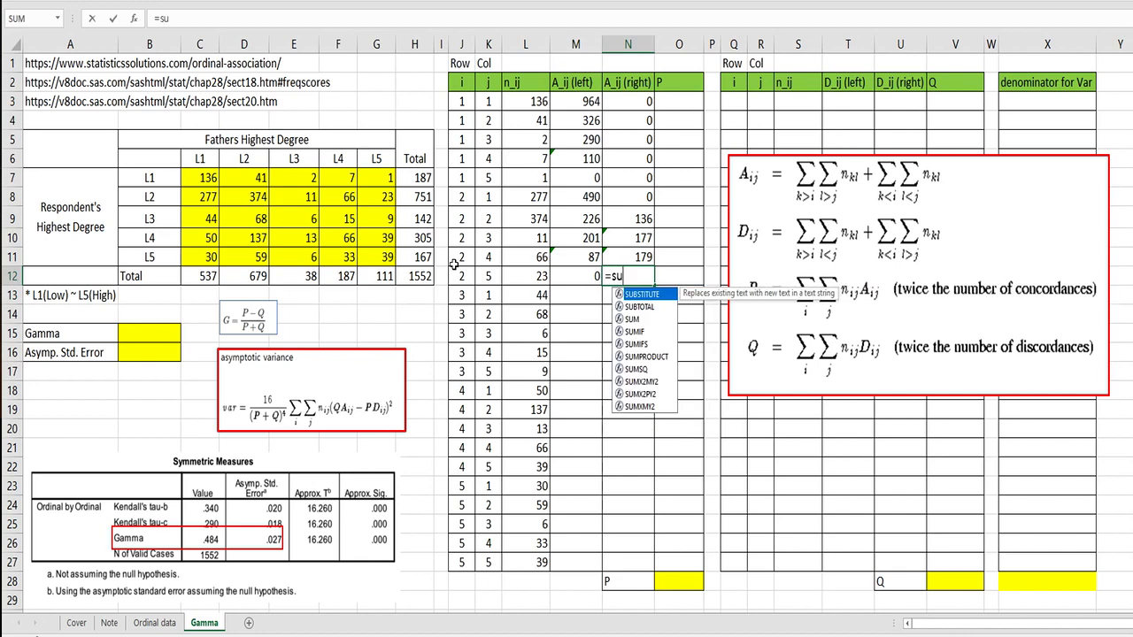
type("m(")
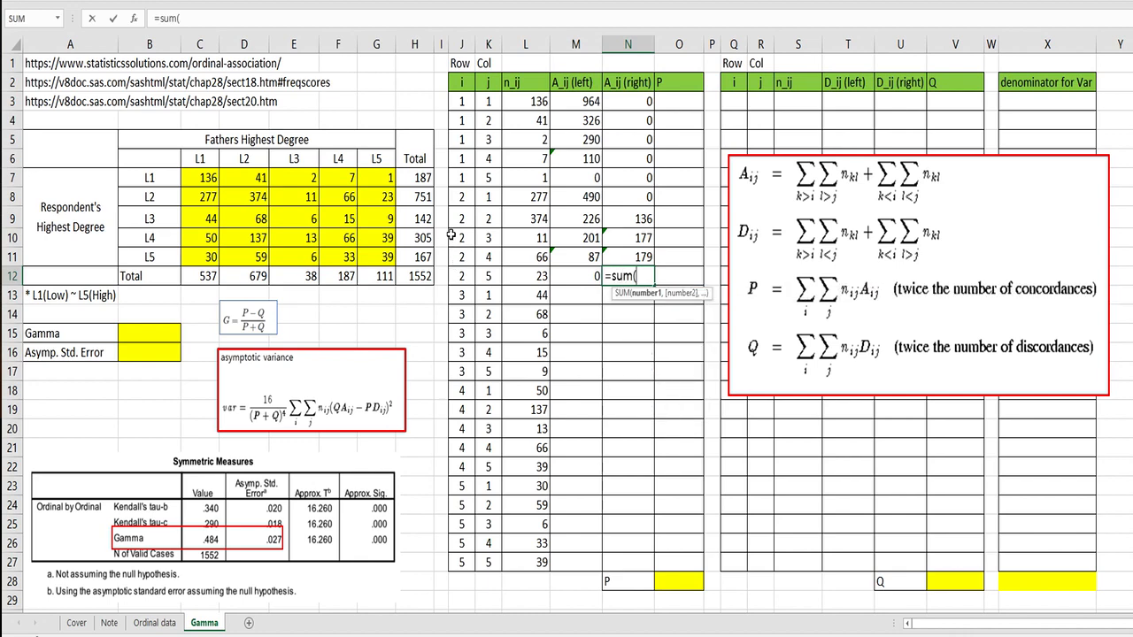
left_click_drag(340, 177, 200, 178)
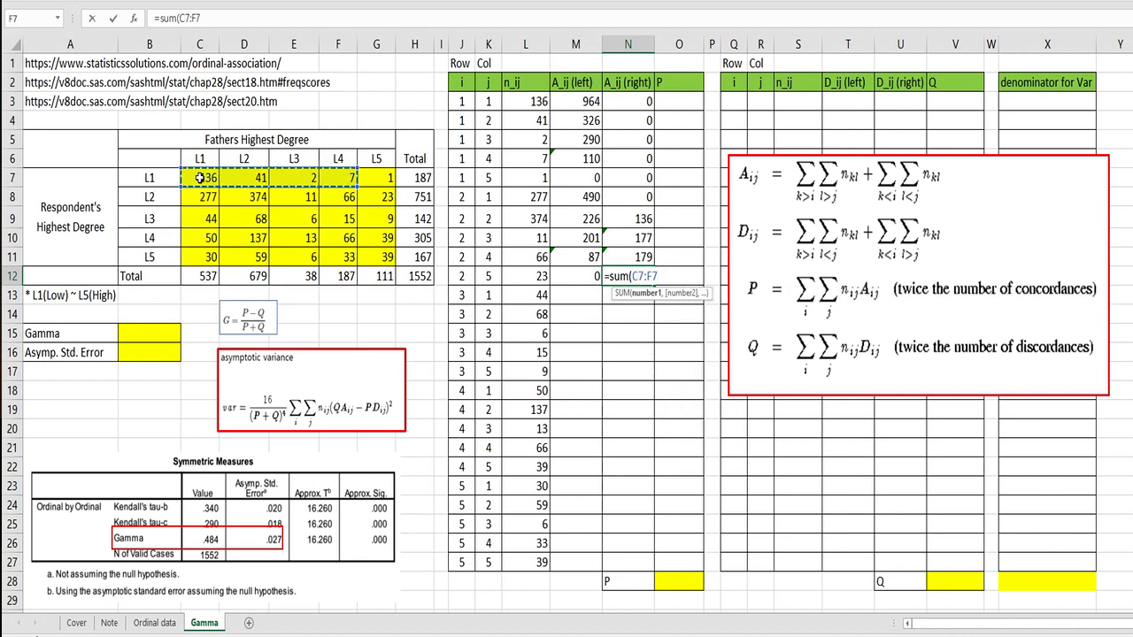
key("Return")
Enter =SUM(D10:G11) in M13 as the A_ij (left) value and 0 in N13 as the A_ij (right) value.
key("Left")
type("=sum(")
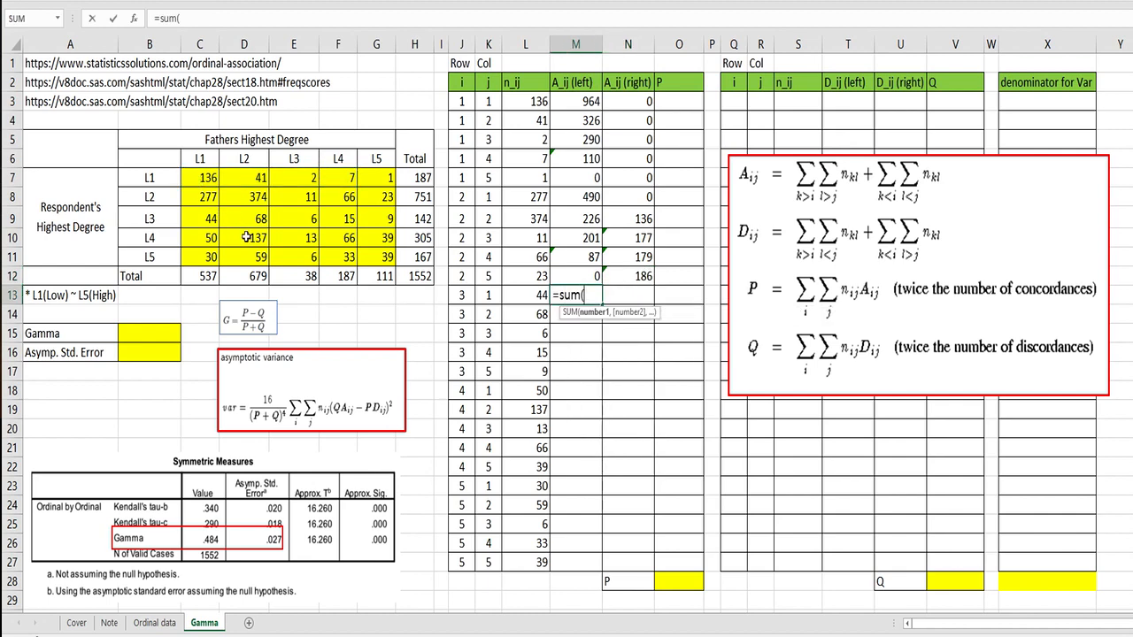
left_click_drag(246, 236, 376, 259)
key("Return")
key("Up")
key("Right")
type("0")
key("Return")
Enter =SUM(E10:G11) in M14 of the A_ij (left) column and =SUM(C7:C8) in N14 of the A_ij (right) column.
key("Left")
type("=sum(")
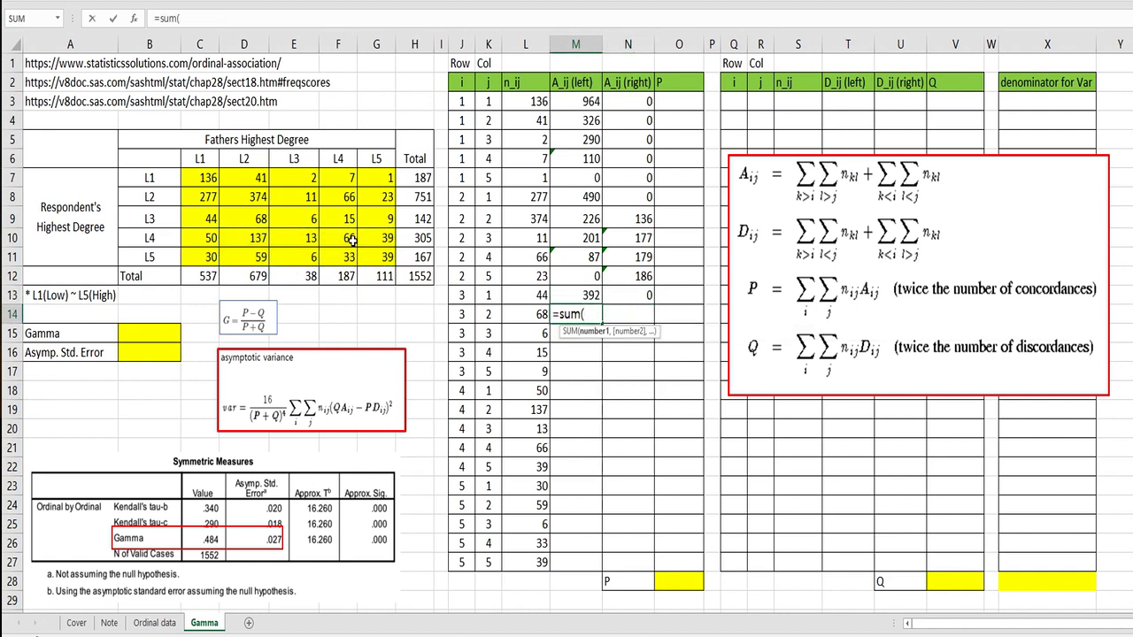
left_click_drag(317, 234, 385, 241)
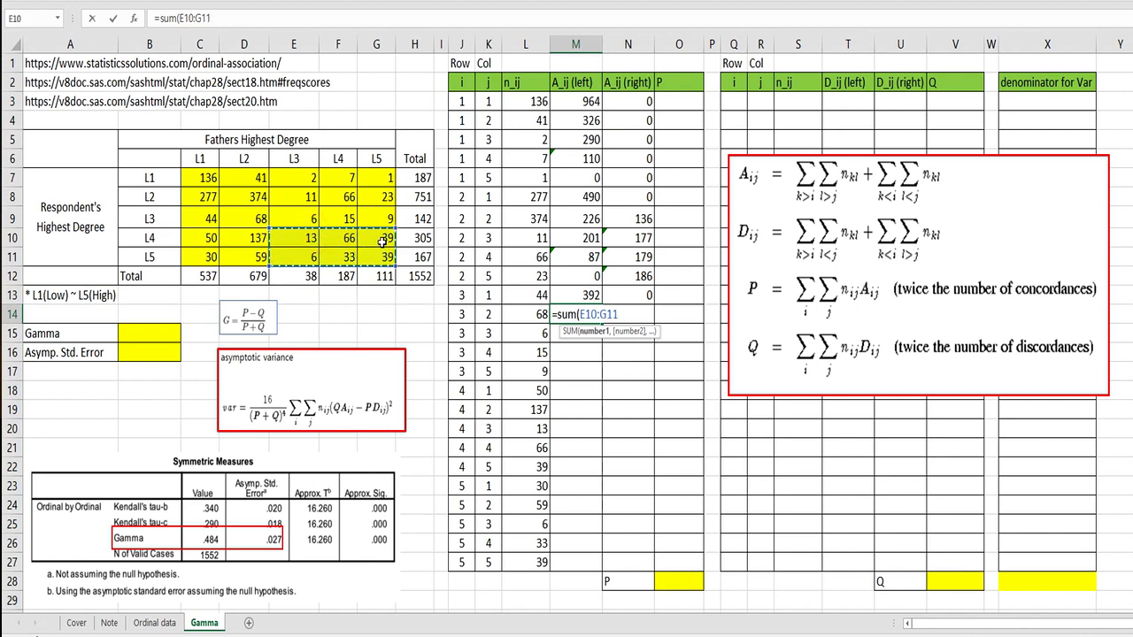
key("Return")
key("Up")
key("Right")
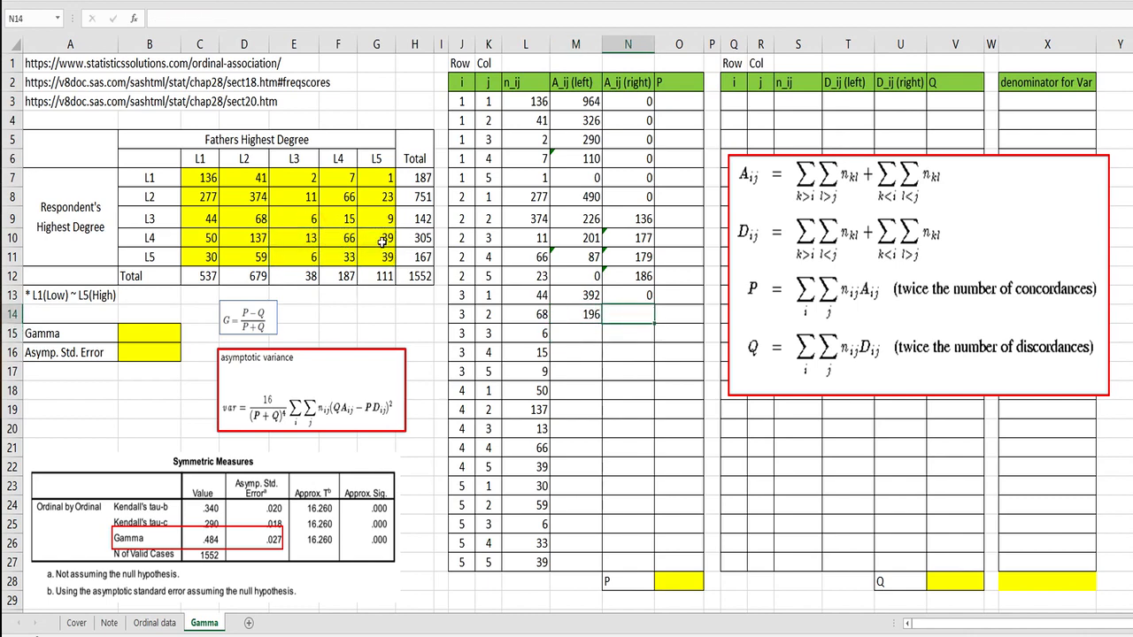
type("=sum(")
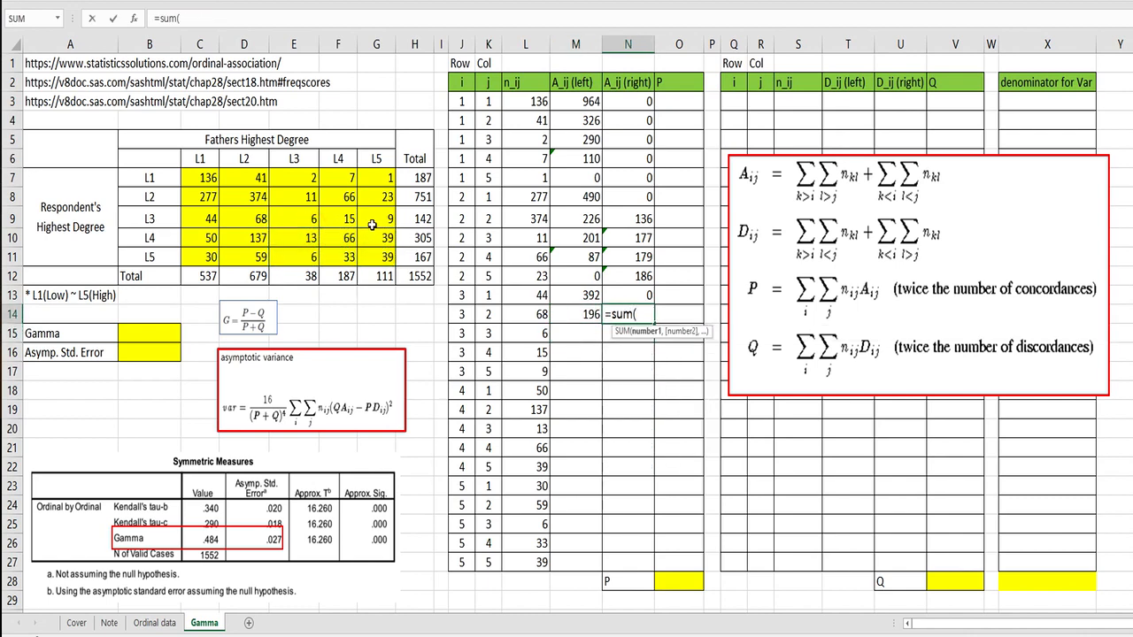
left_click_drag(212, 199, 208, 179)
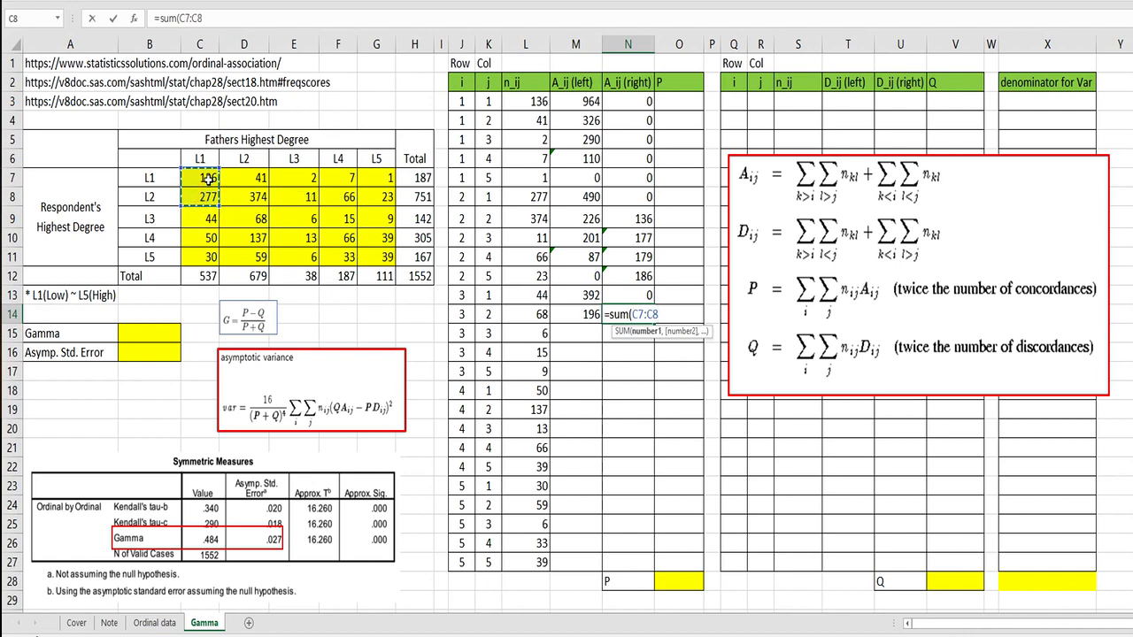
key("Return")
Enter =SUM(F10:G11) in M15 of the A_ij (left) column and =SUM(C7:D8) in N15 of the A_ij (right) column.
key("Left")
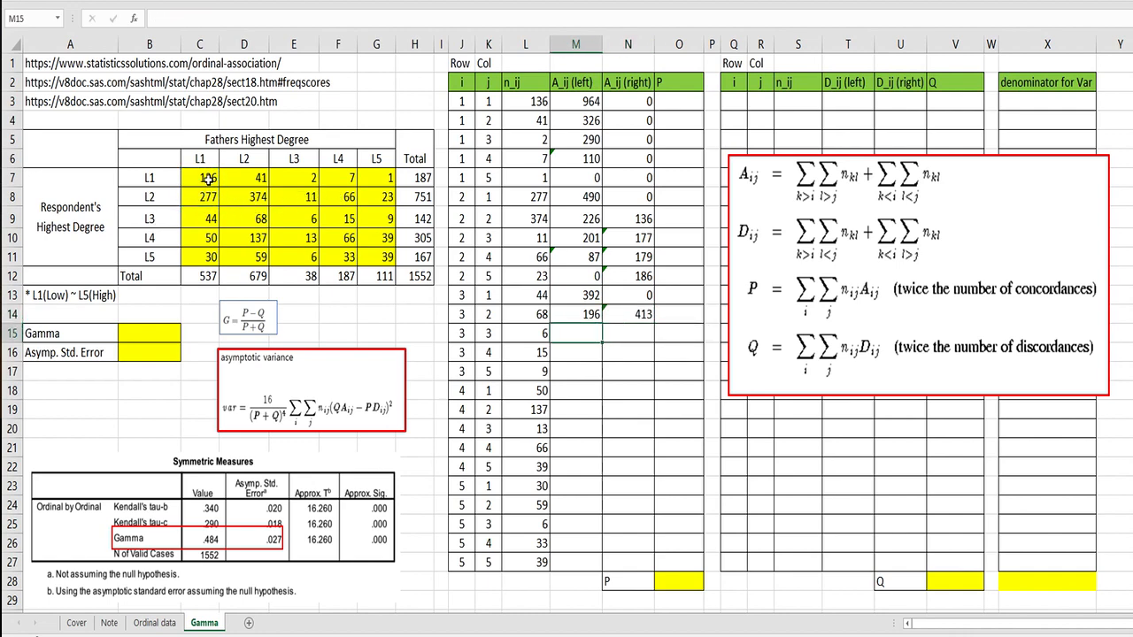
type("=sum(")
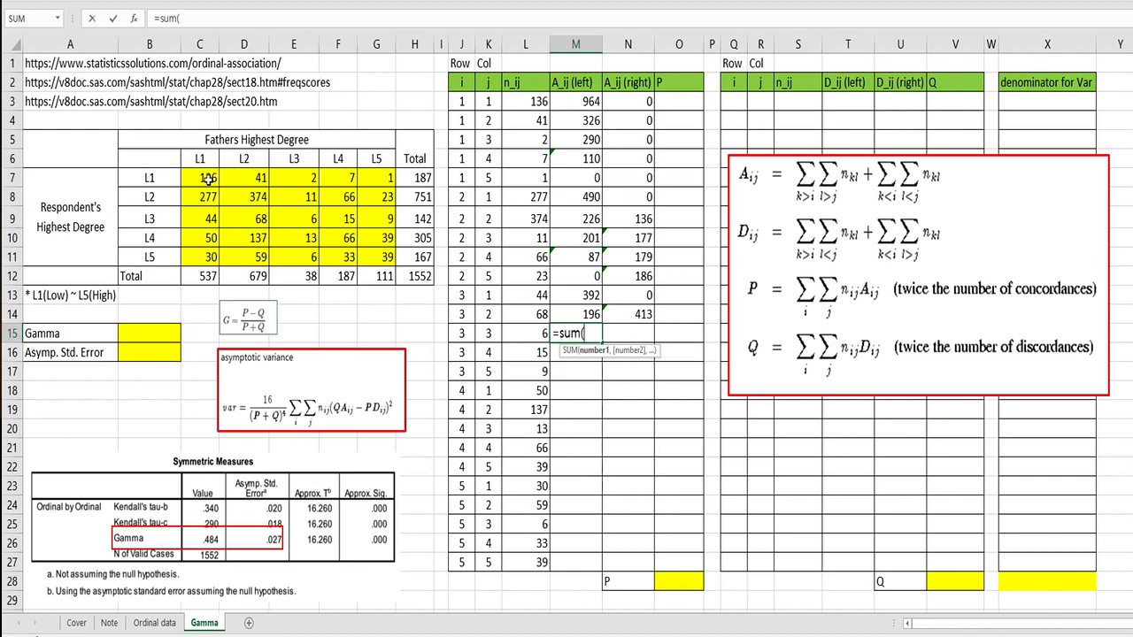
left_click_drag(328, 235, 381, 258)
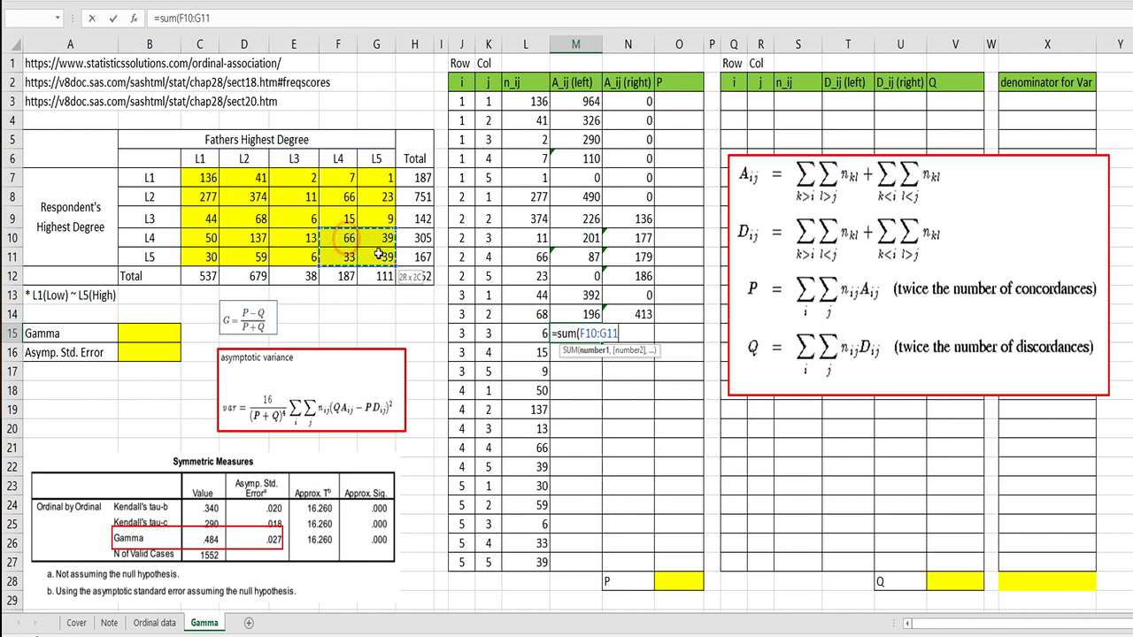
key("Return")
key("Up")
key("Right")
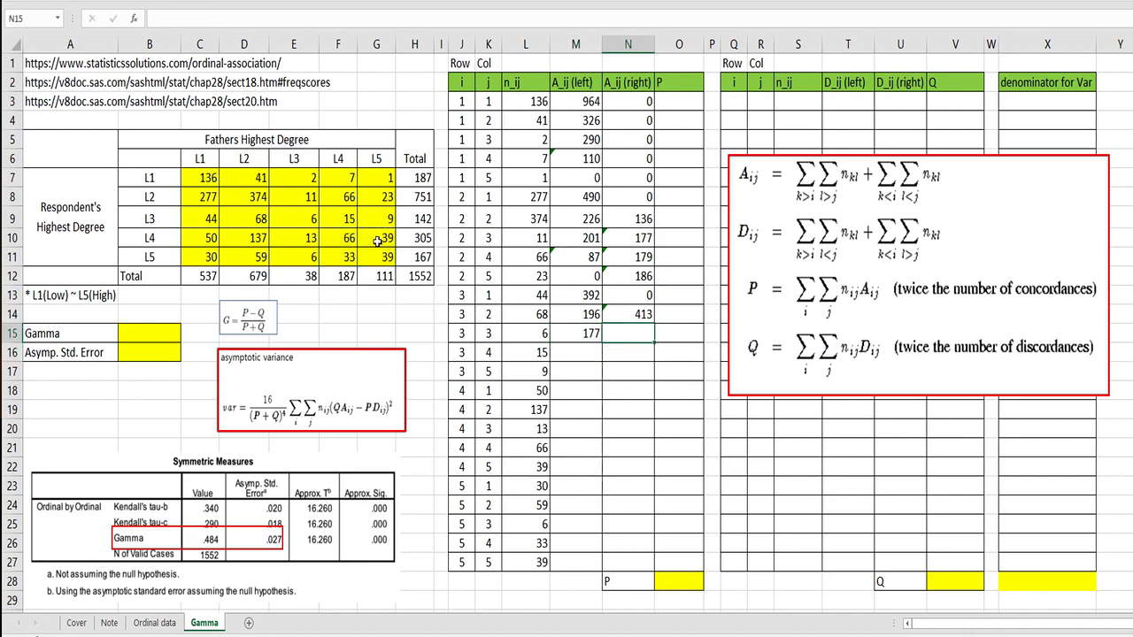
type("=sum(")
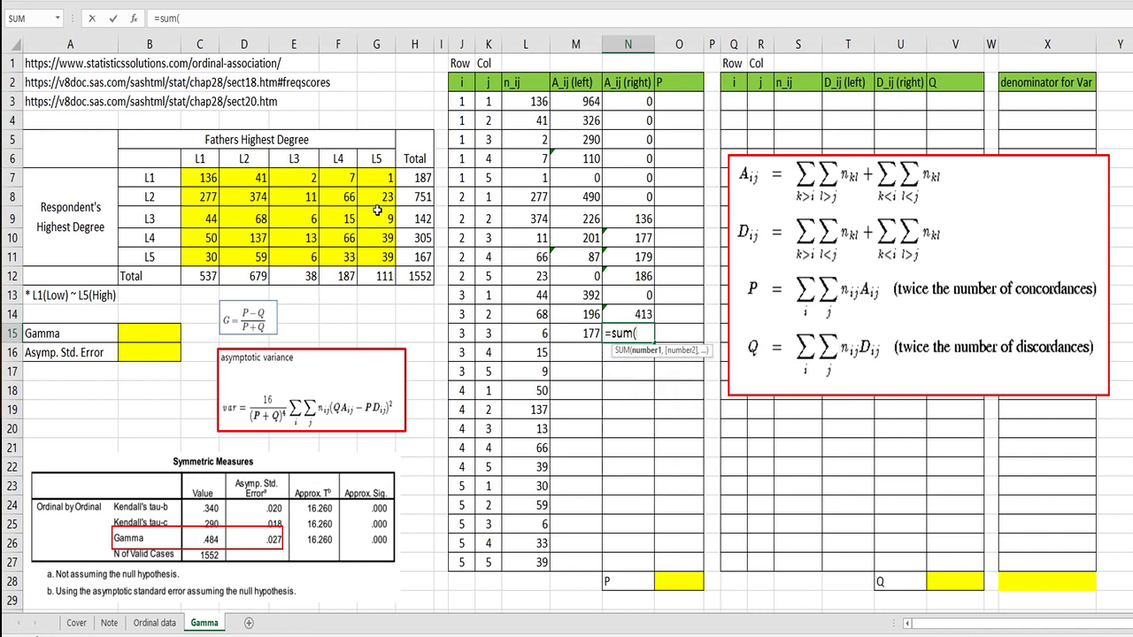
left_click_drag(256, 194, 205, 177)
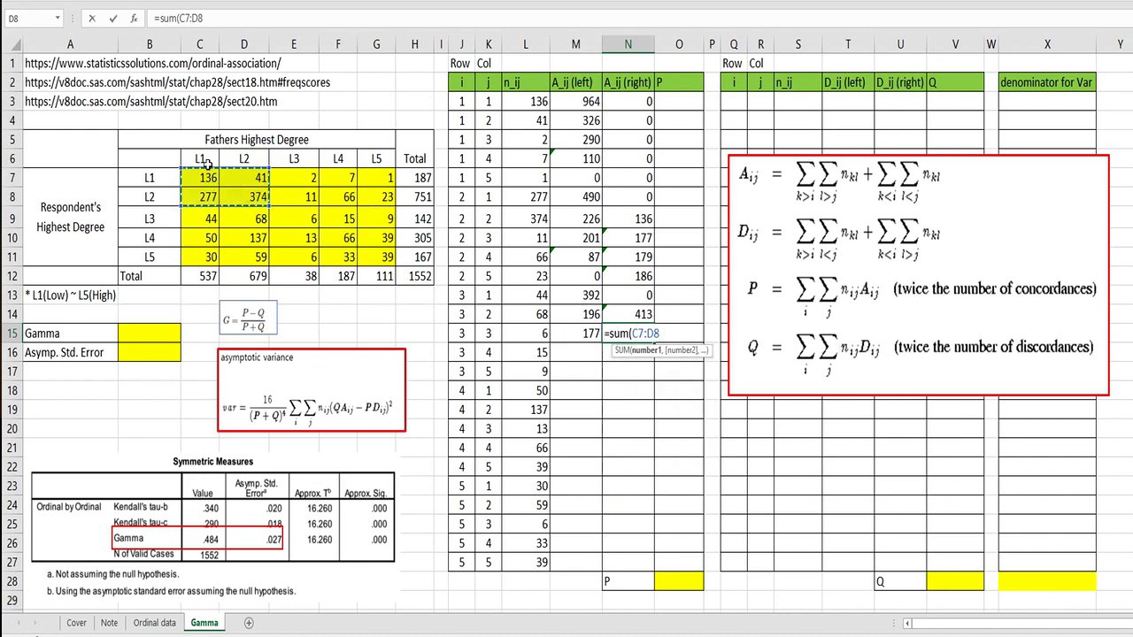
key("Return")
Enter =SUM(G10:G11) in M16 of the A_ij (left) column and =SUM(C7:E8) in N16 of the A_ij (right) column.
key("Left")
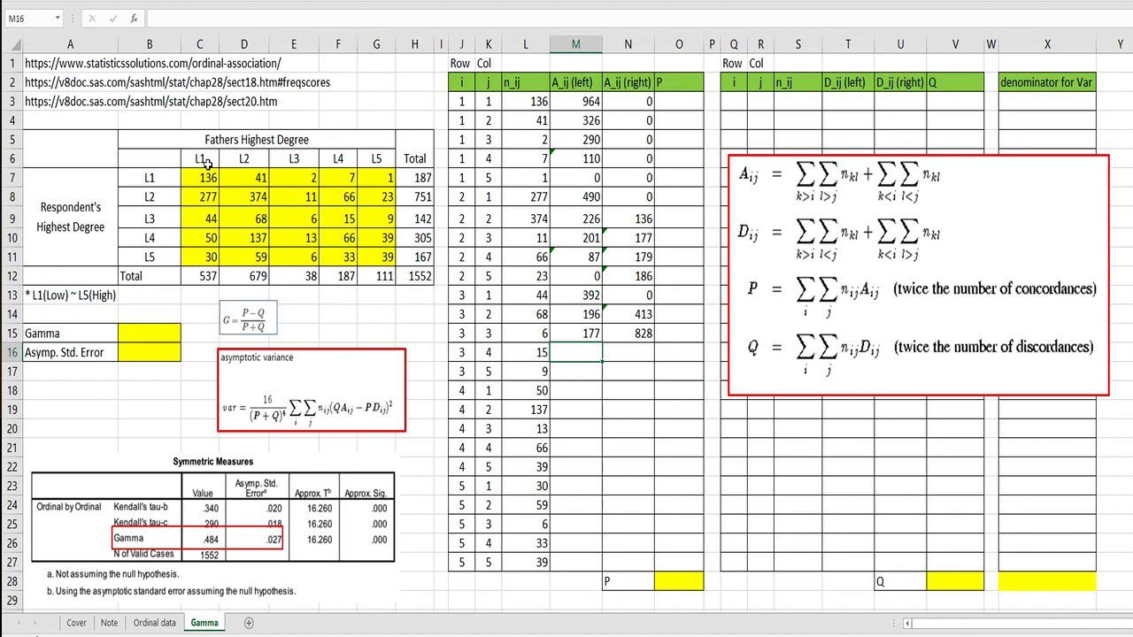
type("=sum(")
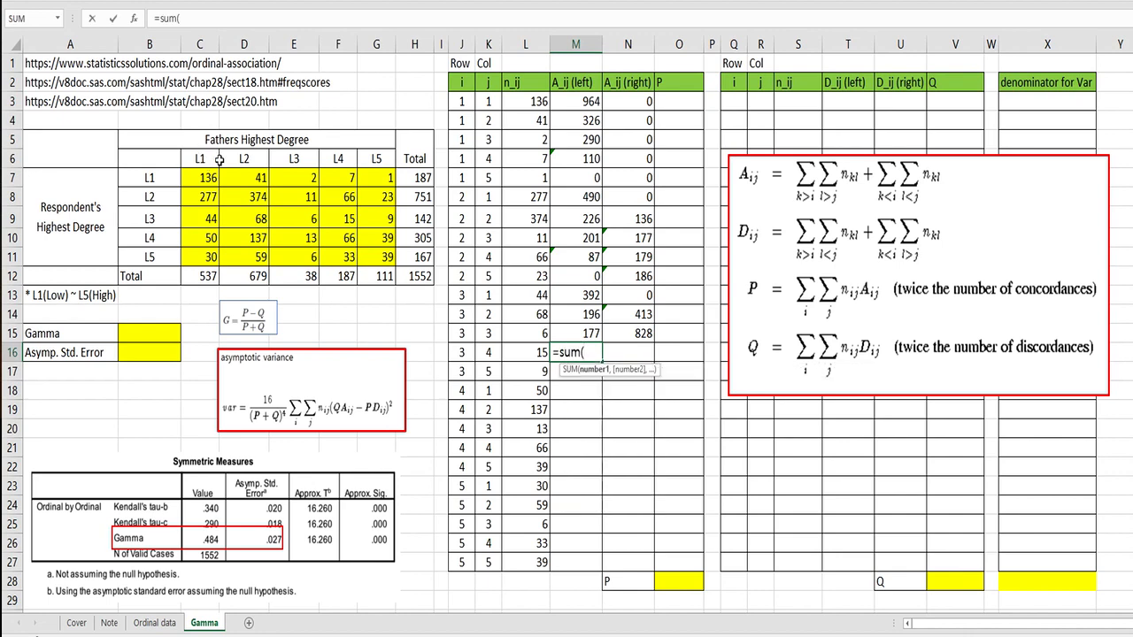
left_click_drag(367, 235, 372, 259)
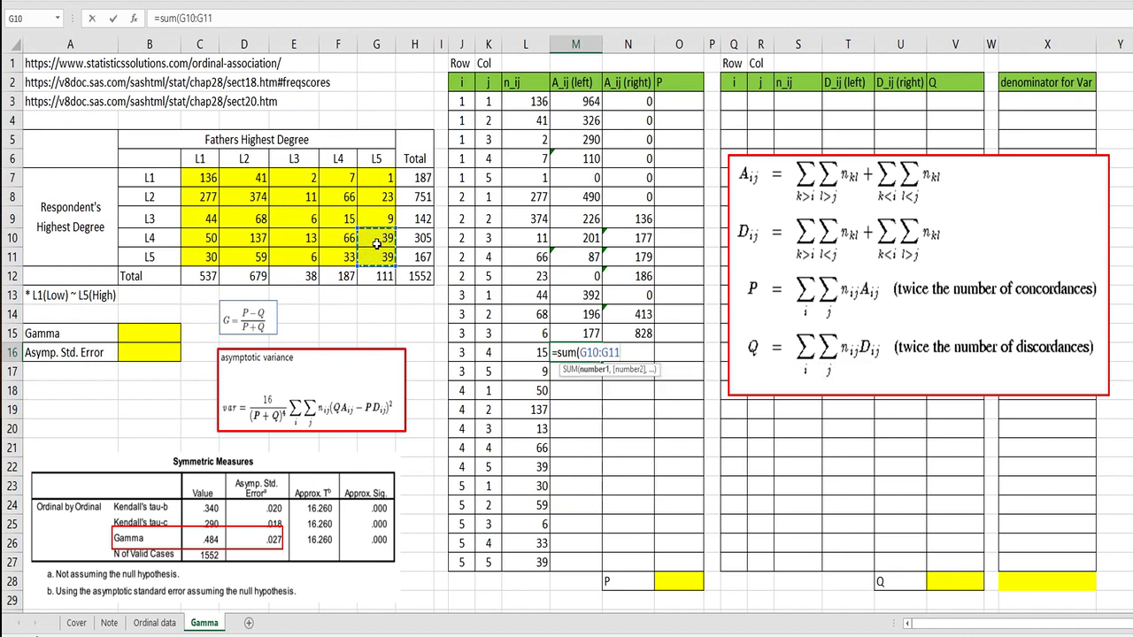
key("Return")
key("Up")
key("Right")
type("=sum(")
left_click_drag(306, 195, 219, 175)
key("Return")
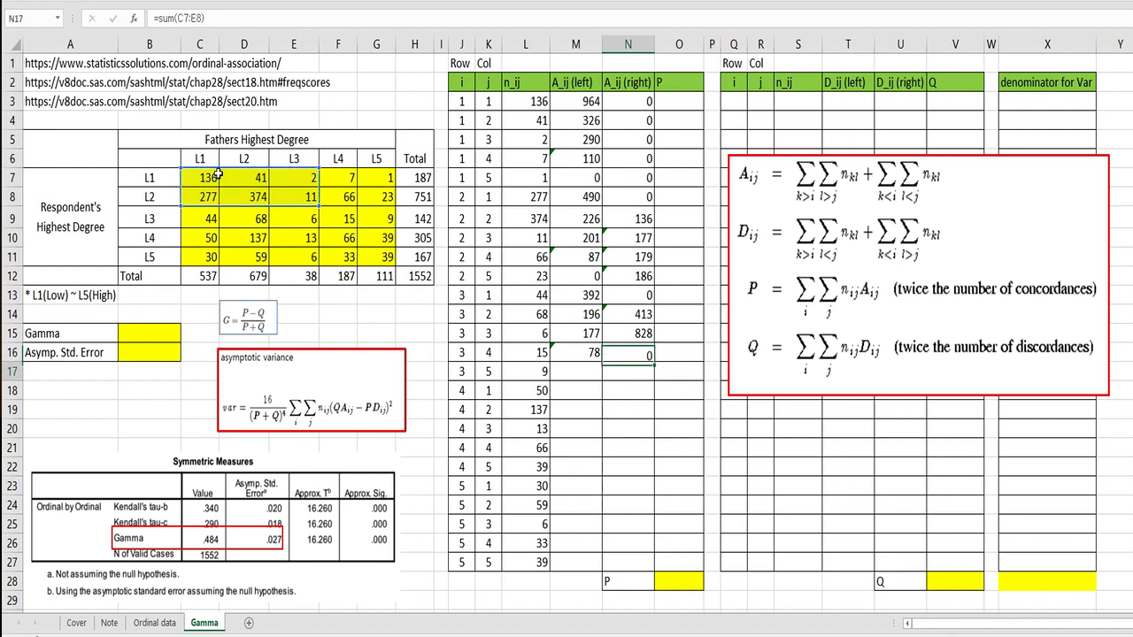
Enter 0 in M17 as the A_ij (left) value and =SUM(C7:F8) in N17 as the A_ij (right) value.
key("Left")
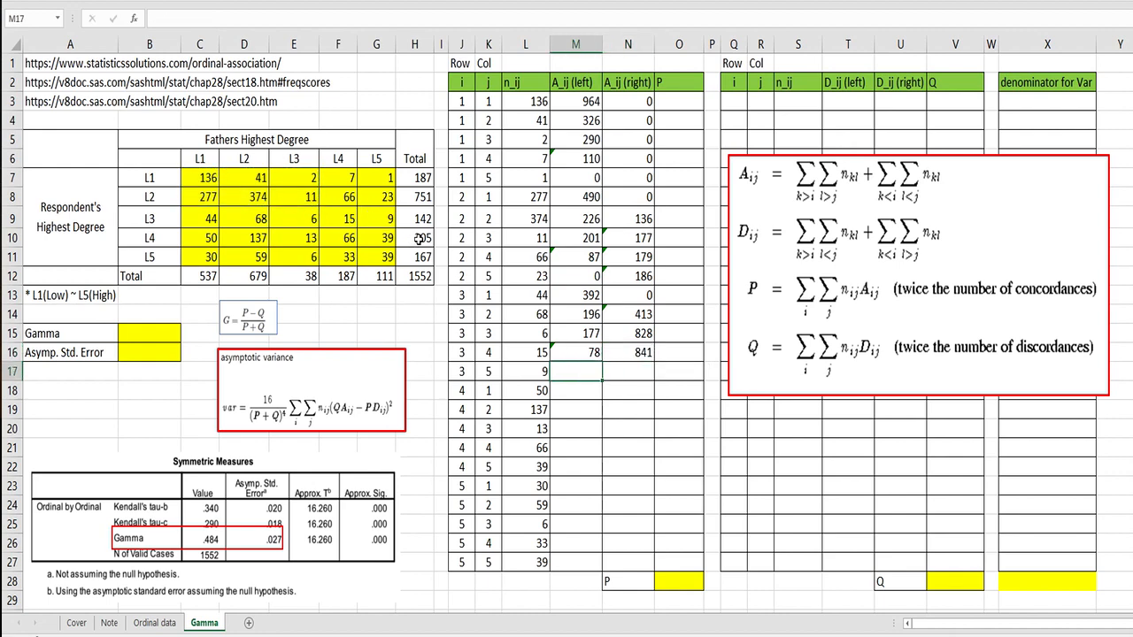
type("0")
key("Tab")
type("=su")
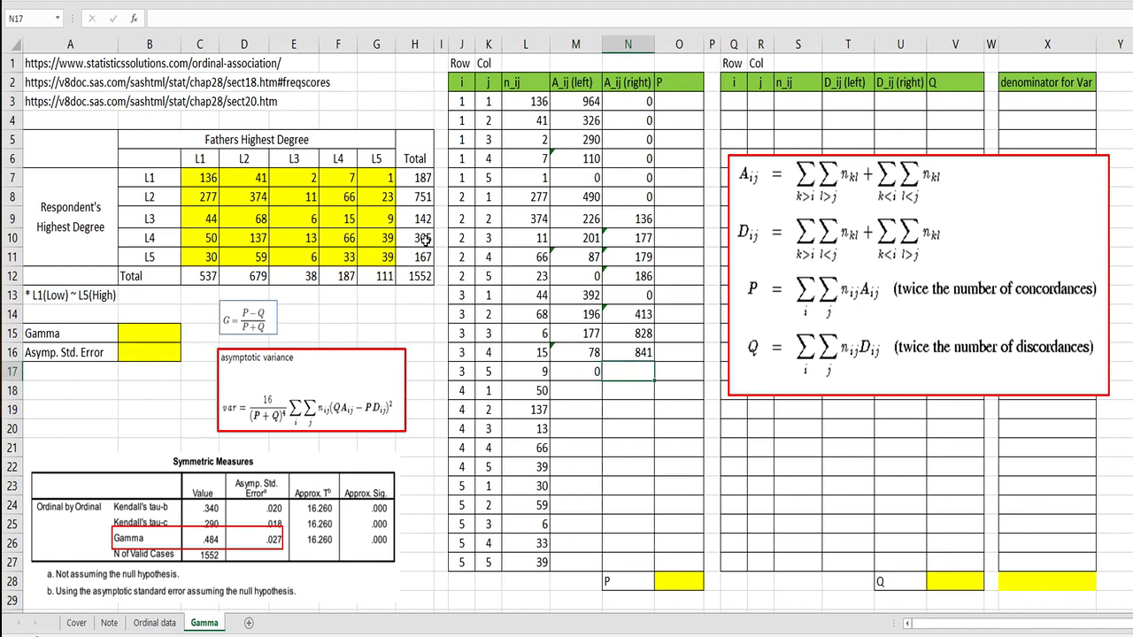
type("m(")
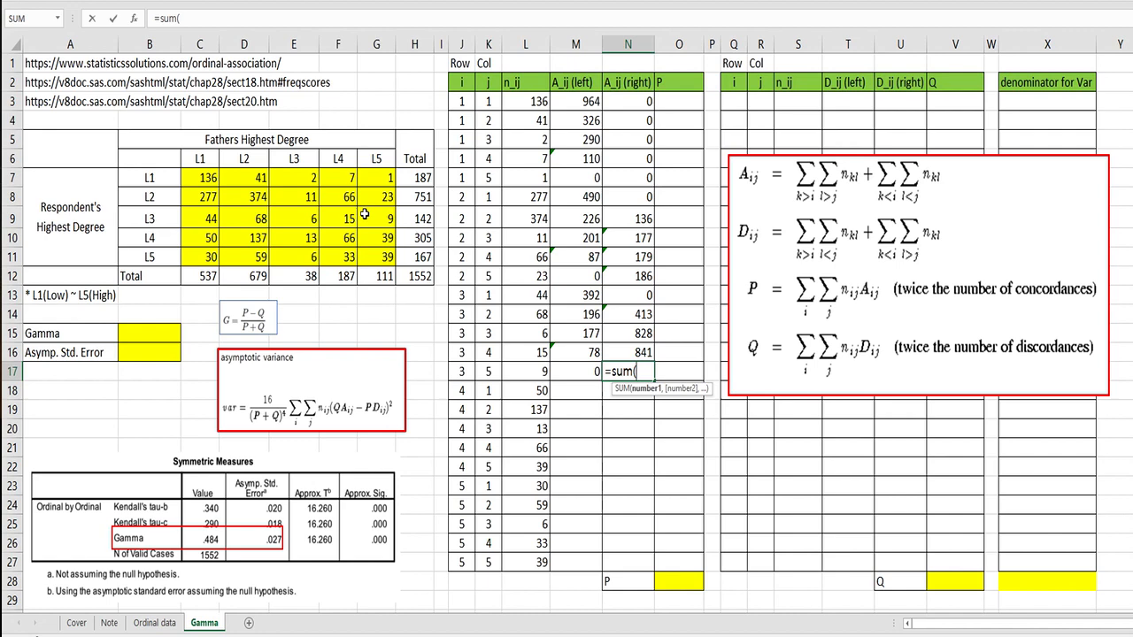
left_click_drag(350, 200, 208, 171)
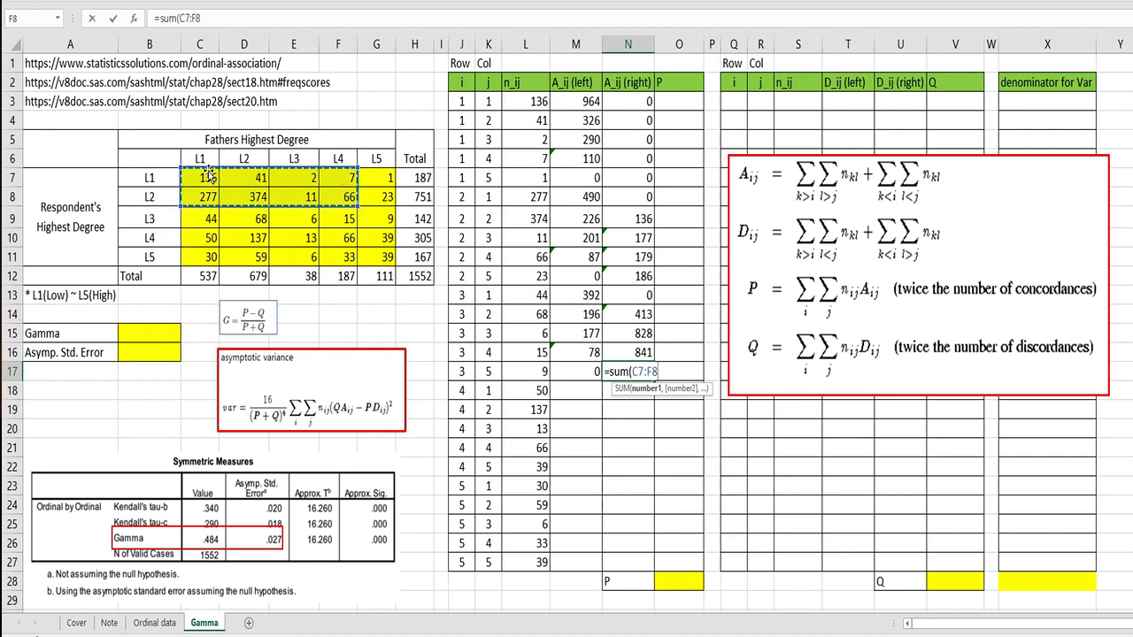
key("Return")
Enter =SUM(D11:G11) in M18 as the A_ij (left) value and 0 in N18 as the A_ij (right) value.
type("=")
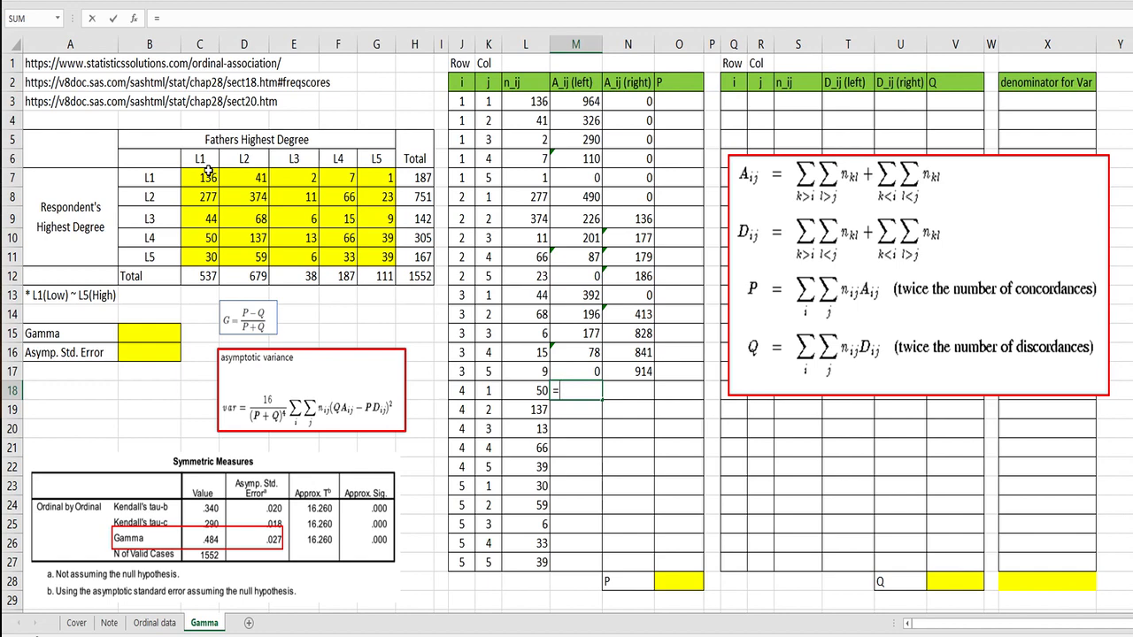
type("sum(")
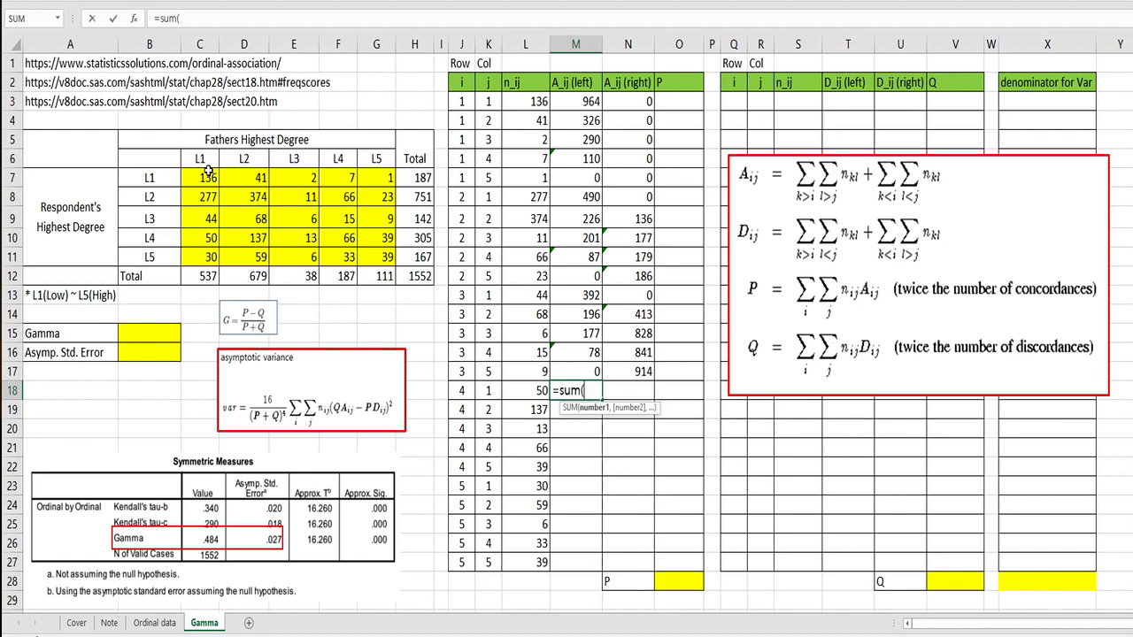
left_click_drag(256, 260, 386, 255)
key("Return")
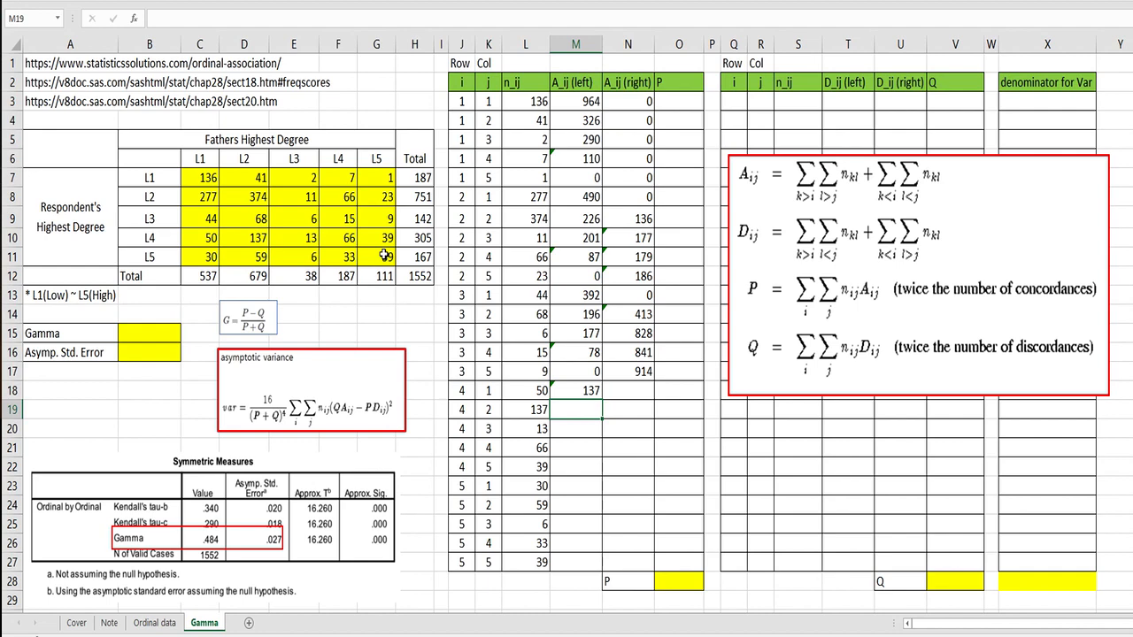
key("Up")
key("Right")
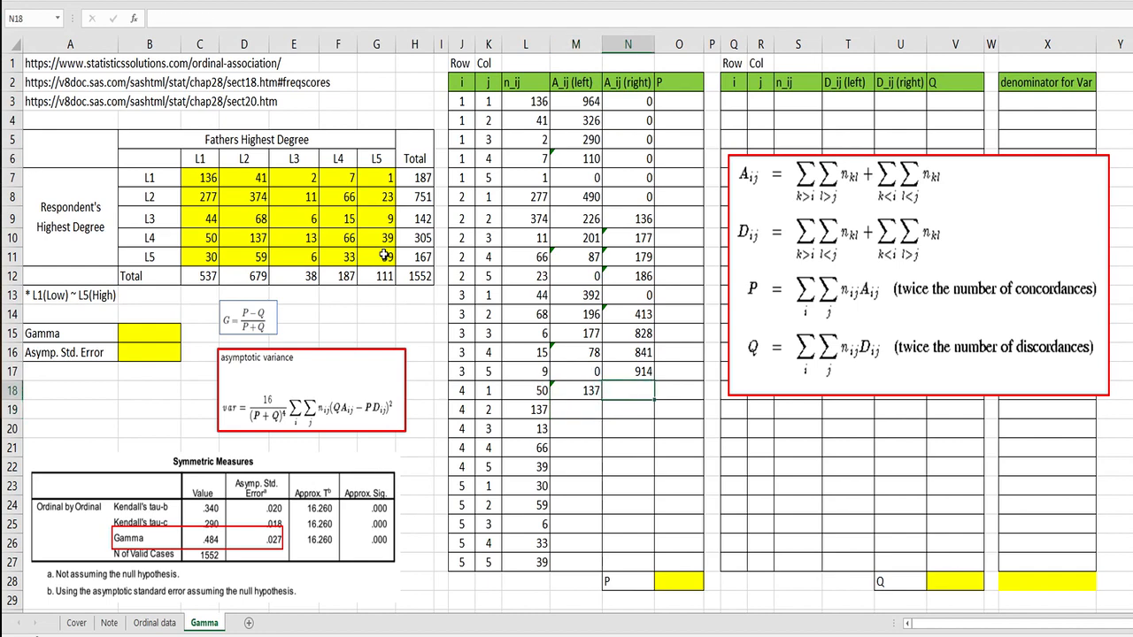
type("0")
key("Return")
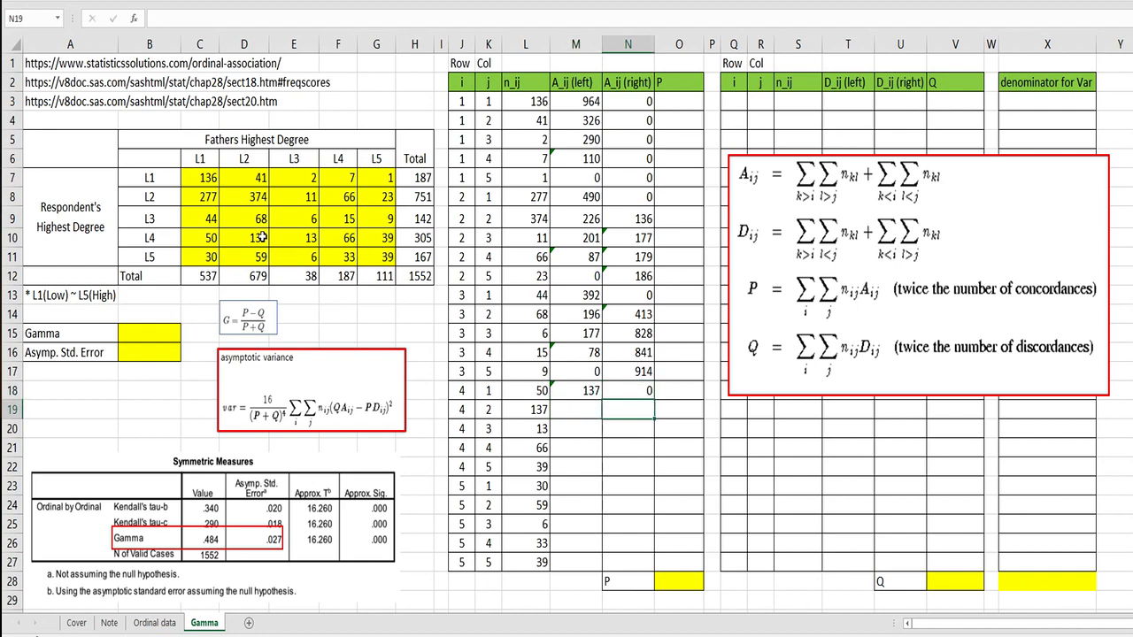
Enter =SUM(C7:C9) in M19 of the A_ij (left) column and =SUM(E11:G11) in N19 of the A_ij (right) column.
key("Left")
type("=sum(")
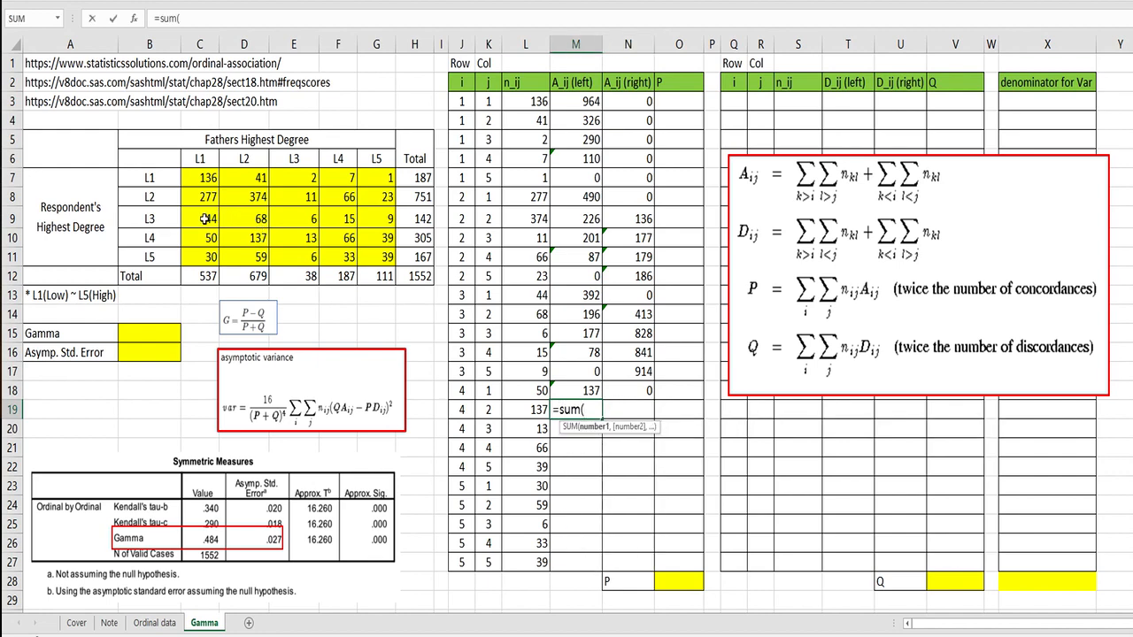
left_click_drag(201, 219, 201, 177)
key("Tab")
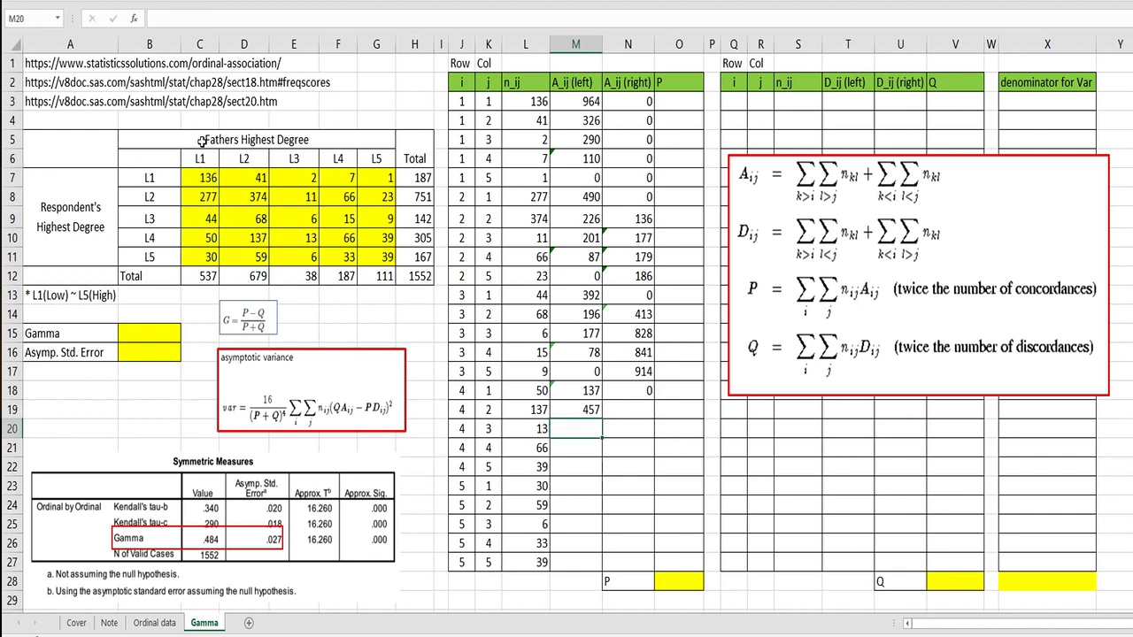
type("=")
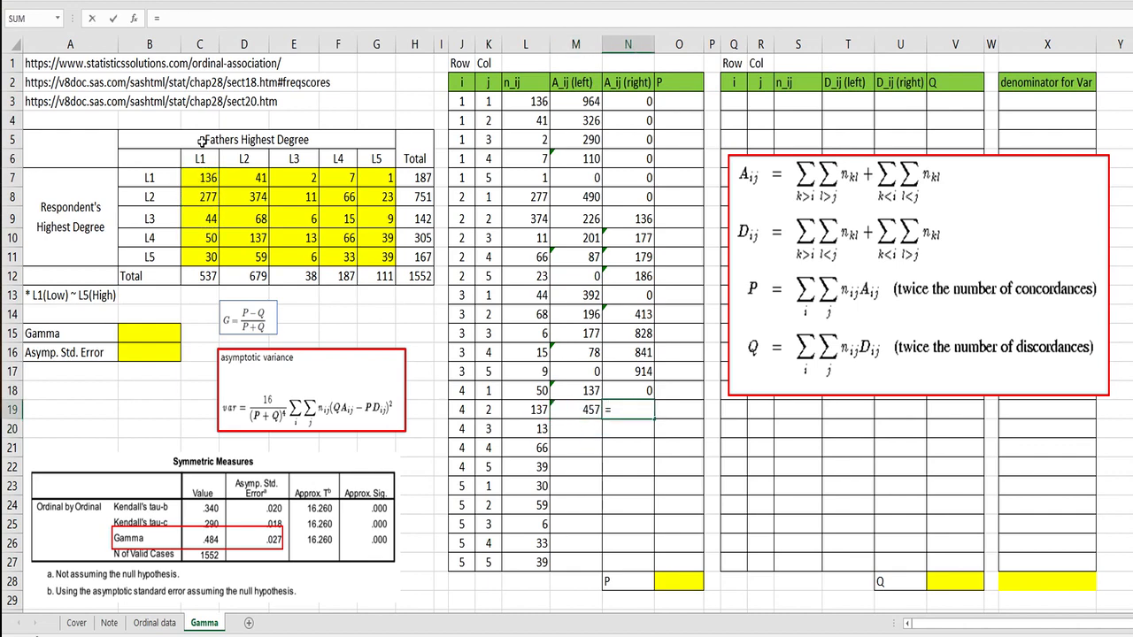
type("sum(")
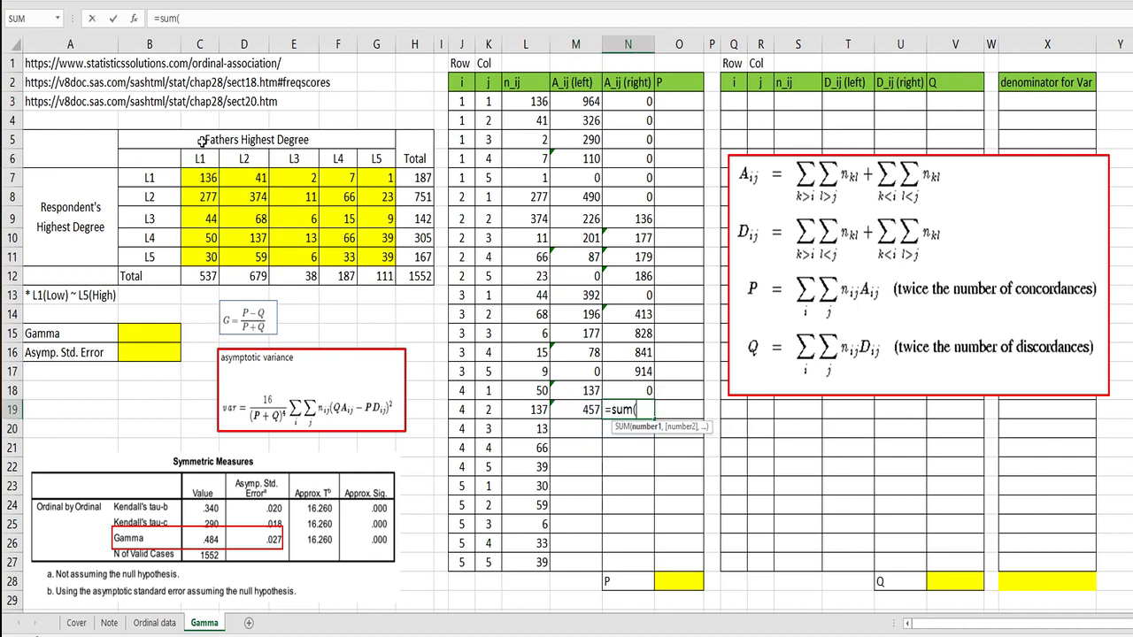
left_click_drag(292, 253, 390, 254)
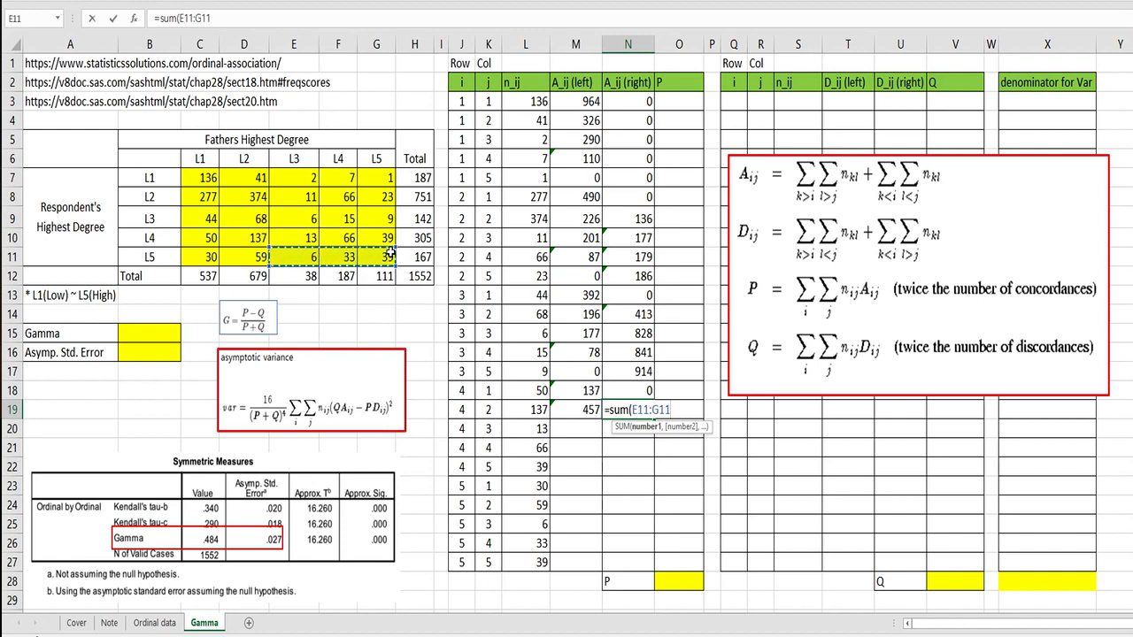
key("Return")
Enter =SUM(F11:G11) in M20 of the A_ij (left) column and =SUM(C7:D9) in N20 of the A_ij (right) column.
type("=su")
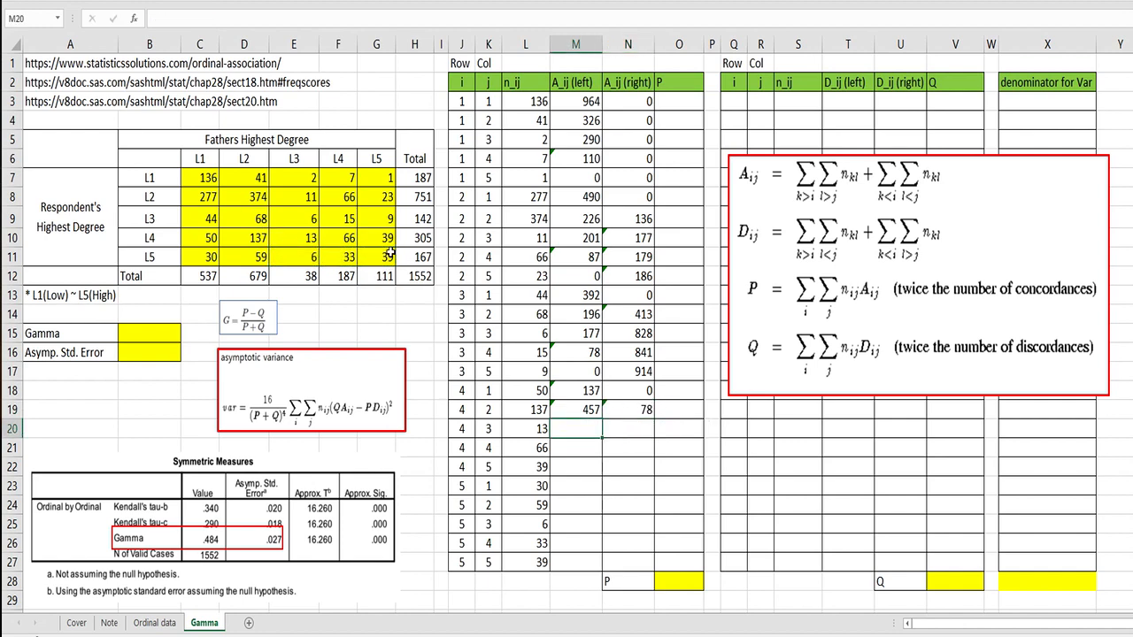
type("m(")
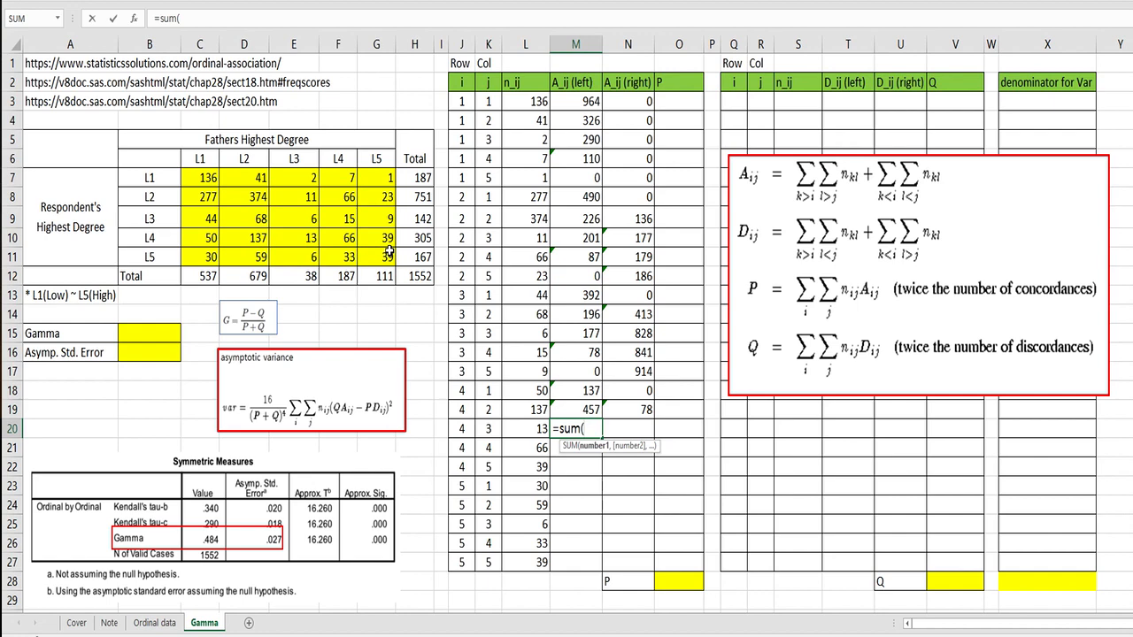
left_click_drag(345, 256, 383, 256)
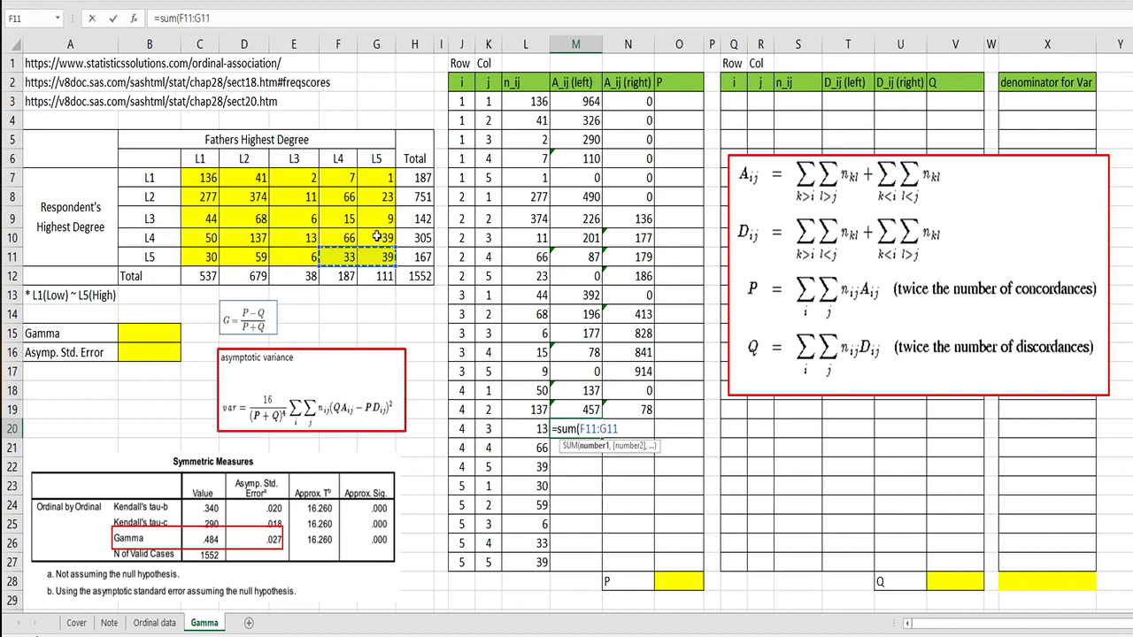
type(")")
key("Tab")
type("=sum(")
left_click_drag(262, 219, 201, 160)
type(")")
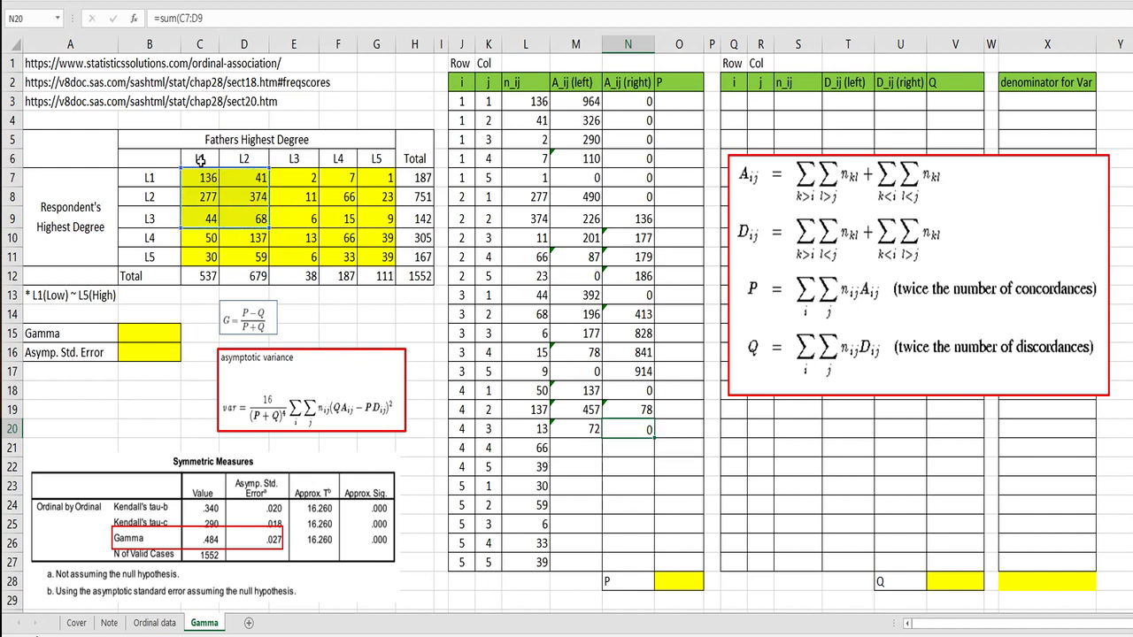
key("Return")
Enter =SUM(G11) in M21 of the A_ij (left) column and =SUM(C7:E9) in N21 of the A_ij (right) column.
type("=sum(")
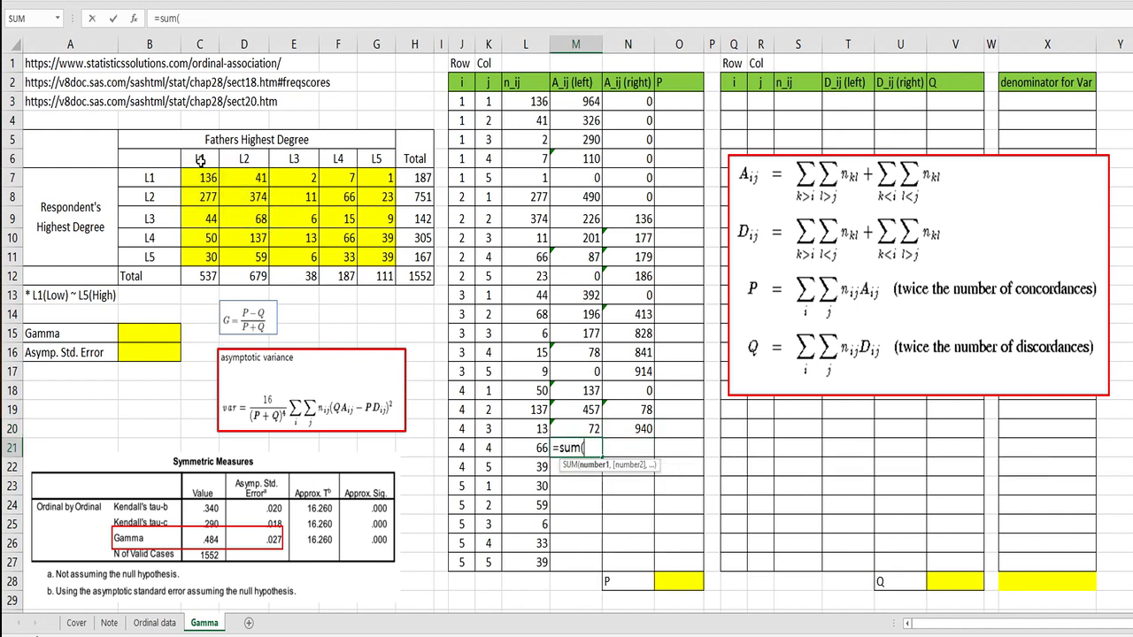
left_click(376, 256)
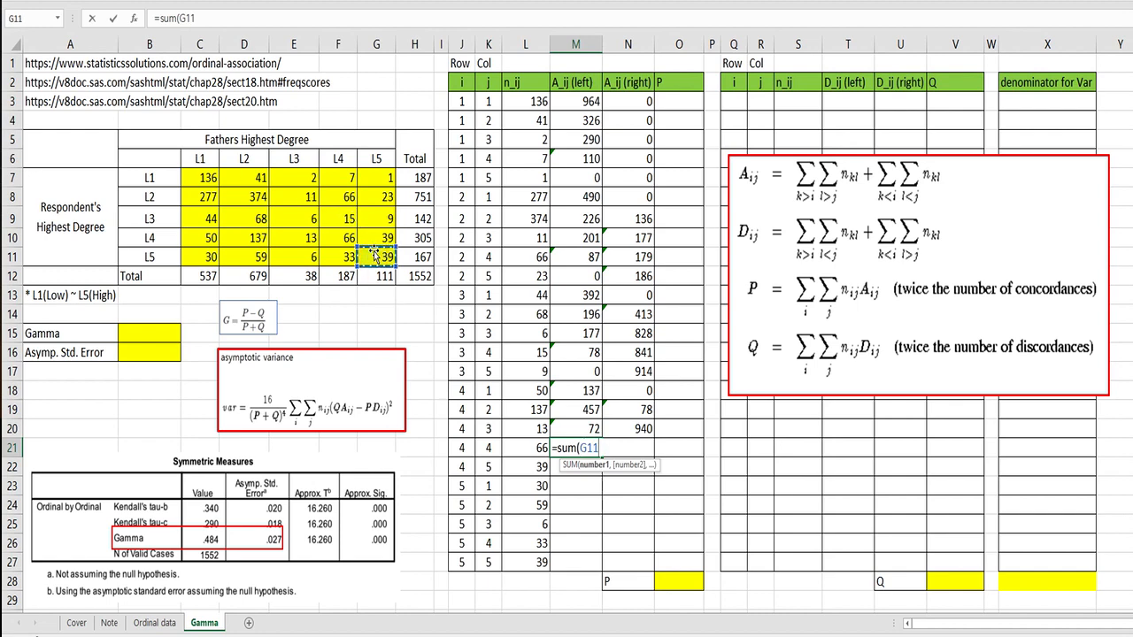
key("Tab")
type("=s")
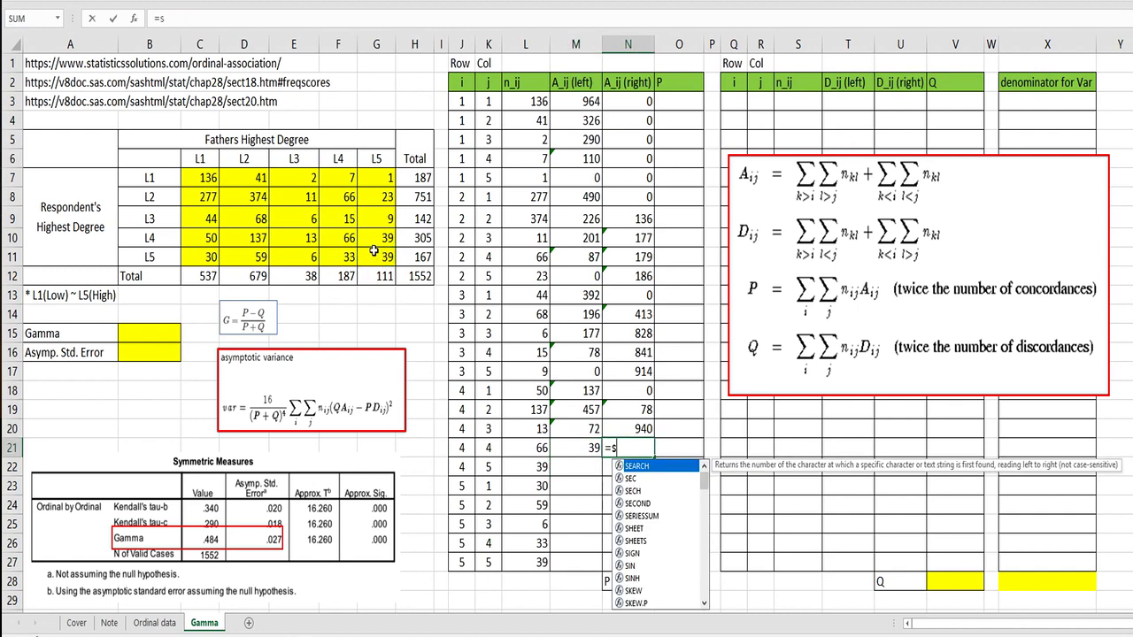
type("um(")
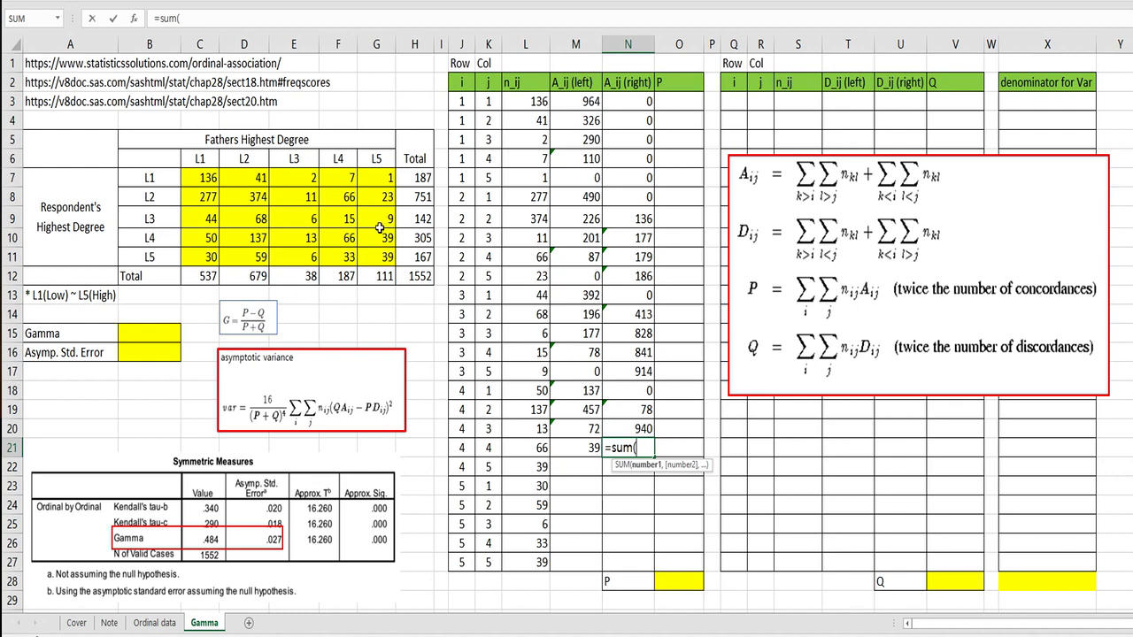
left_click_drag(300, 220, 202, 177)
key("Return")
key("Left")
type("=")
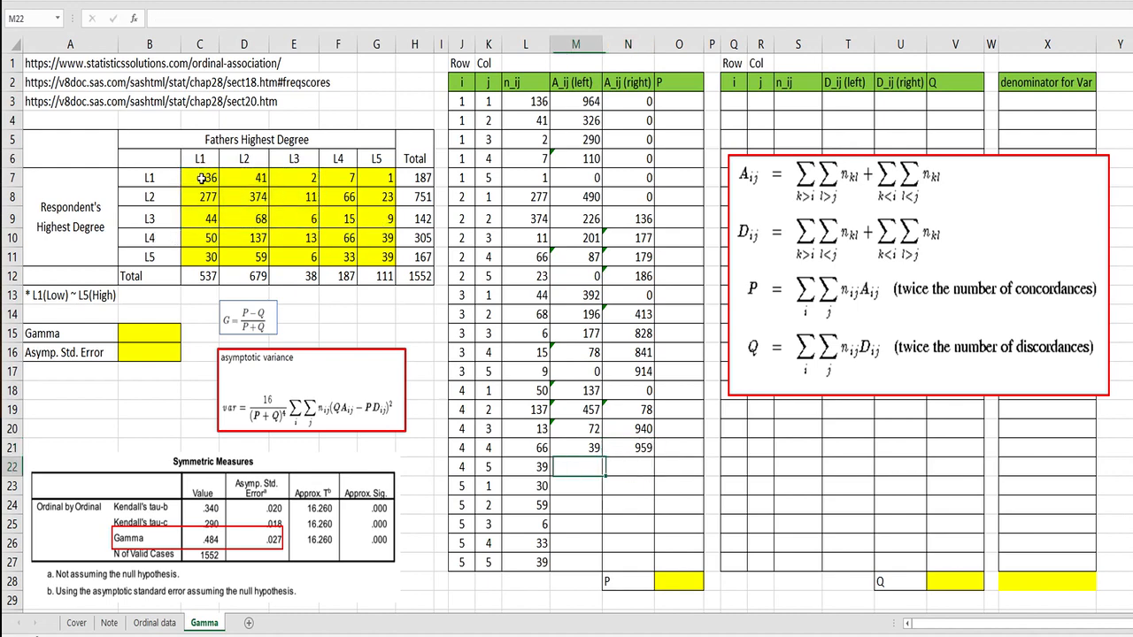
type("sum(")
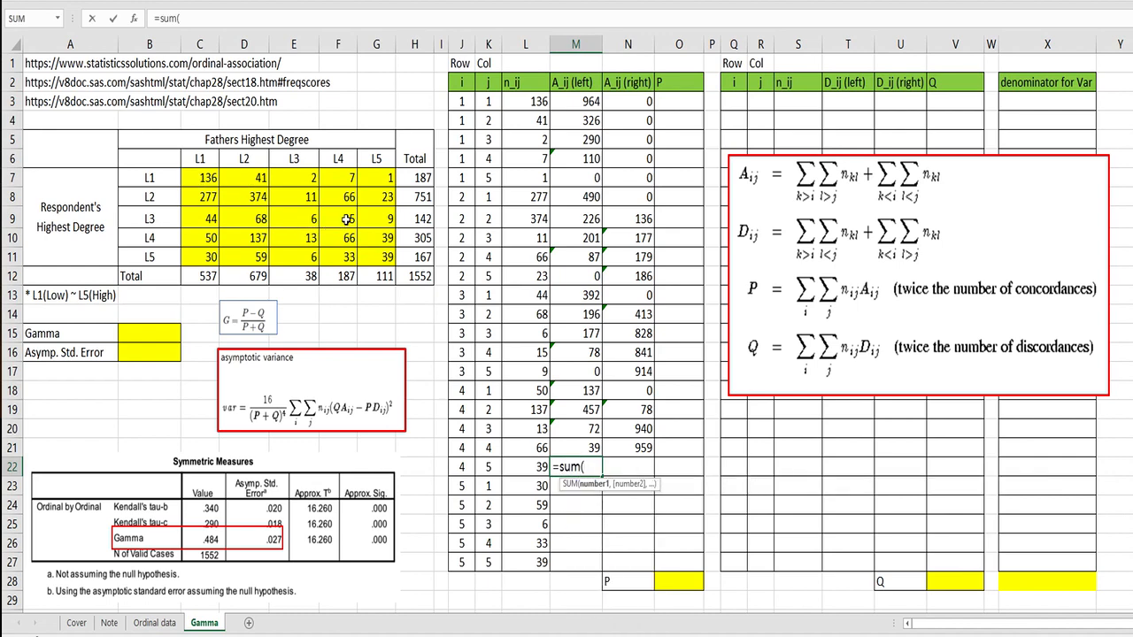
key("Escape")
Enter 0 in M22 as the A_ij (left) value and =SUM(C7:F9) in N22 as the A_ij (right) value.
type("0")
key("Return")
key("Up")
key("Right")
type("=sum(")
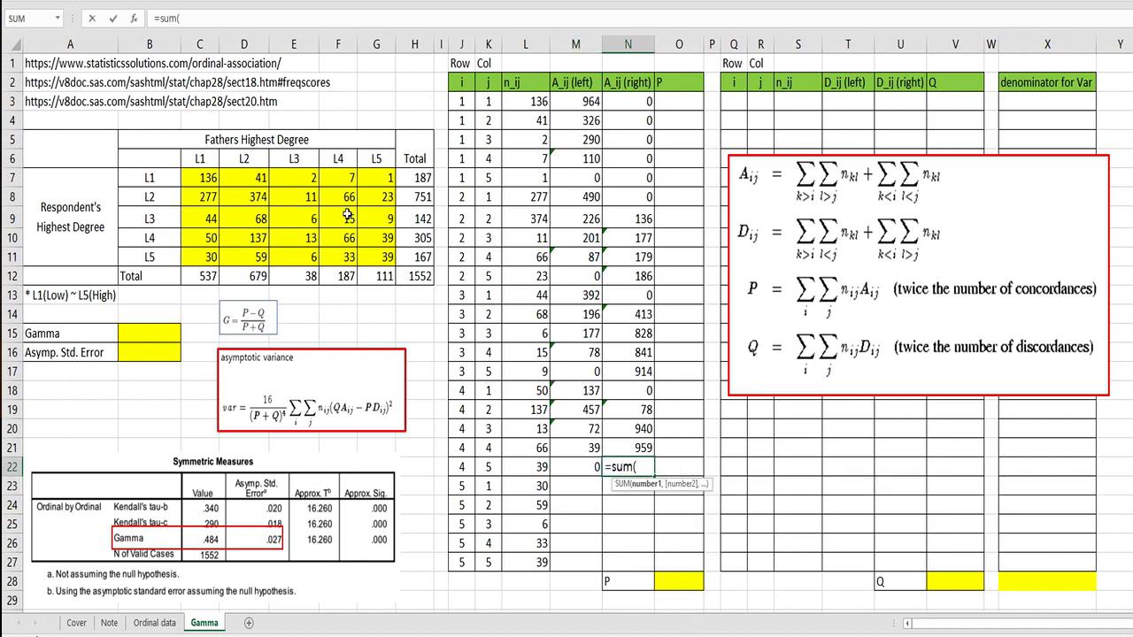
left_click_drag(347, 218, 206, 178)
type(")")
key("Return")
Enter 0 in both M23 and N23 as the A_ij (left) and A_ij (right) values.
key("Left")
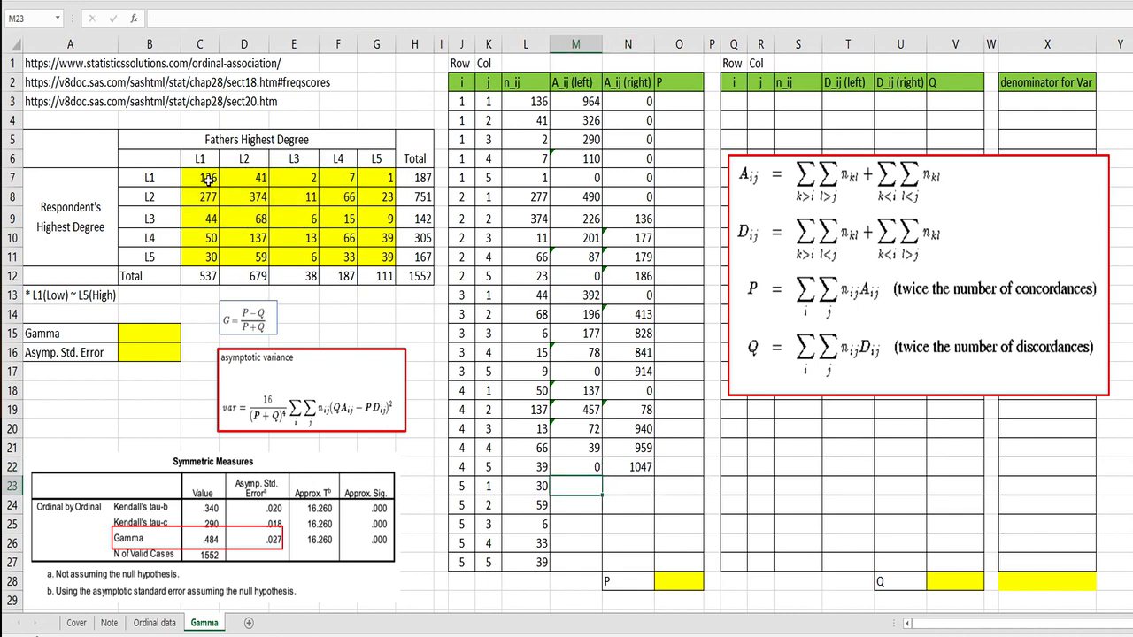
key("Return")
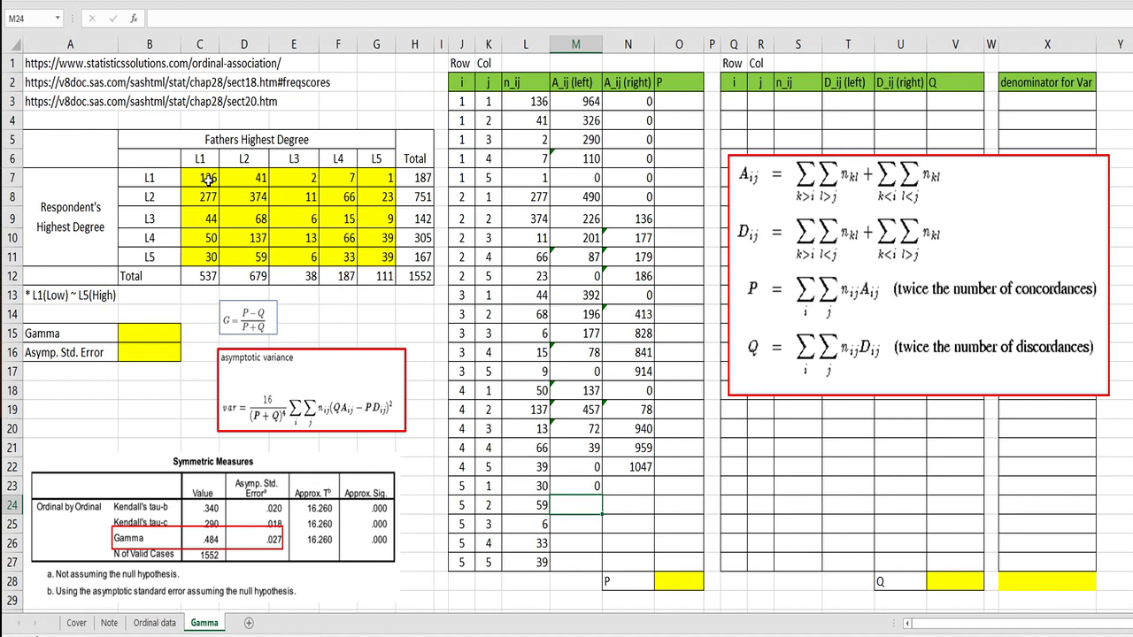
key("Up")
key("Right")
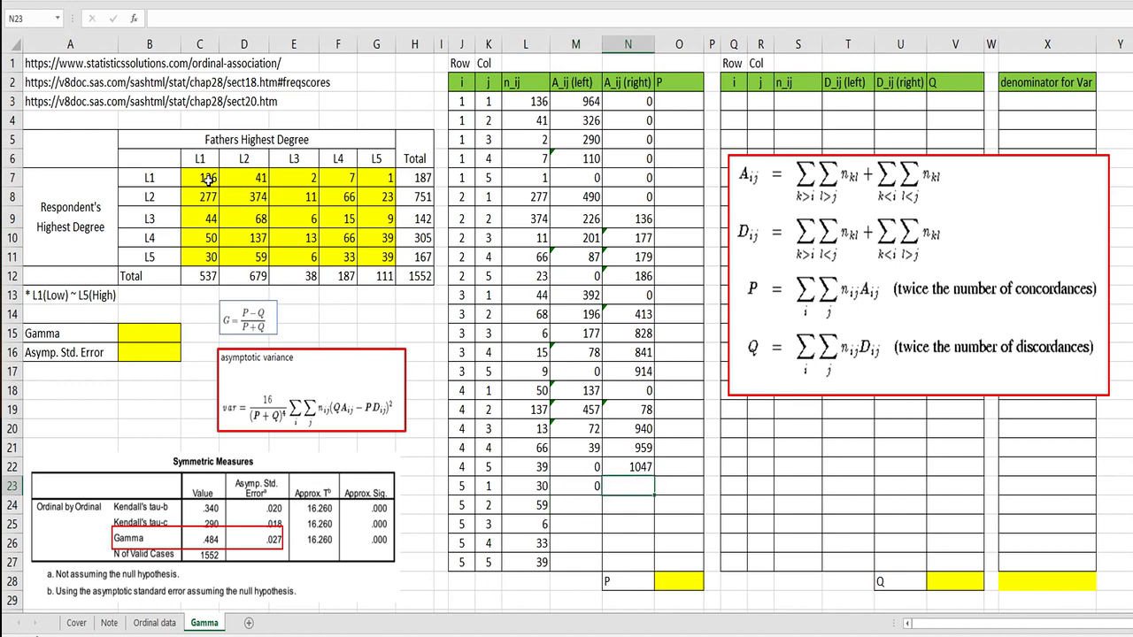
key("Return")
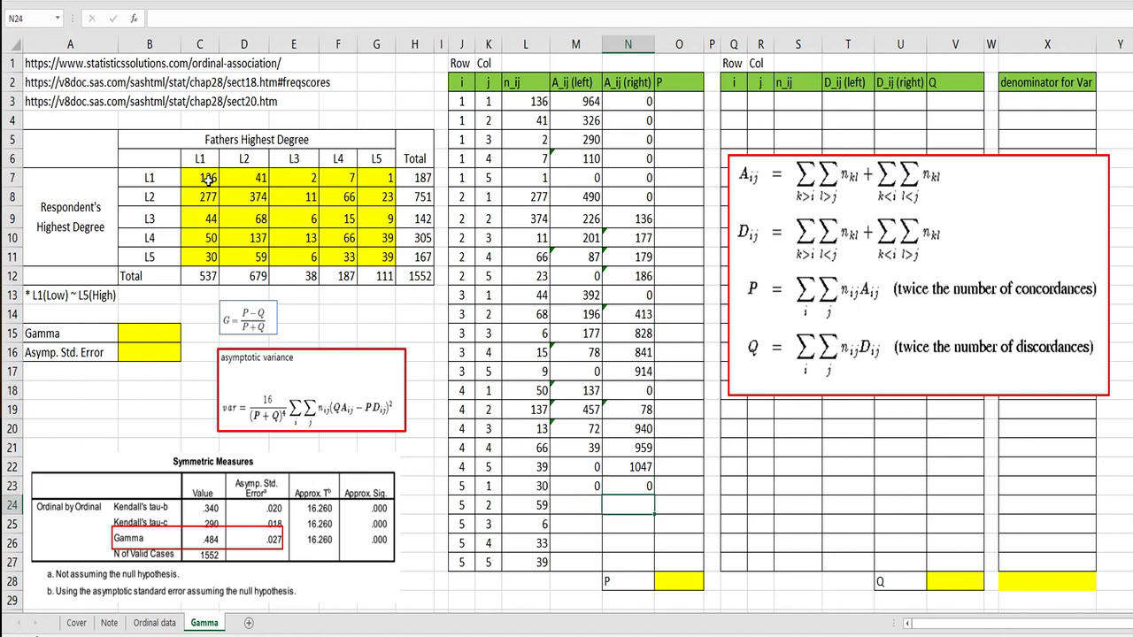
Enter 0 in M24 as the A_ij (left) value and =SUM(C7:C10) in N24 as the A_ij (right) value.
key("Left")
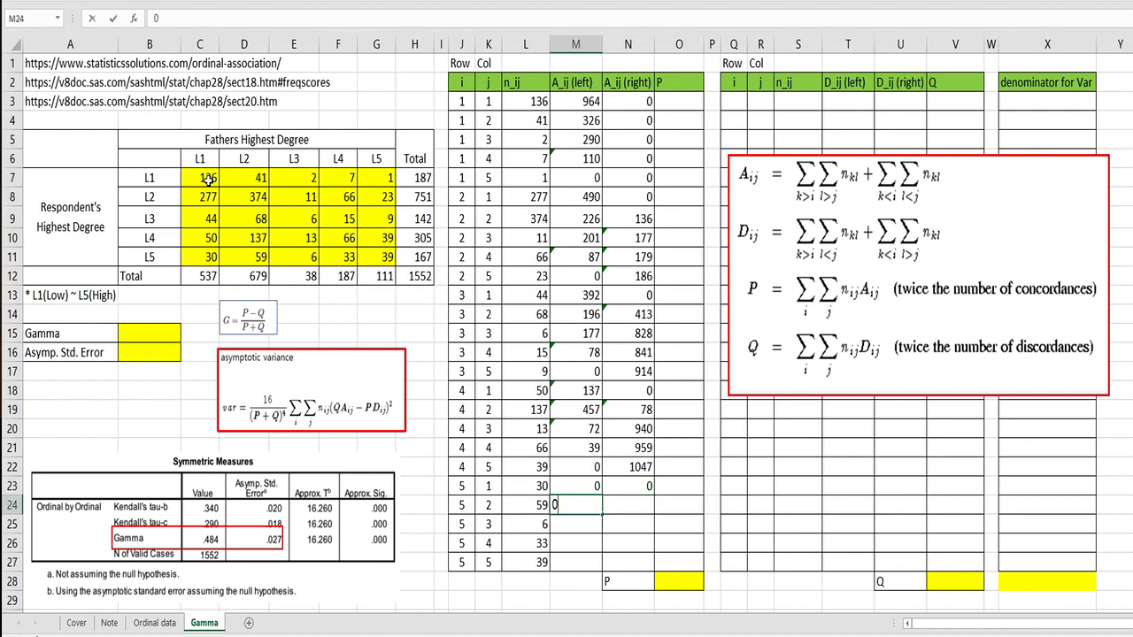
key("Right")
type("=sum(")
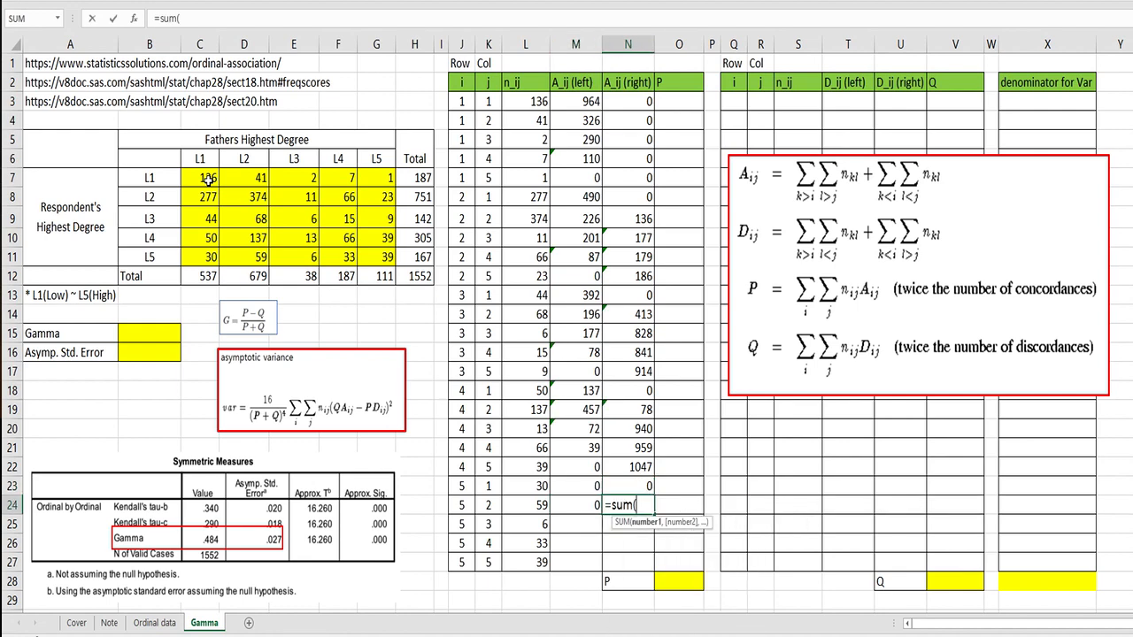
left_click_drag(203, 236, 200, 173)
key("Return")
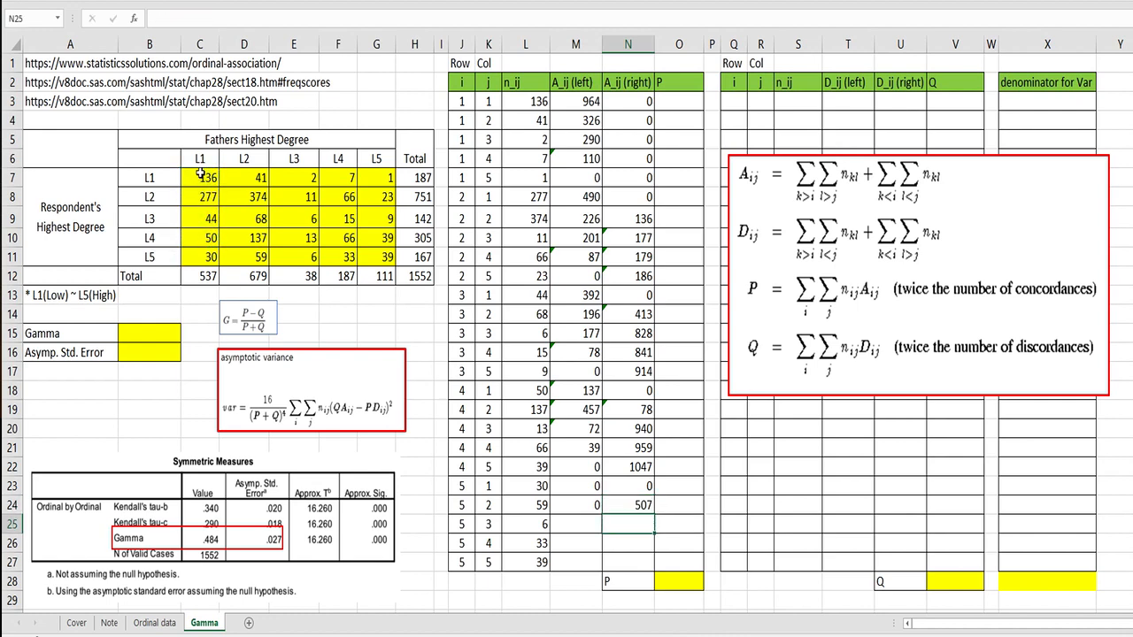
Try =SUM(C7:D10) in M25 as the A_ij (left) value.
key("Left")
type("=sum")
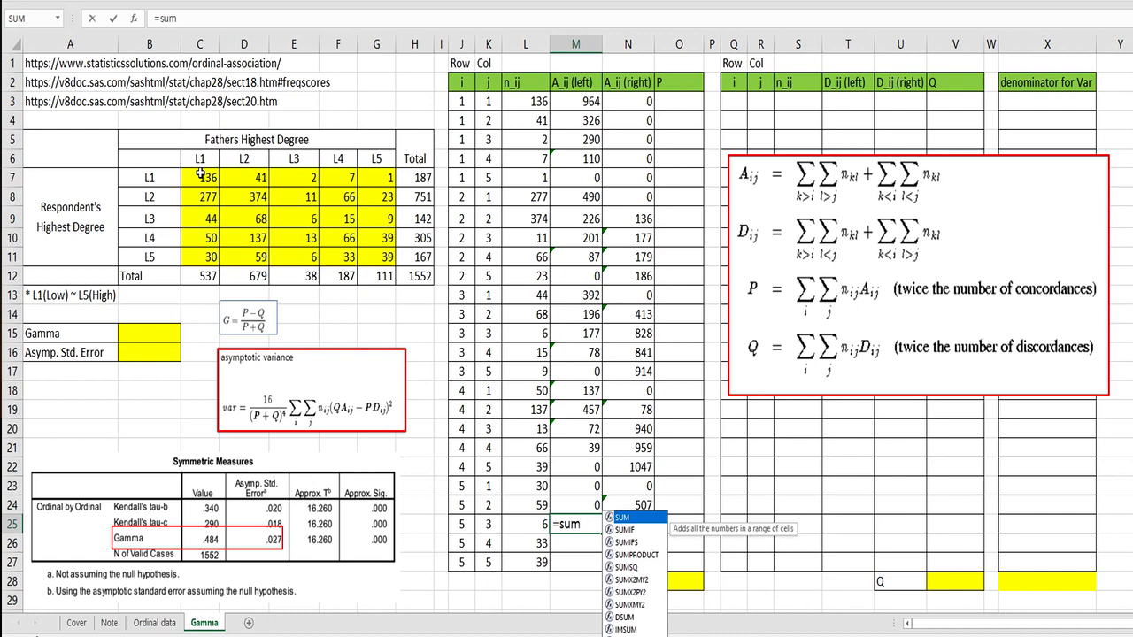
type("(")
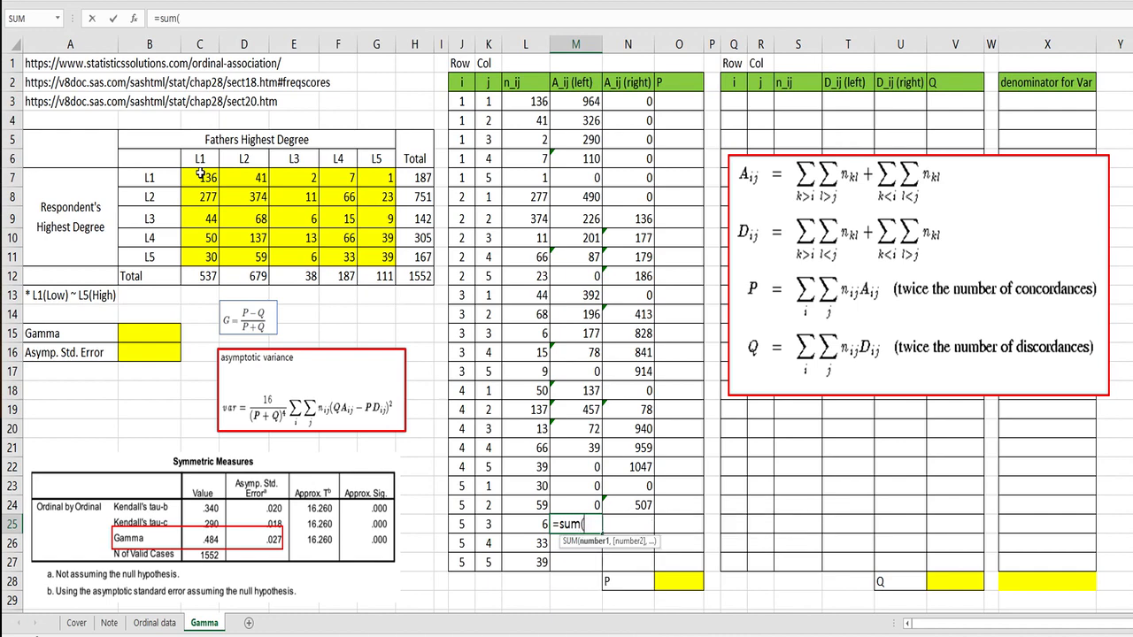
left_click_drag(244, 237, 204, 177)
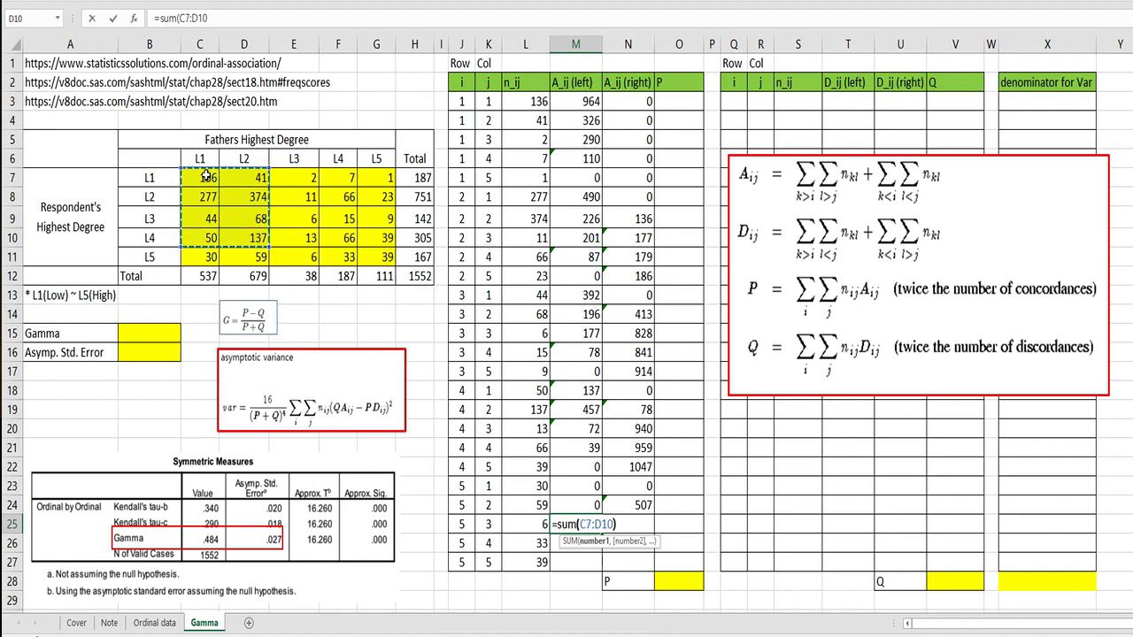
key("Tab")
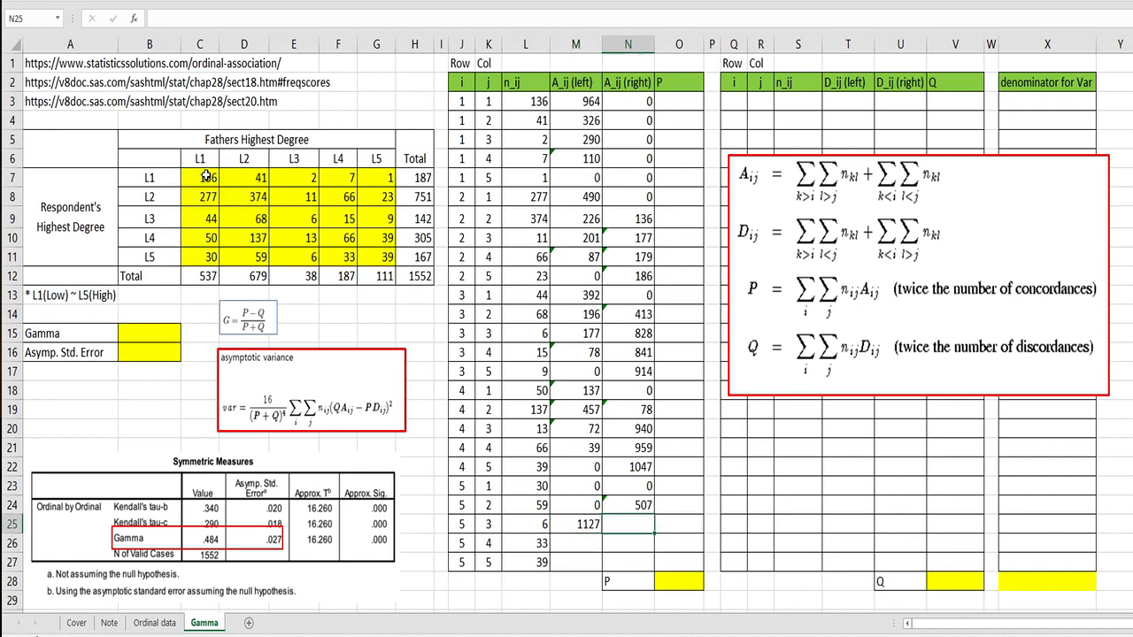
Enter 0 in M25 as the A_ij (left) value and =SUM(C7:D10) in N25 as the A_ij (right) value.
key("Left")
type("0")
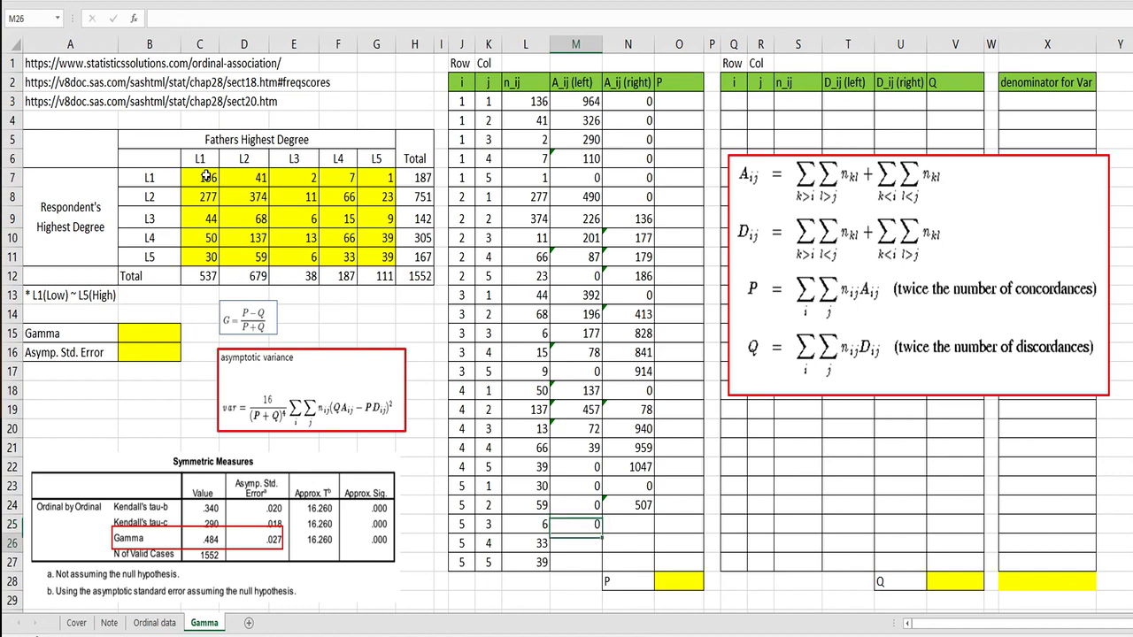
key("Tab")
type("=sum(")
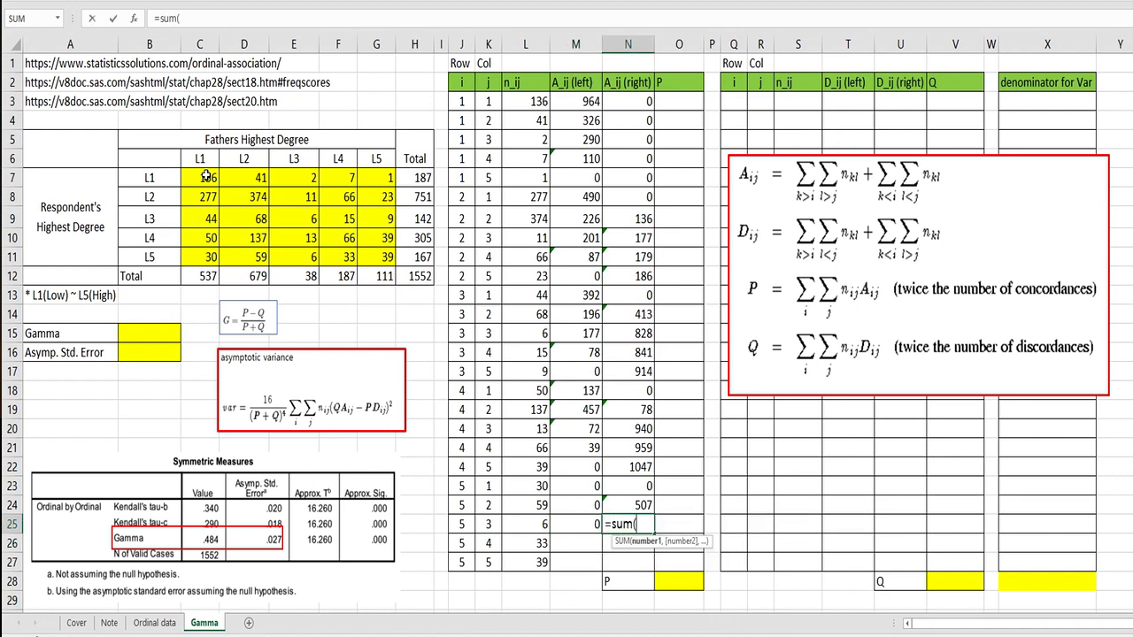
left_click_drag(250, 233, 200, 176)
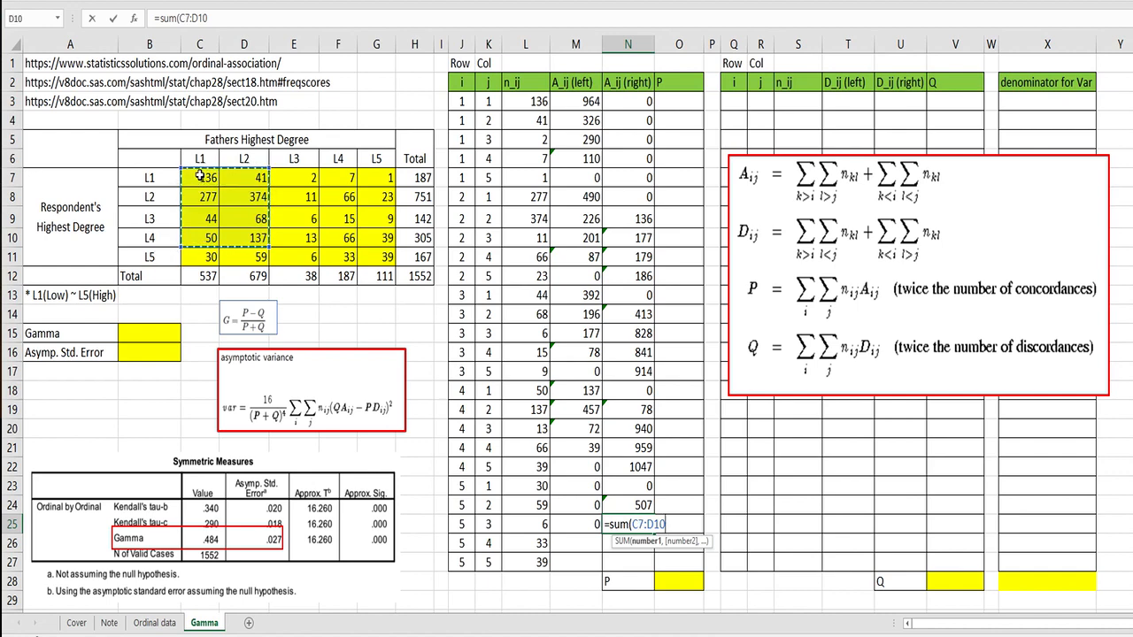
key("Return")
Enter =SUM(C7:E10) in M26 of the A_ij (left) column and 0 in N26 of the A_ij (right) column.
key("Left")
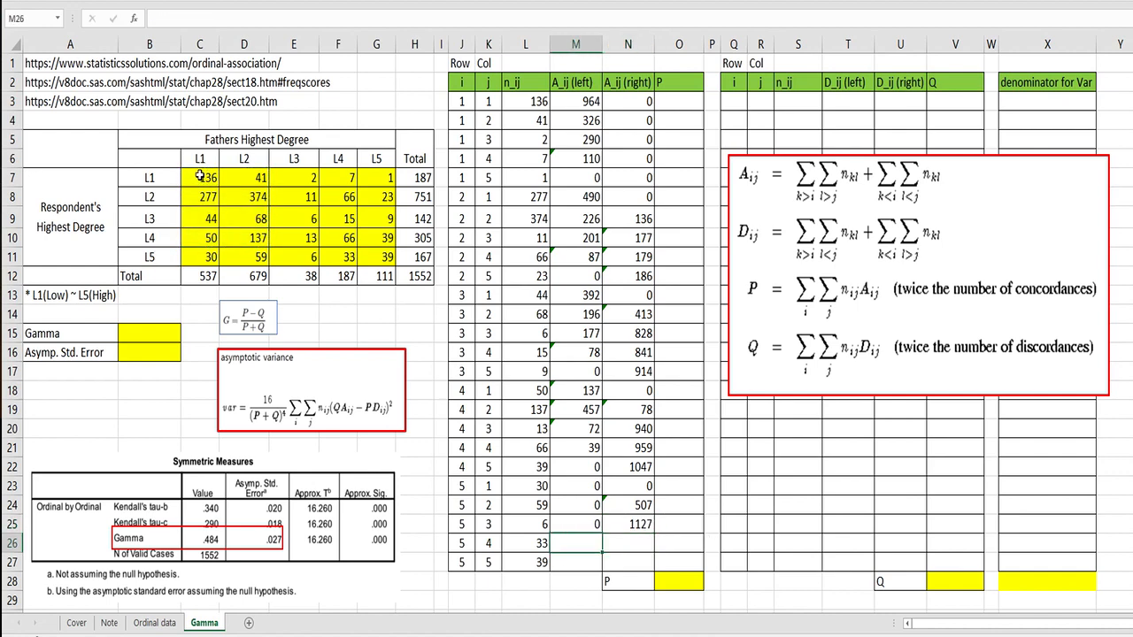
type("=sum(")
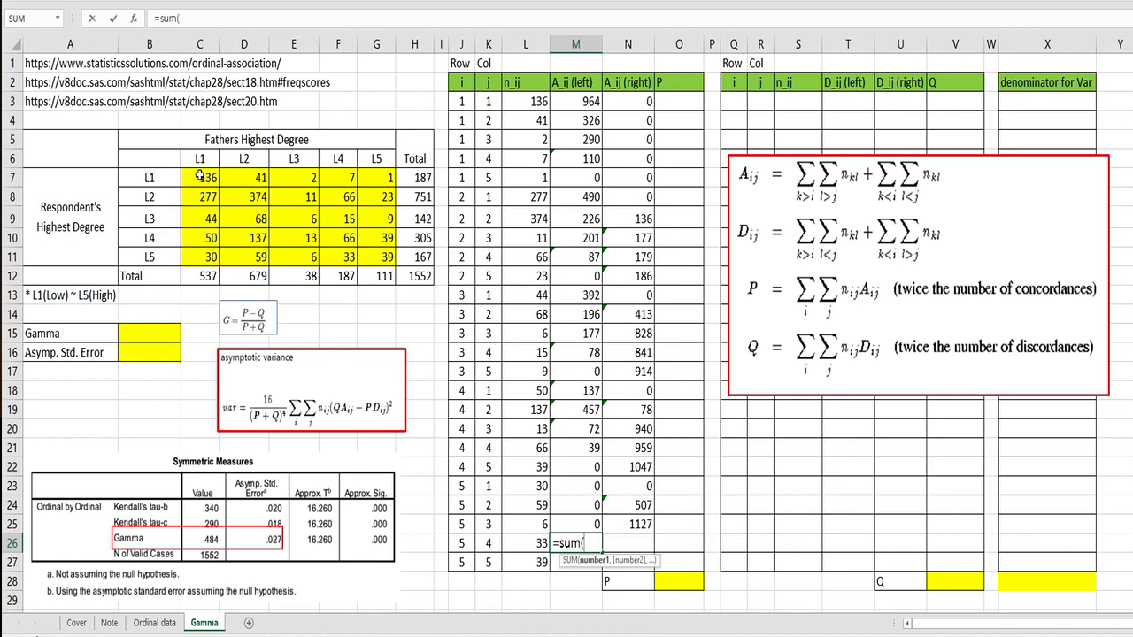
left_click(292, 241)
left_click_drag(280, 228, 201, 168)
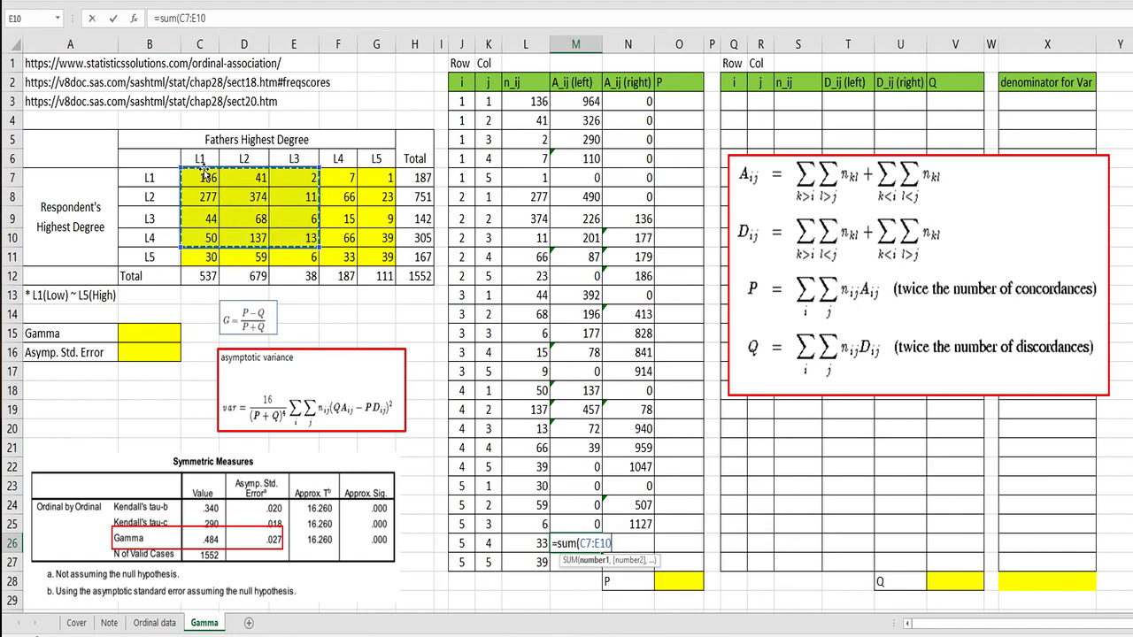
key("Return")
key("Up")
key("Right")
key("Return")
Enter 0 in M27 as the A_ij (left) value and =SUM(C7:F10) in N27 as the A_ij (right) value.
key("Left")
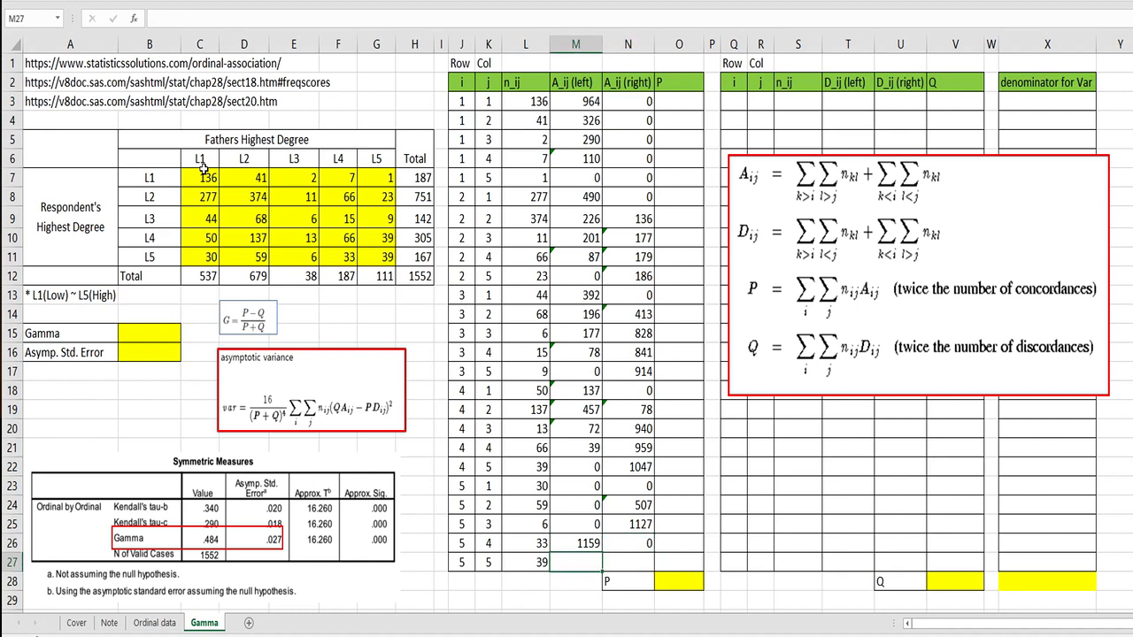
key("Tab")
type("=sum(")
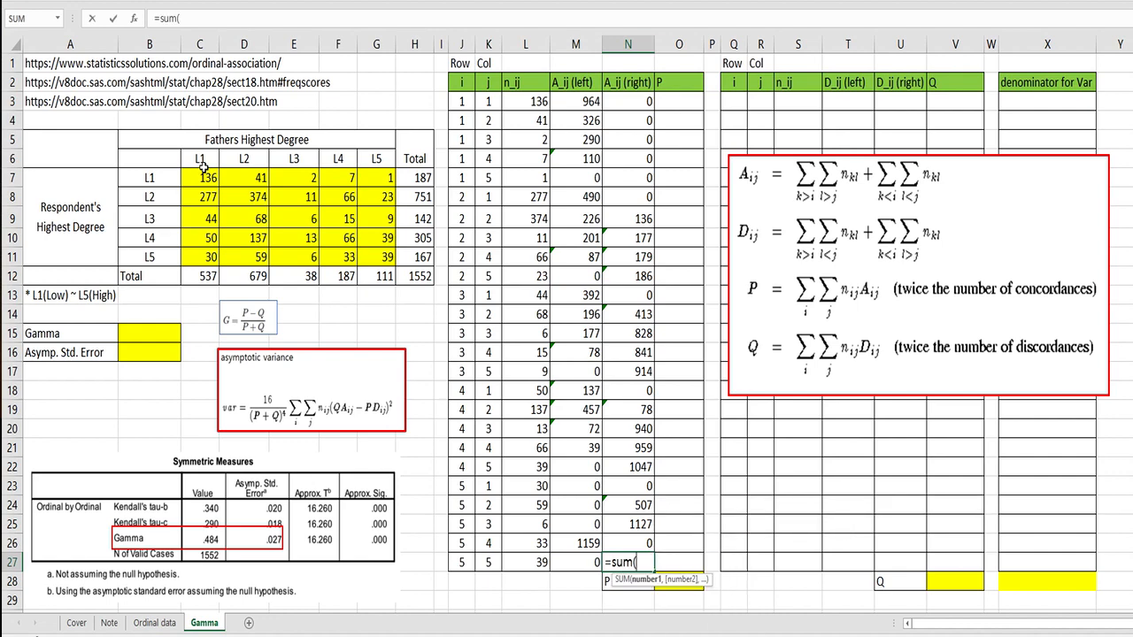
left_click_drag(336, 237, 188, 170)
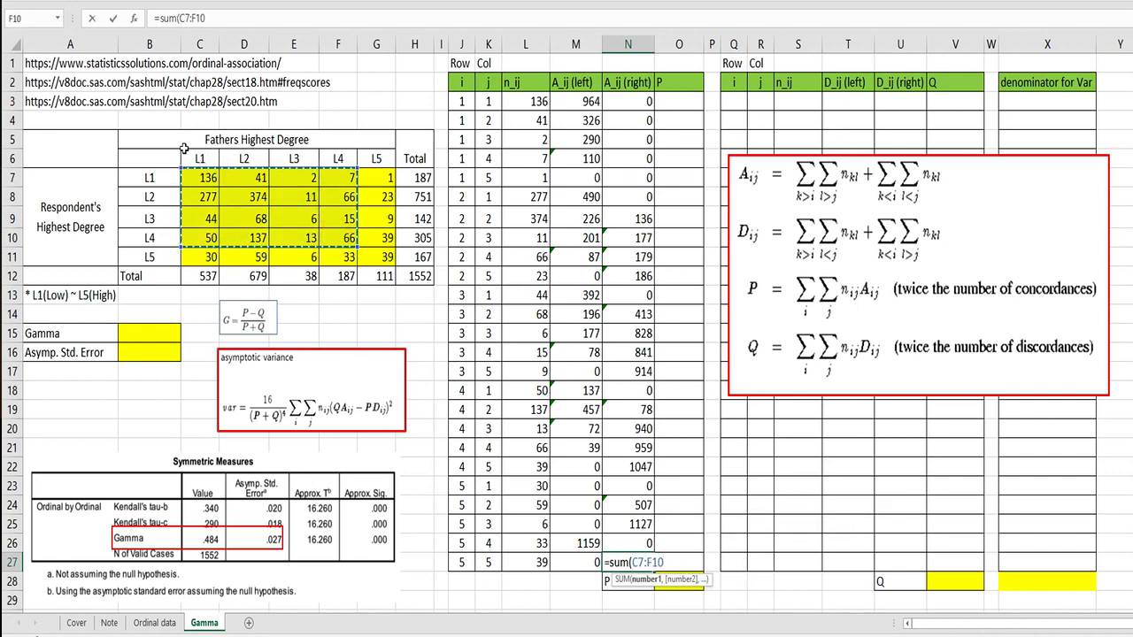
key("Return")
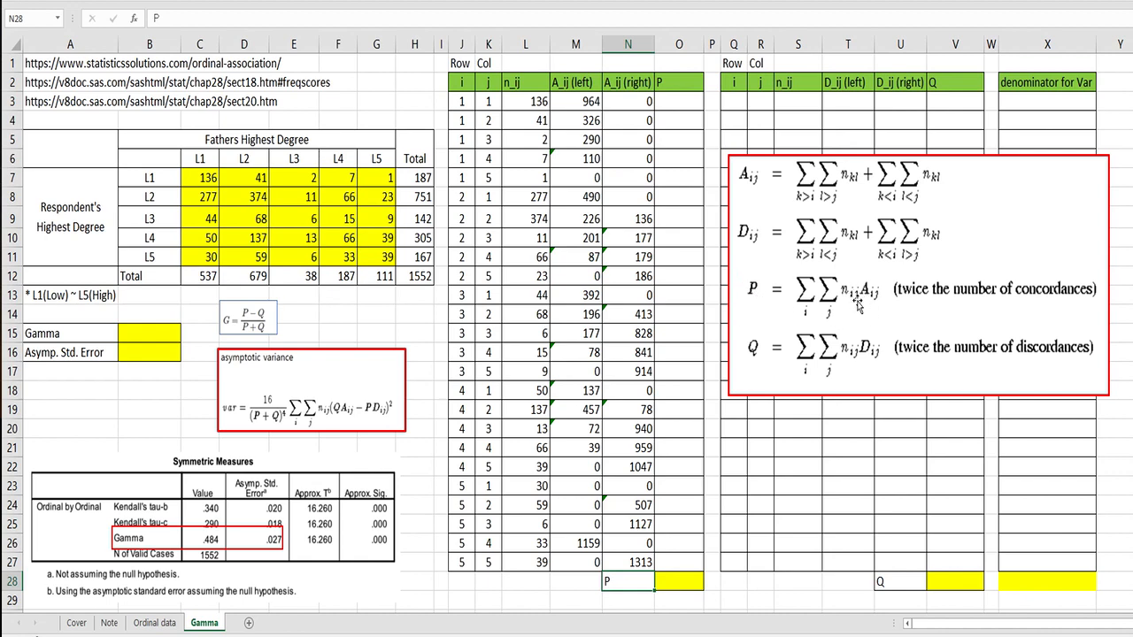
Enter =L3*M3+L3*N3 in O3 and fill the formula down the P column to O27.
left_click(661, 105)
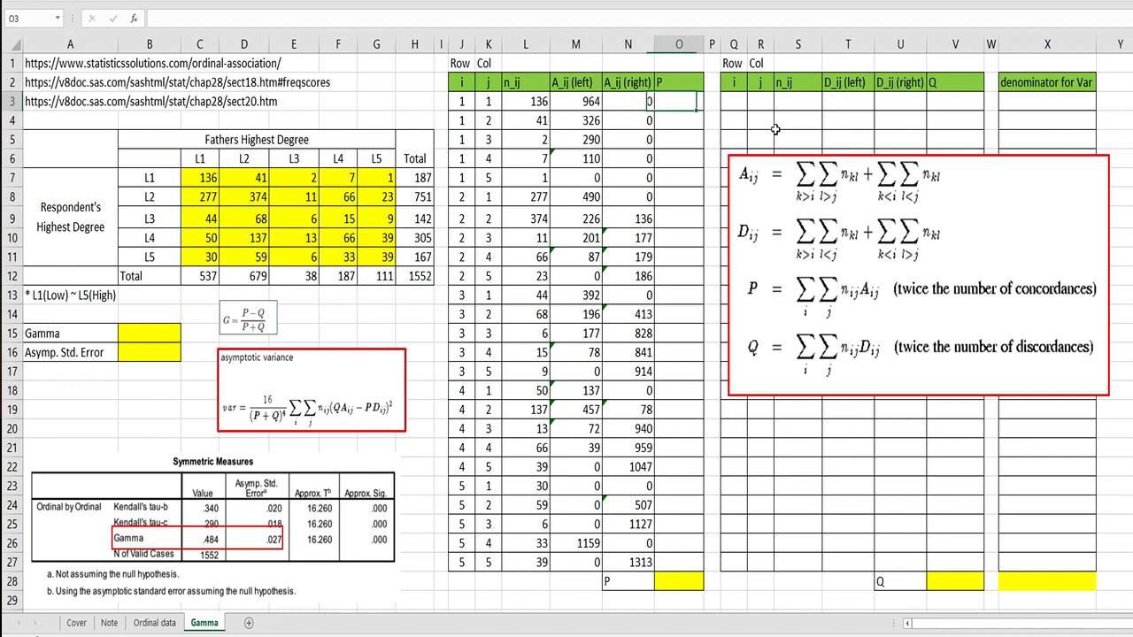
type("=")
key("Left")
key("Left")
key("Left")
type("*")
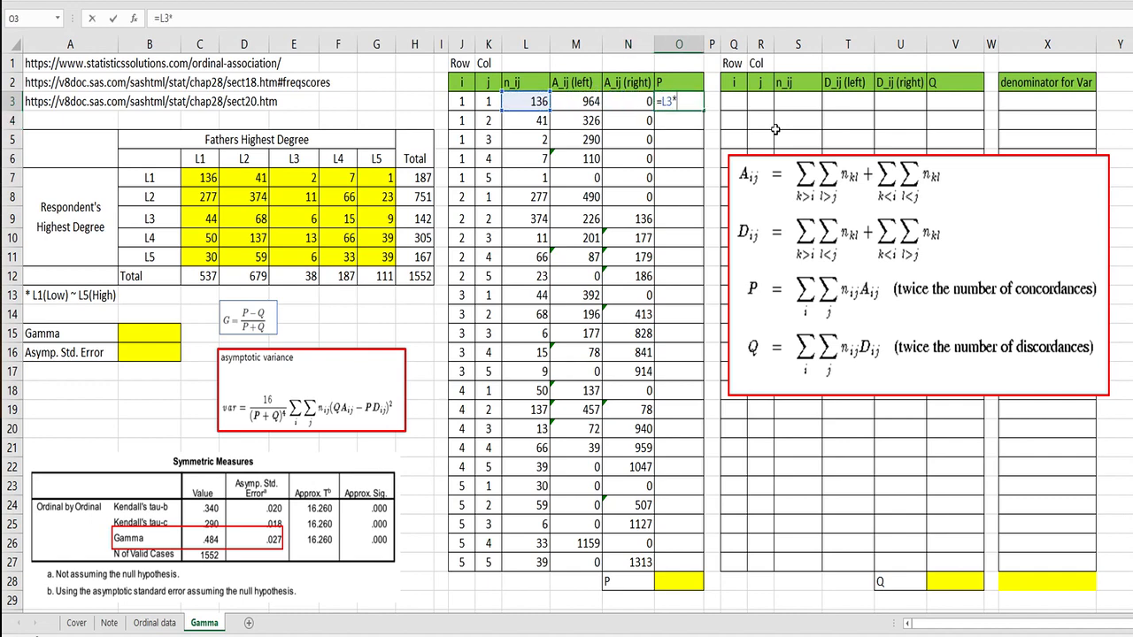
key("Left")
key("Left")
type("+")
key("Left")
key("Left")
key("Left")
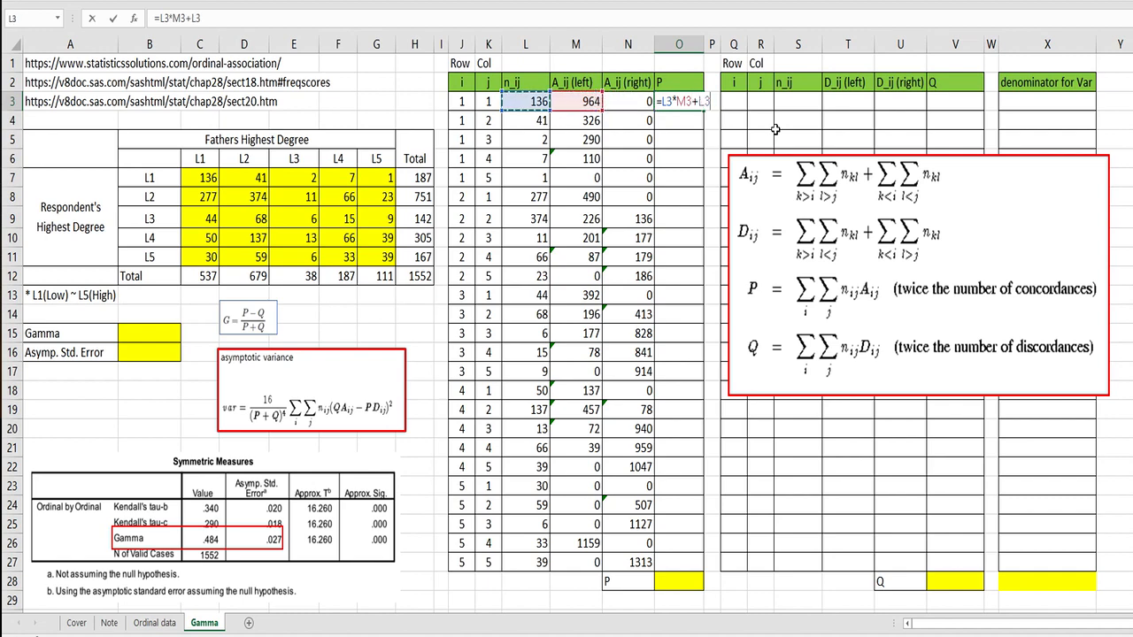
type("*")
key("Left")
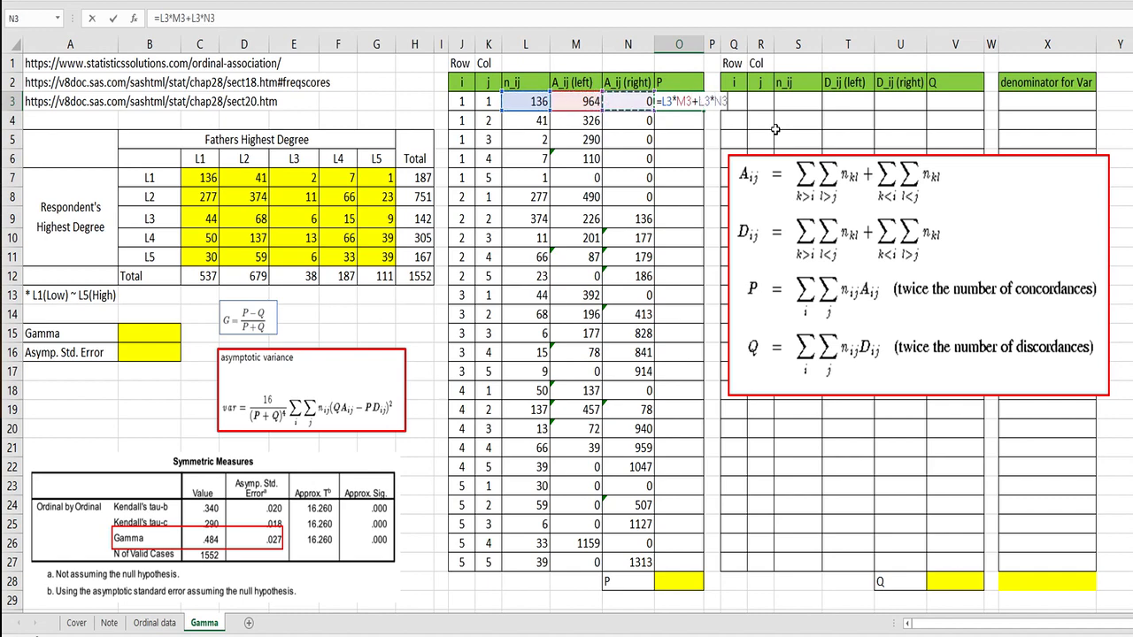
key("Return")
left_click(695, 101)
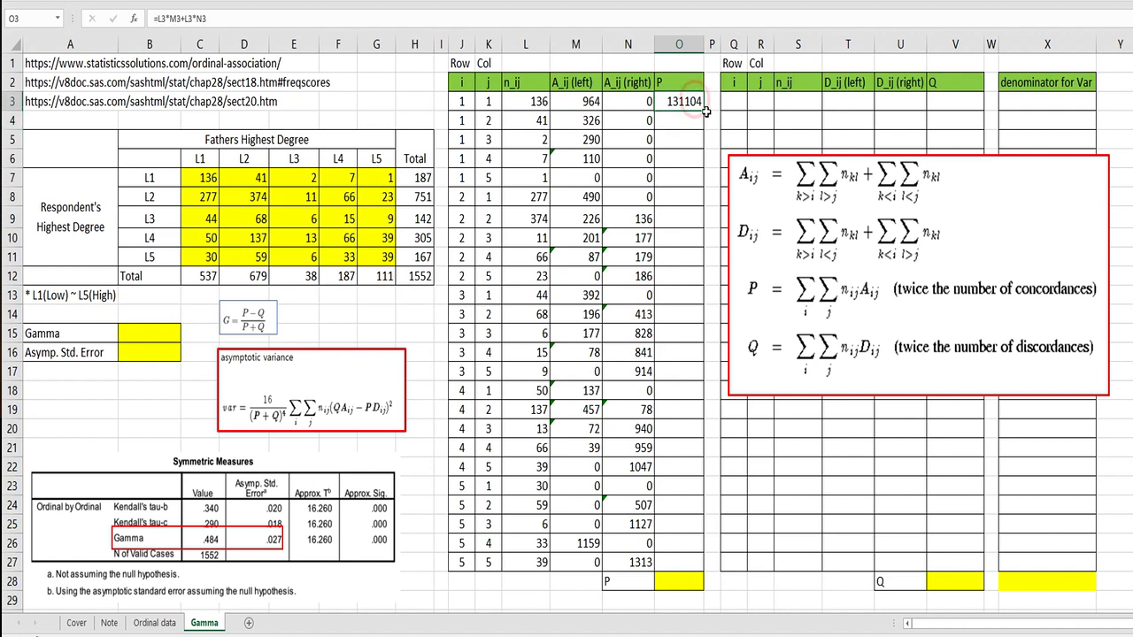
left_click_drag(703, 110, 698, 564)
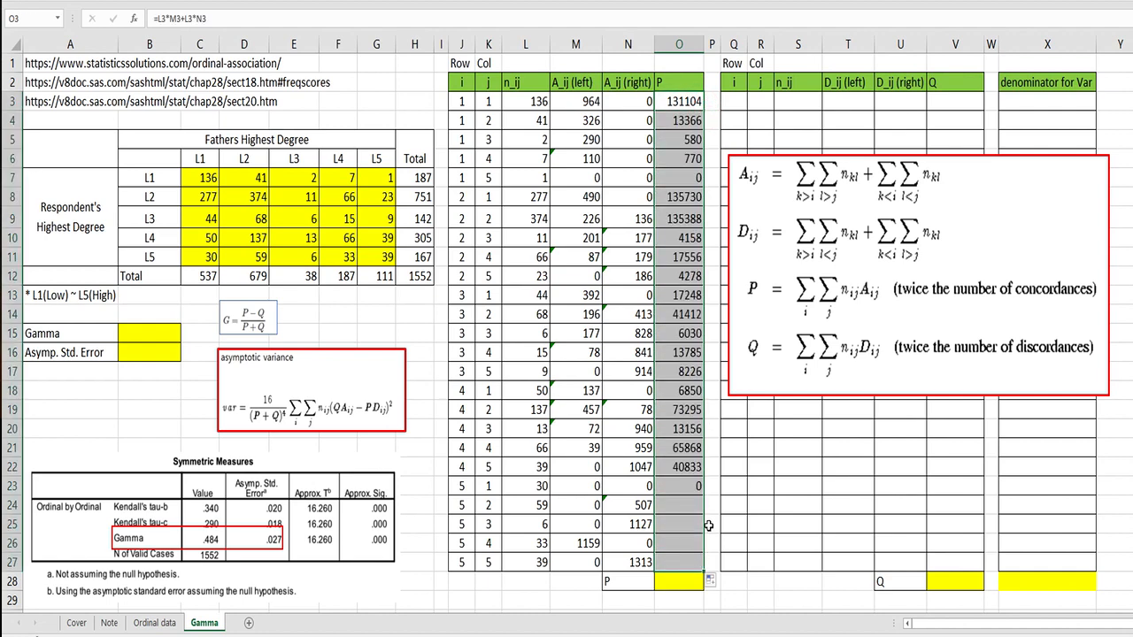
Total the P column in O28 with =SUM(O3:O27).
left_click(686, 580)
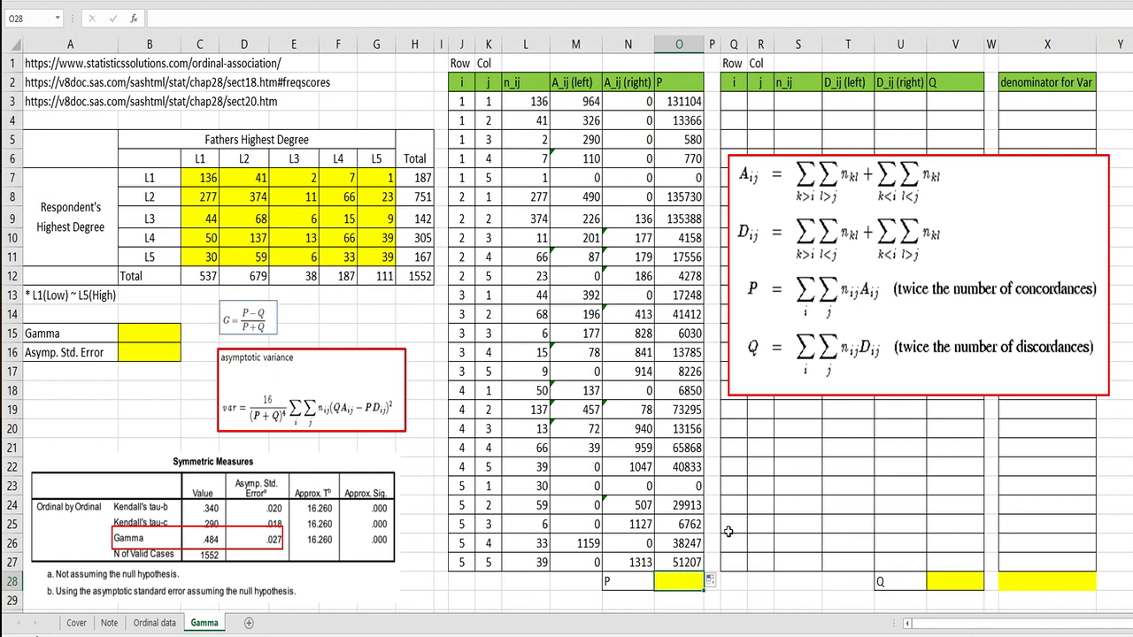
type("=sum(")
key("Up")
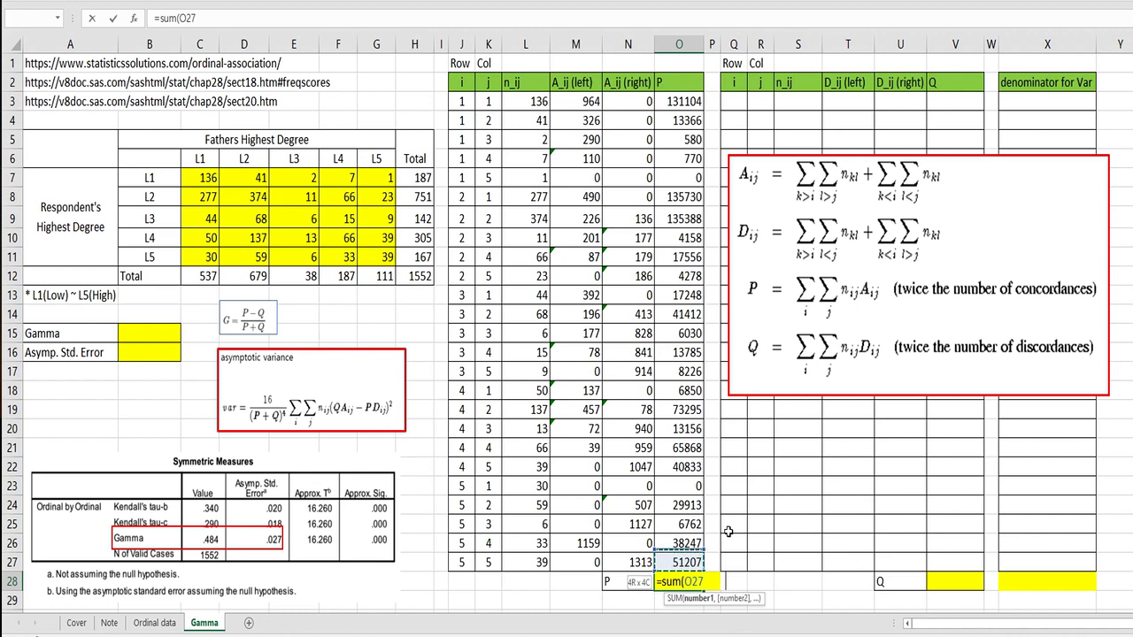
key("shift+Up")
key("shift+Up")
key("shift+Up")
key("shift+Up")
key("shift+Up")
key("shift+Up")
key("shift+Up")
key("shift+Up")
key("shift+Up")
key("shift+Up")
key("shift+Up")
key("shift+Up")
key("shift+Up")
key("shift+Up")
key("shift+Up")
key("shift+Up")
key("shift+Up")
key("shift+Up")
key("shift+Up")
key("shift+Up")
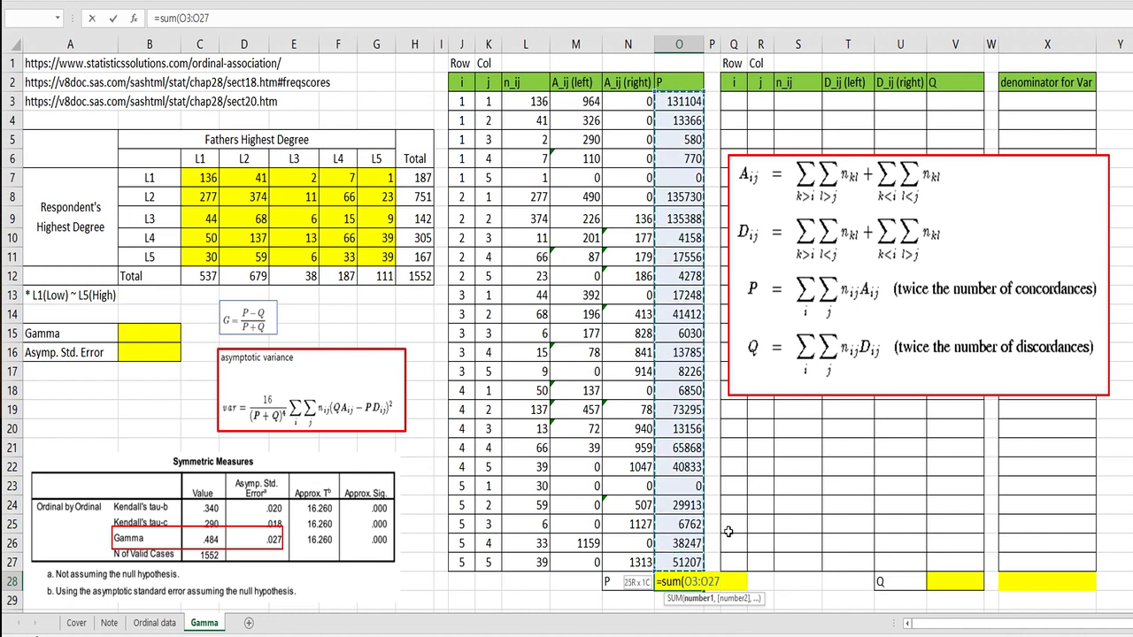
key("Return")
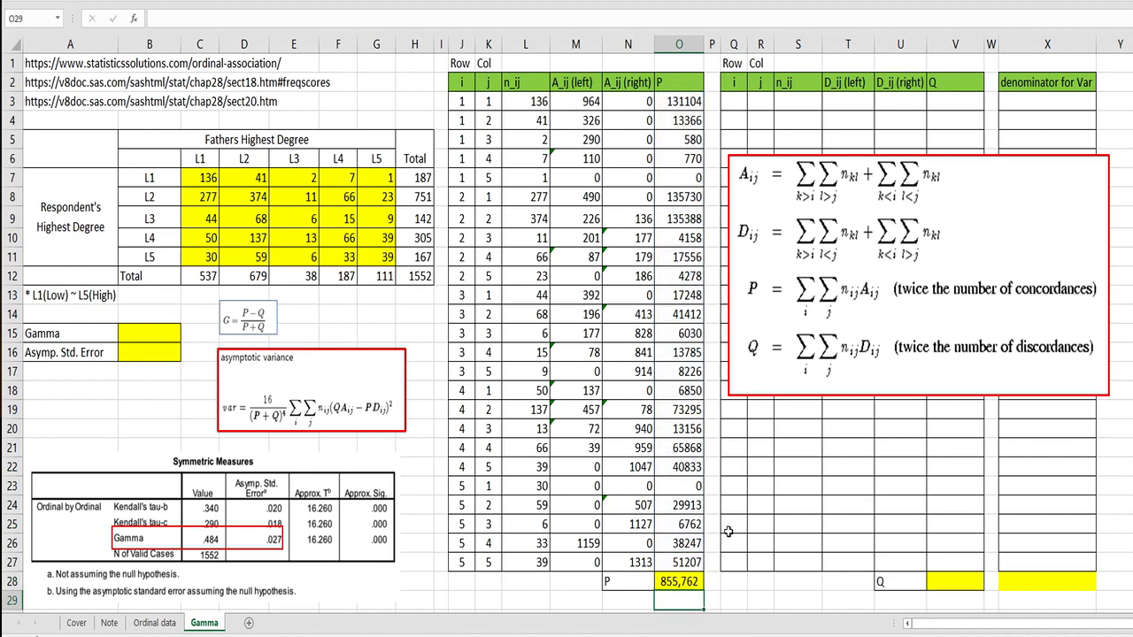
Shrink the A_ij/D_ij formula picture and move it off the D_ij table, over columns F to N around rows 13 to 23.
left_click_drag(806, 258, 530, 220)
mouse_move(507, 162)
left_mouse_down()
mouse_move(454, 147)
mouse_move(510, 173)
left_mouse_up()
left_click_drag(454, 126, 534, 180)
left_click_drag(686, 252, 494, 387)
left_click(765, 183)
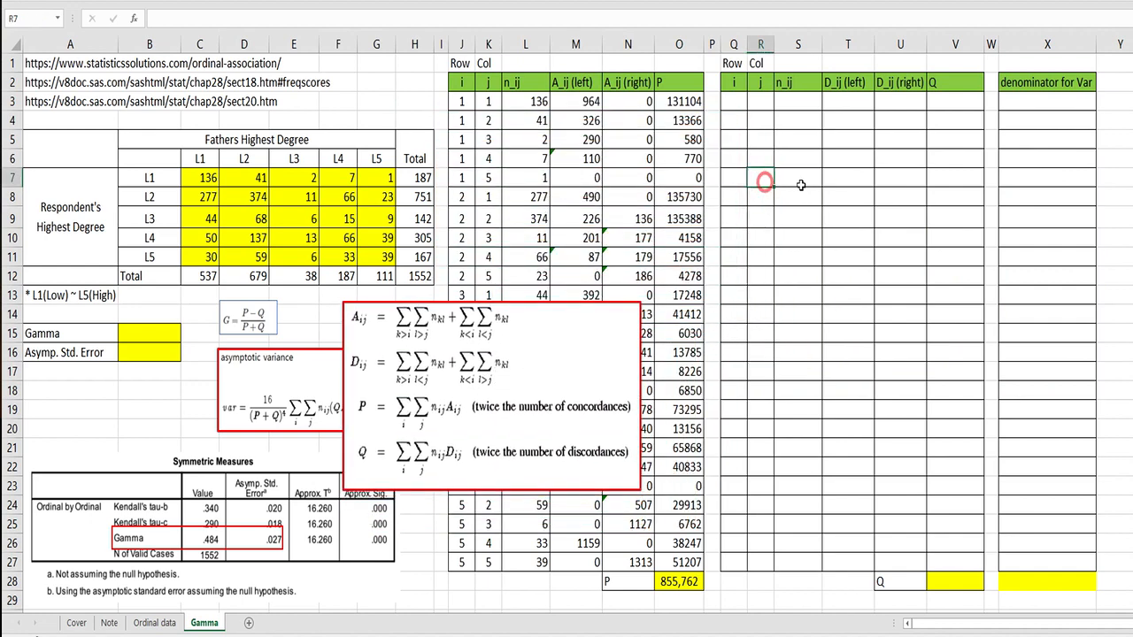
Copy the i and j indices in J3:K27 and paste them as values starting at Q3.
left_click(462, 104)
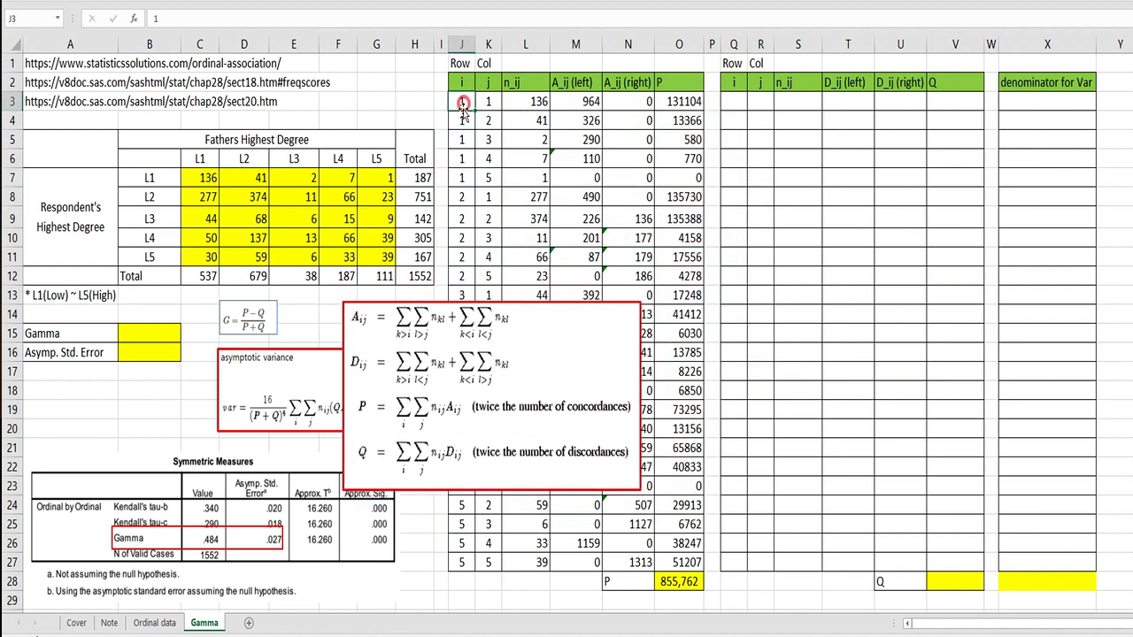
left_click(487, 563, "shift")
key("ctrl+c")
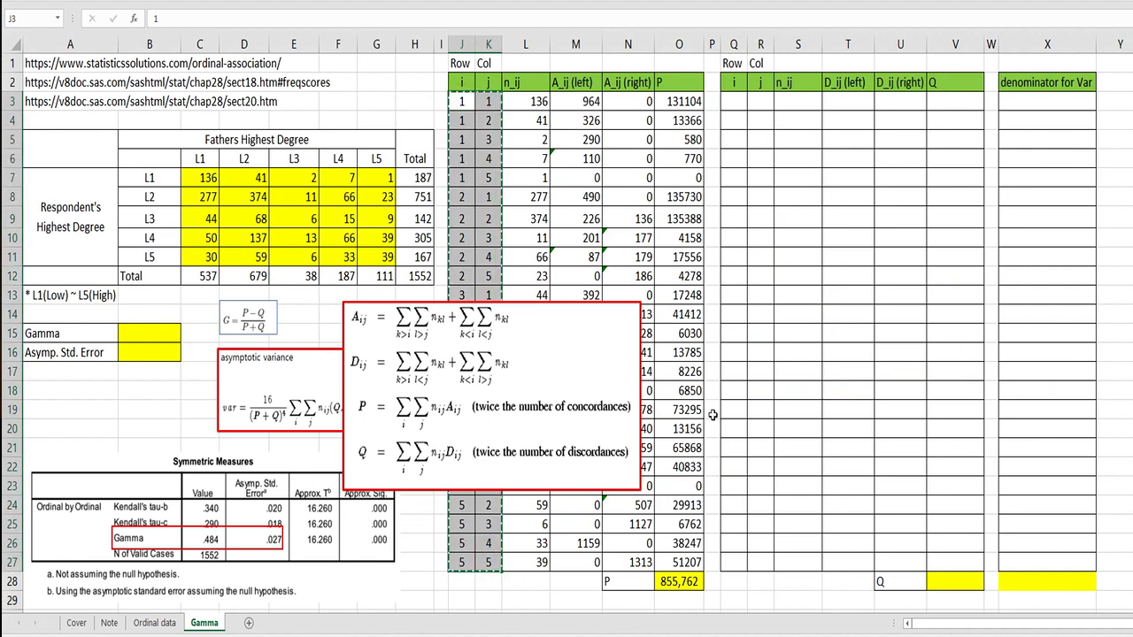
right_click(738, 109)
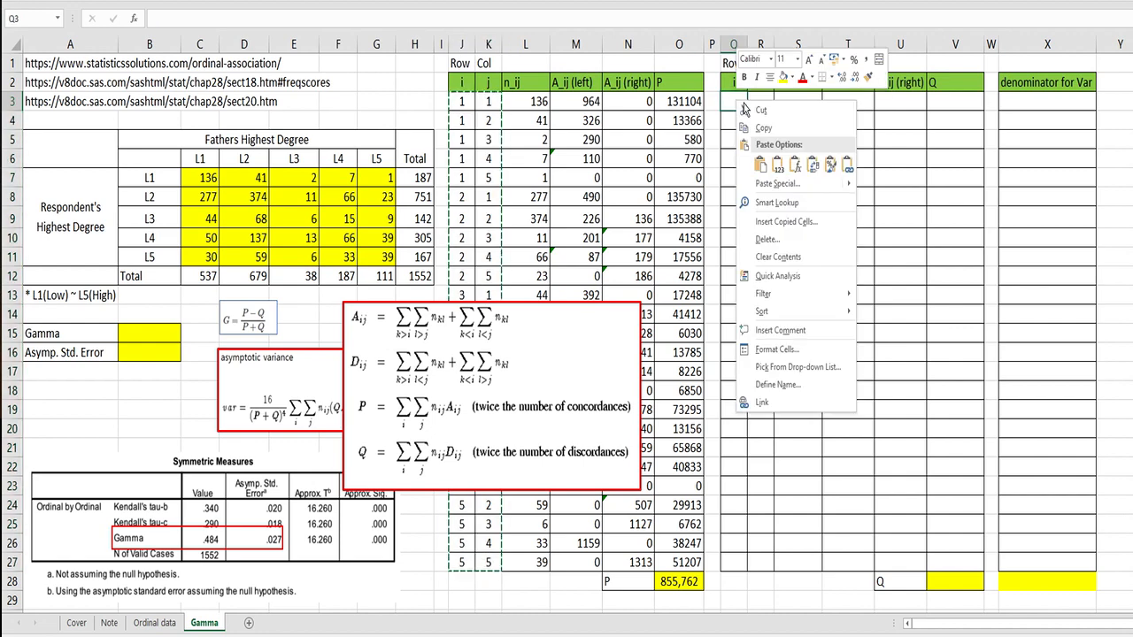
left_click(776, 150)
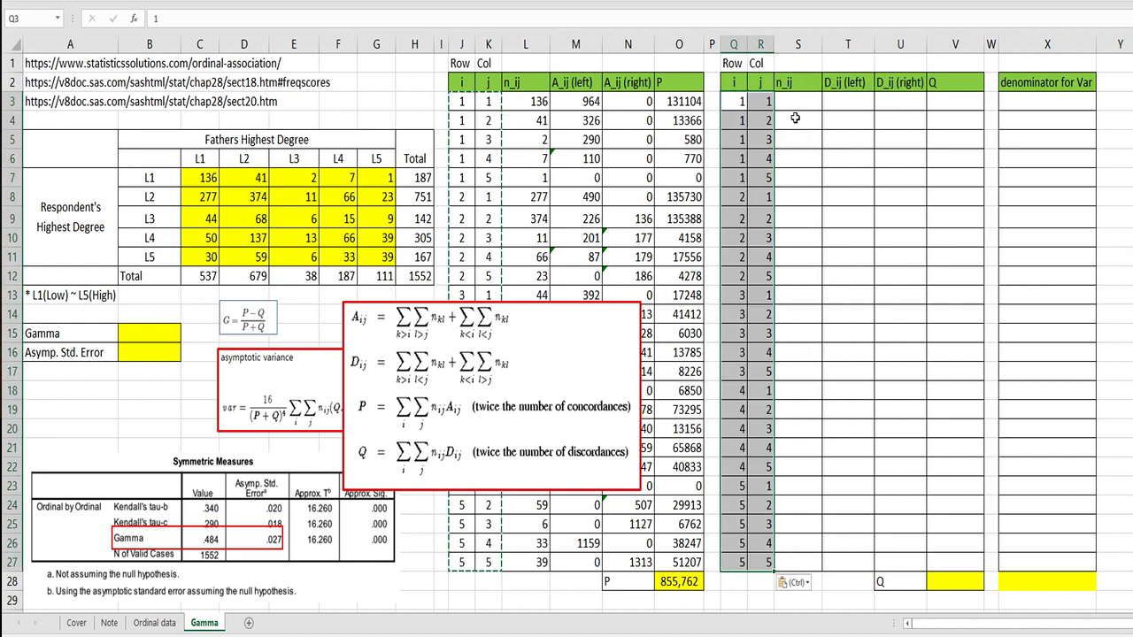
Copy the i, j and n_ij entries in J3:L27 and paste them as values starting at Q3.
left_click(467, 103)
left_click(539, 560, "shift")
key("ctrl+c")
right_click(738, 103)
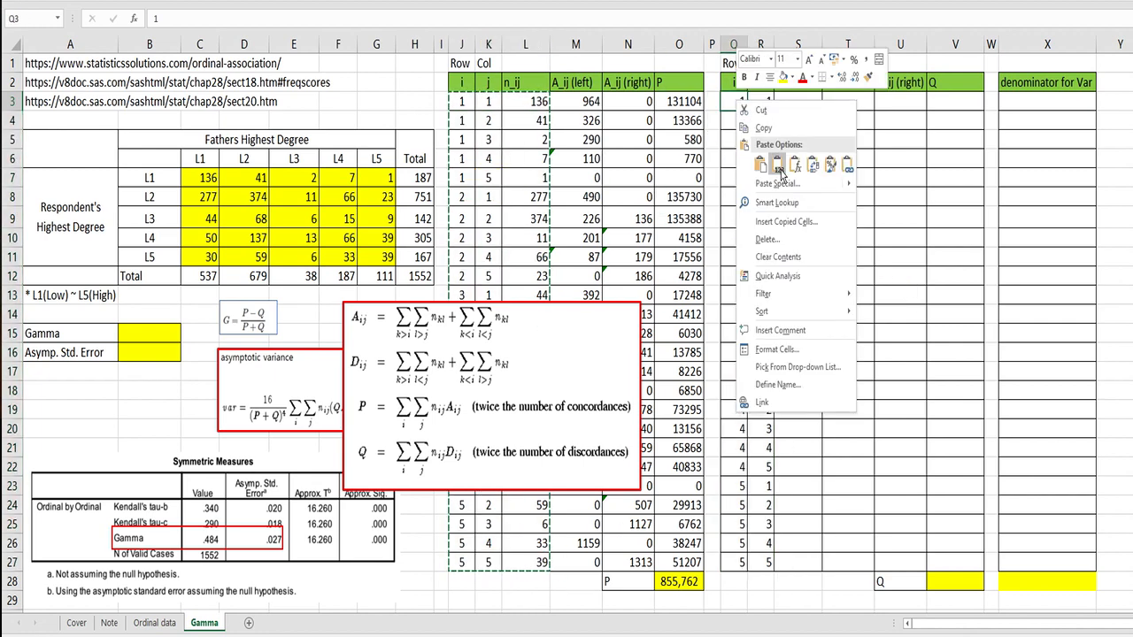
left_click(777, 150)
left_click(839, 160)
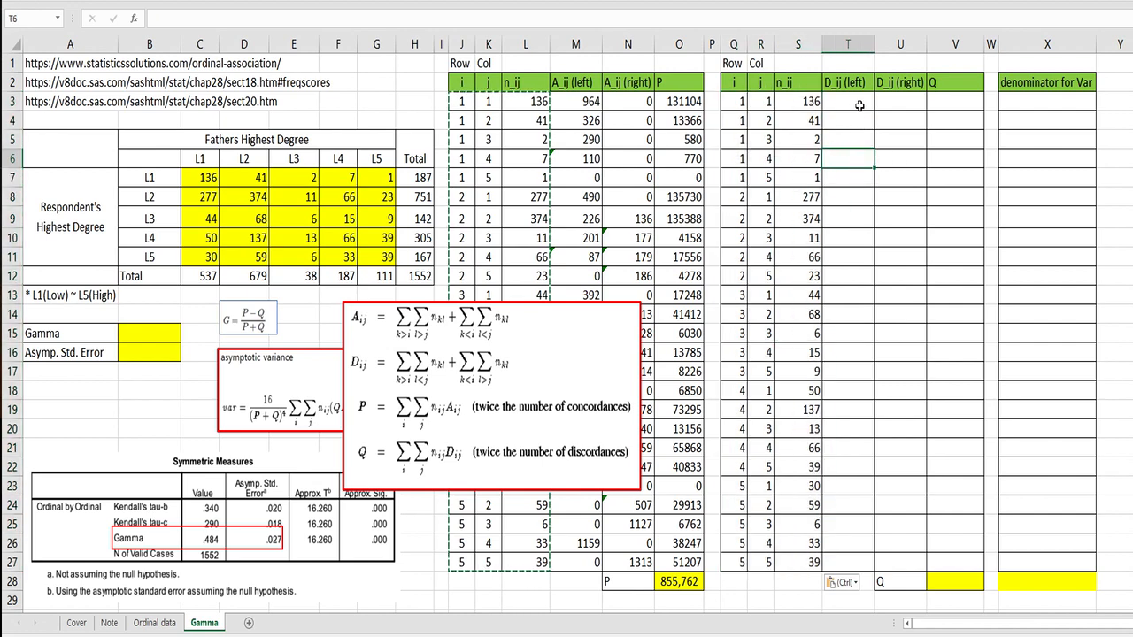
Enter 0 in both T3 and U3 as the D_ij (left) and D_ij (right) values.
left_click(845, 105)
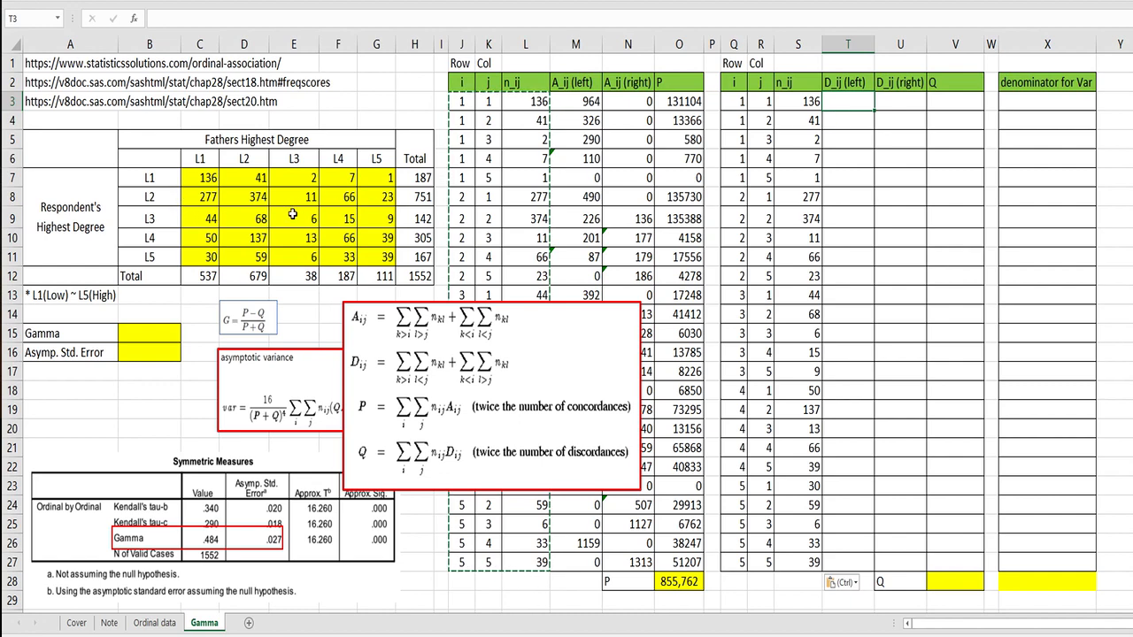
type("0")
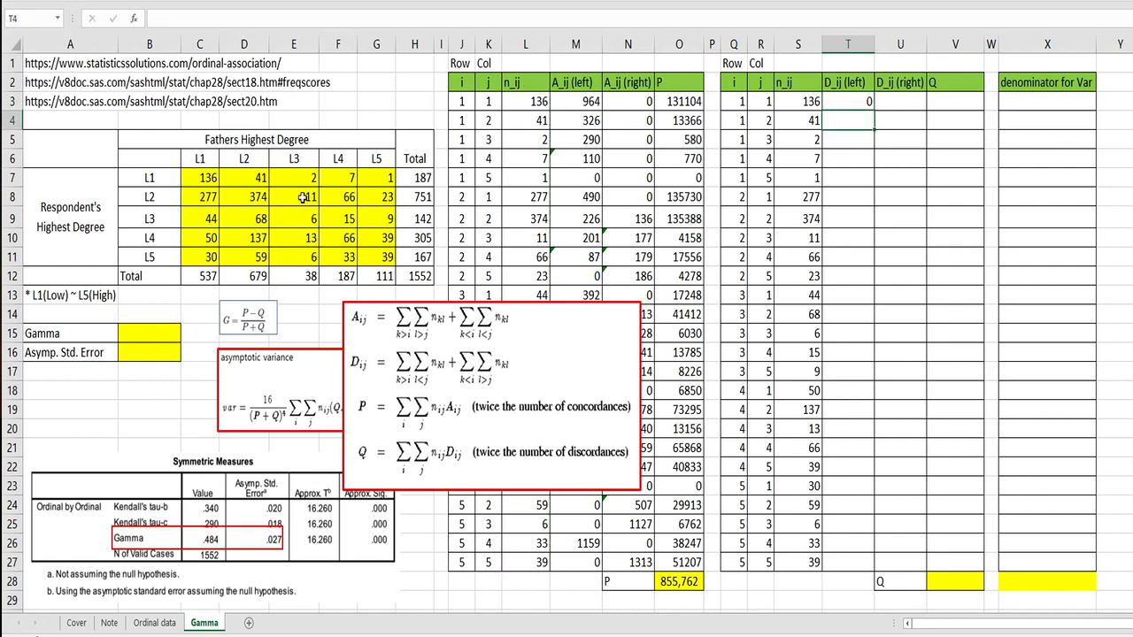
key("Tab")
type("0")
key("Return")
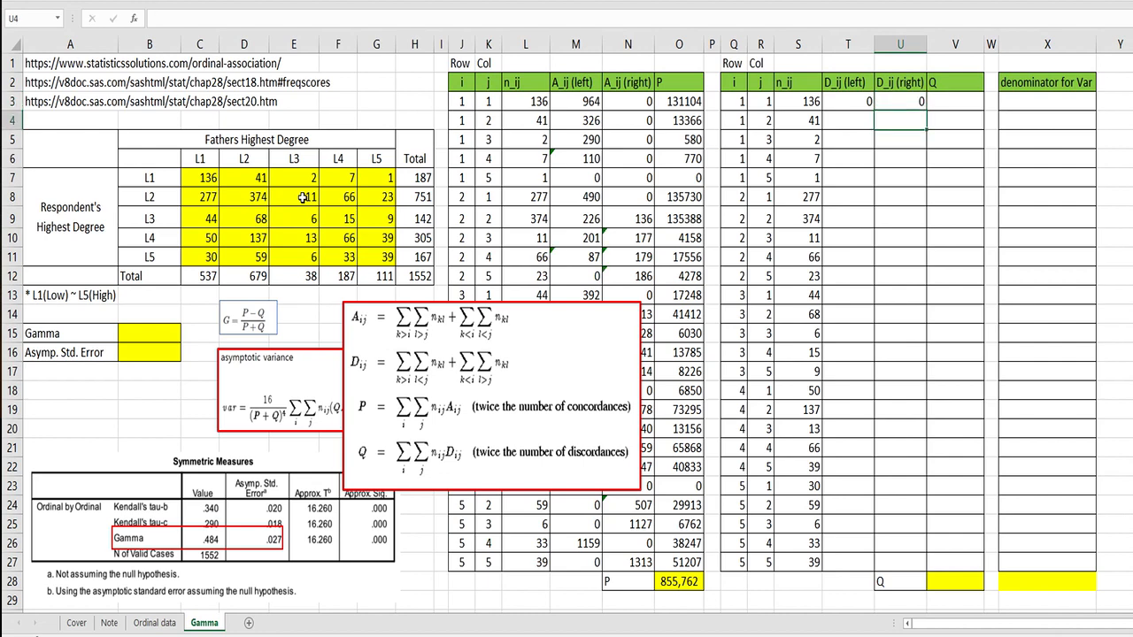
Enter =SUM(C8:C11) in T4 as the D_ij (left) value and 0 in U4 as the D_ij (right) value.
key("Left")
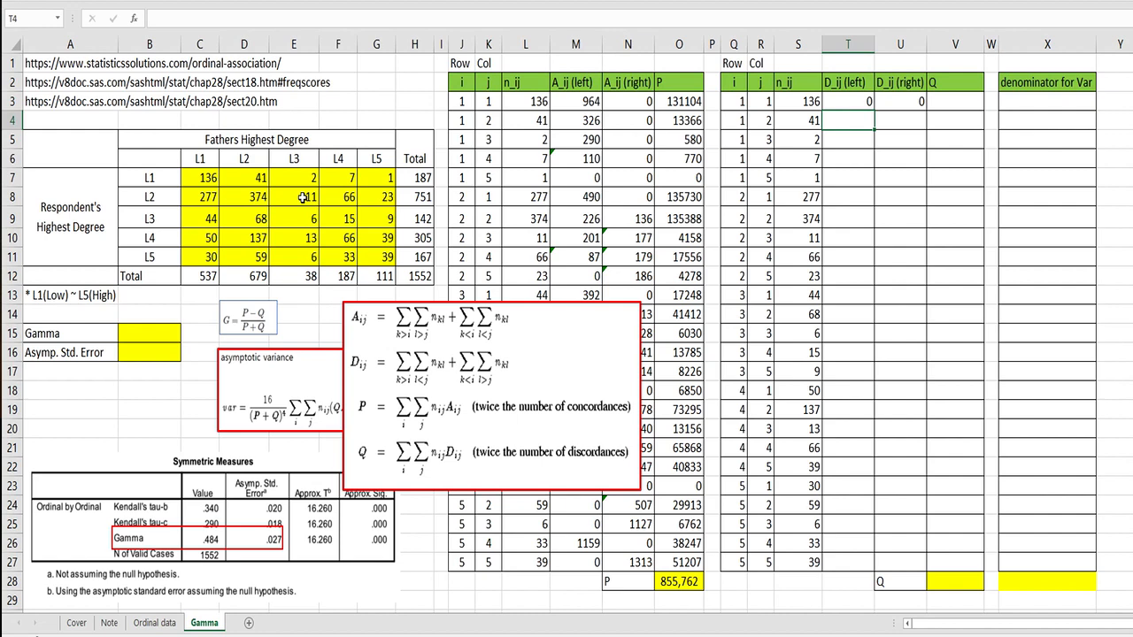
type("=sum(")
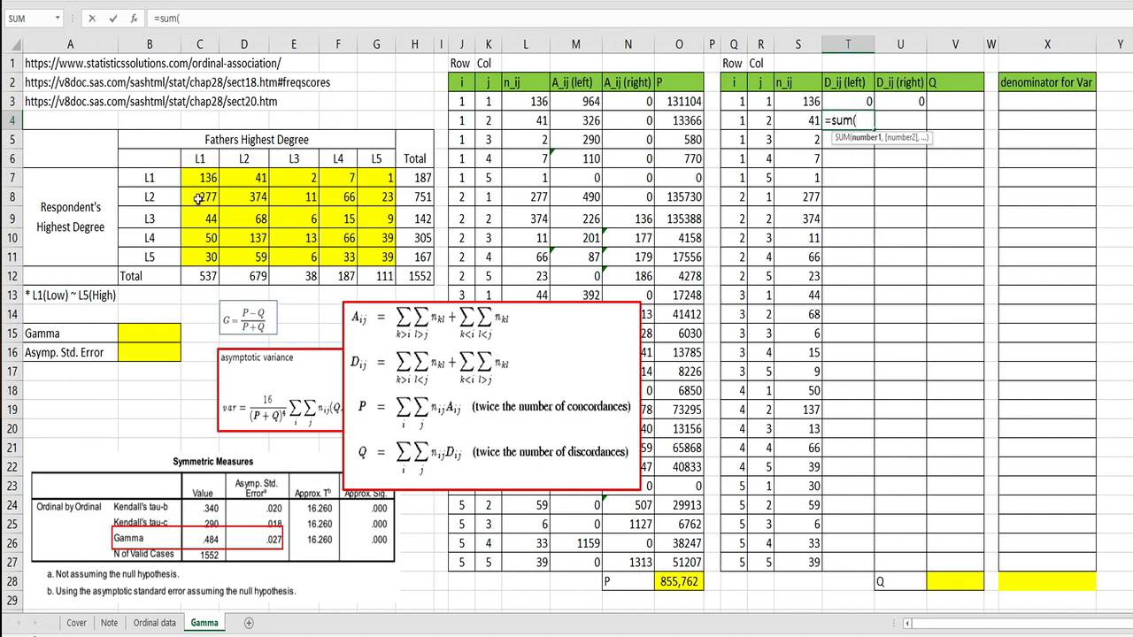
left_click_drag(198, 198, 214, 256)
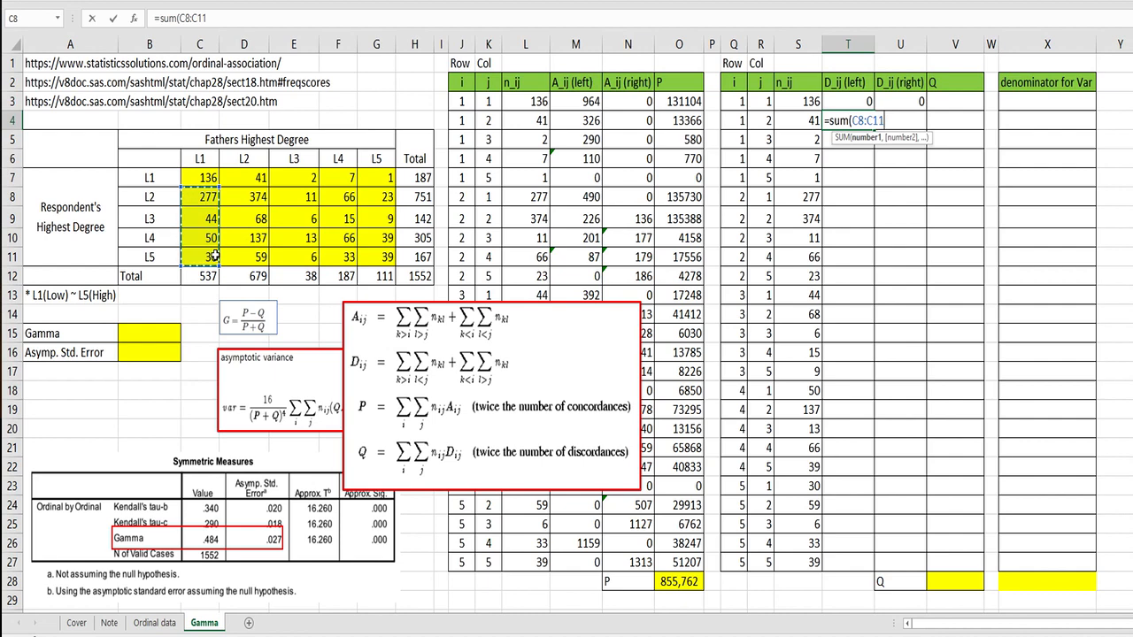
type(")")
key("Return")
key("Up")
key("Right")
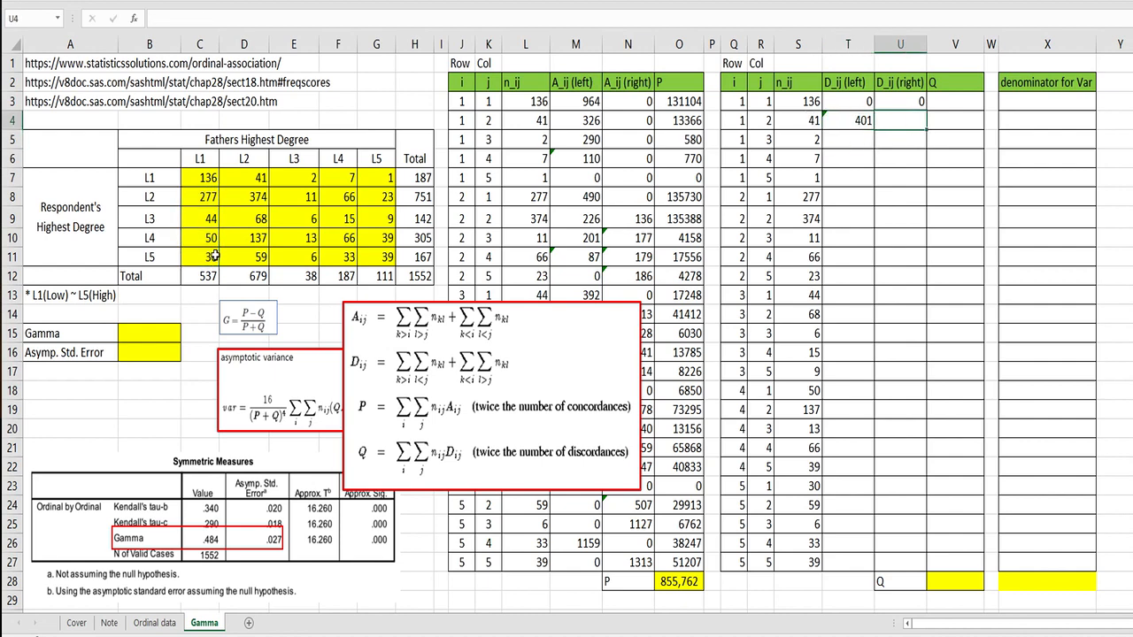
key("Return")
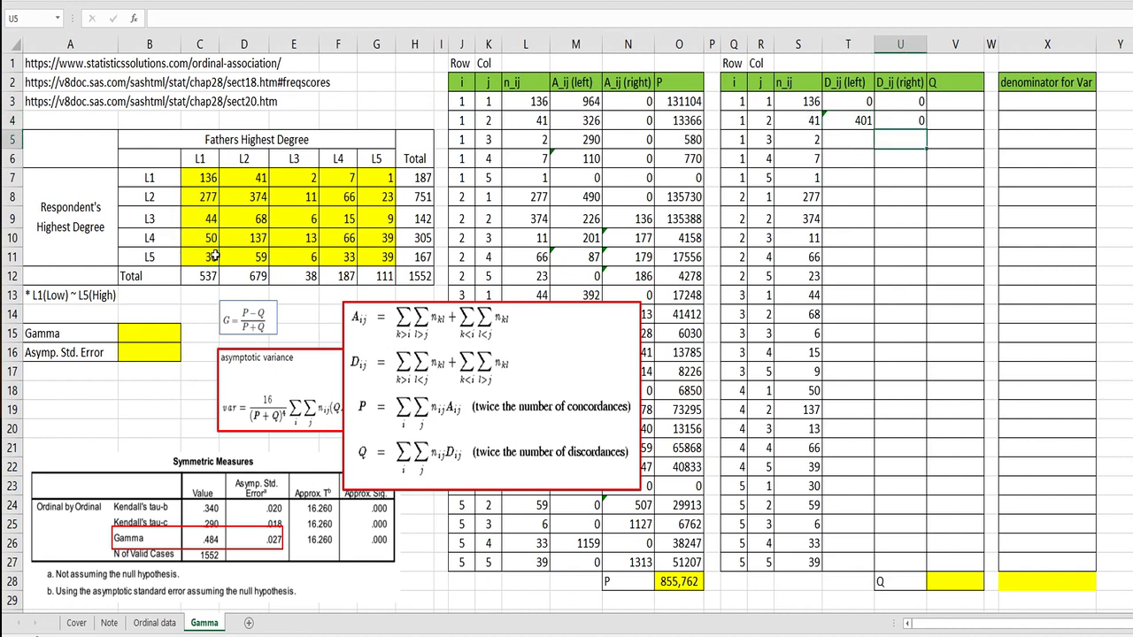
Enter =SUM(C8:D11) in T5 as the D_ij (left) value and 0 in U5 as the D_ij (right) value.
key("Left")
type("=")
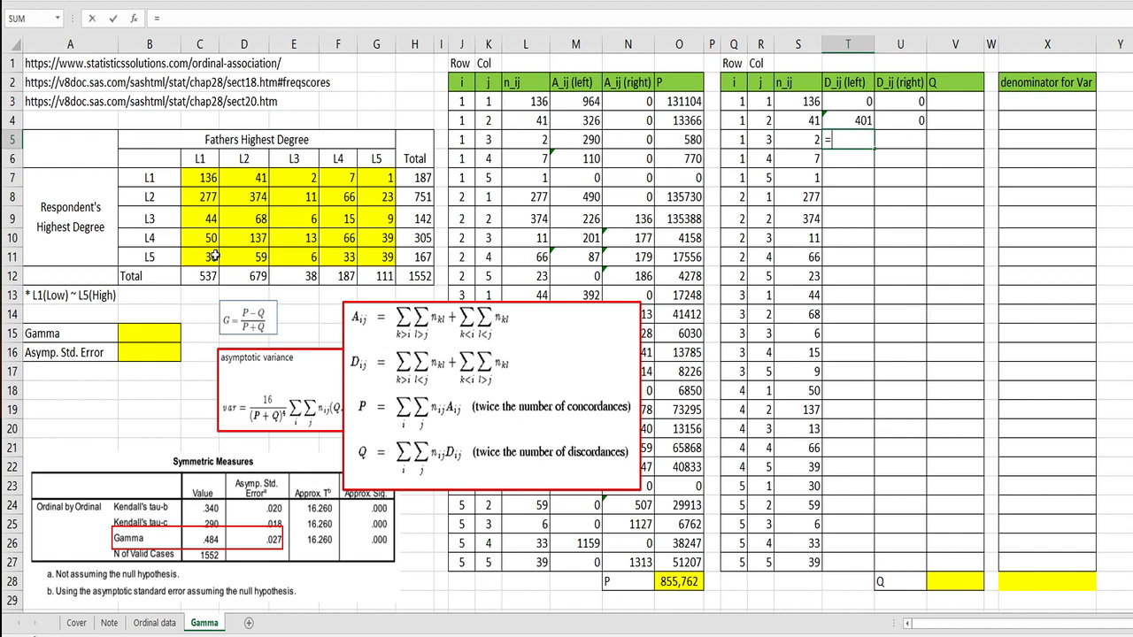
type("sum(")
left_click_drag(203, 197, 252, 254)
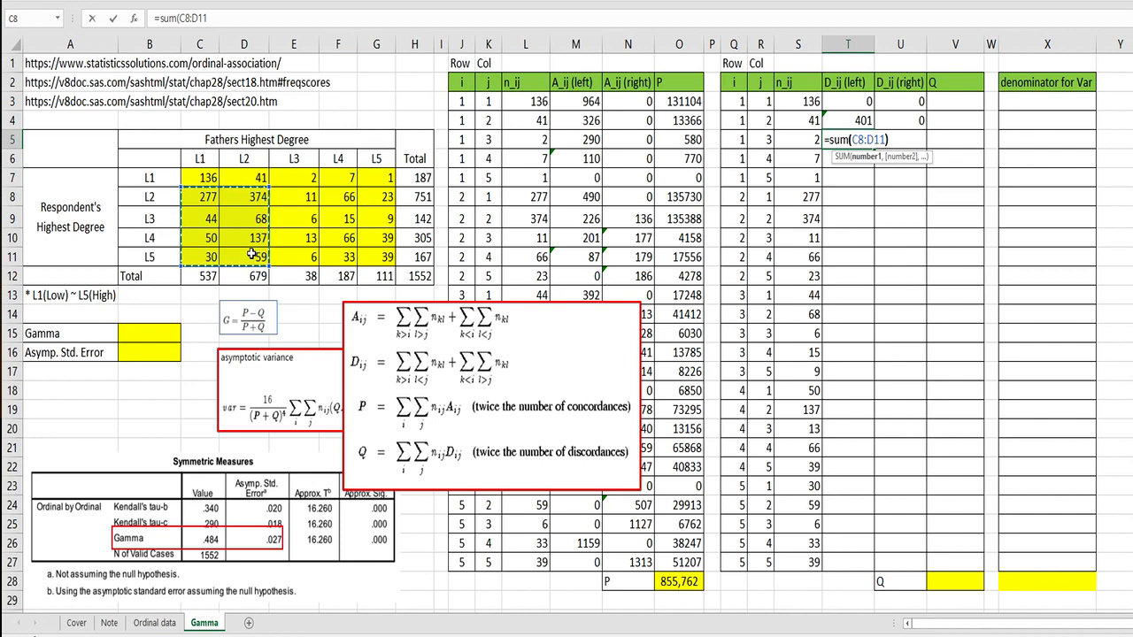
key("Return")
key("Up")
key("Right")
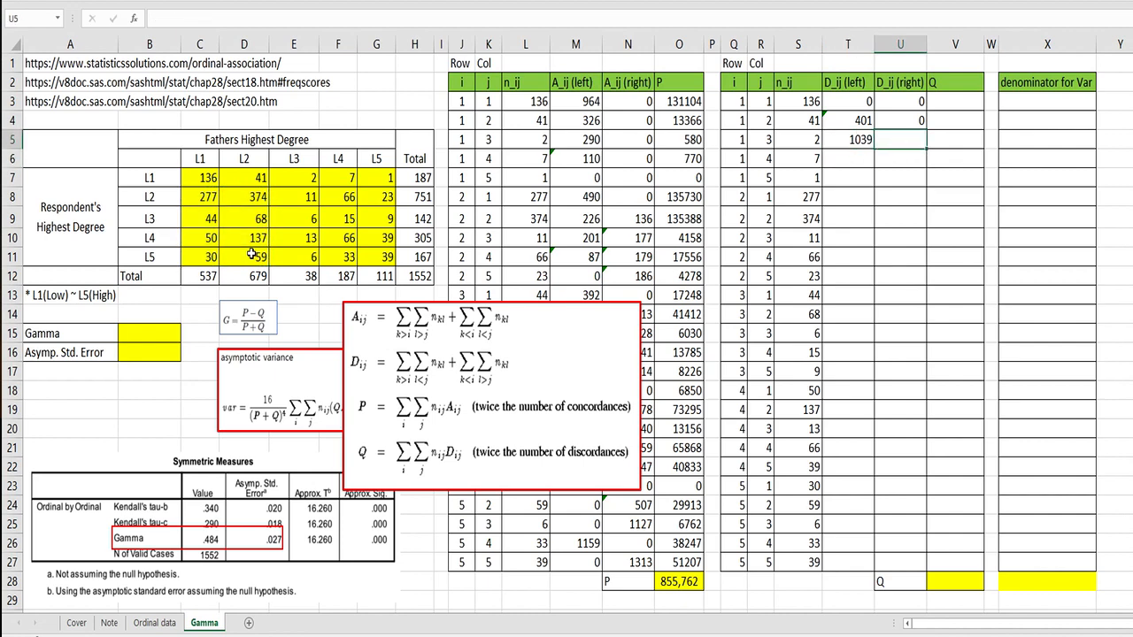
type("0")
key("Return")
Enter =SUM(C8:E11) in T6 as the D_ij (left) value and 0 in U6 as the D_ij (right) value.
key("Left")
type("=sum(")
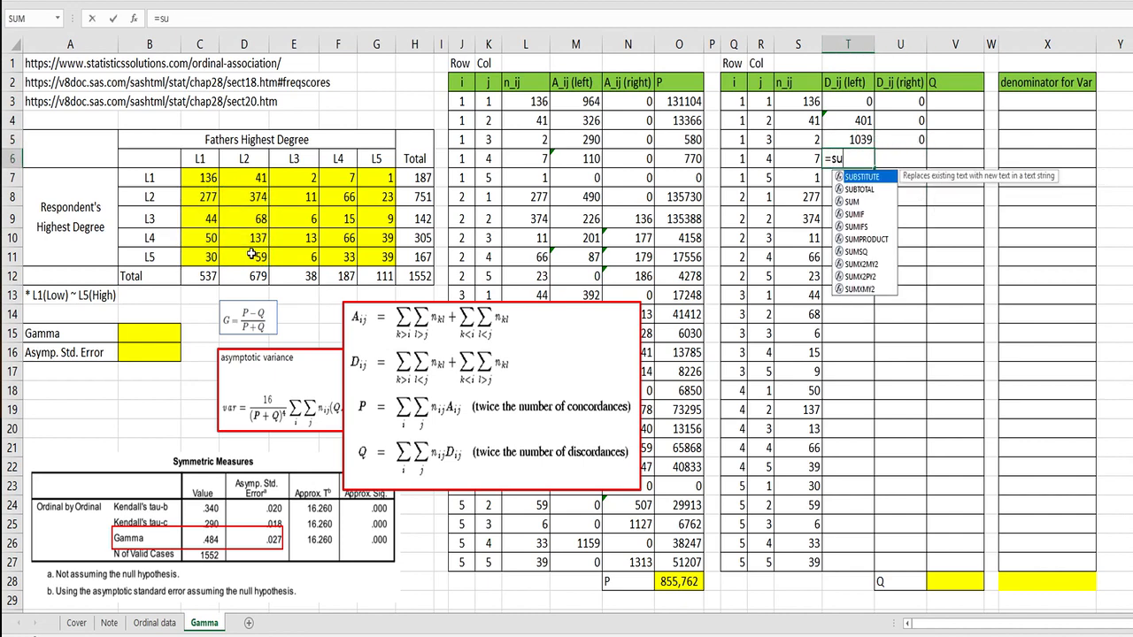
left_click_drag(212, 200, 304, 248)
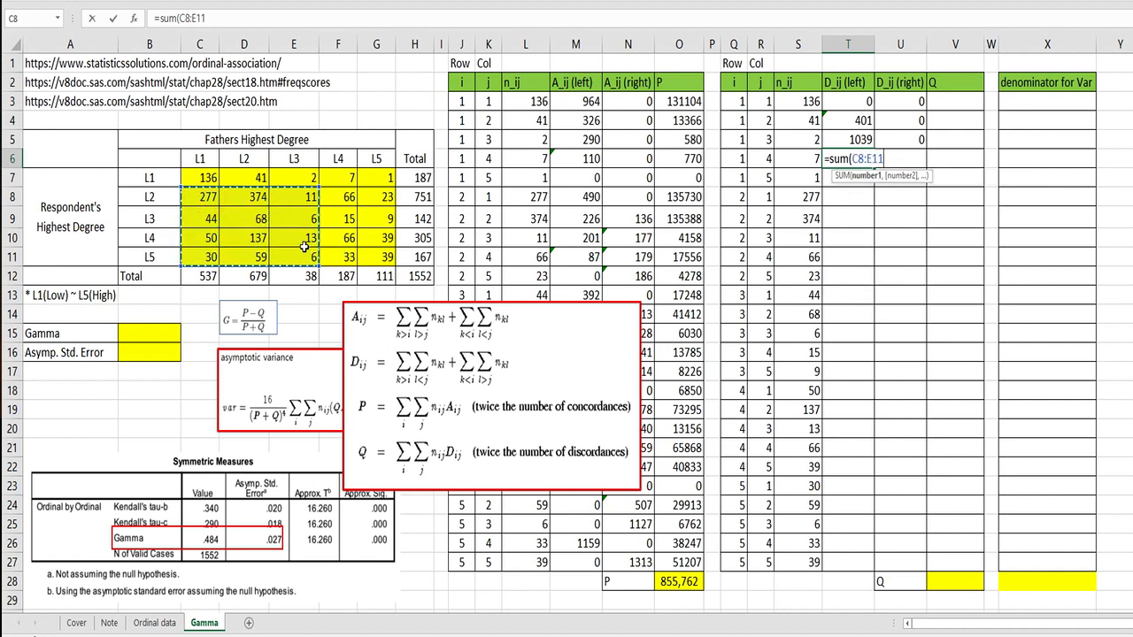
key("Return")
key("Up")
key("Right")
type("0")
key("Return")
key("Left")
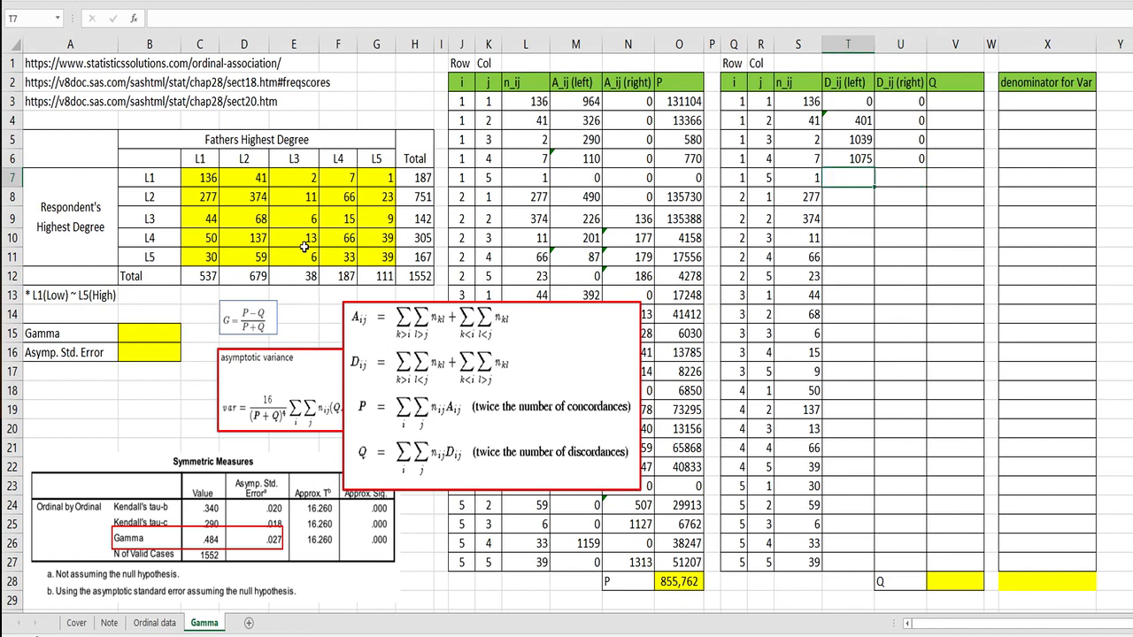
Enter =SUM(C8:F11) in T7 as the D_ij (left) value and 0 in U7 as the D_ij (right) value.
type("=sum(")
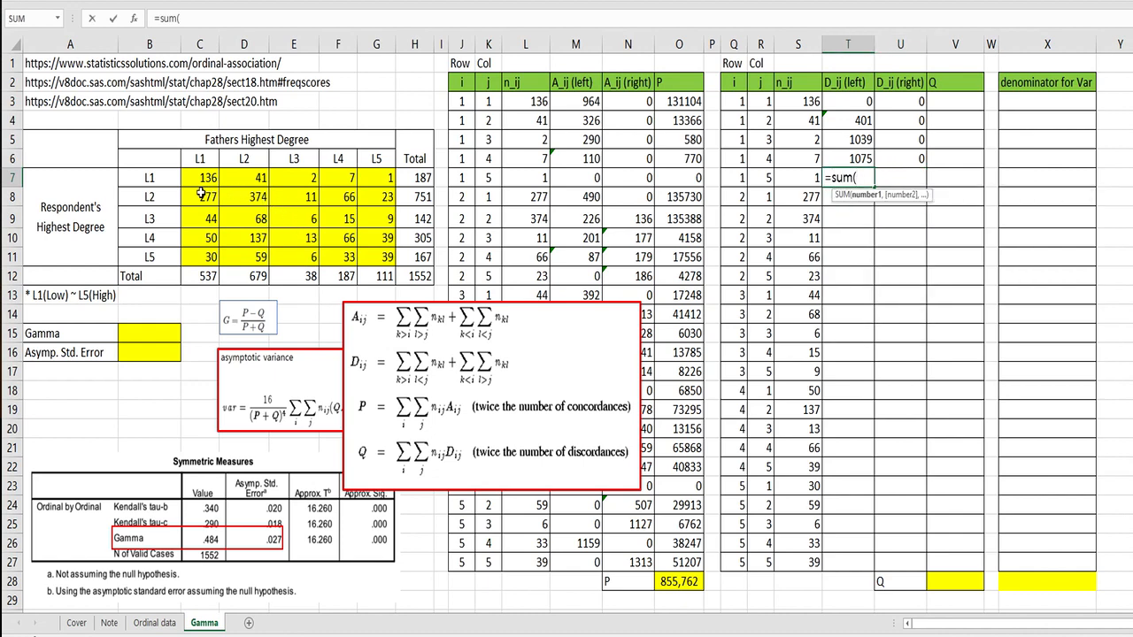
left_click_drag(201, 194, 325, 244)
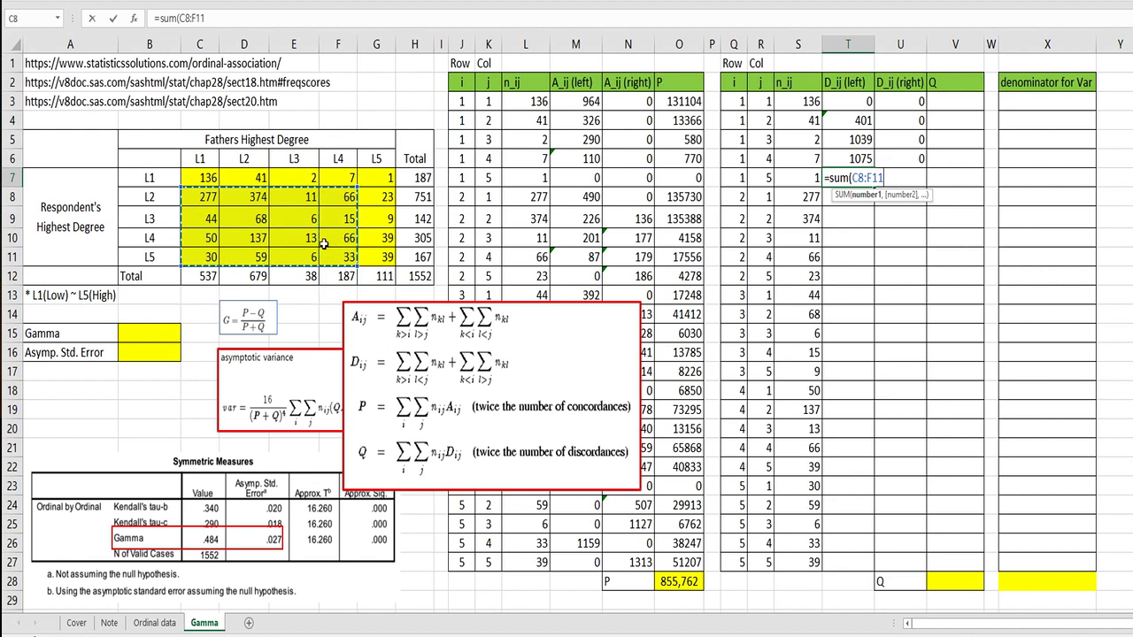
key("Return")
key("Up")
key("Right")
type("0")
key("Return")
Enter 0 in T8 as the D_ij (left) value and =SUM(D7:G7) in U8 as the D_ij (right) value.
key("Left")
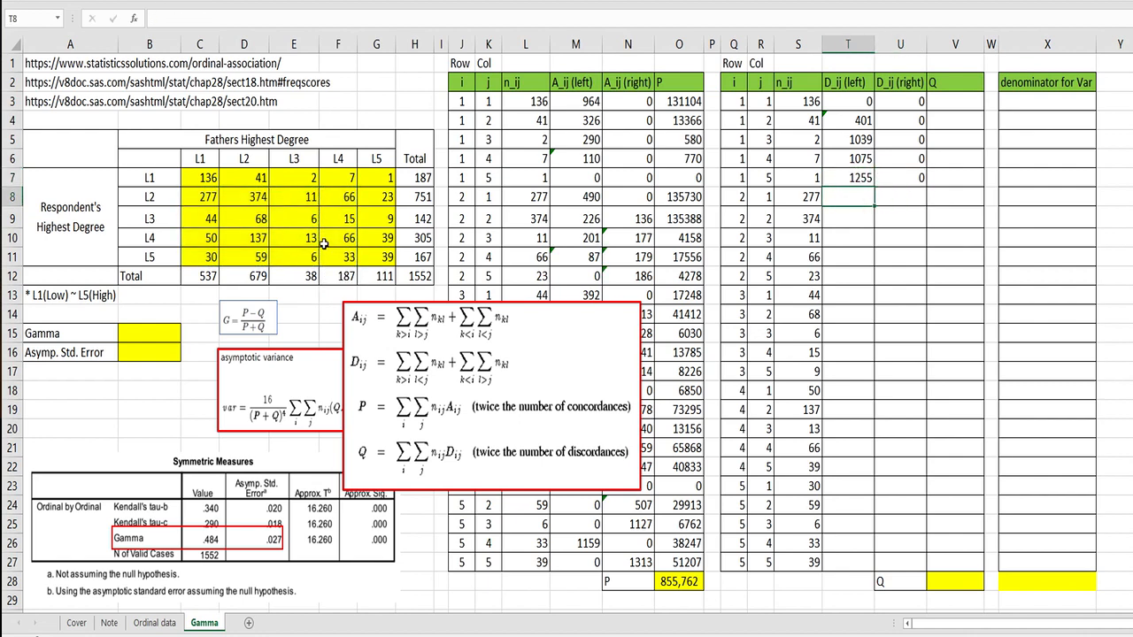
type("=")
type("0")
key("Return")
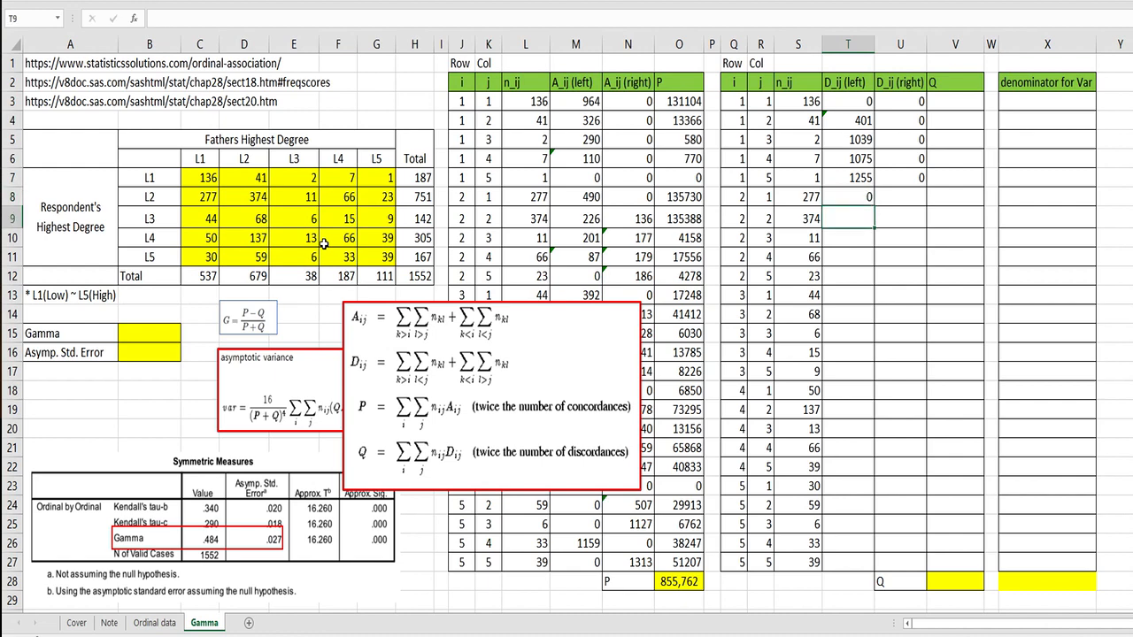
key("Up")
key("Right")
type("=sum(")
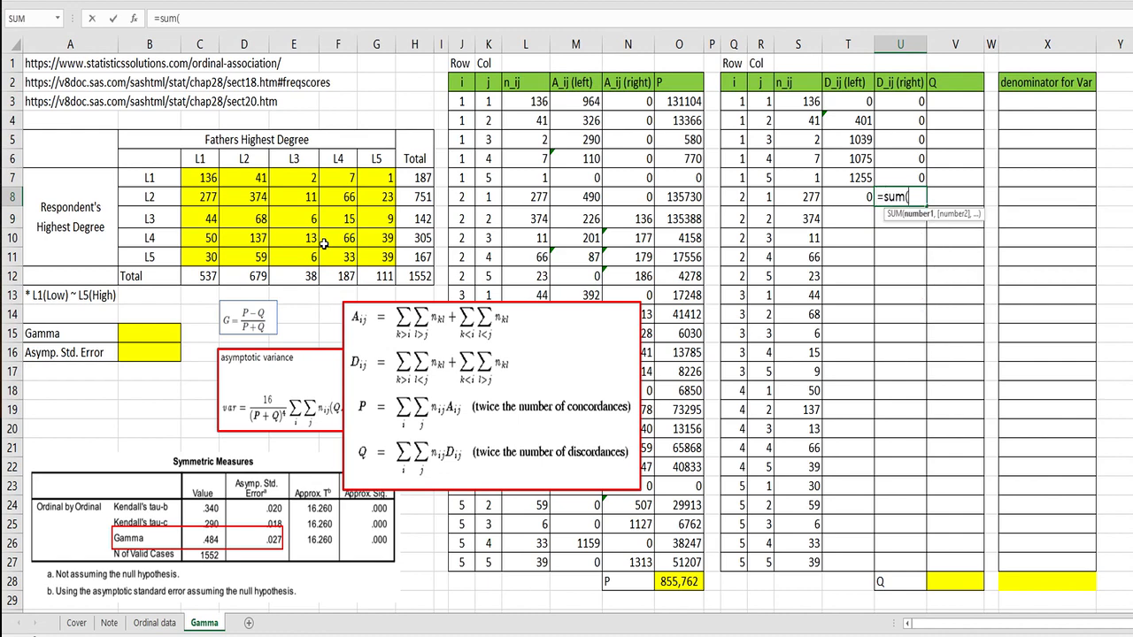
left_click_drag(254, 177, 371, 159)
key("Return")
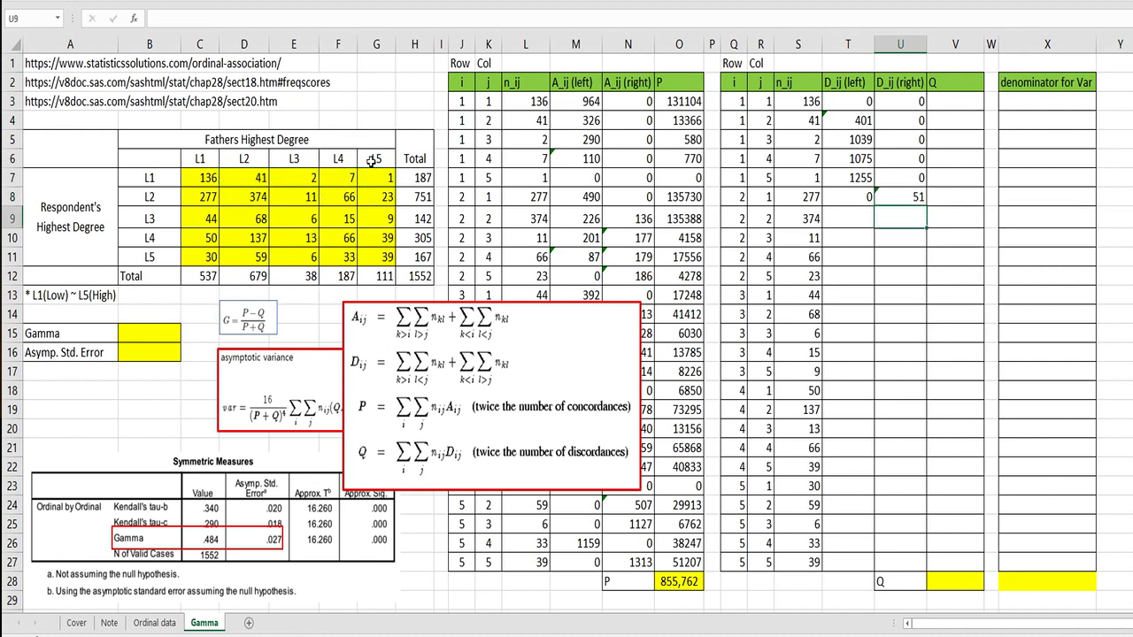
Enter =SUM(C9:C11) in T9 as the D_ij (left) value and =SUM(E7:G7) in U9 as the D_ij (right) value.
key("Left")
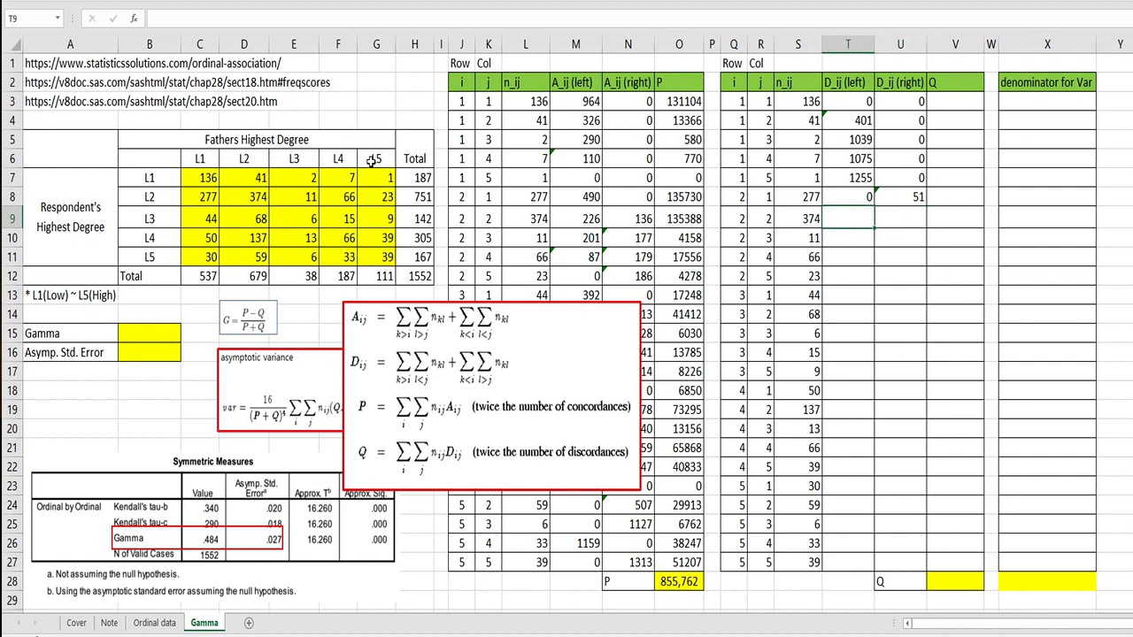
type("=")
type("sum(")
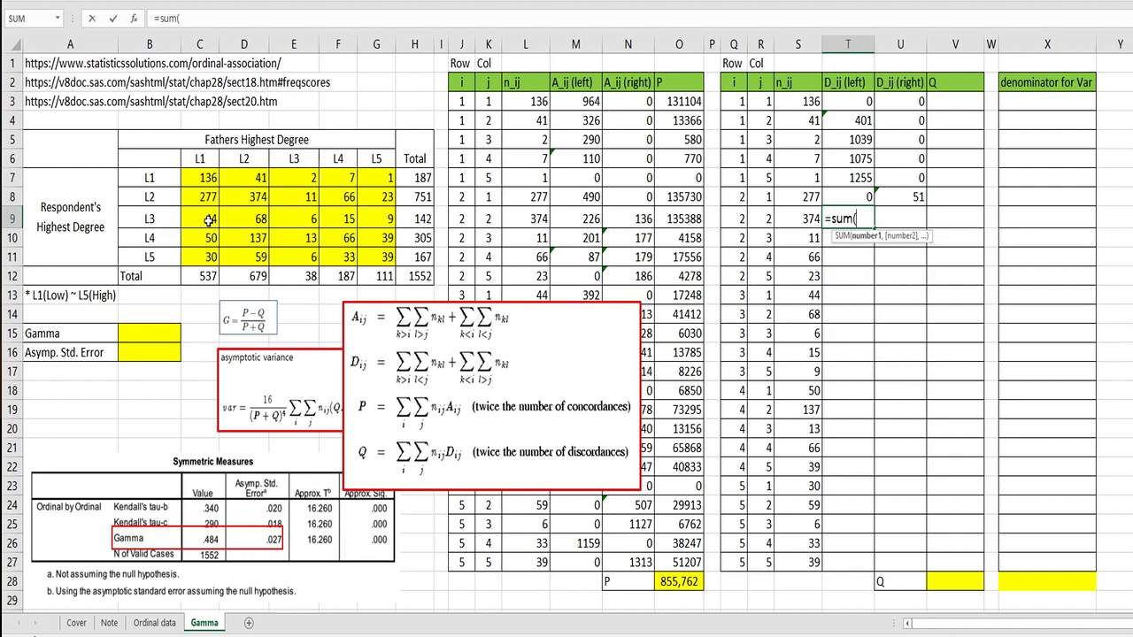
left_click_drag(209, 220, 213, 250)
key("Tab")
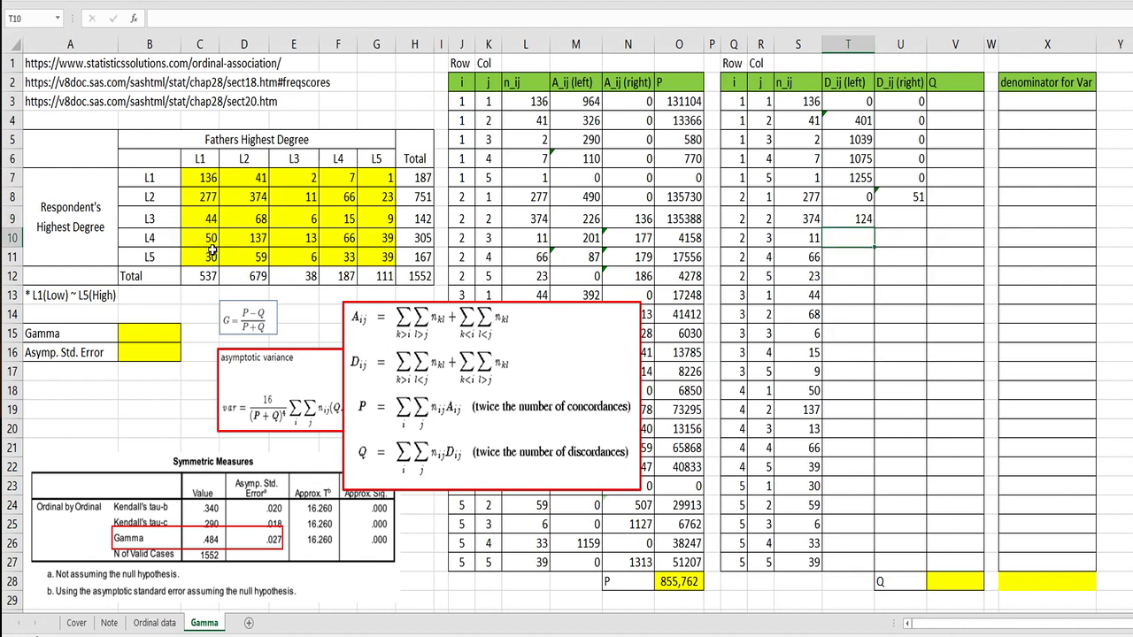
type("=sum(")
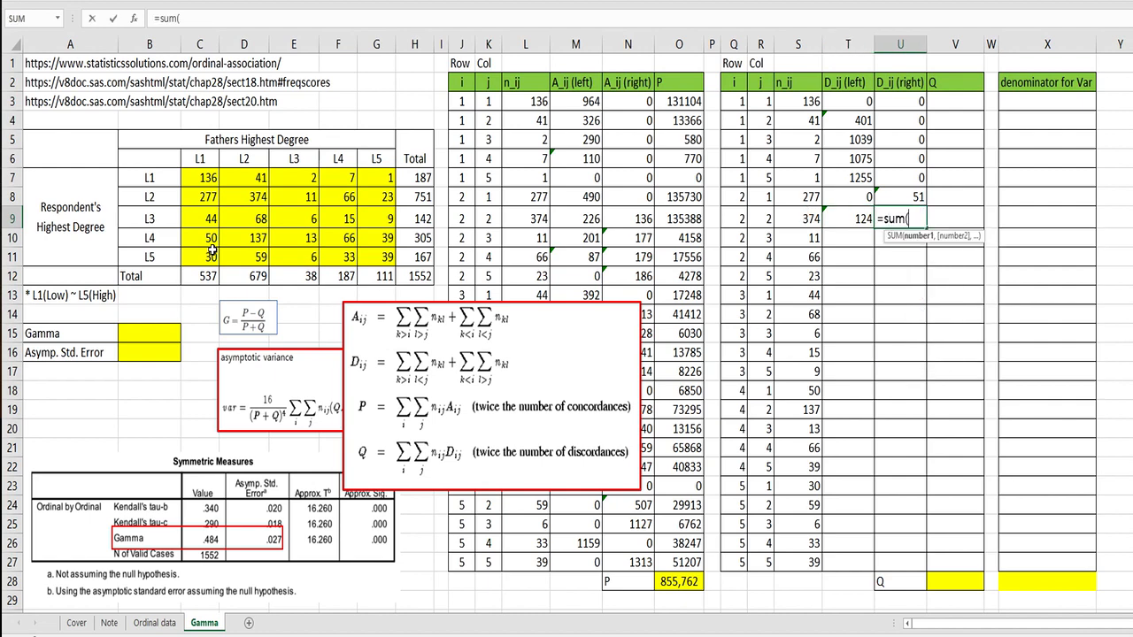
left_click_drag(287, 182, 379, 182)
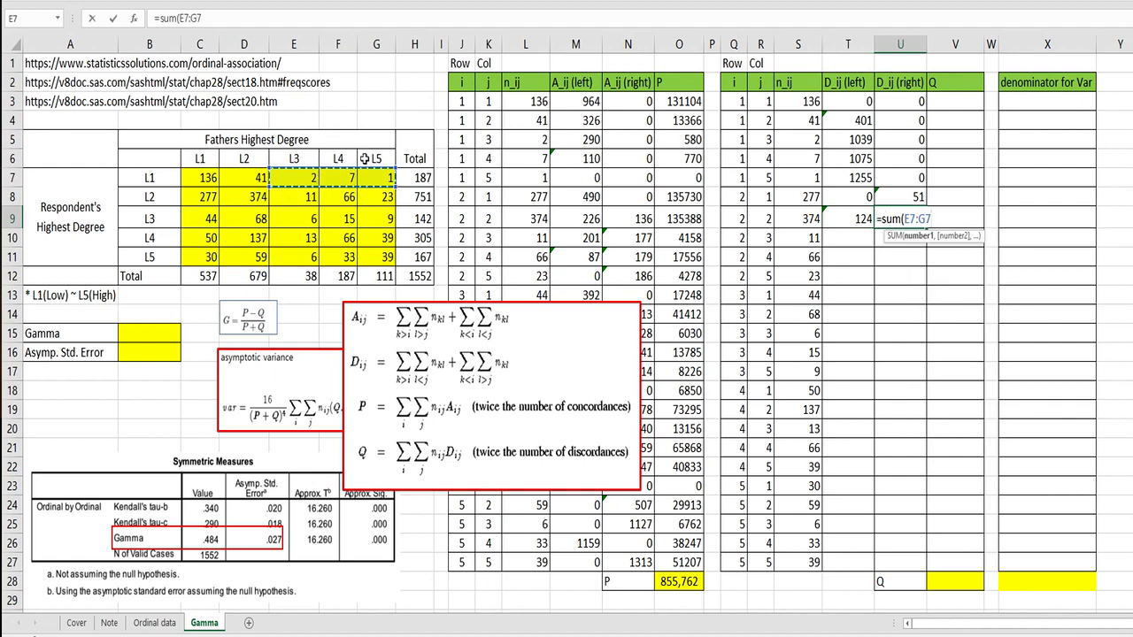
key("Return")
Enter =SUM(C9:D11) in T10 as the D_ij (left) value and =SUM(F7:G7) in U10 as the D_ij (right) value.
type("=sum(")
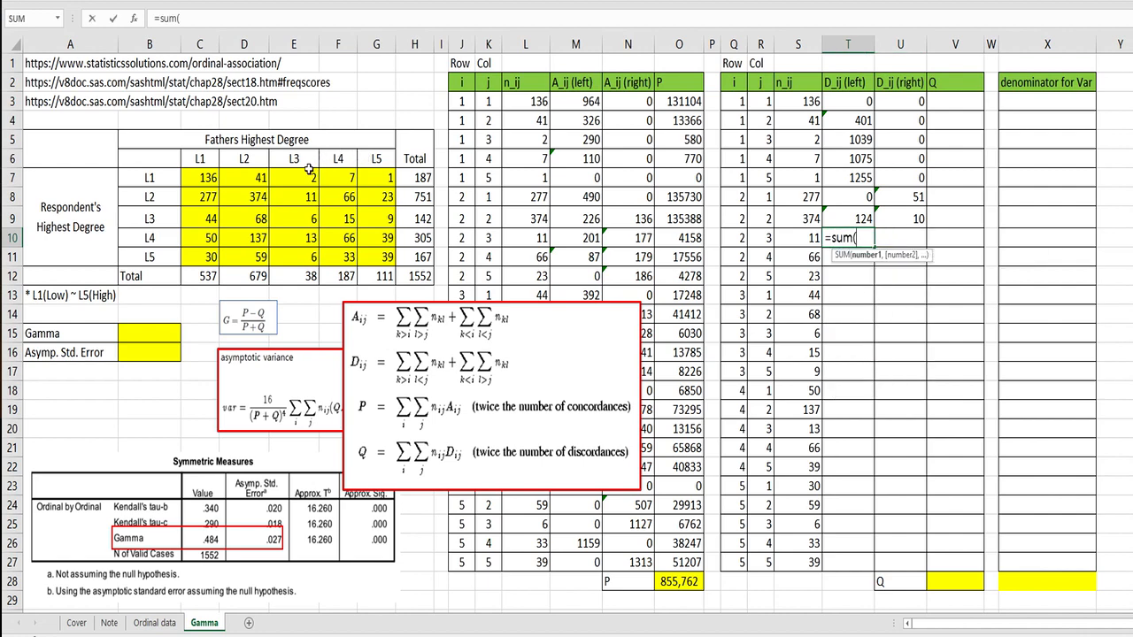
left_click_drag(205, 209, 253, 266)
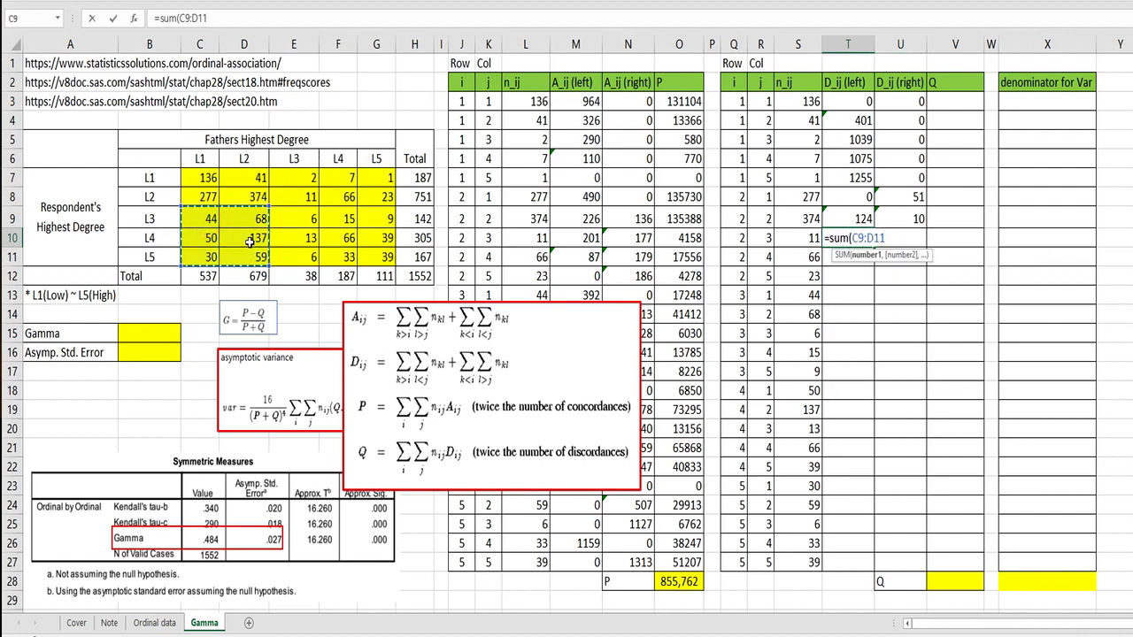
key("Tab")
type("=s")
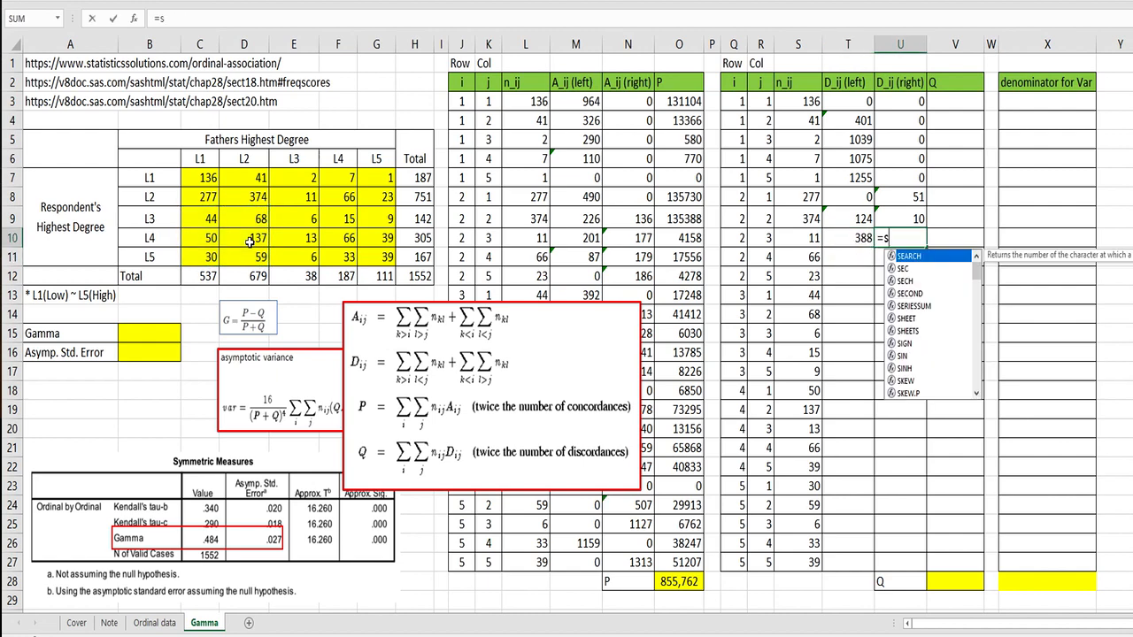
type("um(")
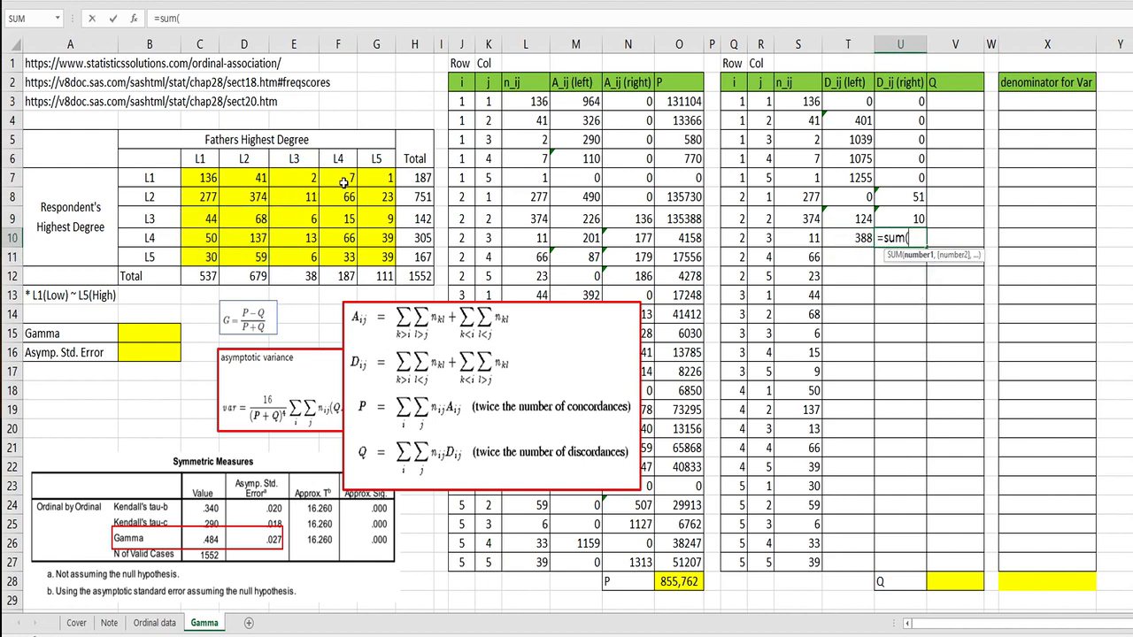
left_click_drag(344, 182, 377, 180)
key("Return")
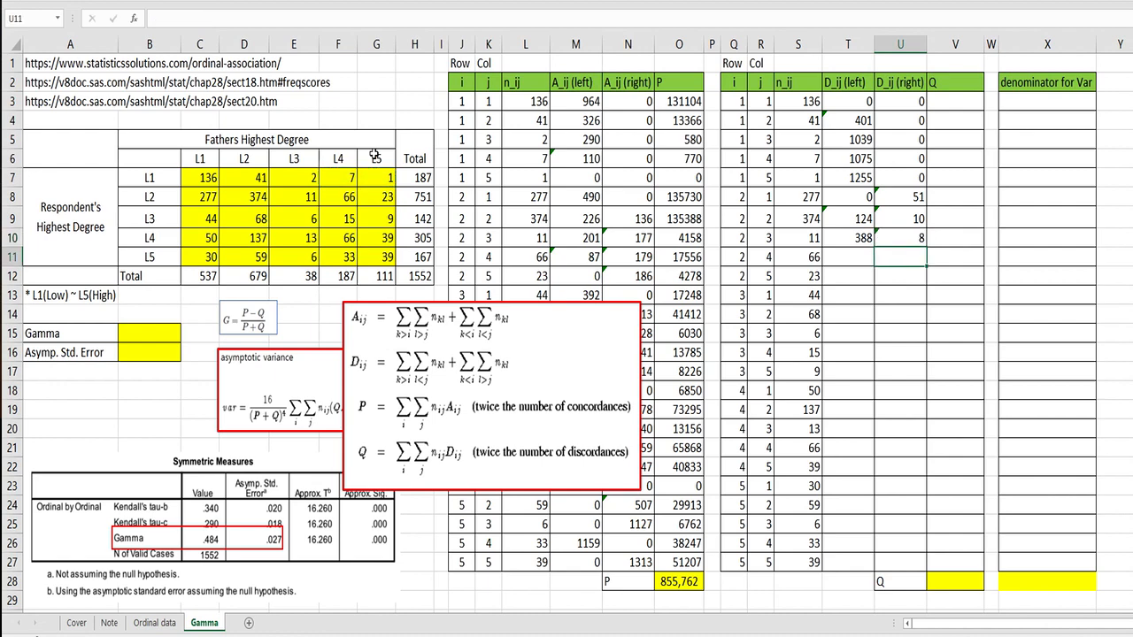
Enter =SUM(C9:E11) in T11 as the D_ij (left) value and =SUM(G7) in U11 as the D_ij (right) value.
key("Left")
type("=sum(")
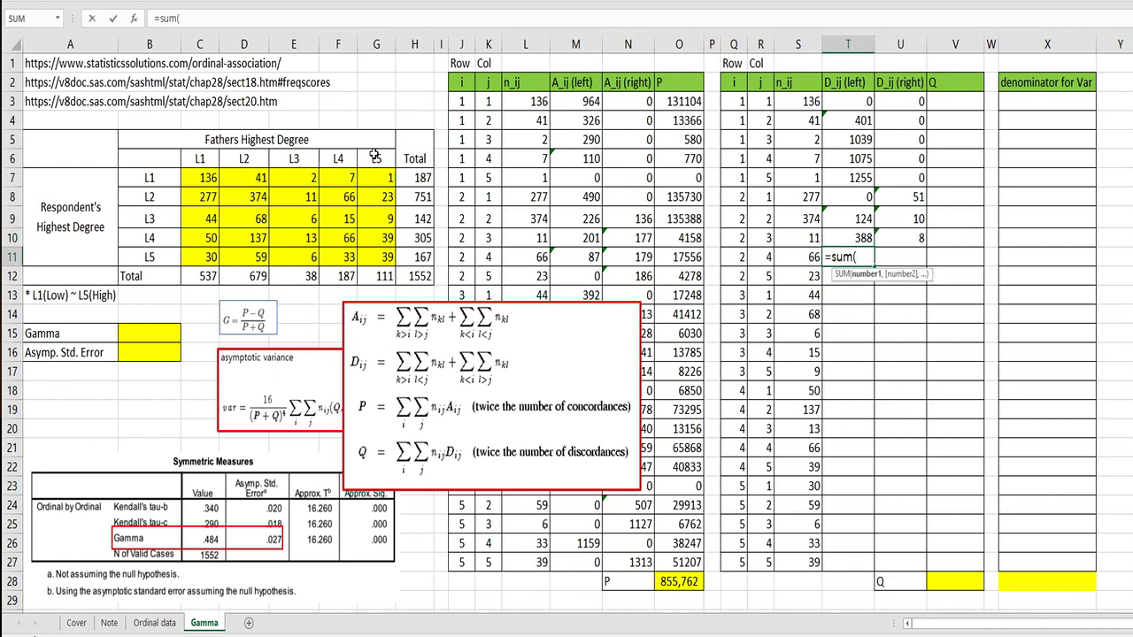
left_click_drag(214, 219, 302, 248)
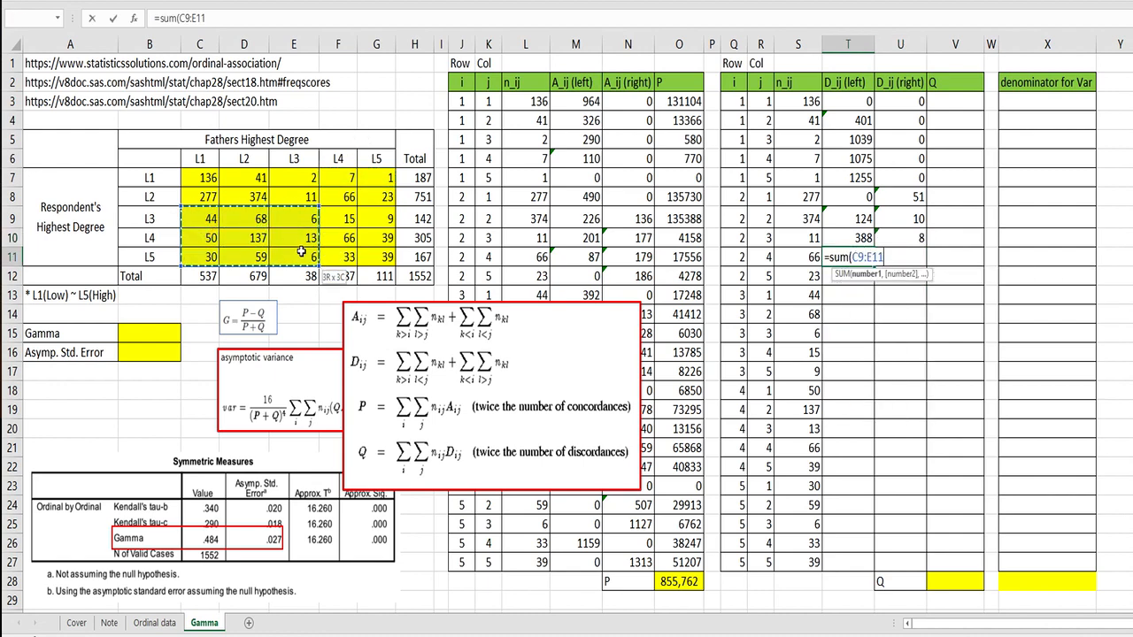
key("Return")
key("Up")
key("Right")
type("=sum(")
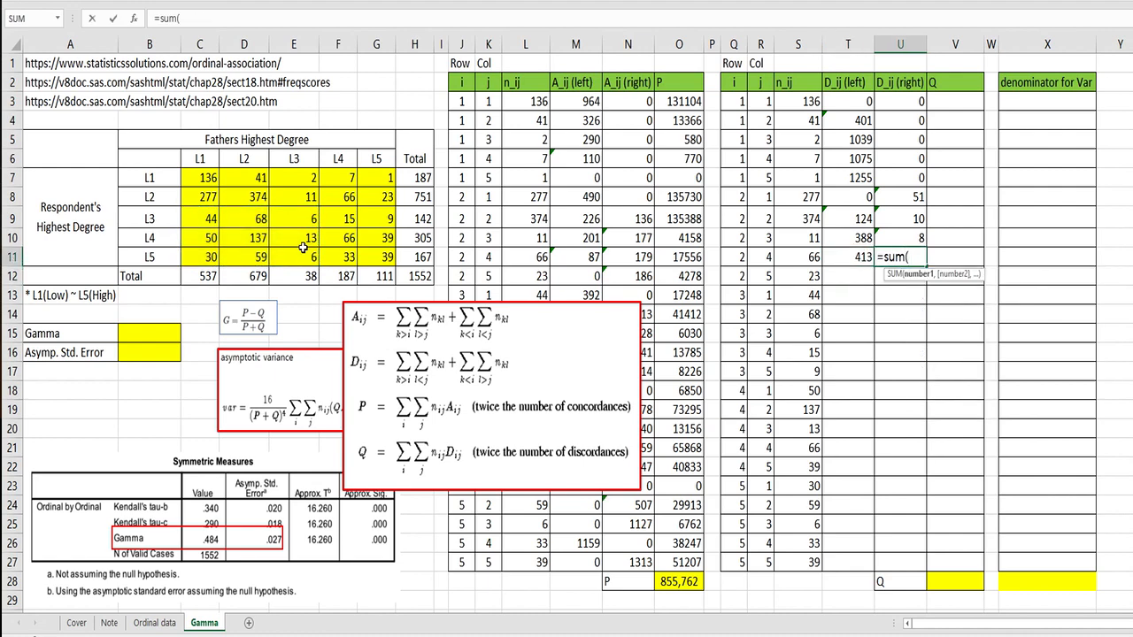
left_click(382, 176)
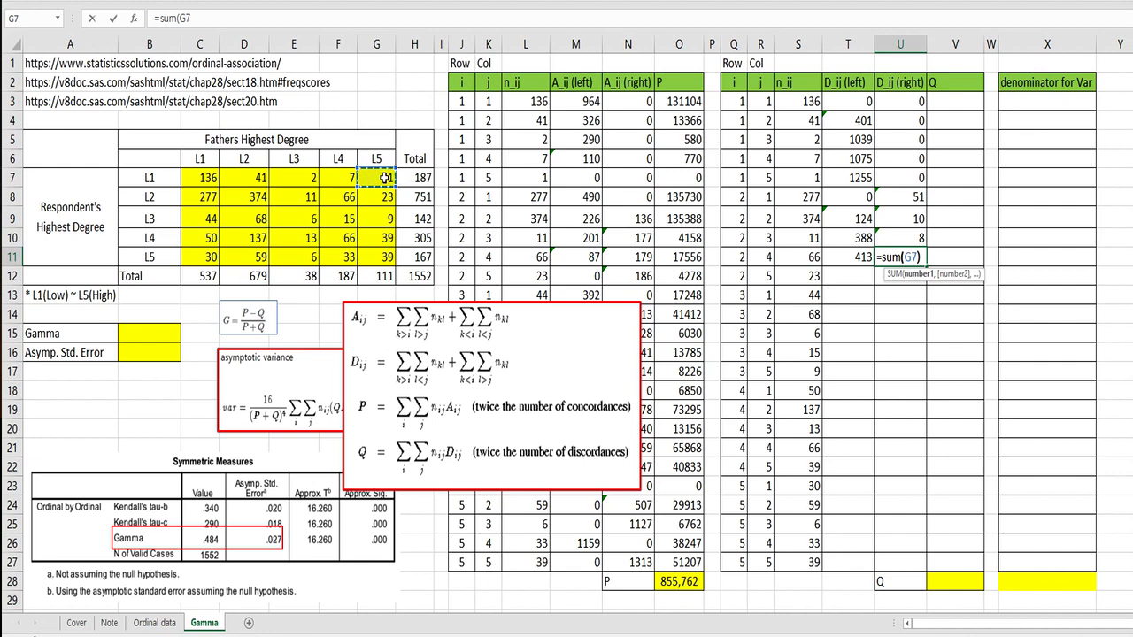
key("Return")
Enter =SUM(C9:F11) in T12 as the D_ij (left) value and 0 in U12 as the D_ij (right) value.
key("Left")
type("=sum")
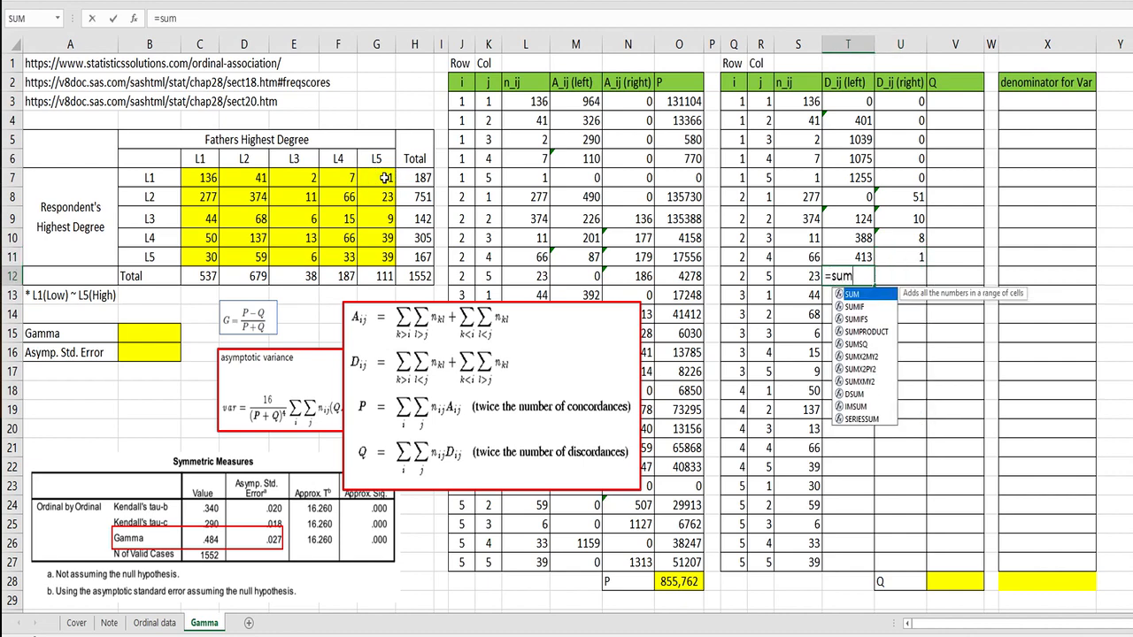
type("(")
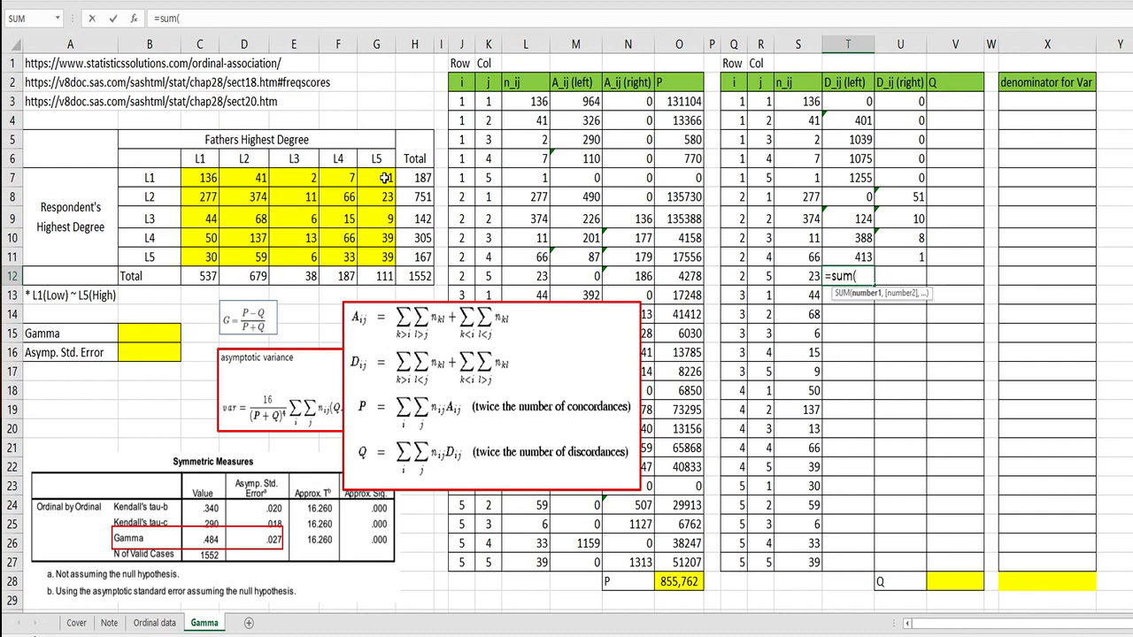
left_click_drag(205, 218, 340, 253)
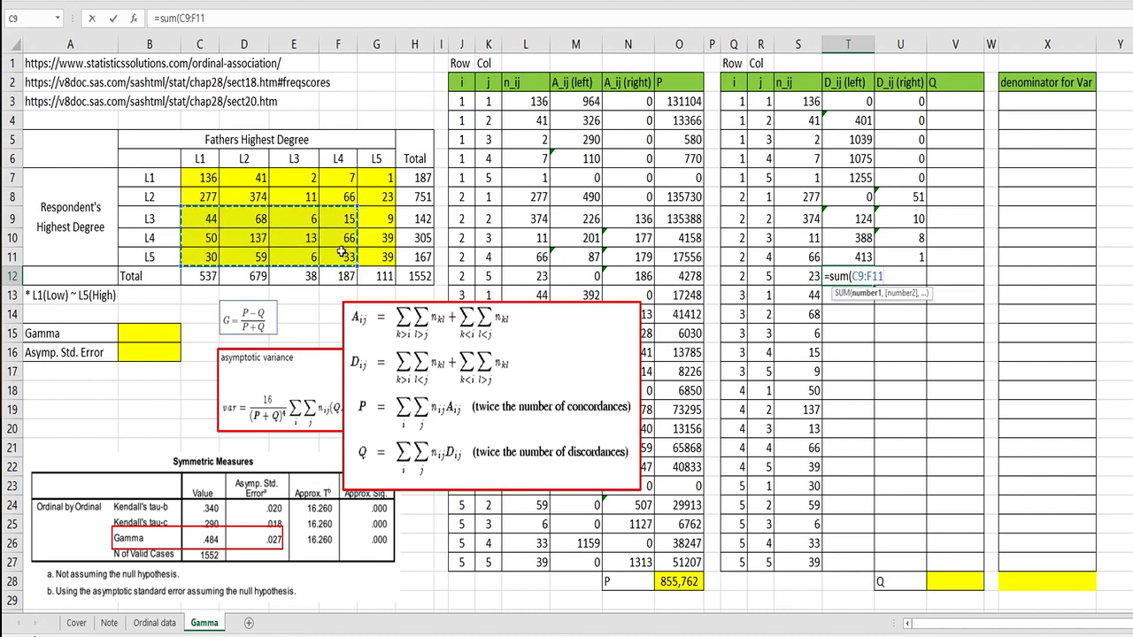
key("Tab")
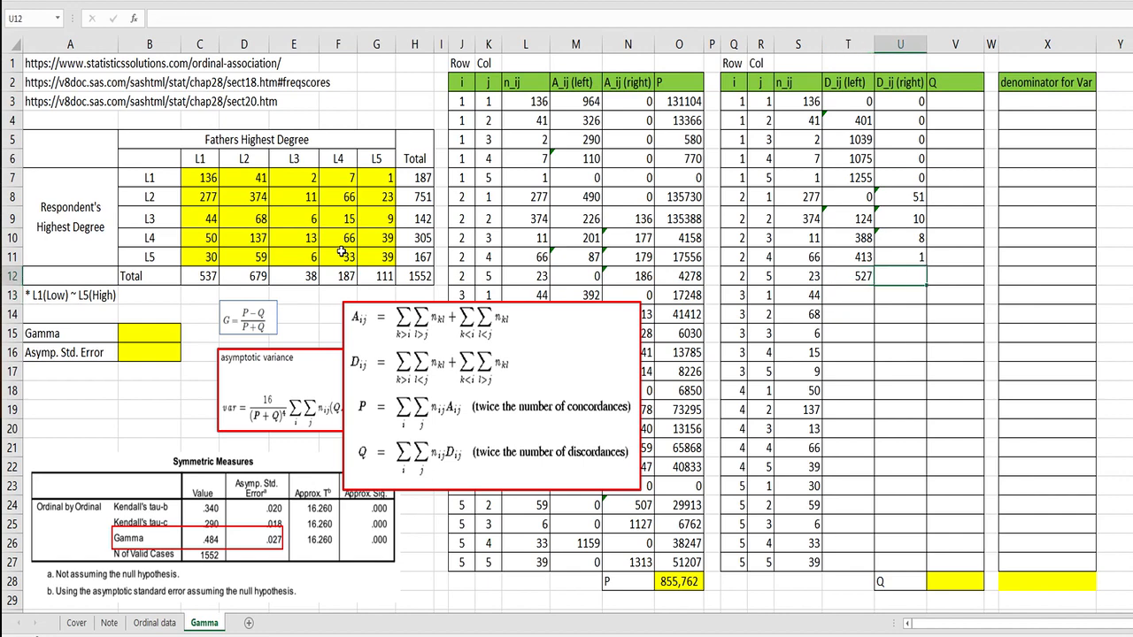
type("0")
key("Return")
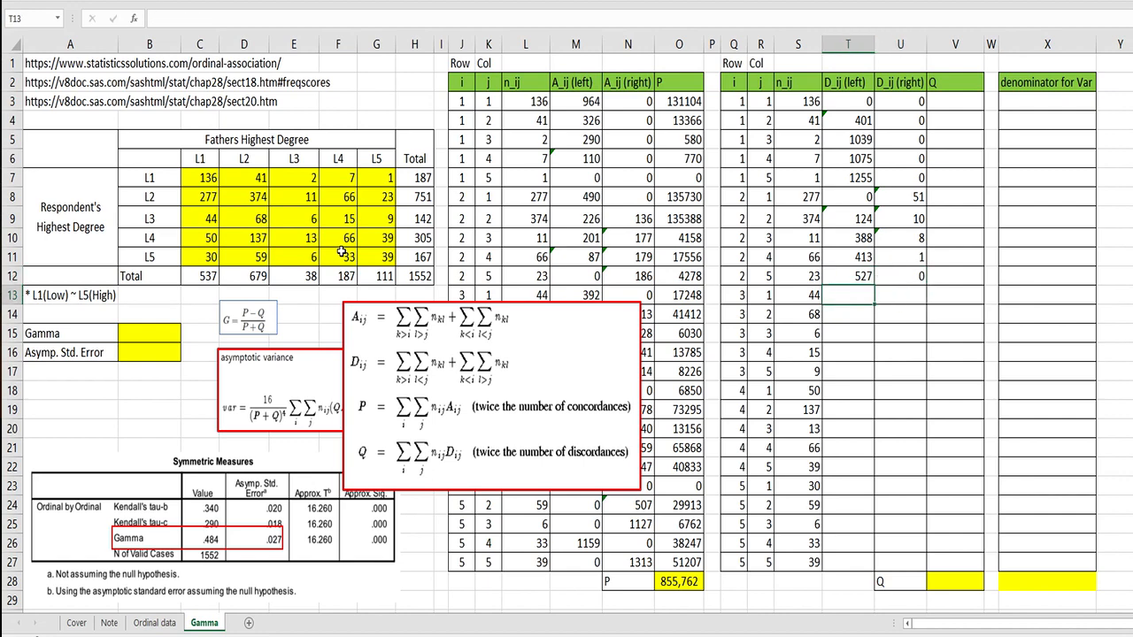
Enter 0 in T13 as the D_ij (left) value and =SUM(D7:G8) in U13 as the D_ij (right) value.
type("0")
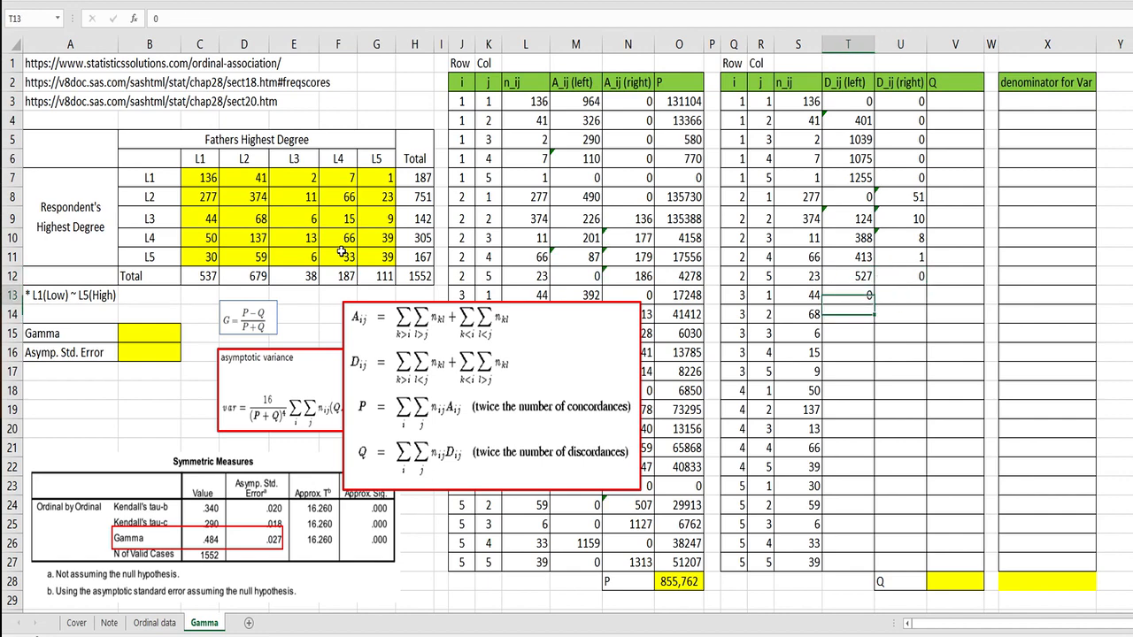
key("Tab")
type("=sum(")
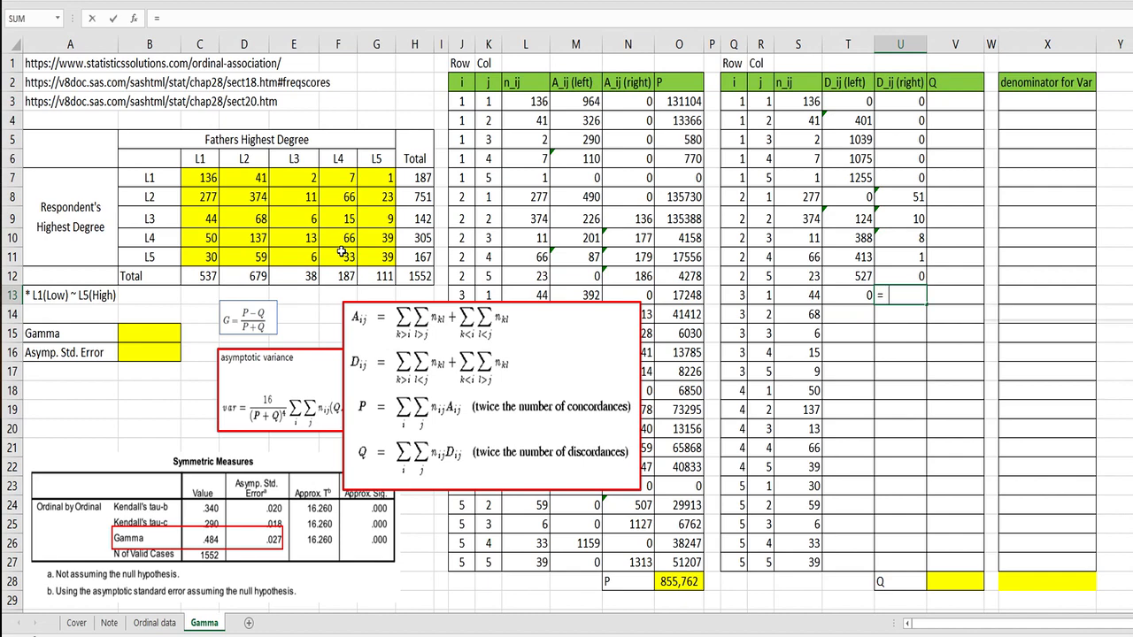
left_click_drag(244, 177, 376, 197)
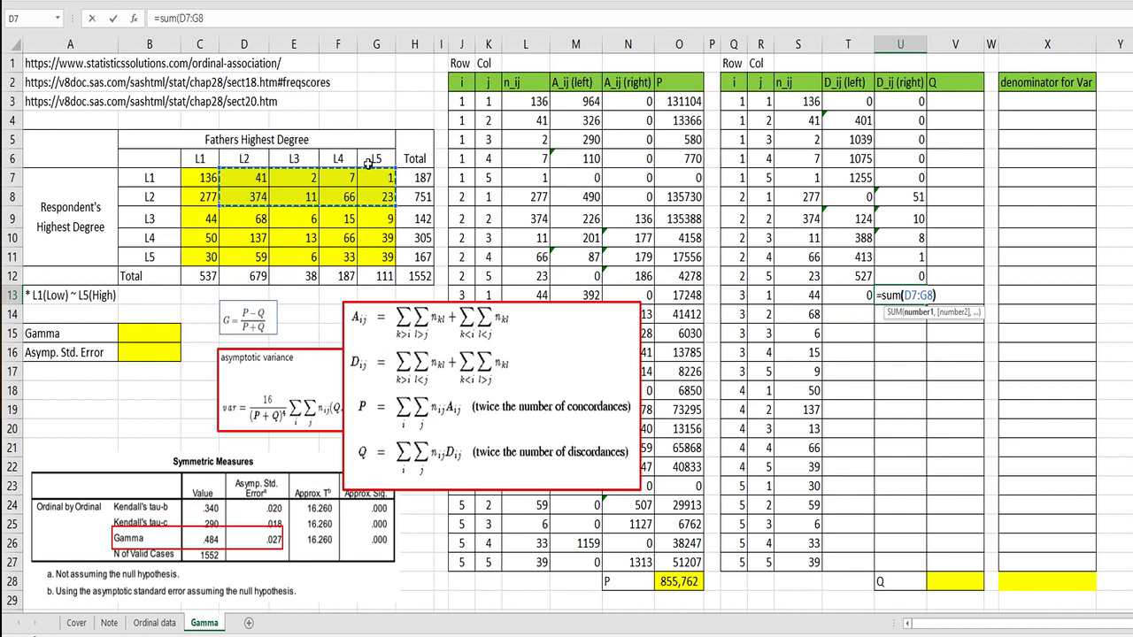
key("Return")
Enter =SUM(C10:C11) in T14 as the D_ij (left) value and =SUM(E7:G8) in U14 as the D_ij (right) value.
type("=sum(")
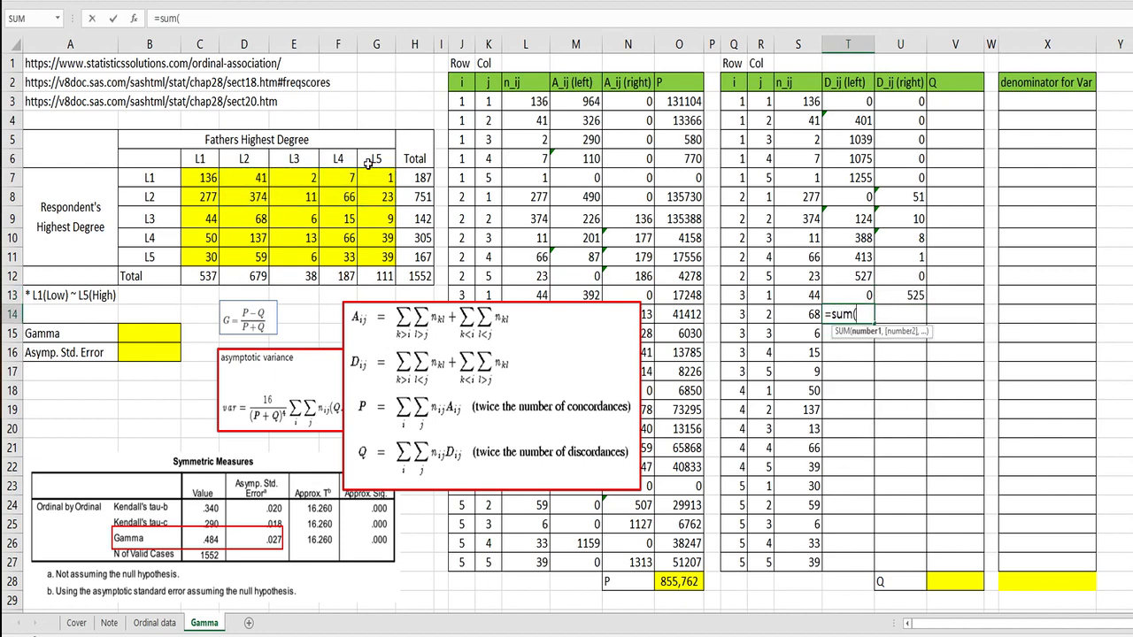
left_click_drag(208, 239, 208, 255)
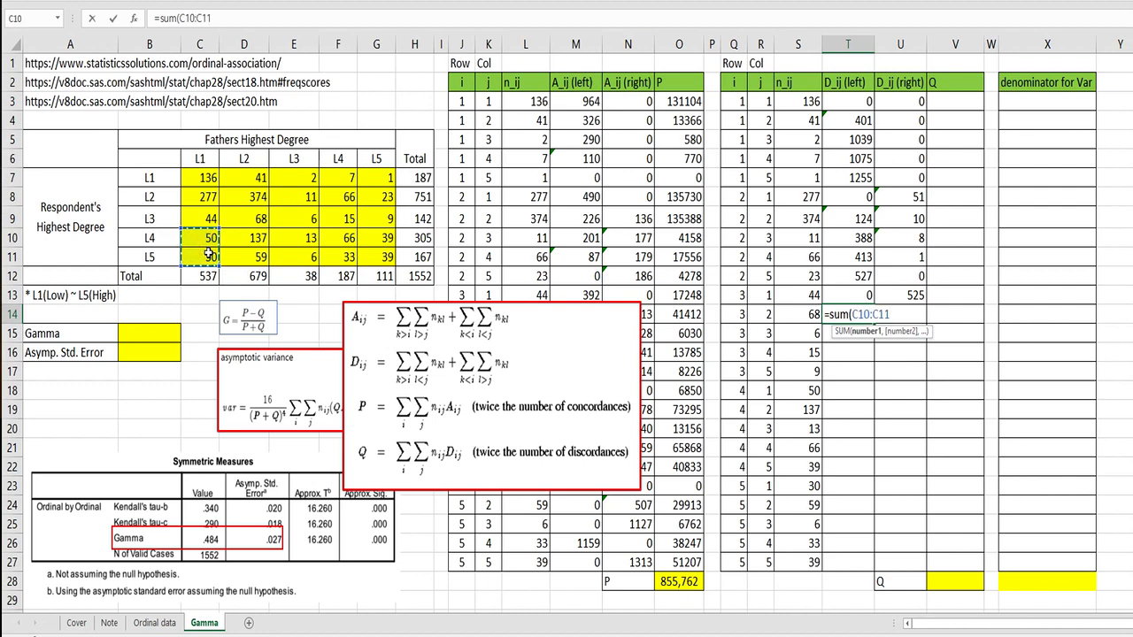
key("Return")
key("Up")
key("Right")
type("=sum(")
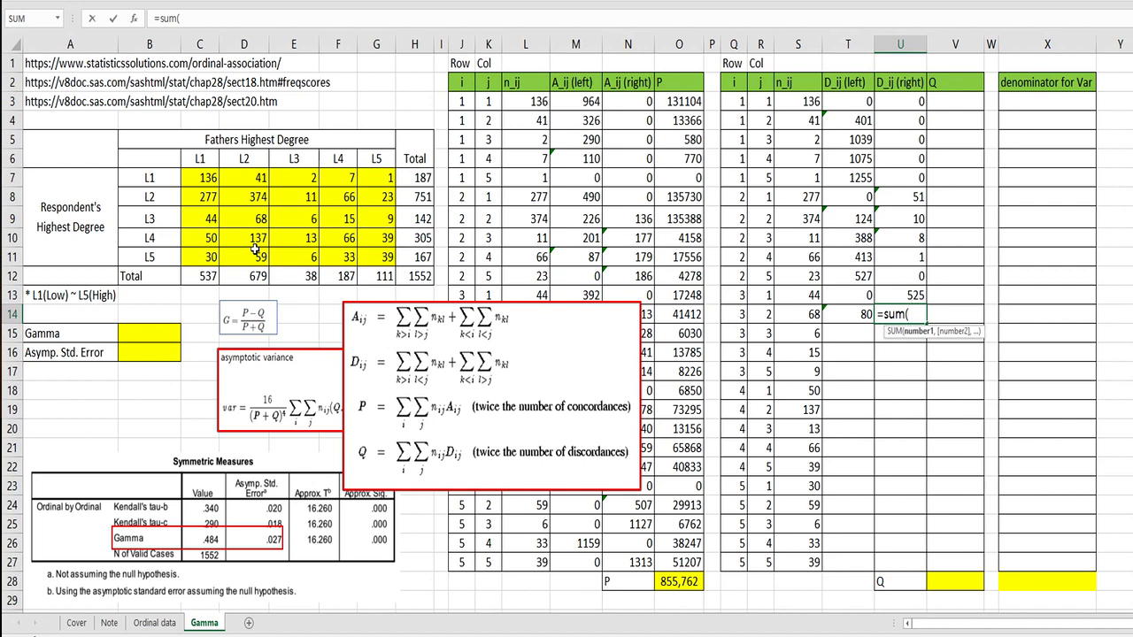
left_click_drag(298, 181, 382, 198)
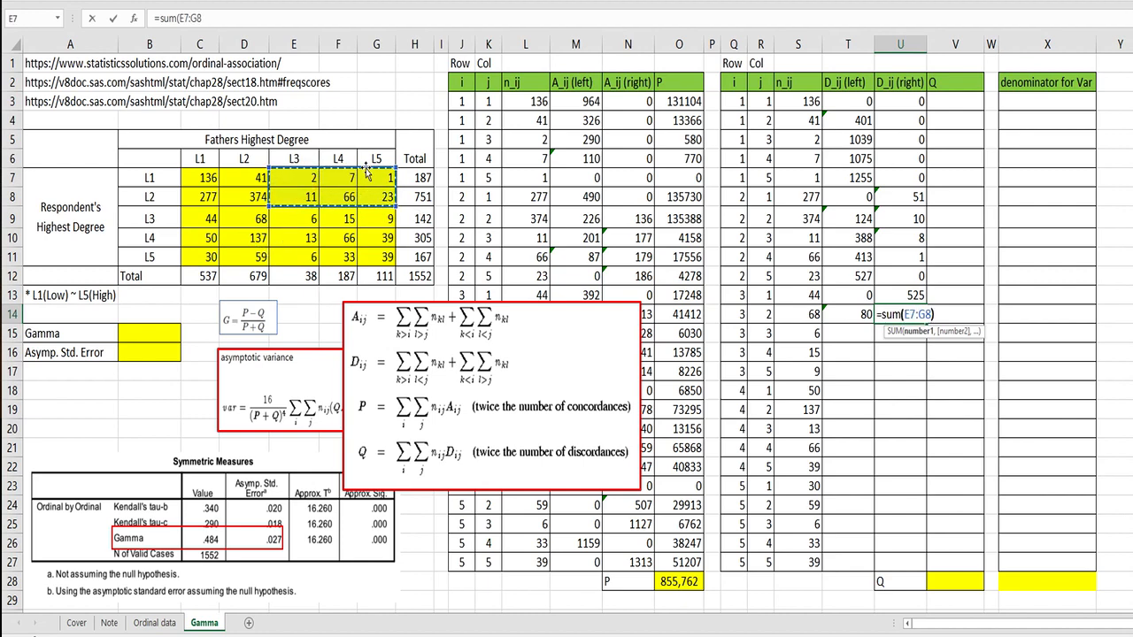
key("Return")
Enter =SUM(C10:D11) in T15 as the D_ij (left) value and =SUM(F7:G8) in U15 as the D_ij (right) value.
key("Left")
type("=sum(")
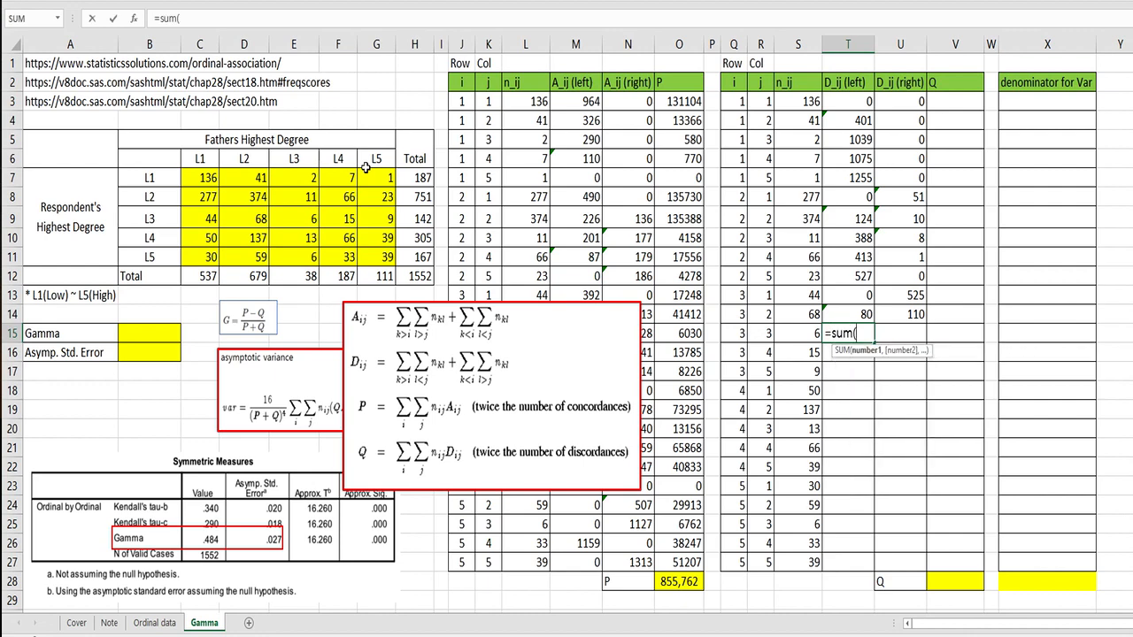
left_click_drag(209, 239, 254, 256)
key("Return")
key("Up")
key("Right")
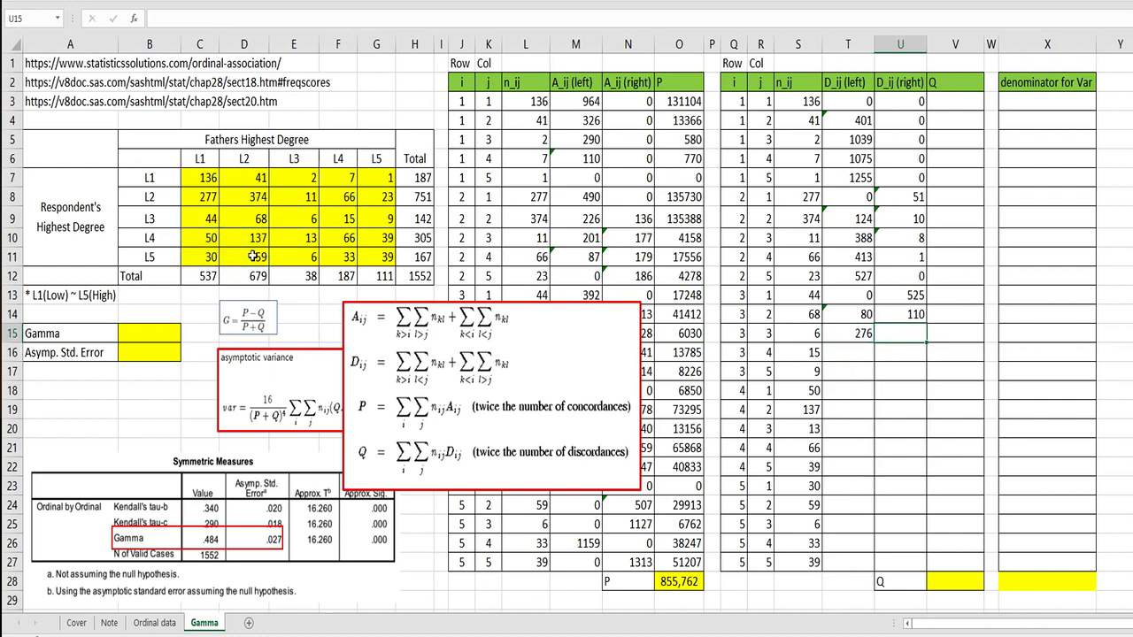
type("=sum(")
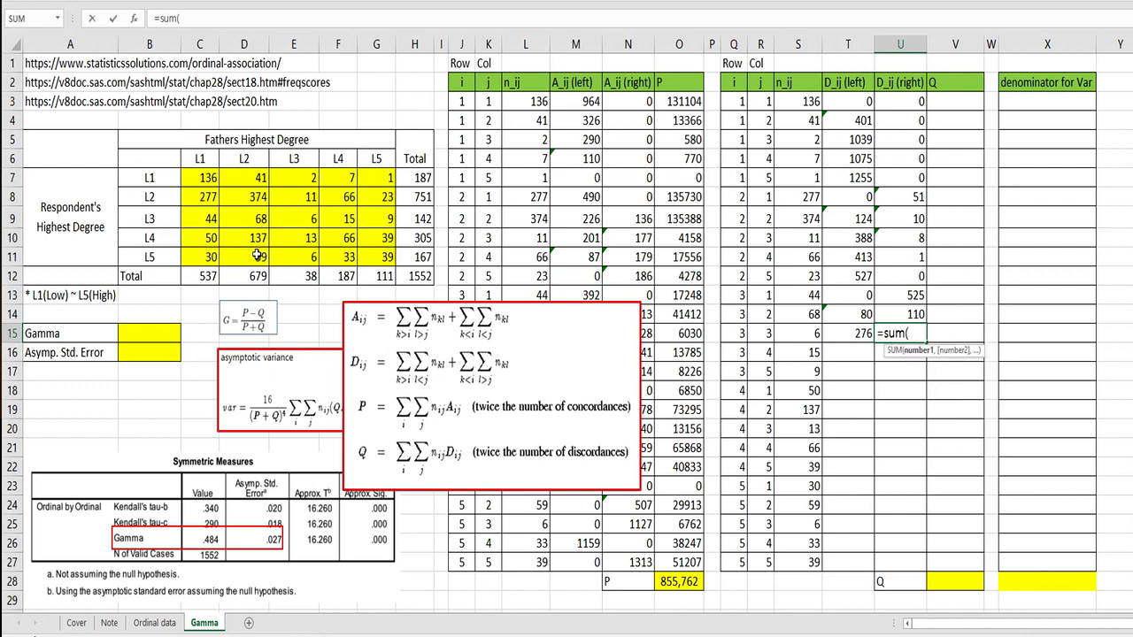
left_click_drag(336, 177, 389, 201)
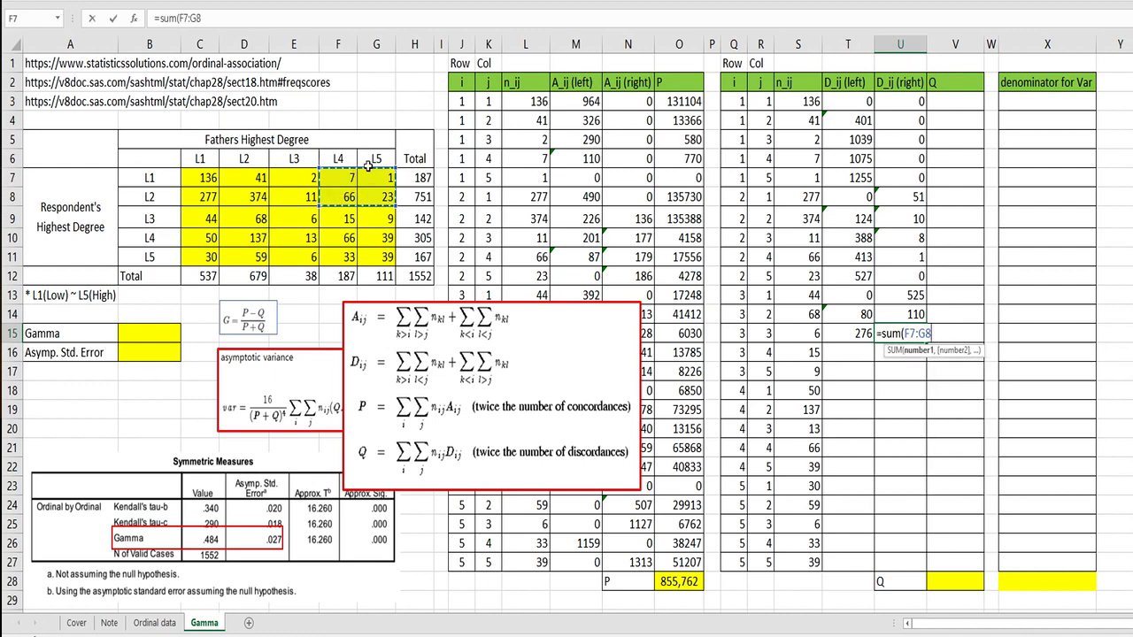
key("Return")
Enter =SUM(C10:E11) in T16 as the D_ij (left) value and =SUM(G7:G8) in U16 as the D_ij (right) value.
key("Left")
type("=sum")
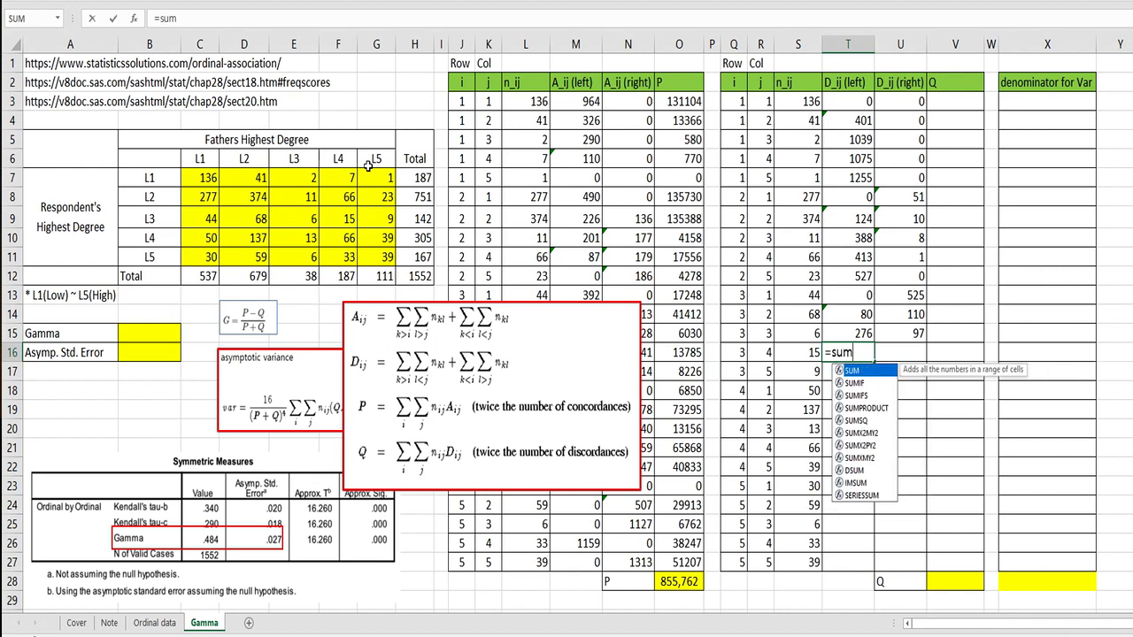
type("(")
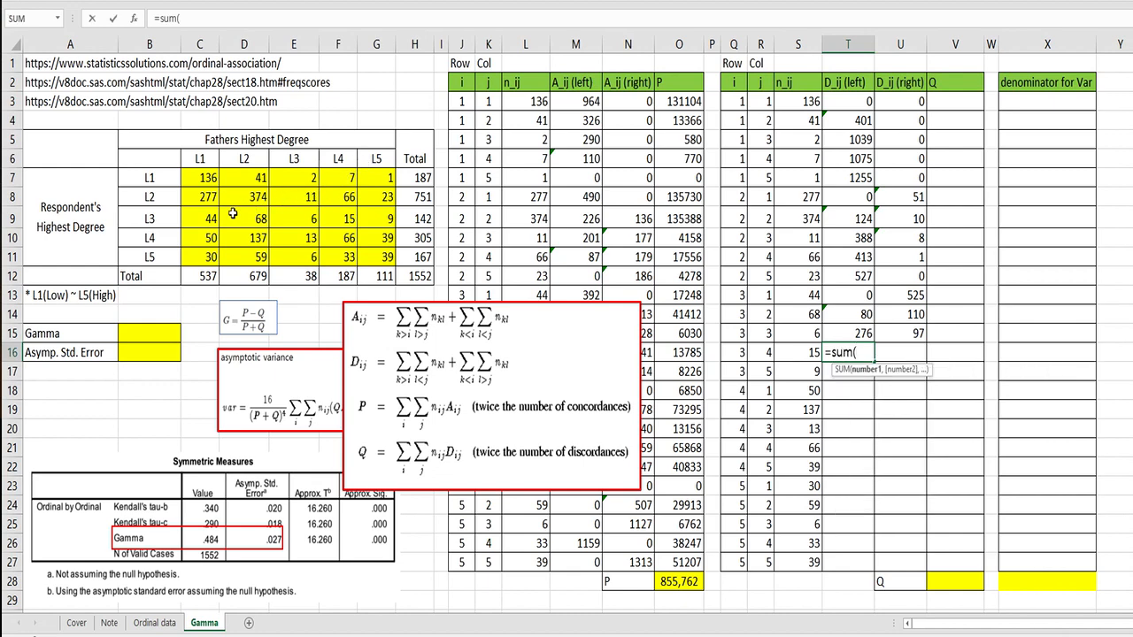
left_click_drag(202, 237, 287, 257)
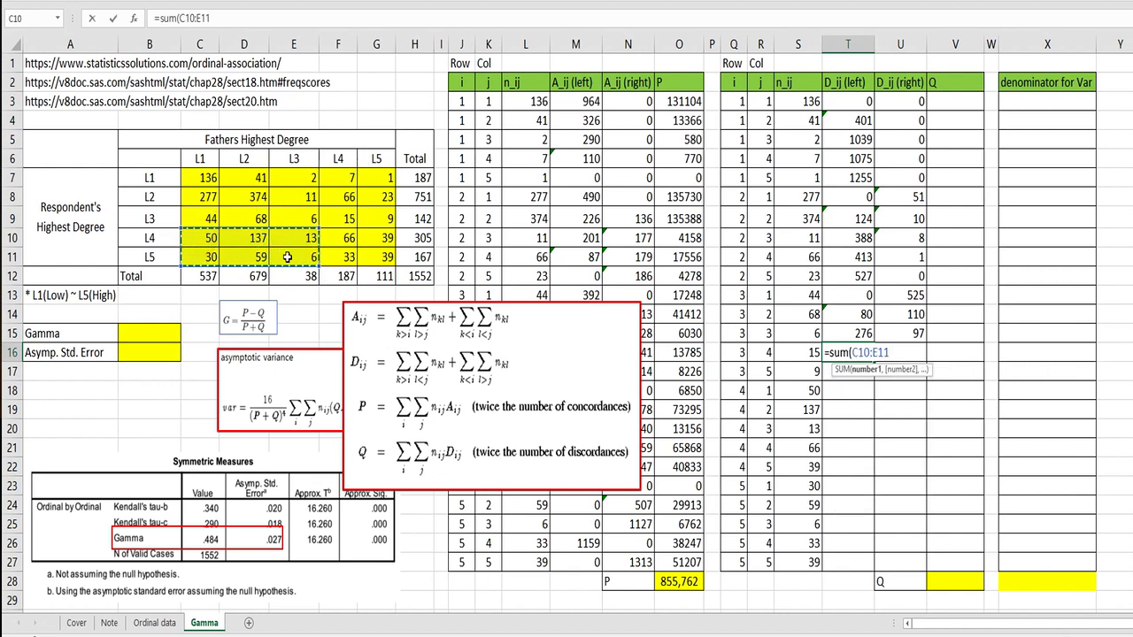
key("Return")
key("Up")
key("Right")
type("=sum(")
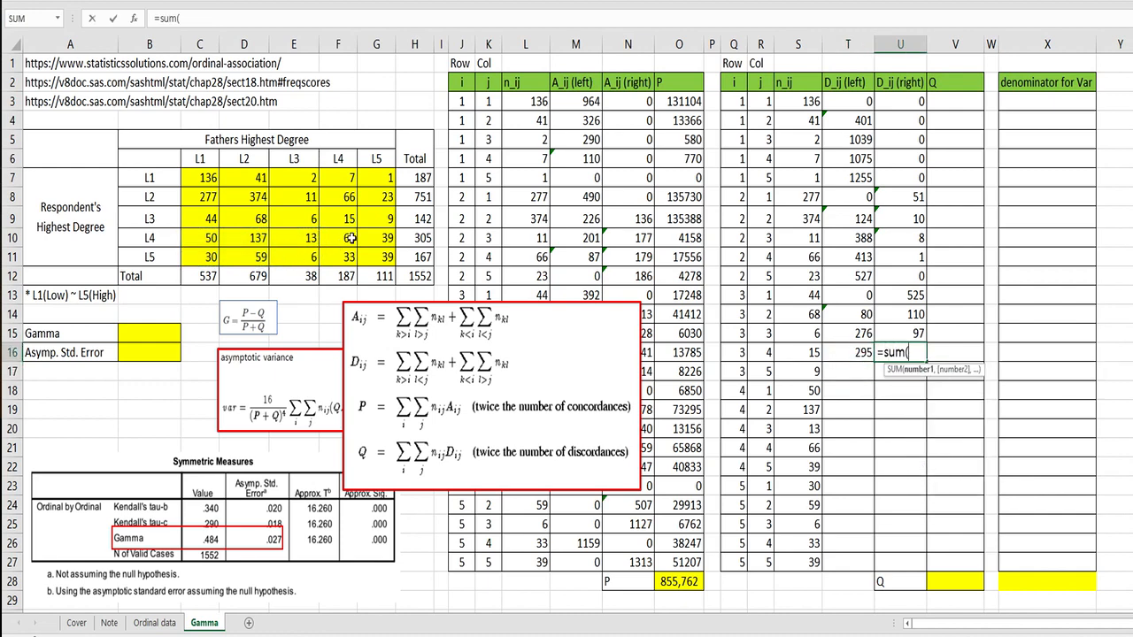
left_click_drag(387, 181, 387, 199)
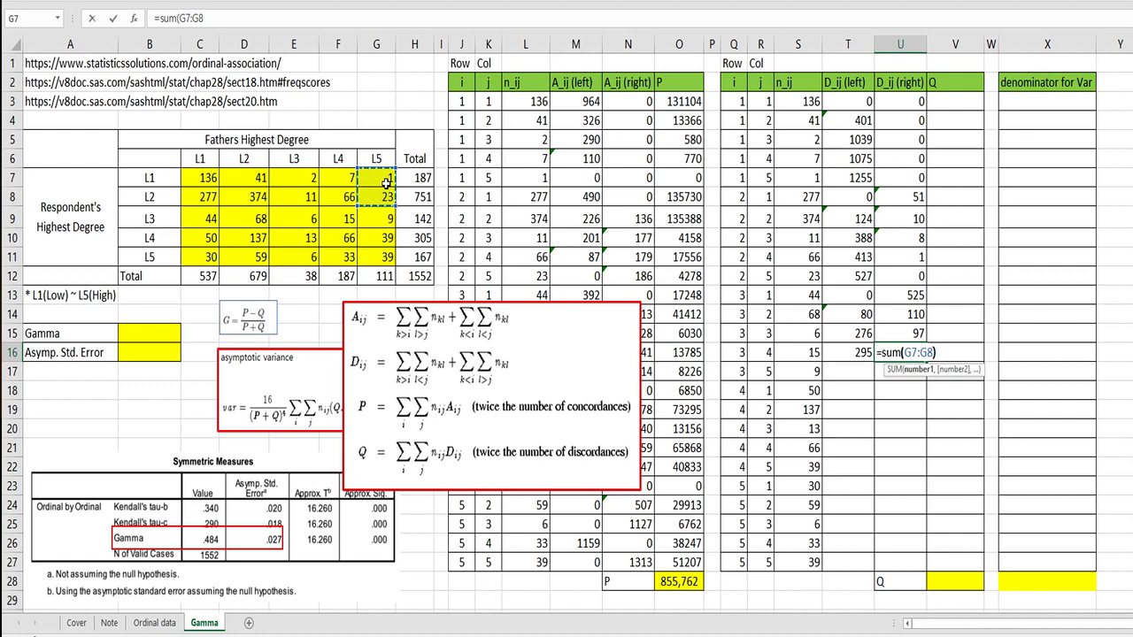
key("Return")
Enter =SUM(C10:F11) in T17 as the D_ij (left) value and 0 in U17 as the D_ij (right) value.
type("=sum(")
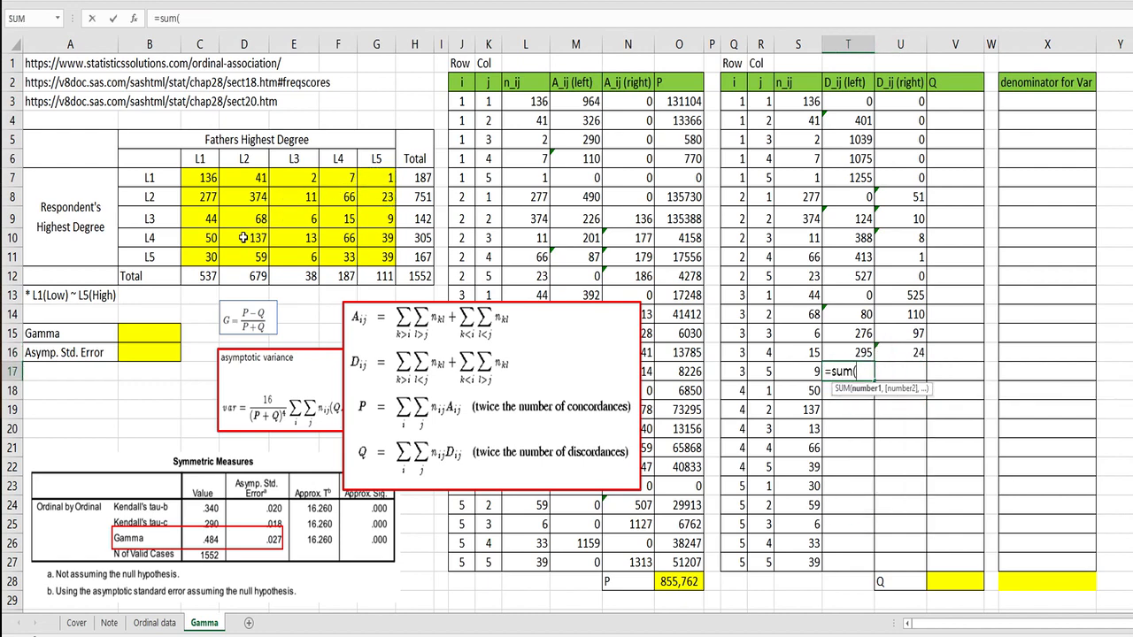
left_click_drag(206, 243, 327, 262)
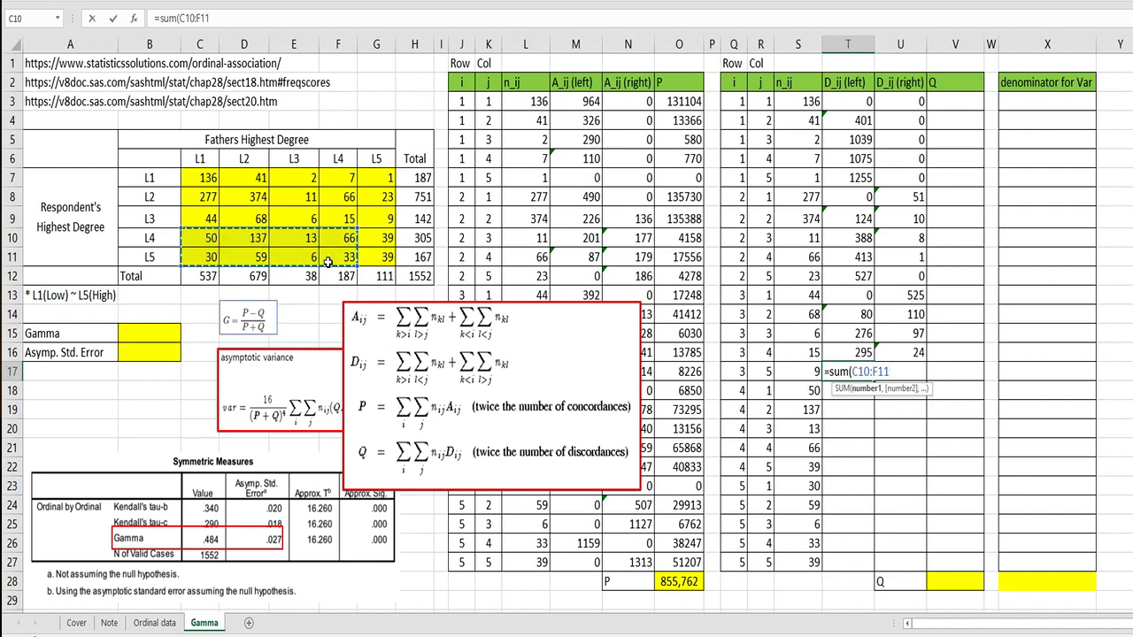
key("Return")
key("Up")
key("Right")
type("=su")
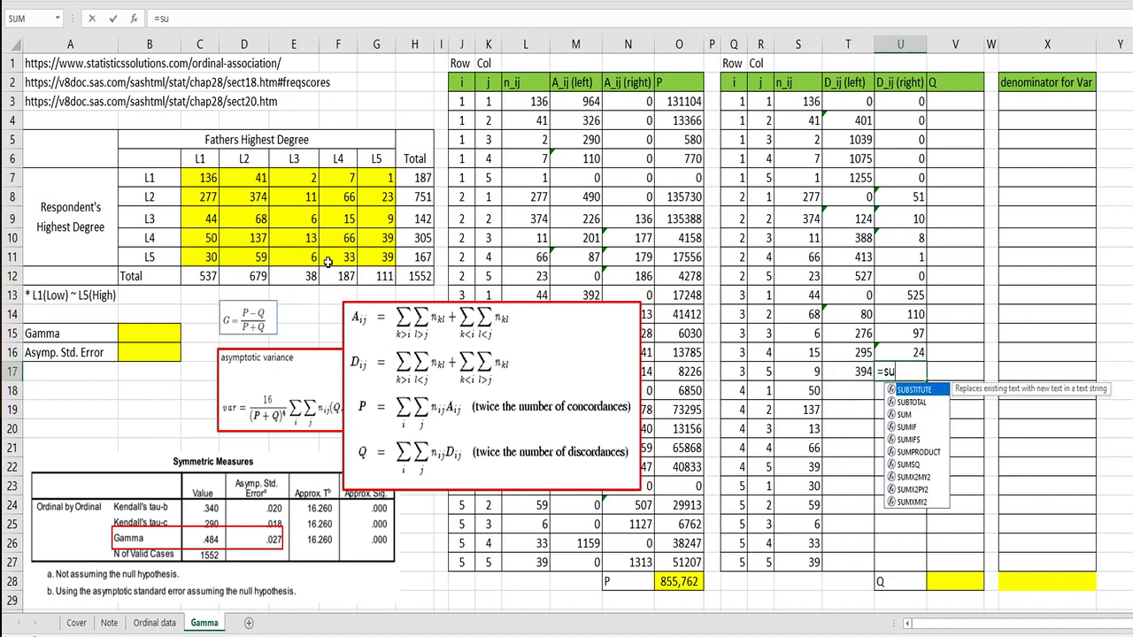
type("m(")
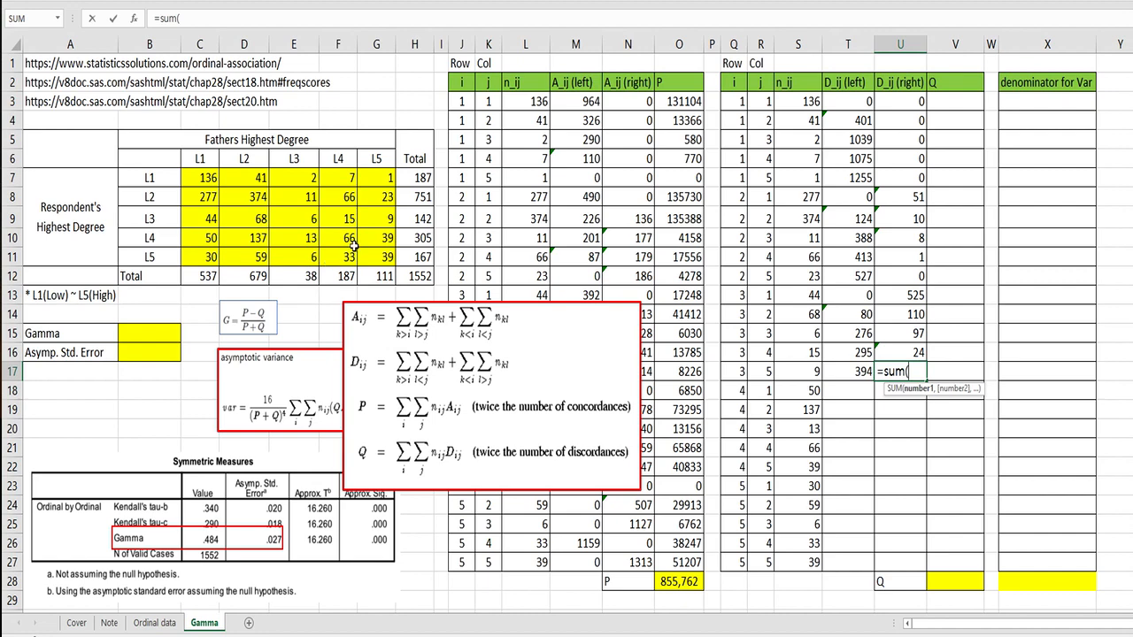
key("Escape")
type("0")
key("Return")
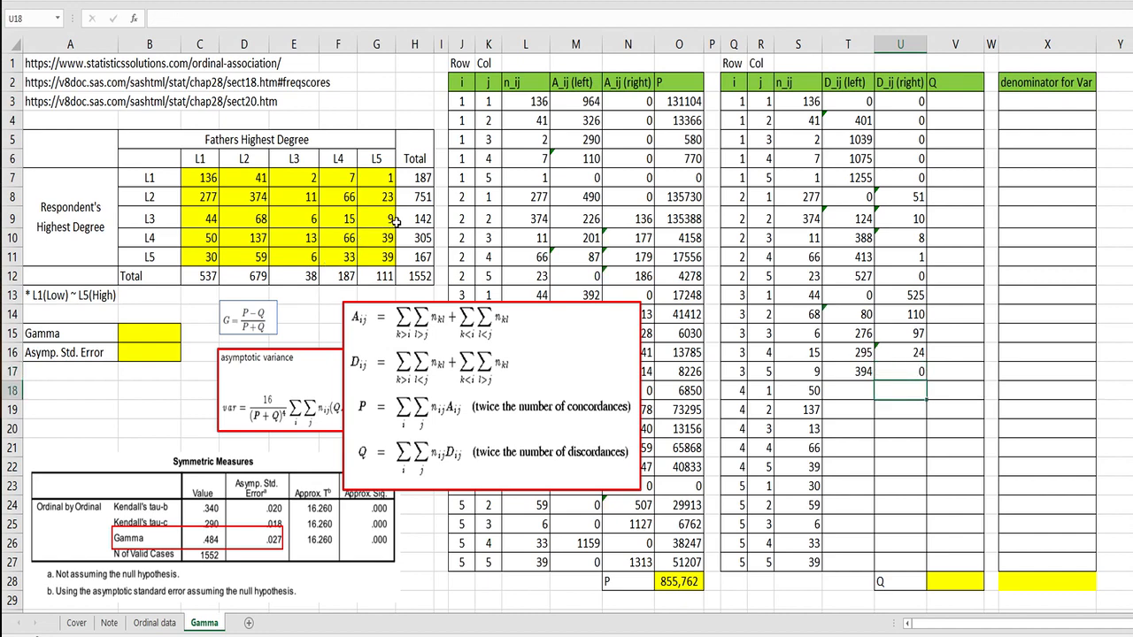
Enter 0 in T18 as the D_ij (left) value and =SUM(D7:G9) in U18 as the D_ij (right) value.
key("Left")
type("0")
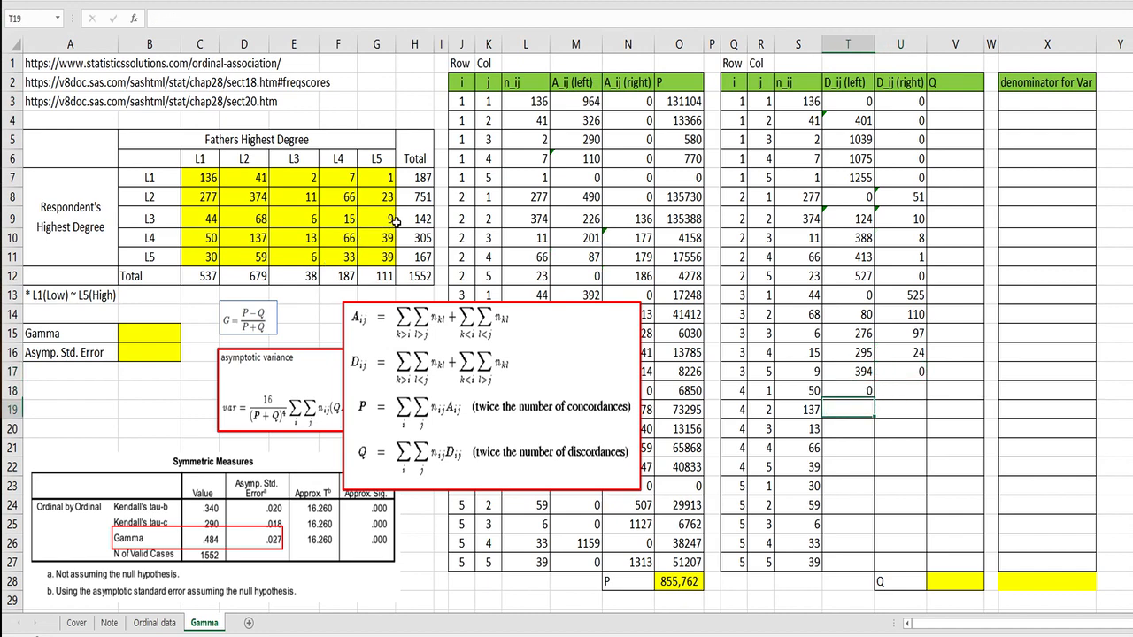
key("Right")
type("=sum(")
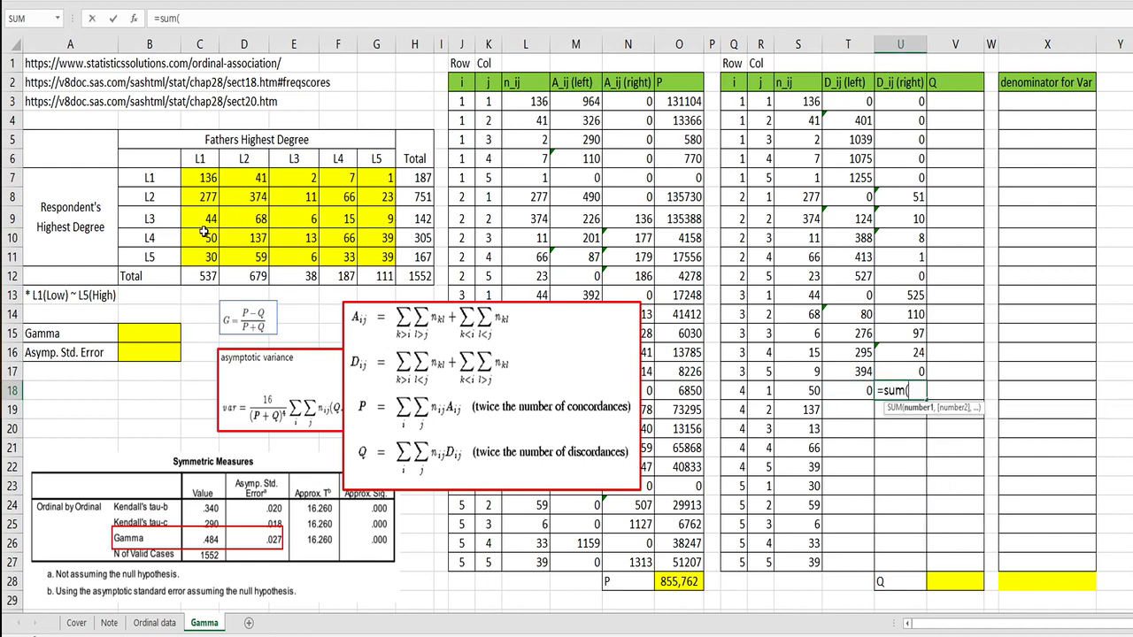
left_click_drag(251, 178, 350, 201)
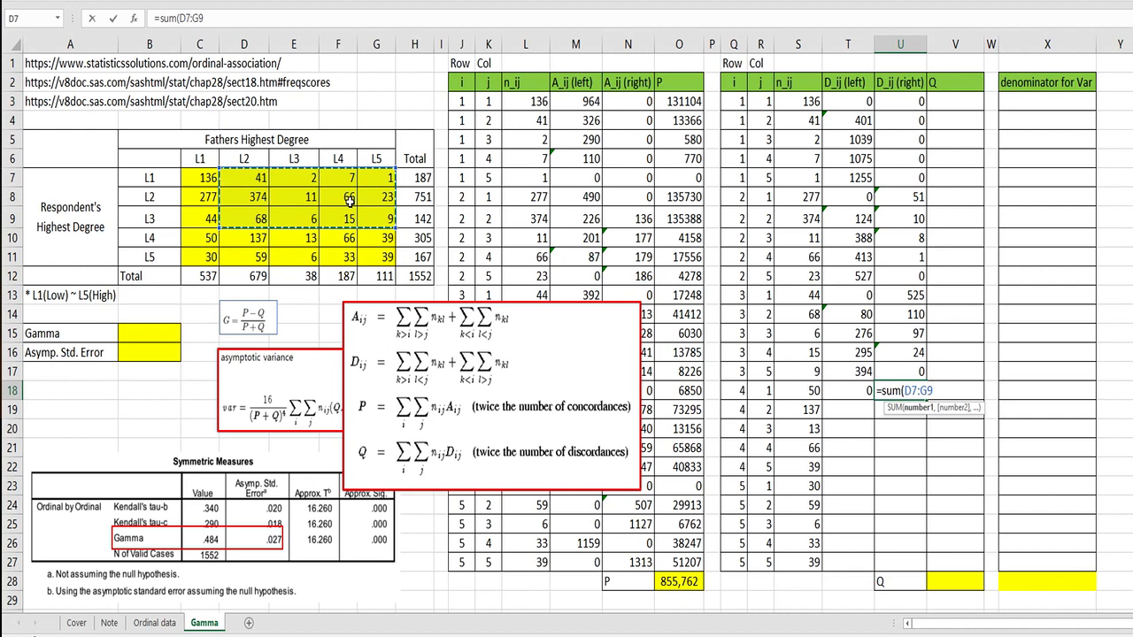
key("Return")
Enter =SUM(C11) in T19 as the D_ij (left) value and =SUM(E7:G9) in U19 as the D_ij (right) value.
key("Left")
type("=")
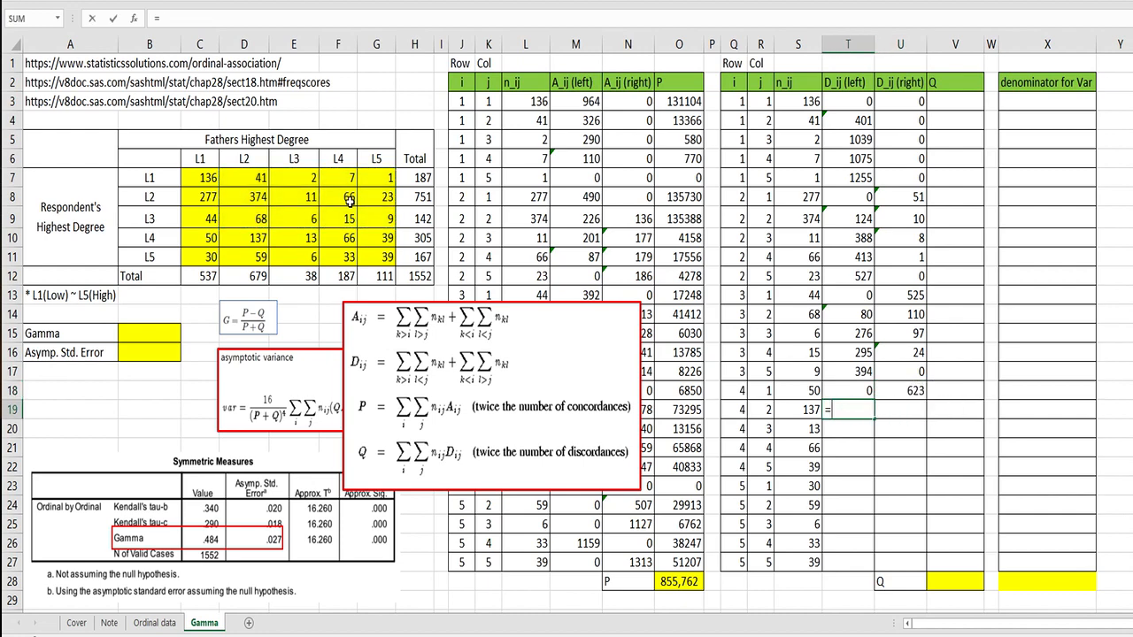
type("sum(")
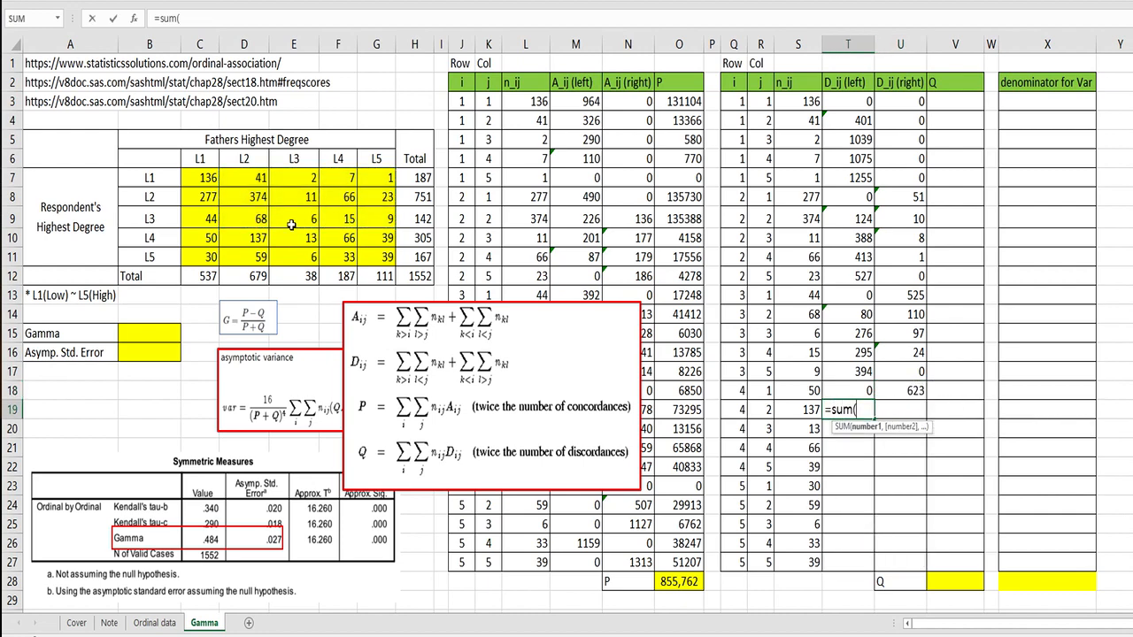
left_click(214, 255)
key("Return")
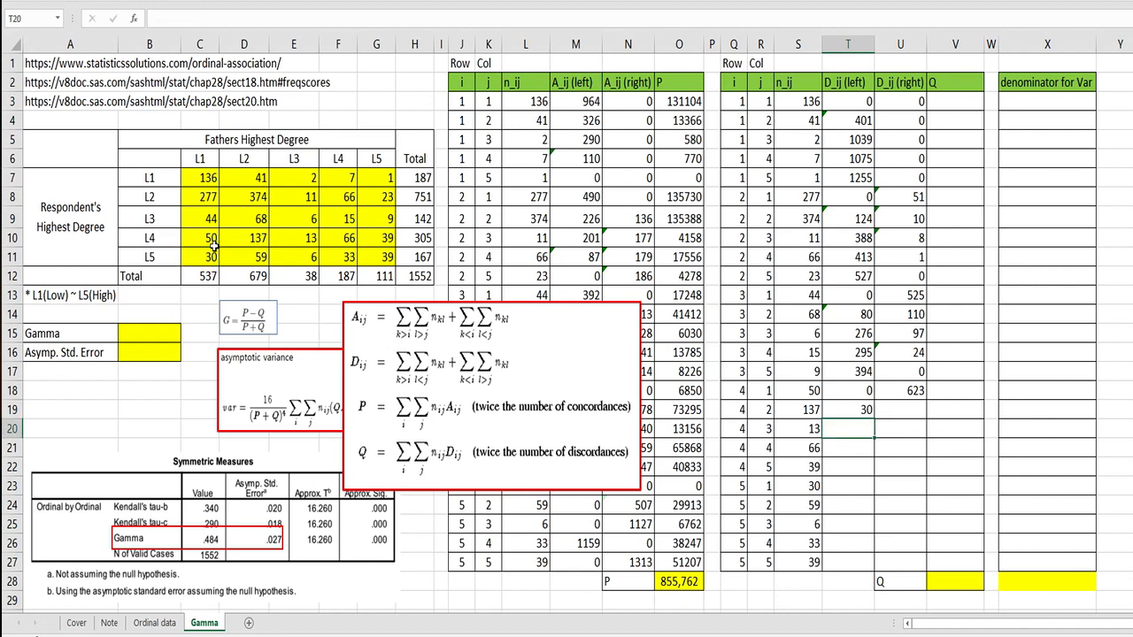
key("Up")
key("Right")
type("=sum(")
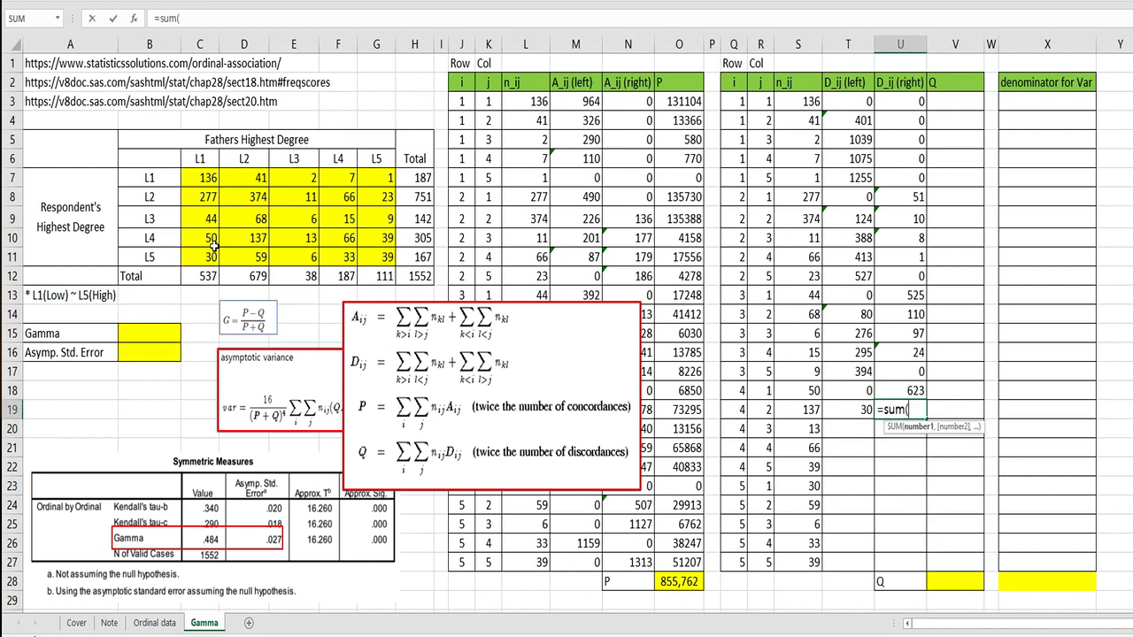
left_click_drag(295, 178, 370, 214)
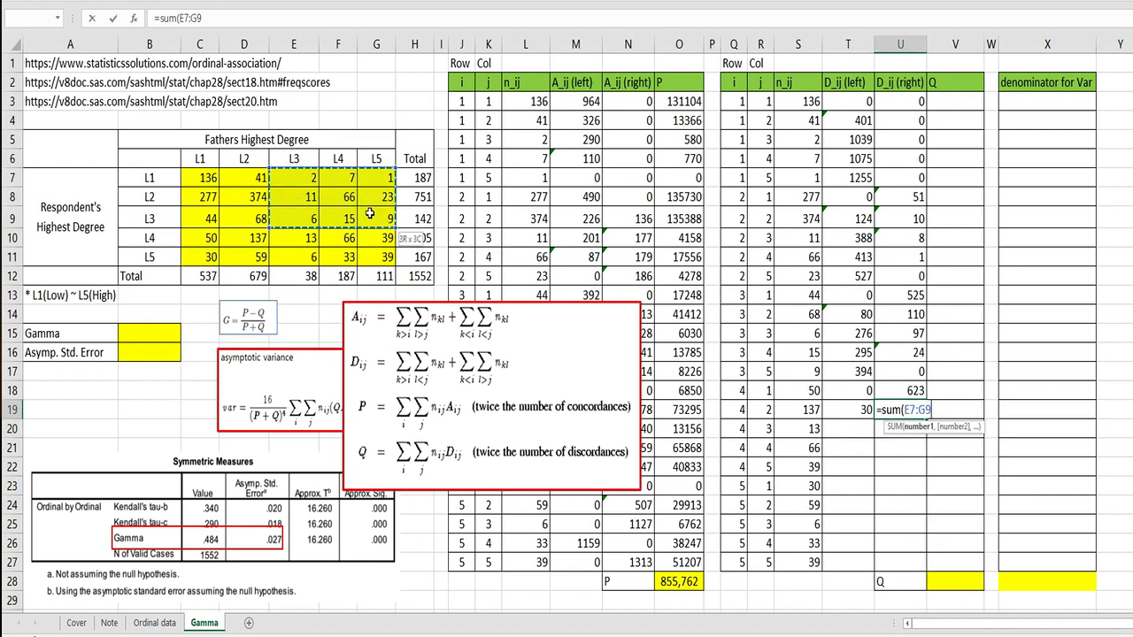
type(")")
key("Return")
Enter =SUM(C11:D11) in T20 as the D_ij (left) value and =SUM(F7:G9) in U20 as the D_ij (right) value.
key("Left")
type("=")
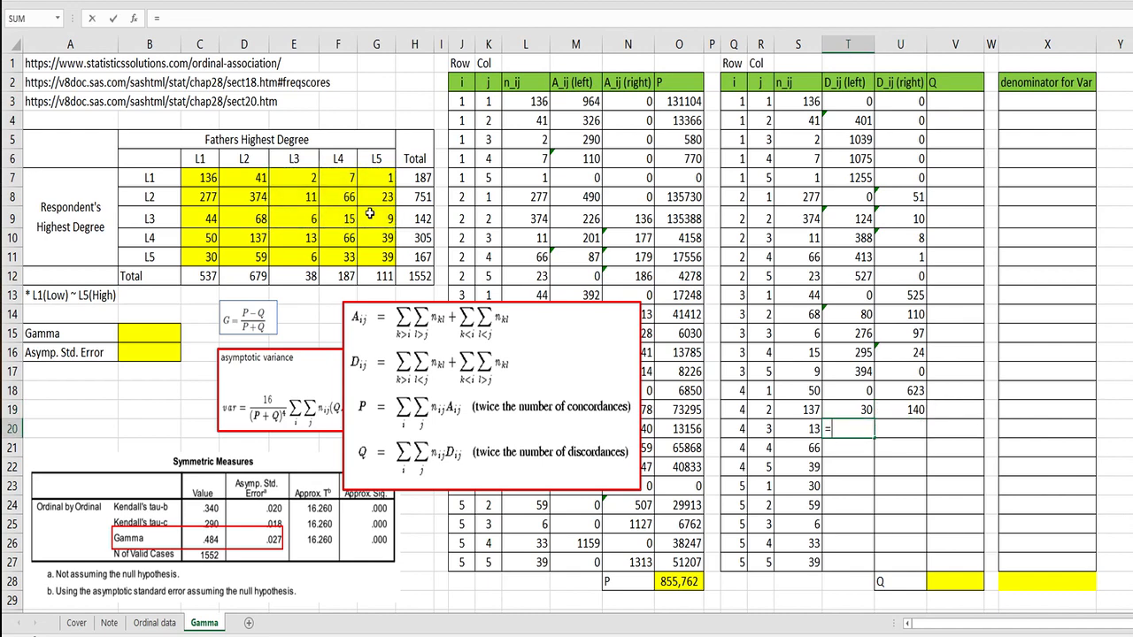
type("sum(")
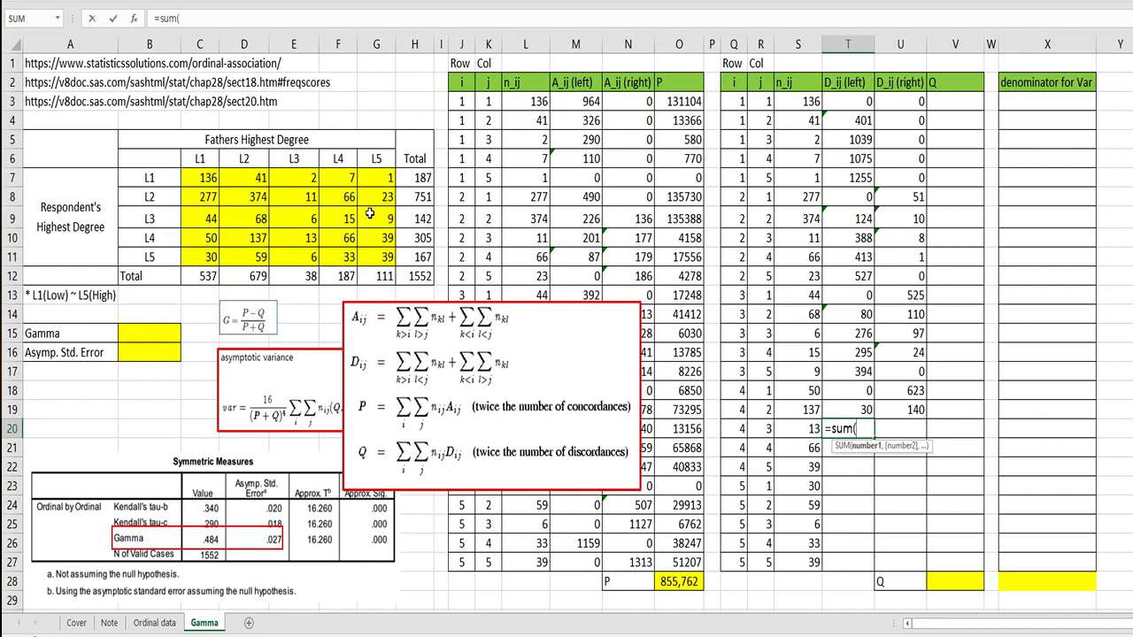
left_click_drag(246, 258, 211, 256)
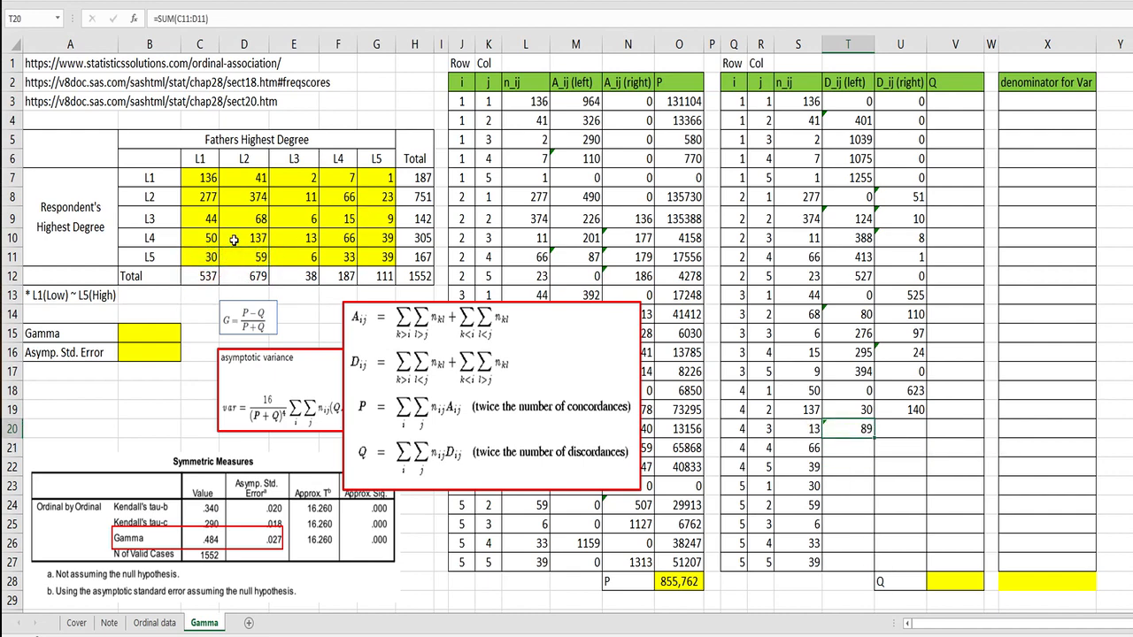
key("Tab")
type("=sum(")
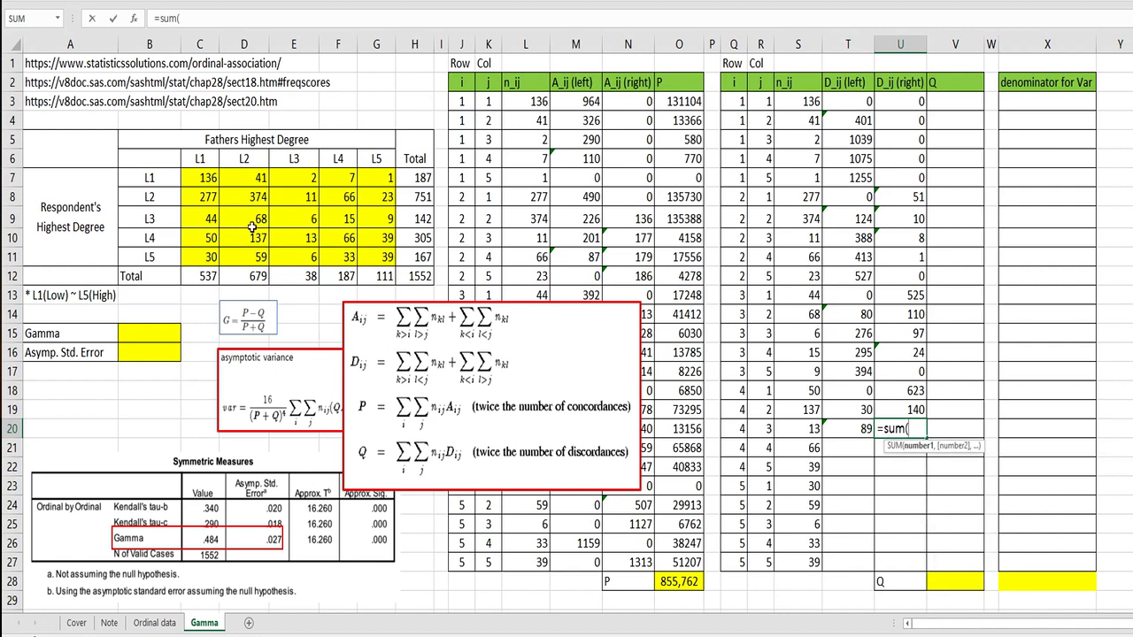
left_click_drag(338, 177, 381, 223)
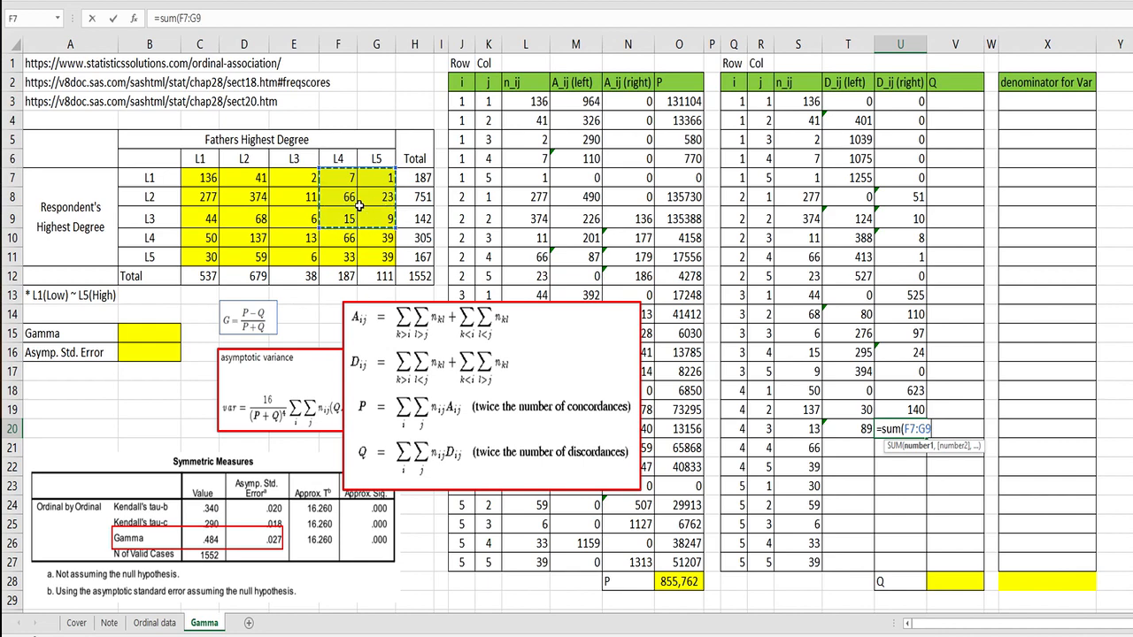
key("Return")
Enter =SUM(C11:E11) in T21 as the D_ij (left) value and =SUM(G7:G9) in U21 as the D_ij (right) value.
type("=")
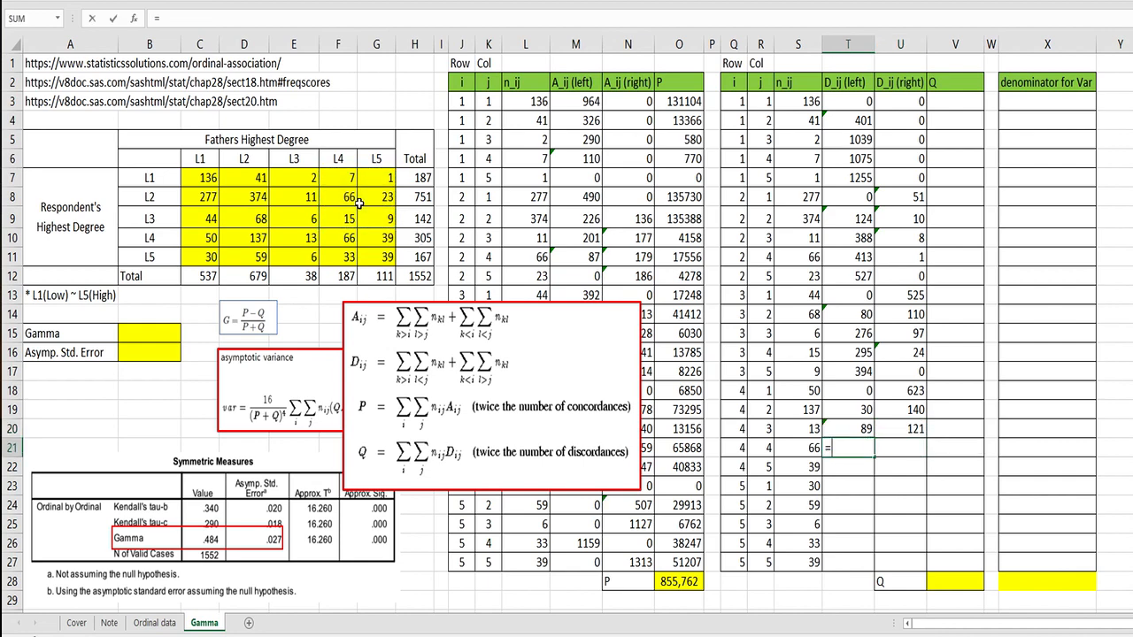
type("sum(")
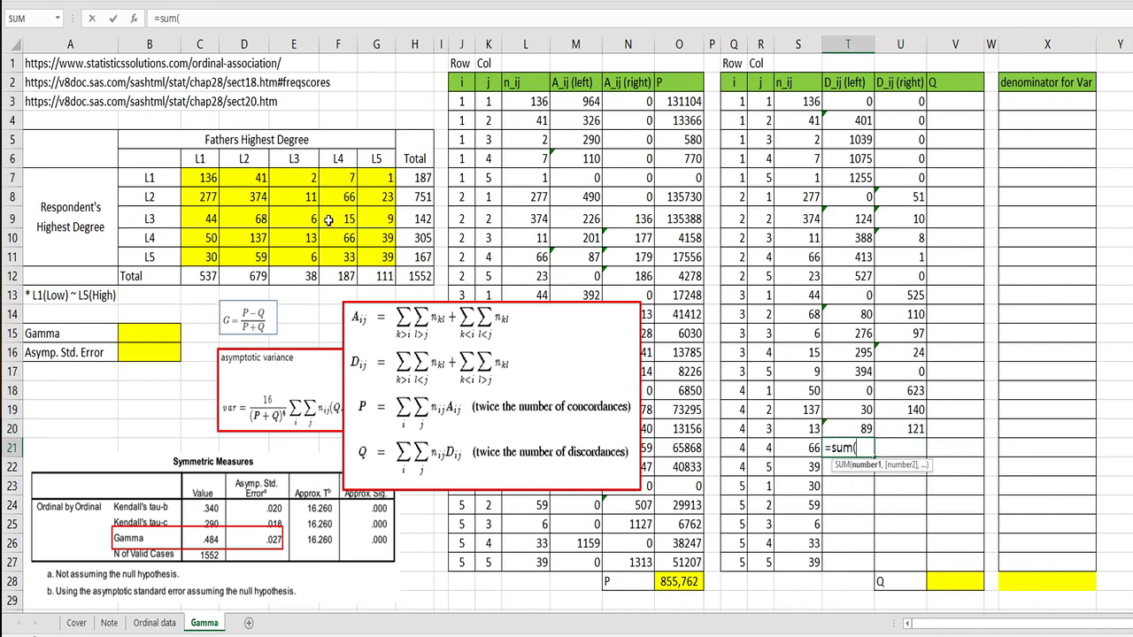
left_click_drag(299, 257, 203, 257)
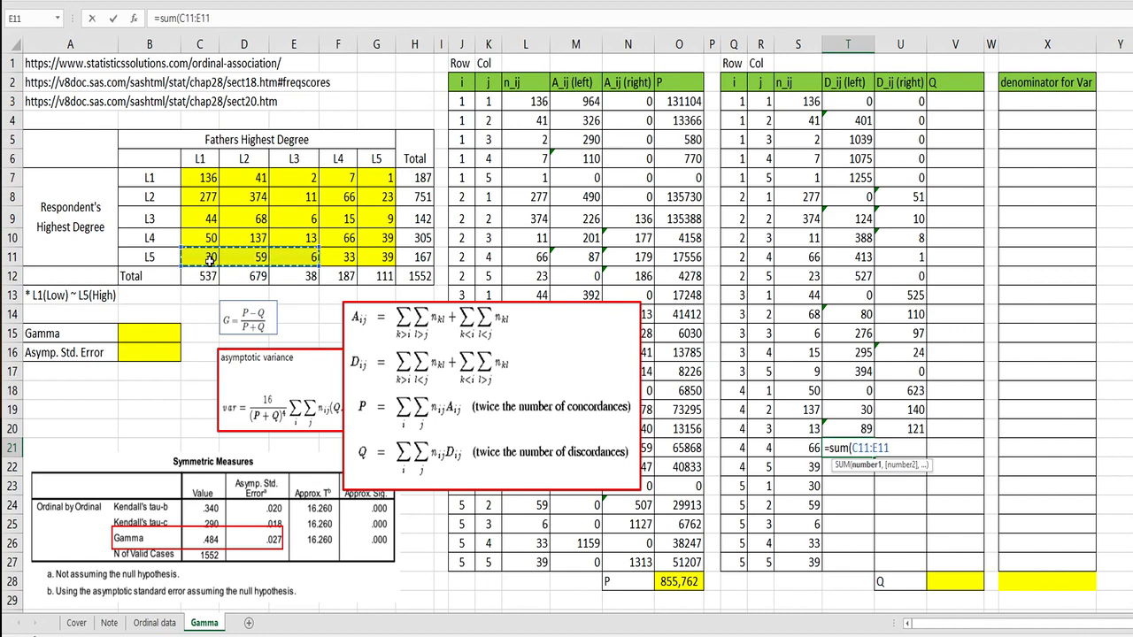
key("Return")
key("Up")
key("Right")
type("=sum(")
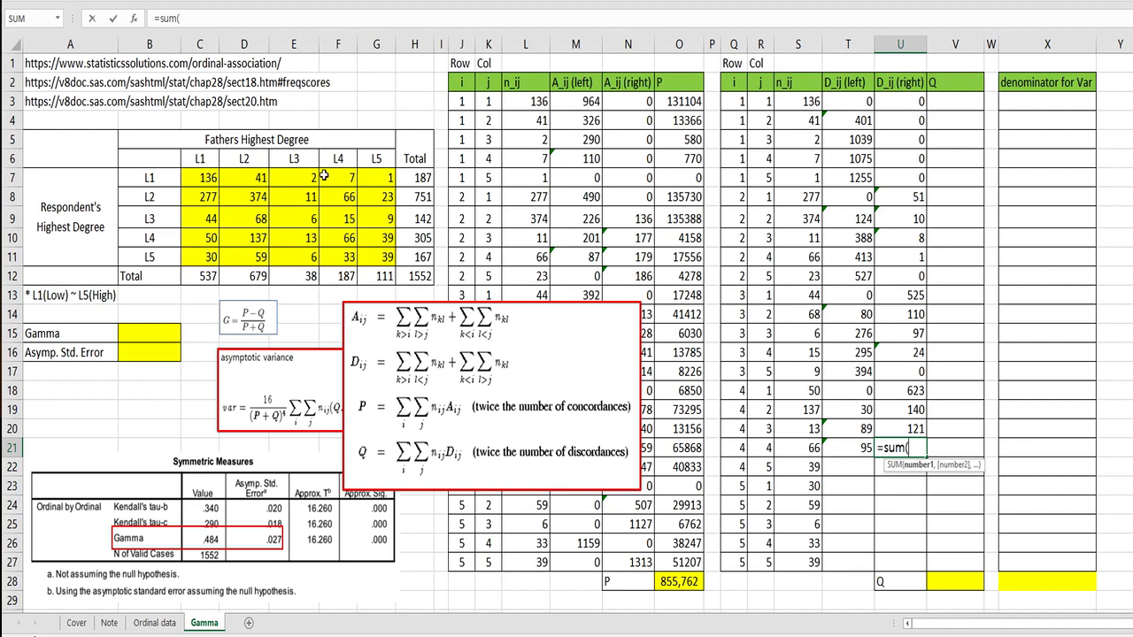
left_click_drag(376, 177, 381, 217)
type(")")
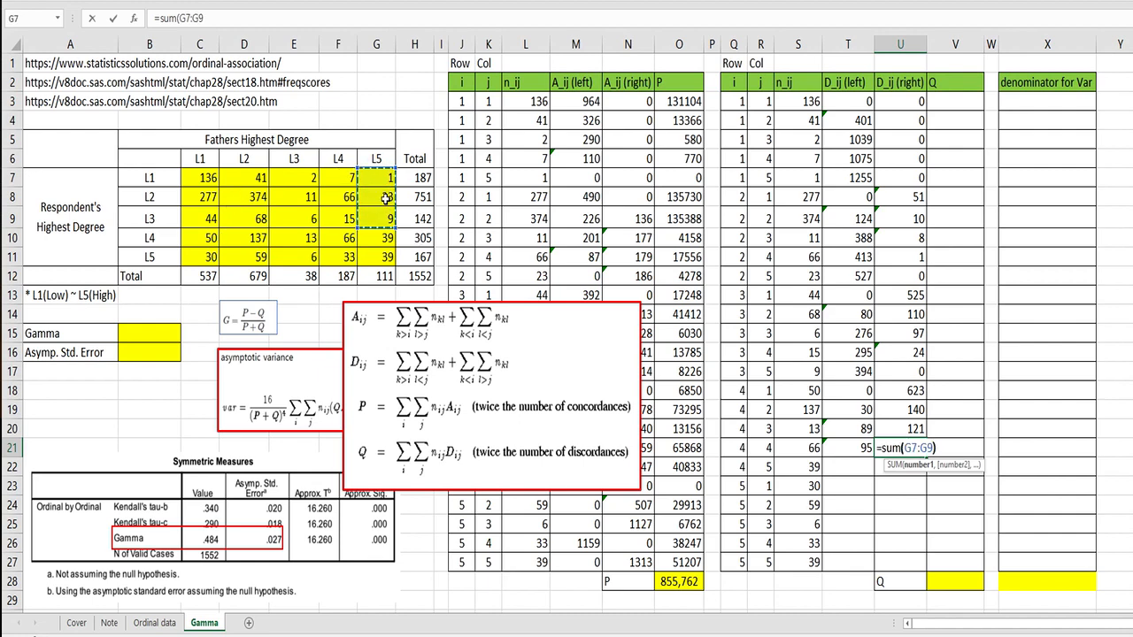
key("Return")
Enter =SUM(C11:F11) in T22 as the D_ij (left) value and 0 in U22 as the D_ij (right) value.
key("Left")
type("=")
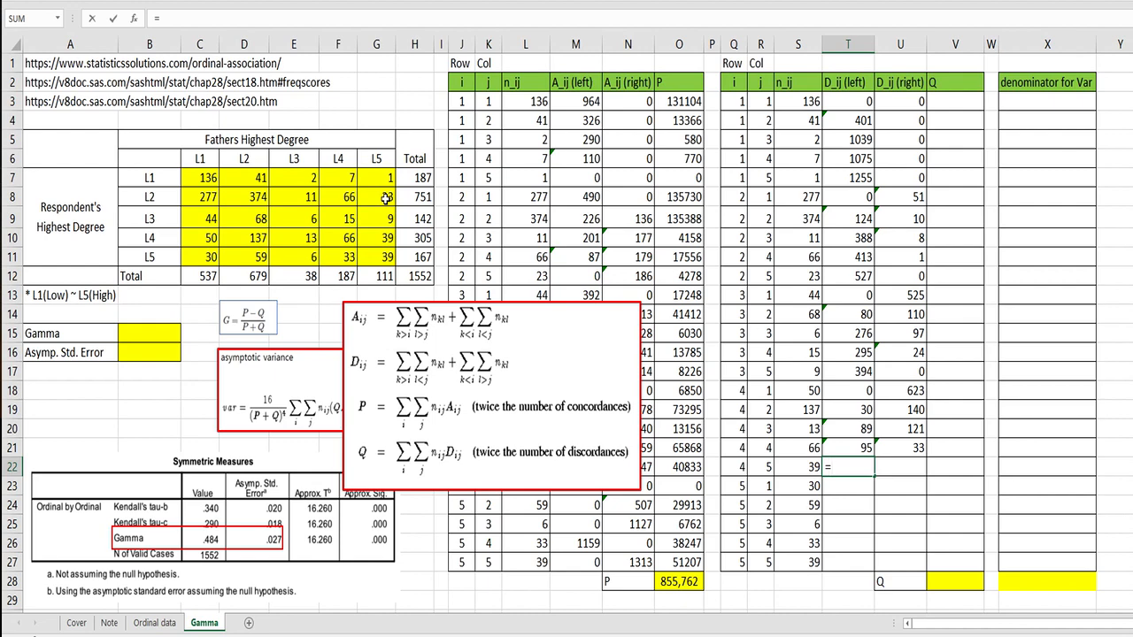
type("sum(")
left_click_drag(354, 253, 210, 254)
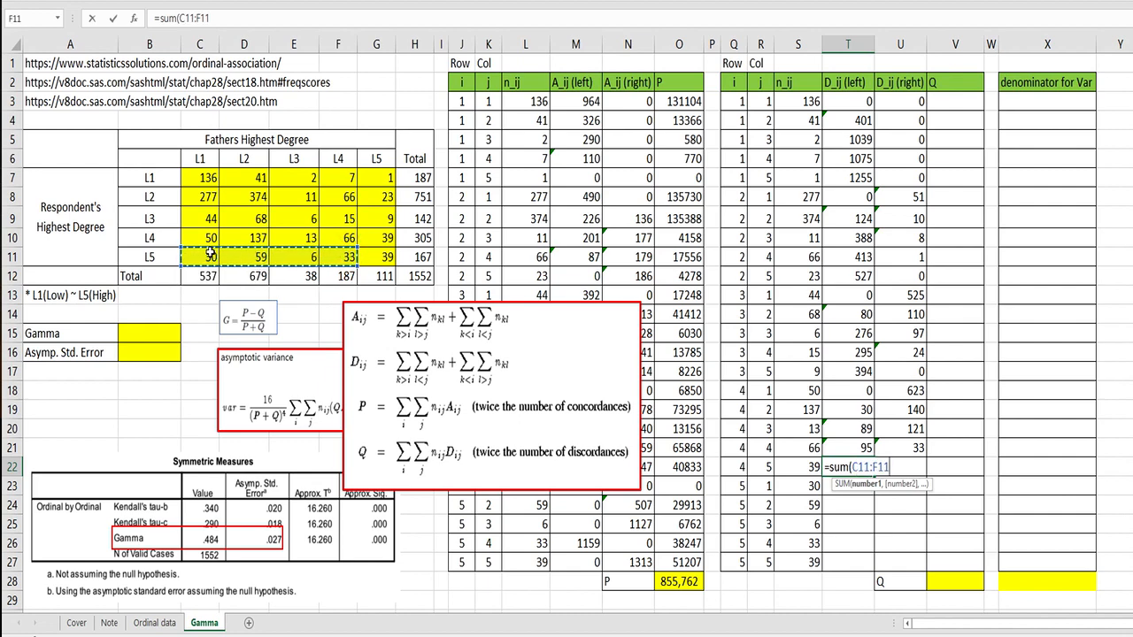
key("Return")
key("Right")
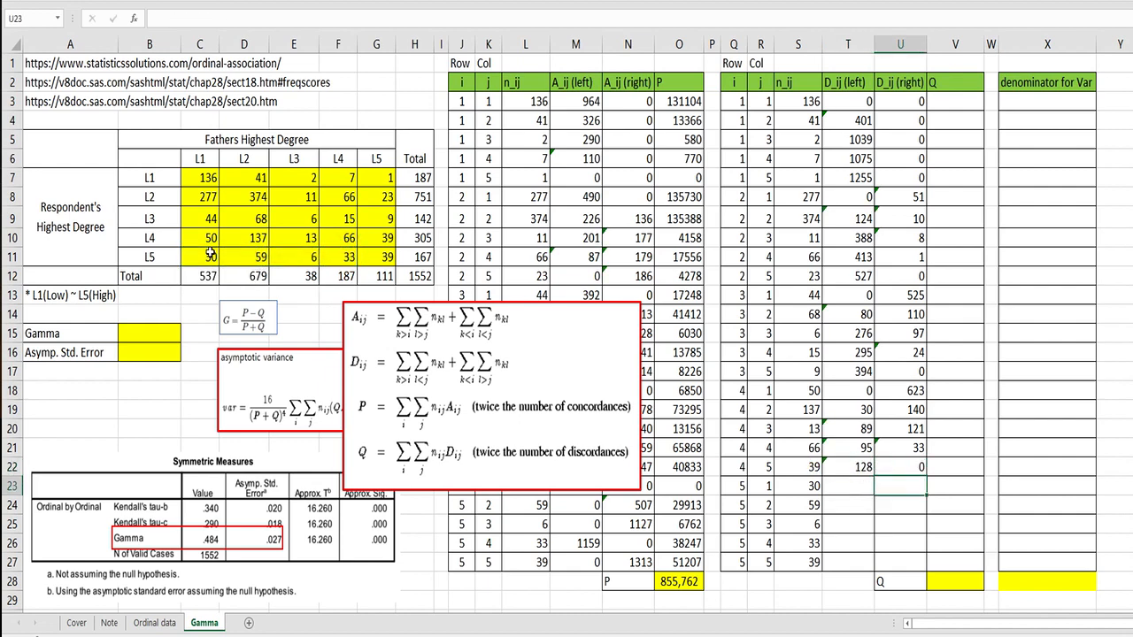
Enter 0 in T23 as the D_ij (left) value and =SUM(D7:G10) in U23 as the D_ij (right) value.
key("Left")
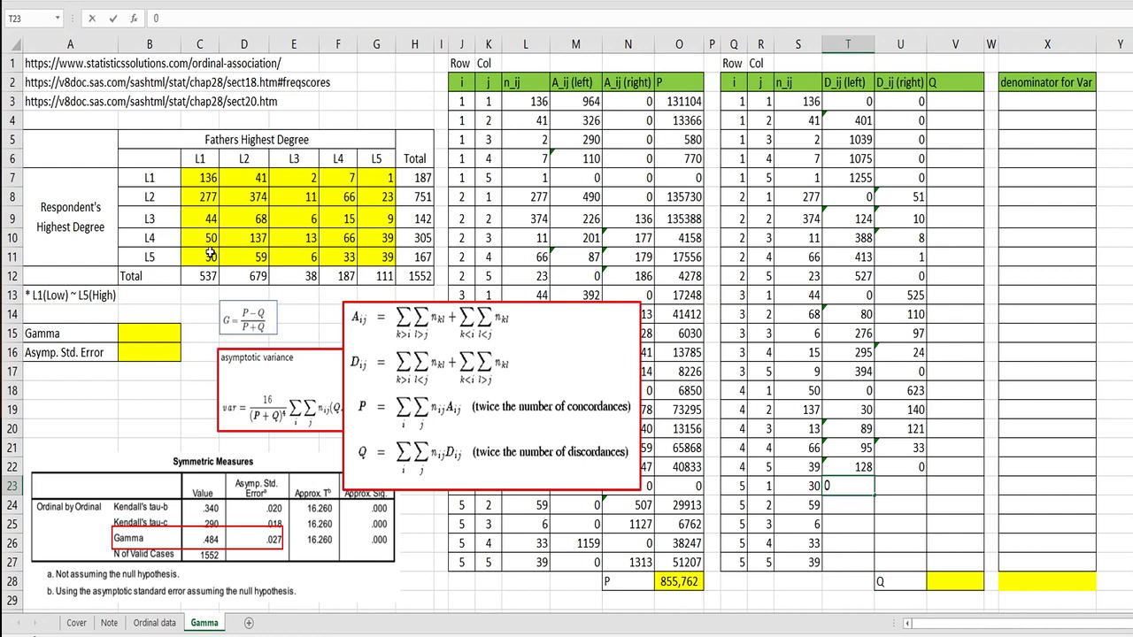
type("0")
key("Return")
key("Up")
key("Right")
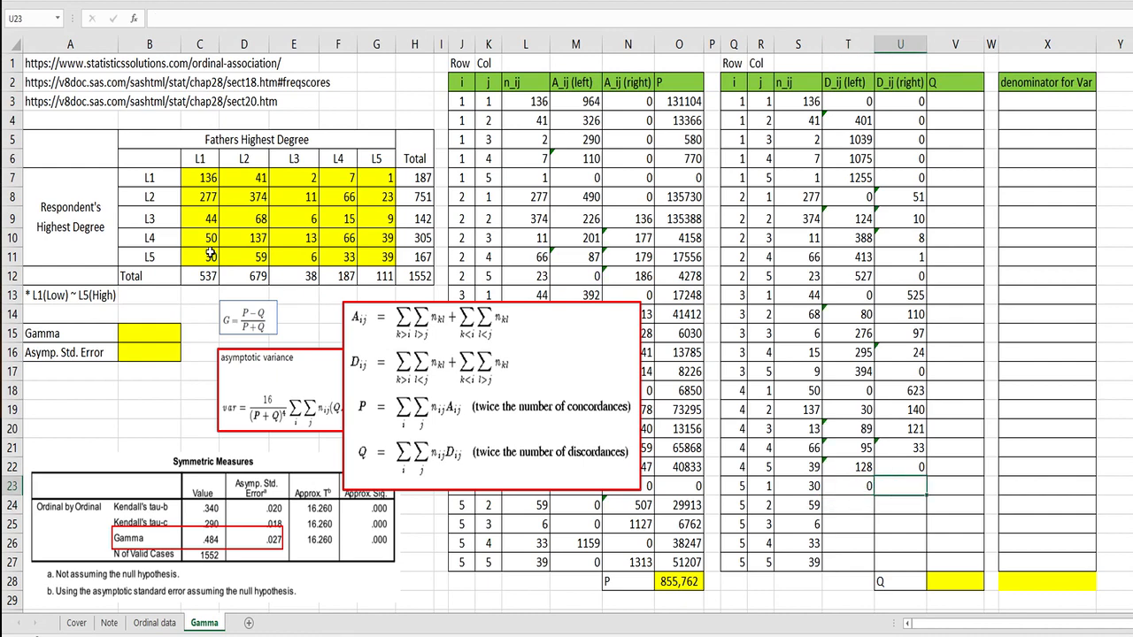
type("=sum(")
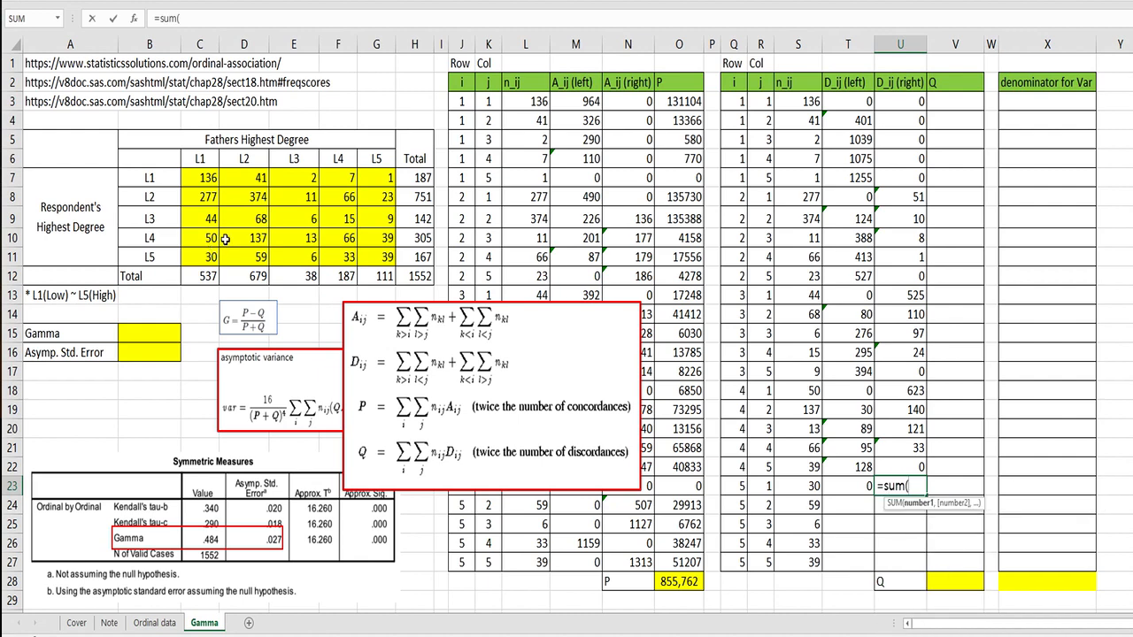
left_click_drag(258, 181, 362, 228)
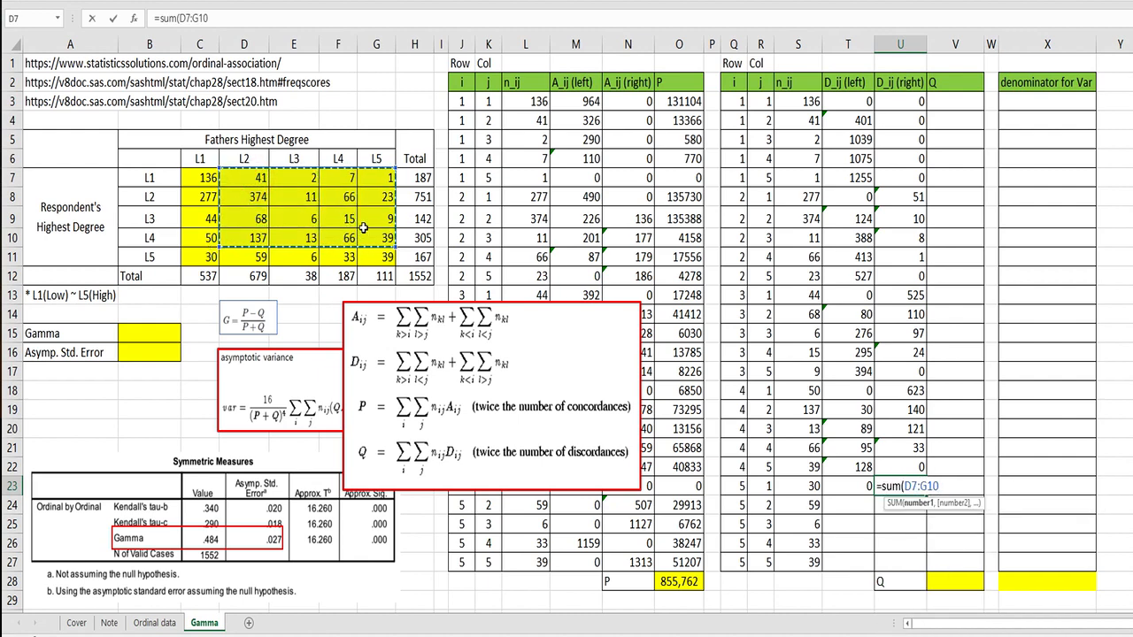
key("Return")
Enter 0 in T24 as the D_ij (left) value and =SUM(E7:G10) in U24 as the D_ij (right) value.
key("Left")
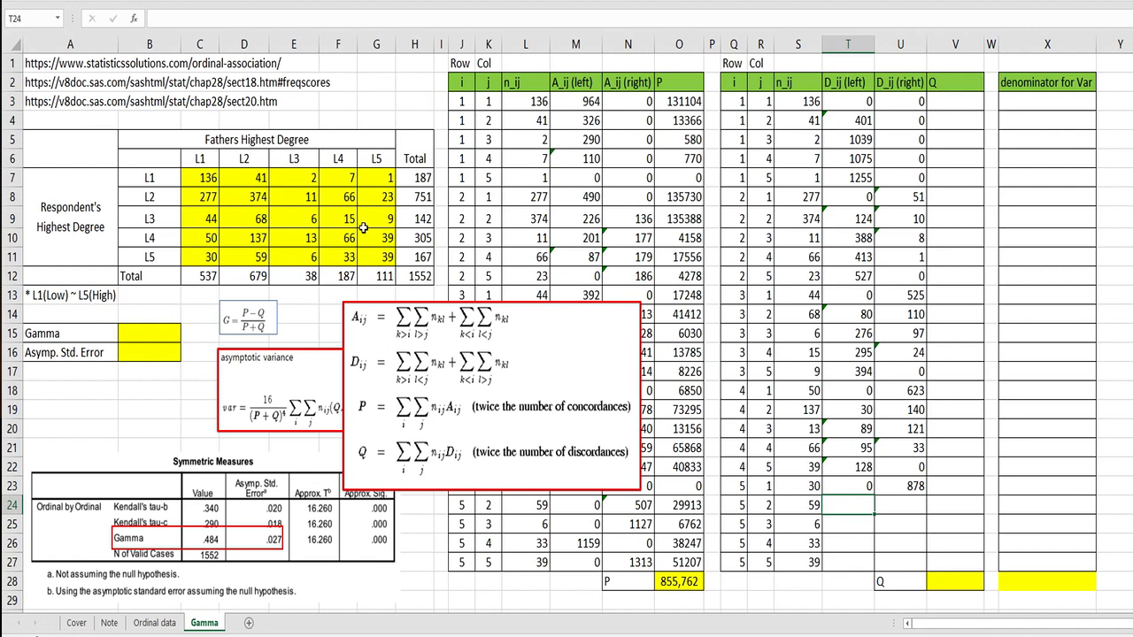
type("0")
key("Tab")
type("=sum(")
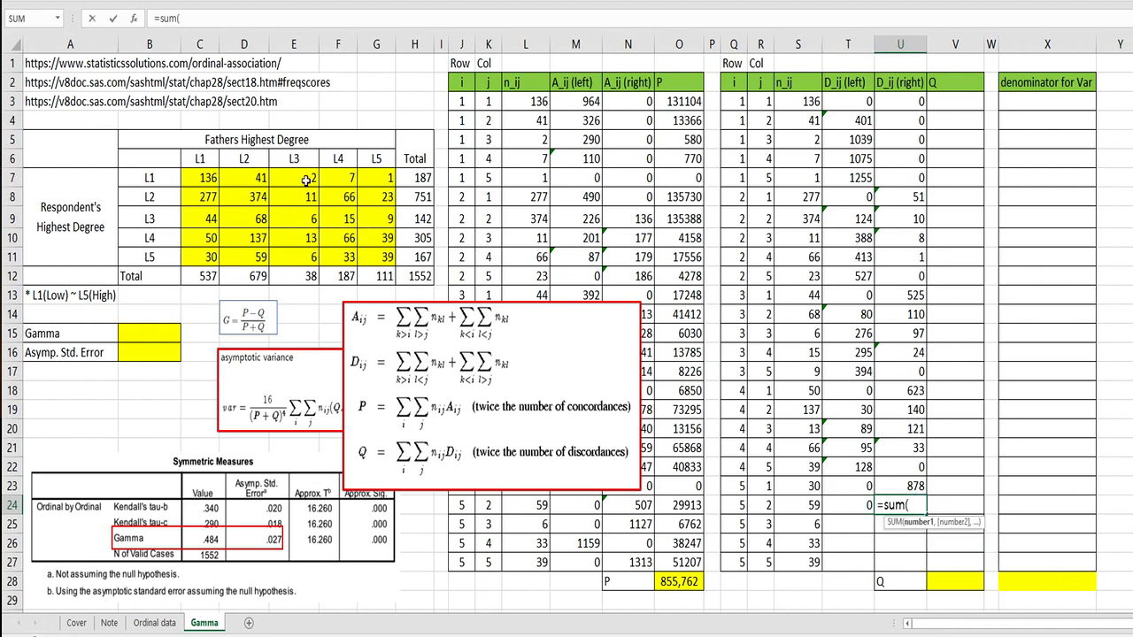
left_click_drag(306, 181, 379, 234)
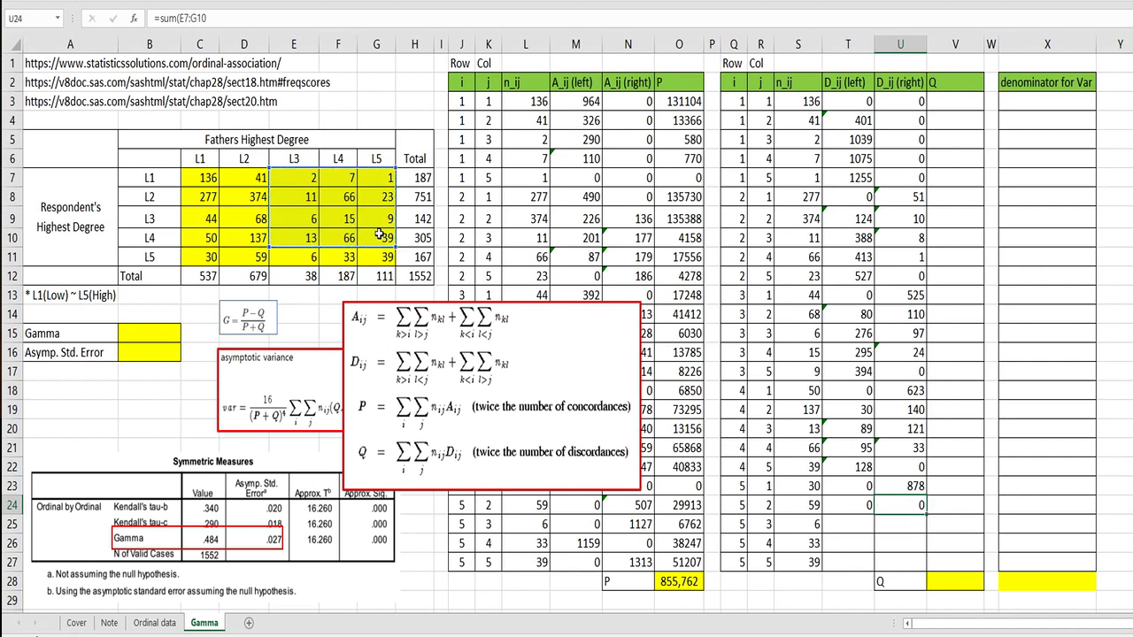
key("Return")
Enter 0 in T25 as the D_ij (left) value and =SUM(F7:G10) in U25 as the D_ij (right) value.
type("=sum(")
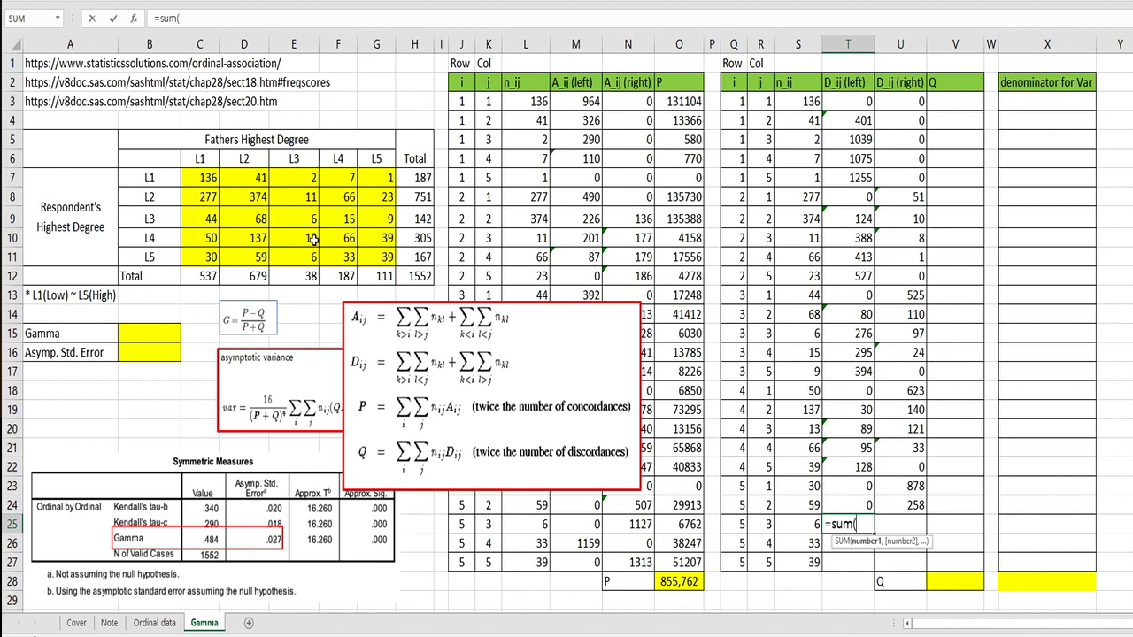
key("Escape")
type("0")
key("Return")
key("Up")
key("Right")
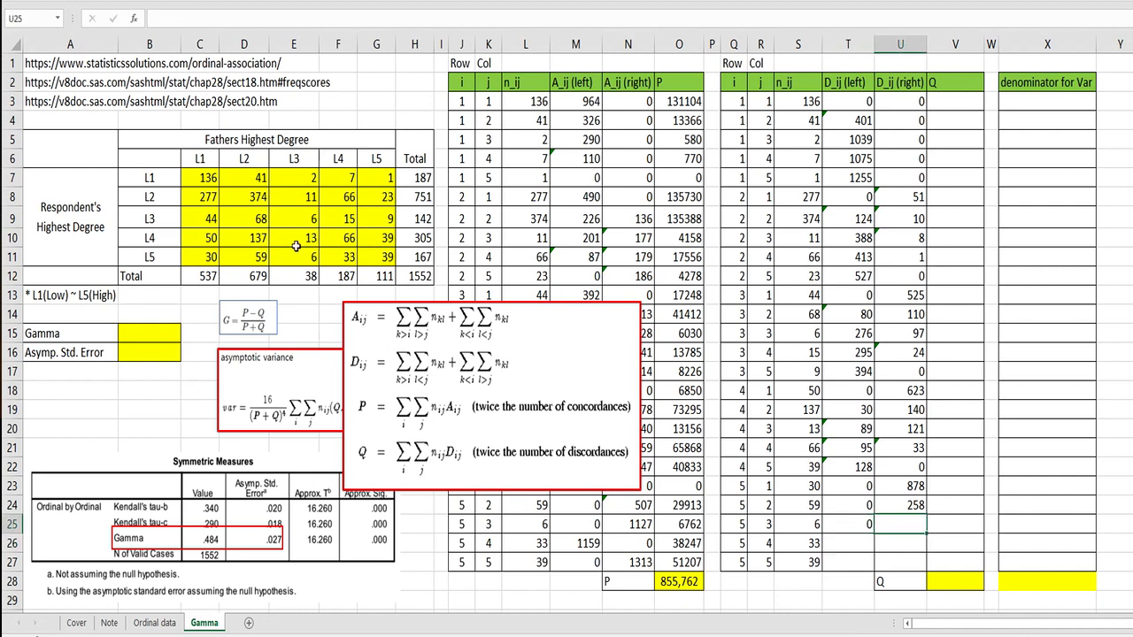
type("=sum(")
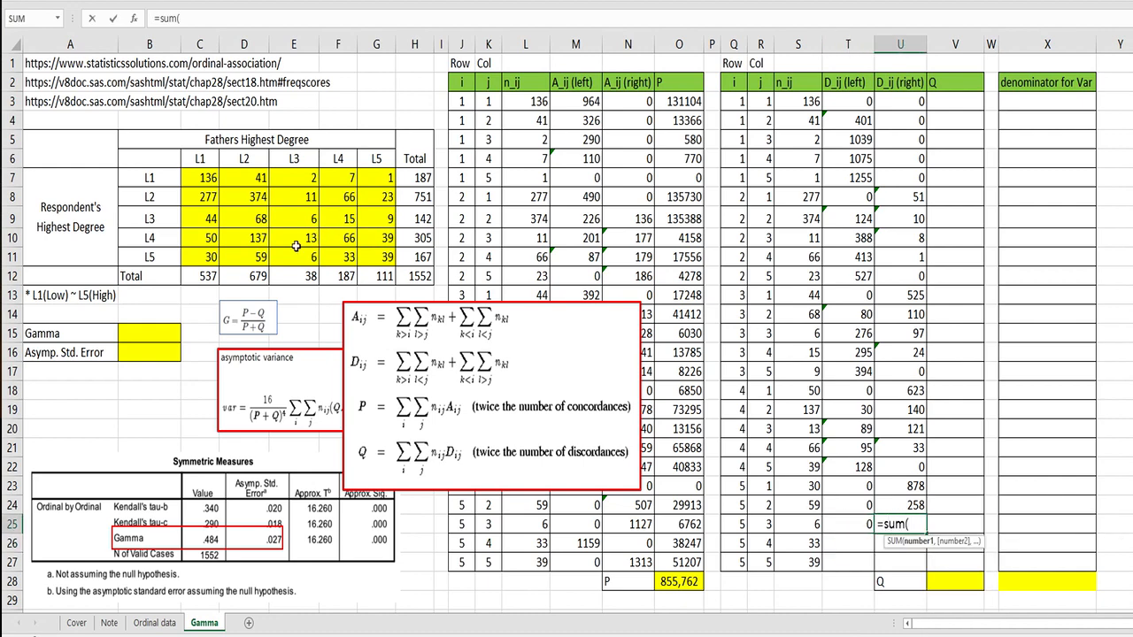
left_click_drag(345, 182, 387, 237)
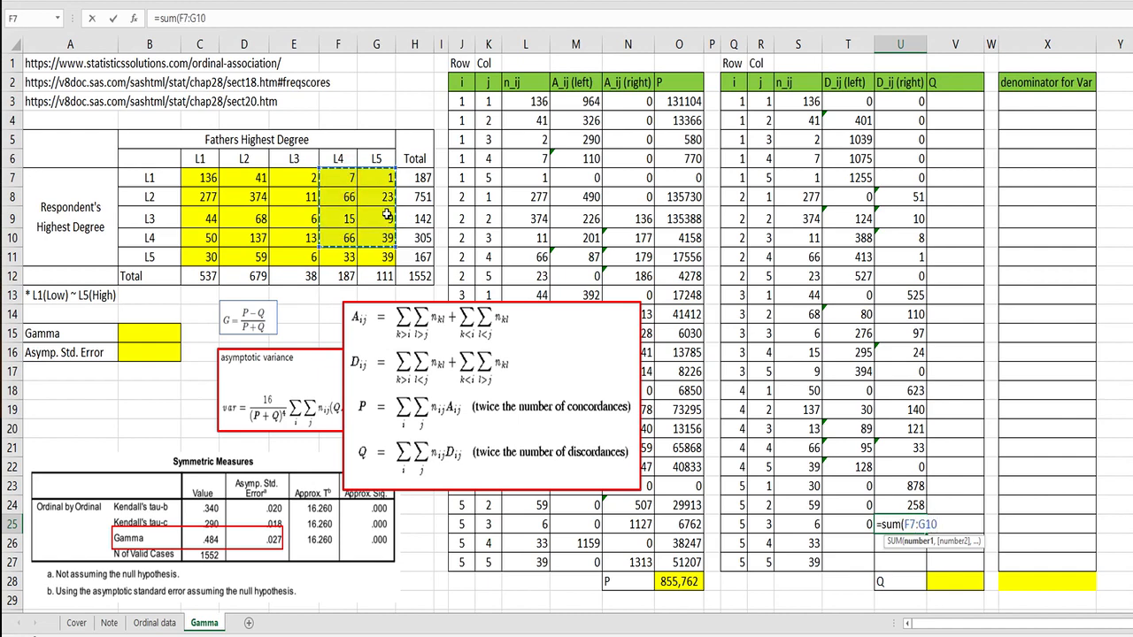
key("Return")
Enter 0 in T26 as the D_ij (left) value for row 5, column 4.
key("Left")
type("=su")
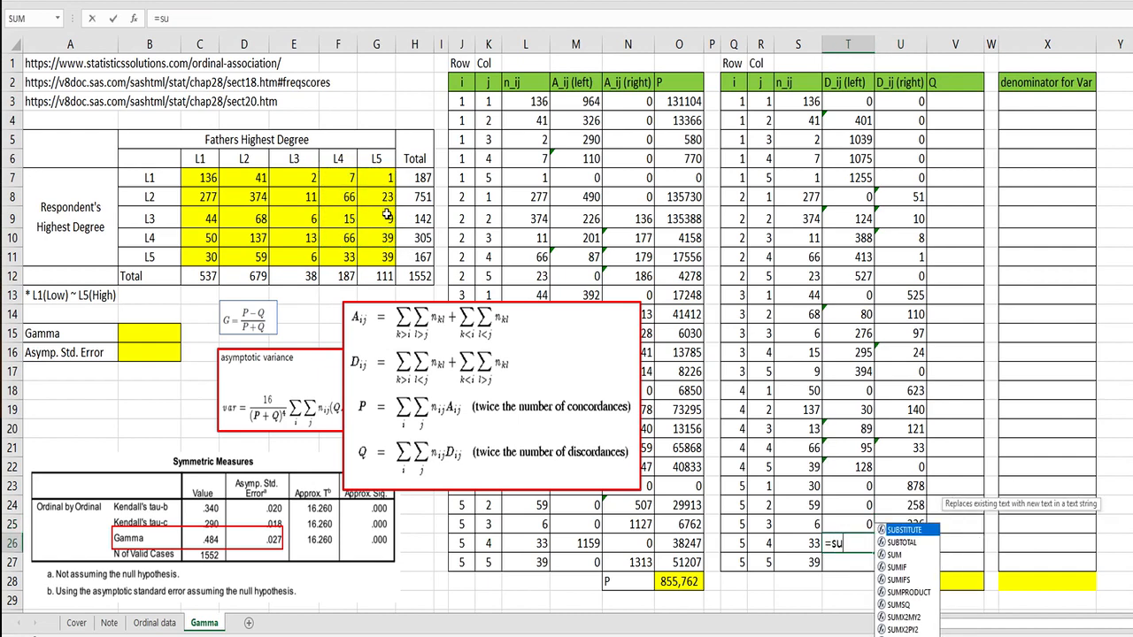
type("m(")
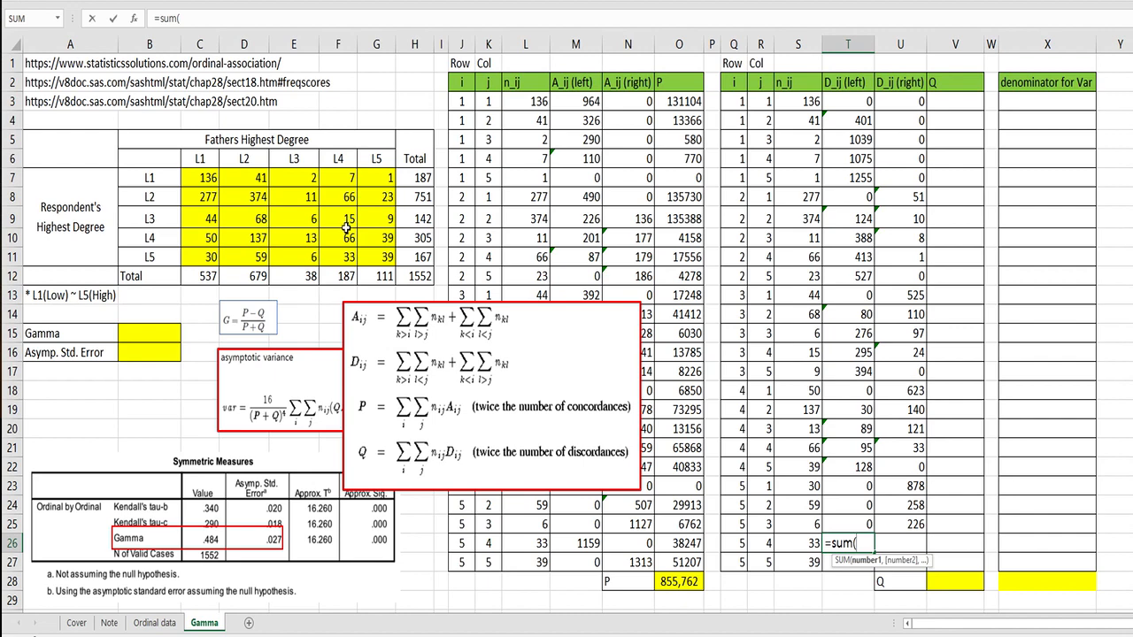
key("Escape")
type("0")
key("Return")
Enter =SUM(G7:G10) in U26 as the D_ij (right) value for row 5, column 4.
key("Up")
key("Right")
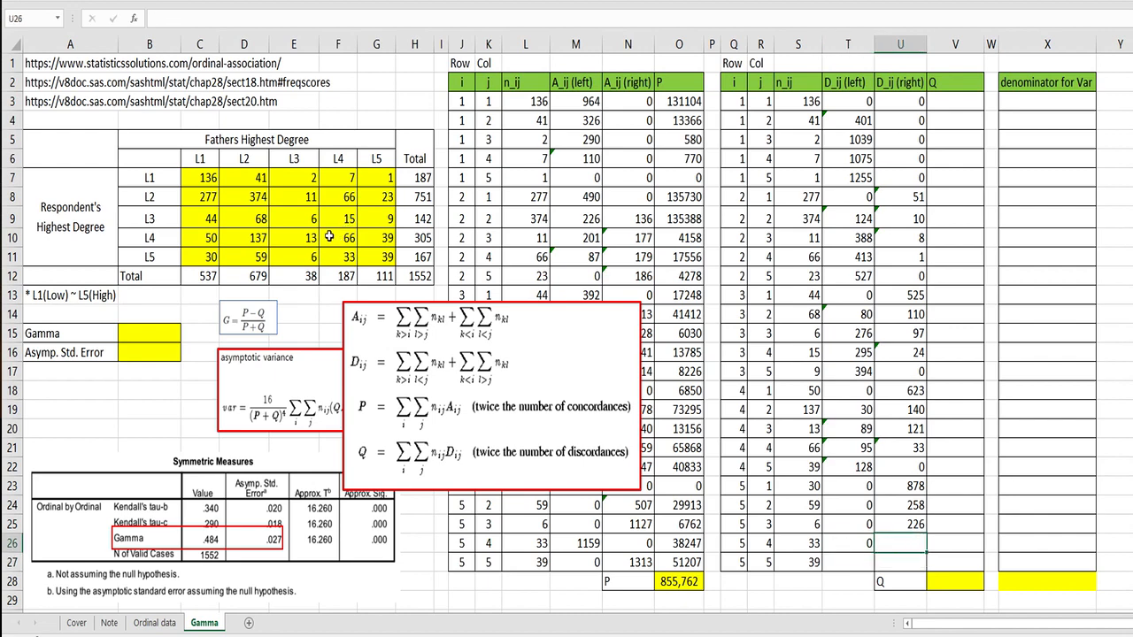
type("=-sum(")
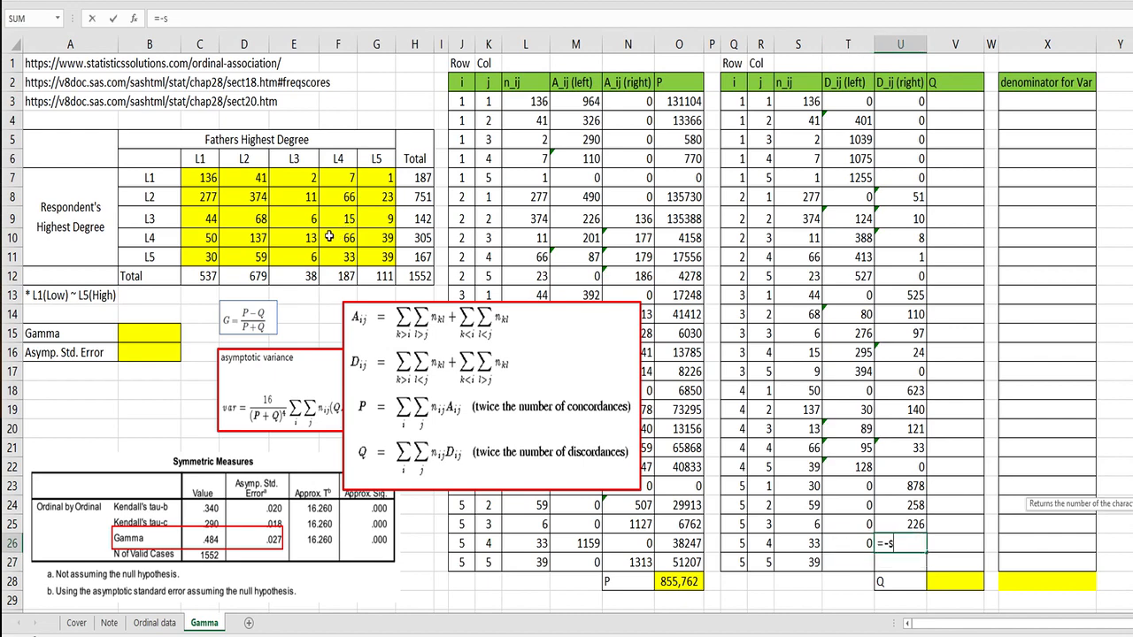
key("BackSpace")
key("BackSpace")
key("BackSpace")
key("BackSpace")
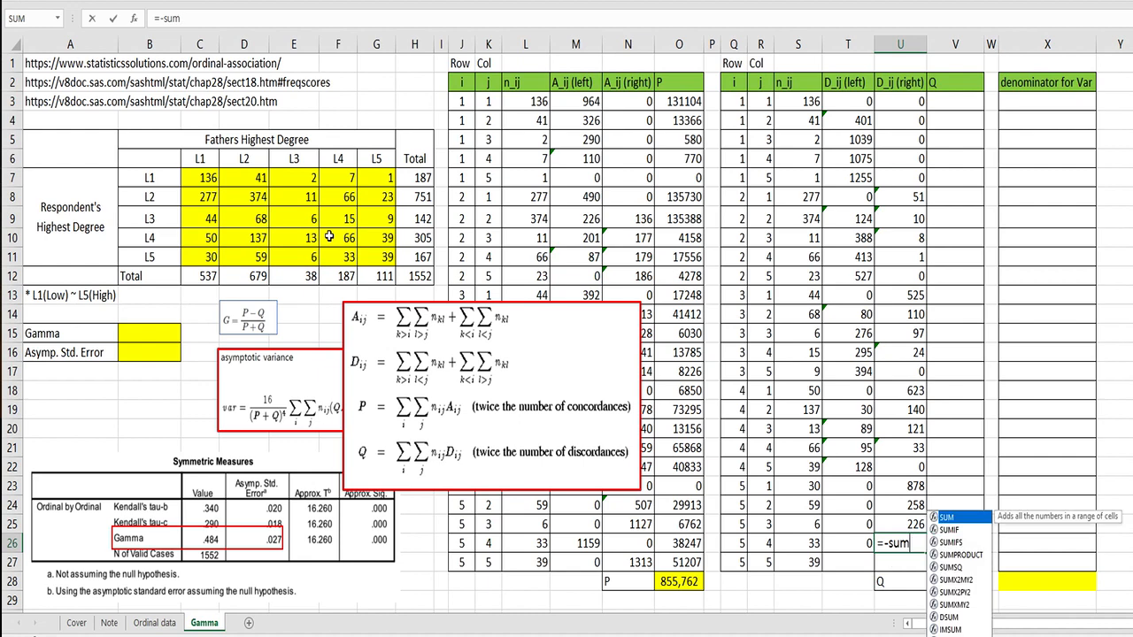
type("sum")
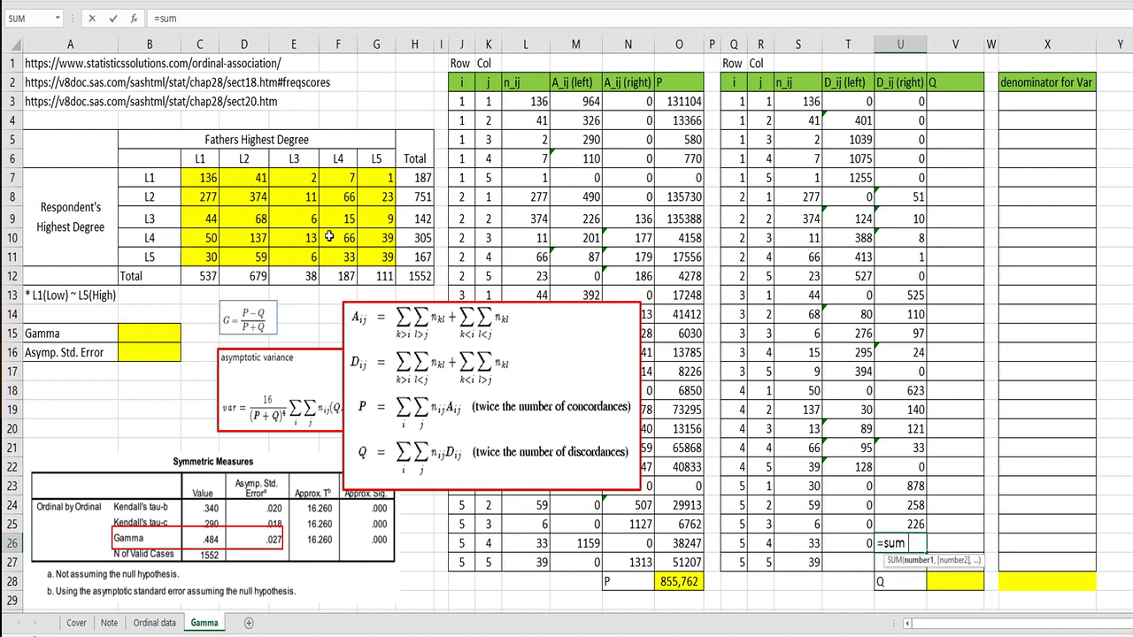
type("(")
left_click_drag(375, 182, 387, 232)
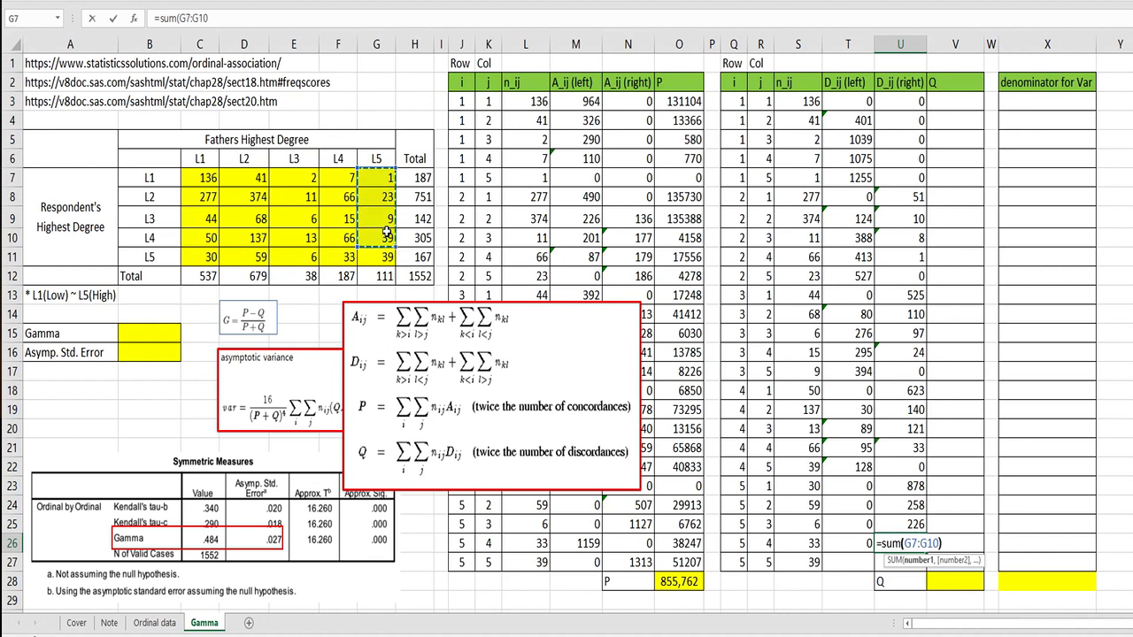
key("Return")
Enter 0 in both T27 and U27 as the D_ij (left) and D_ij (right) values.
key("Left")
type("0")
key("Return")
key("Up")
key("Right")
type("0")
key("Return")
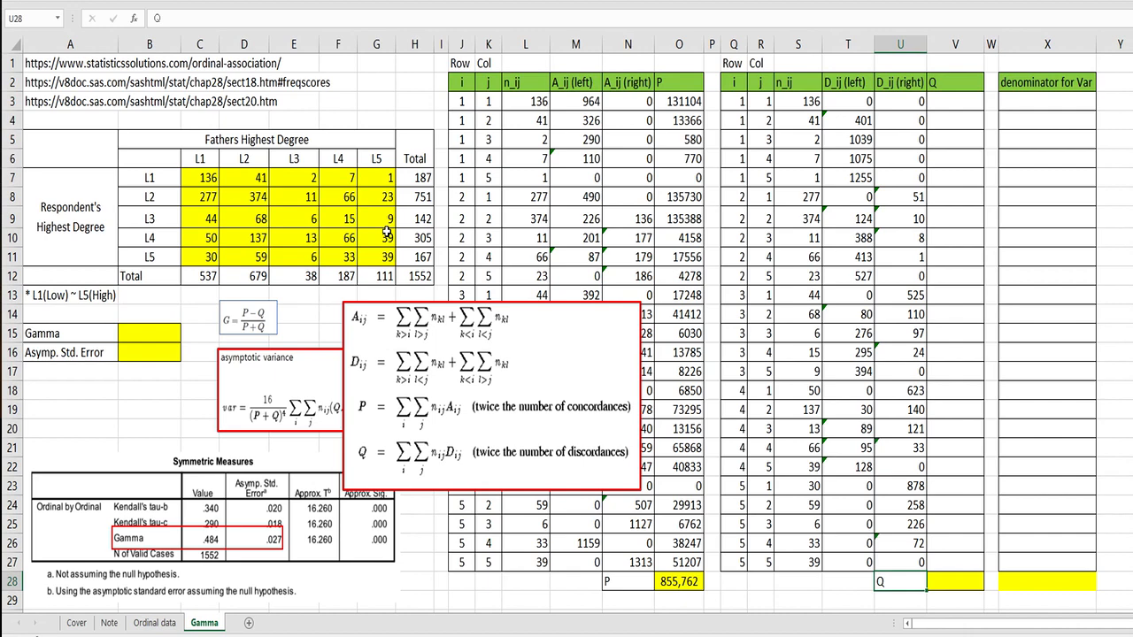
Enter =S3*T3+S3*U3 in V3 for the Q column and fill the formula down to V27.
left_click(956, 97)
type("=")
key("Left")
key("Left")
key("Left")
type("*")
key("Left")
key("Left")
type("+")
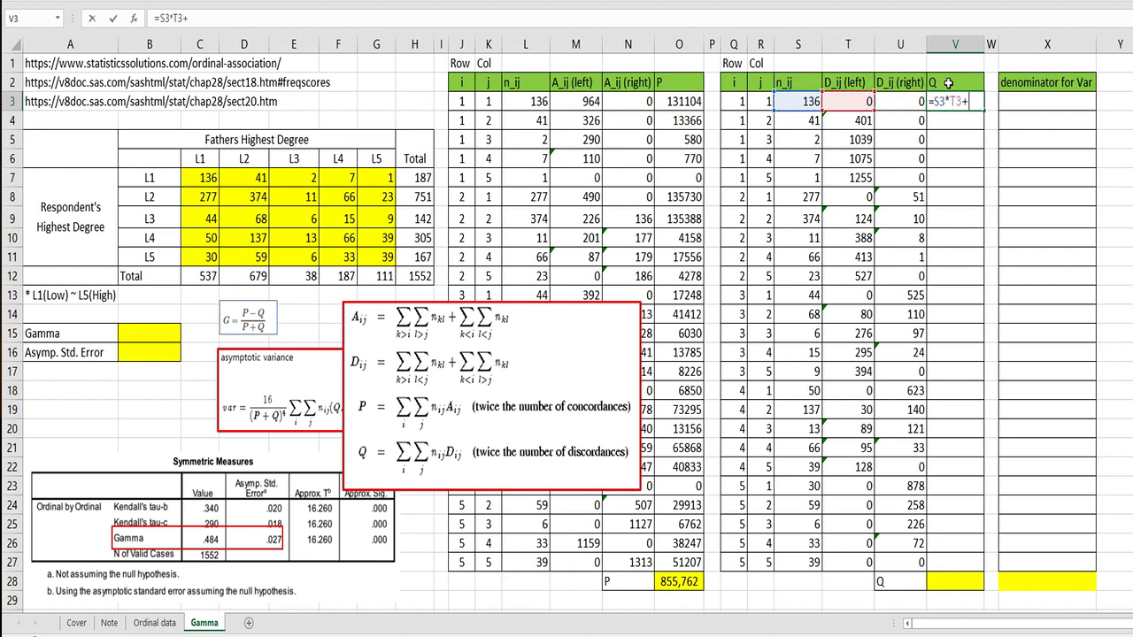
key("Left")
key("Left")
key("Left")
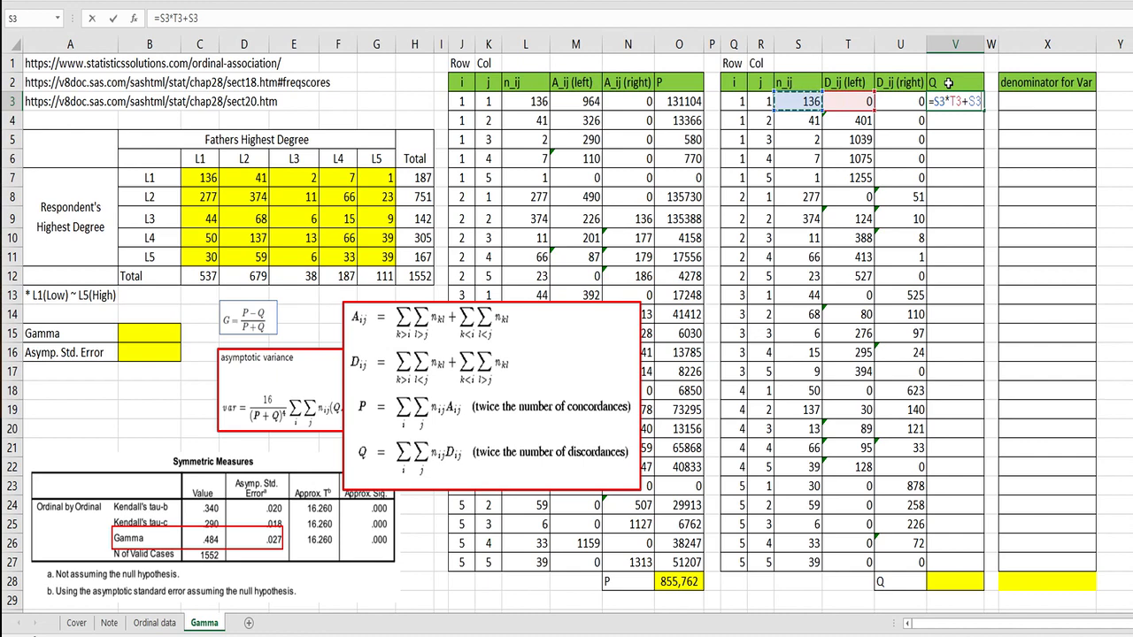
type("*")
key("Left")
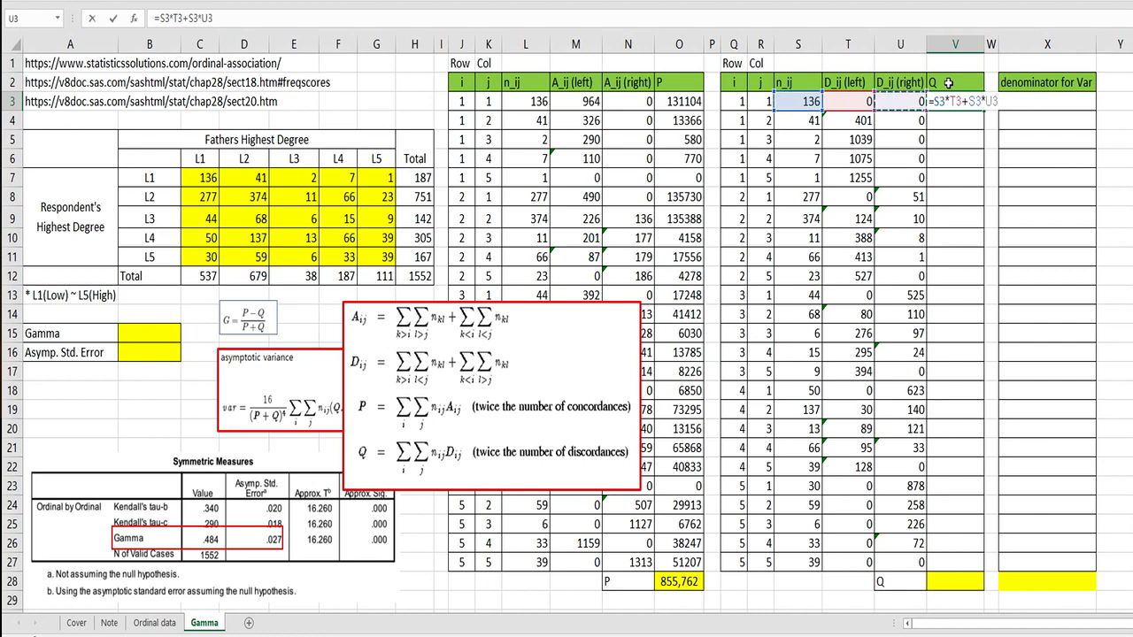
key("ctrl+Return")
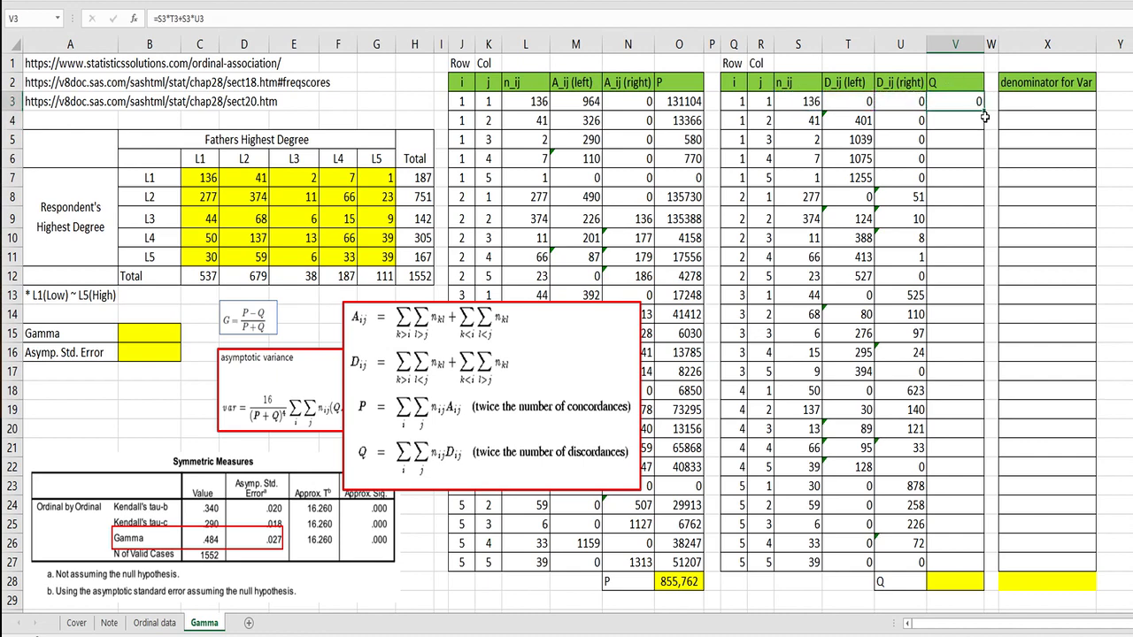
left_click_drag(982, 108, 985, 562)
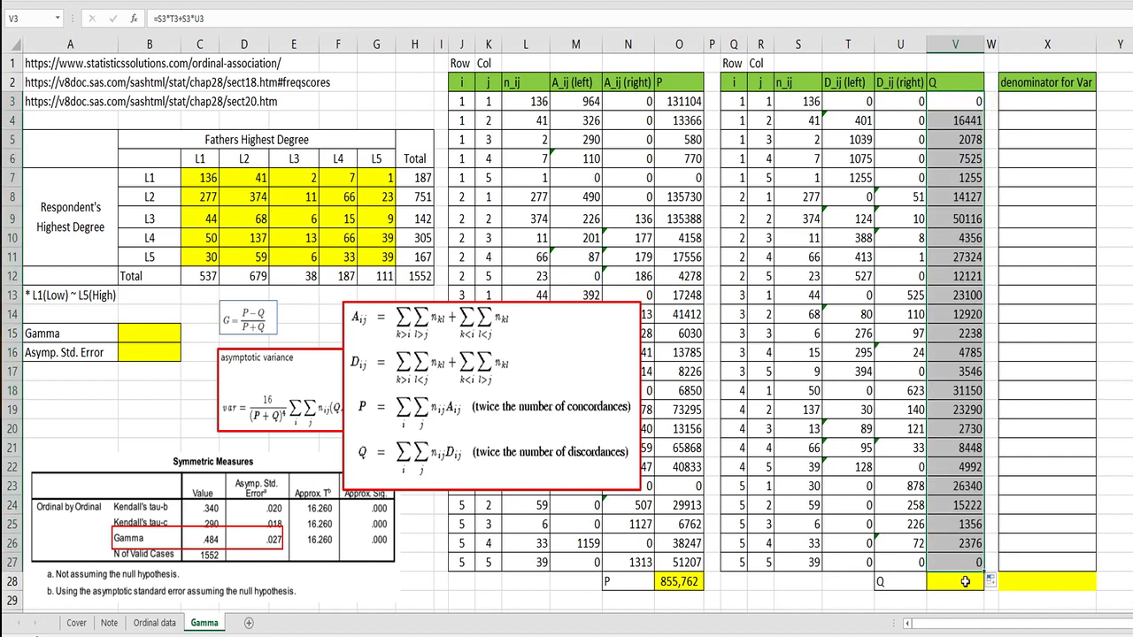
Total the Q column in V28 with =SUM(V3:V27).
left_click(965, 580)
type("=sum(")
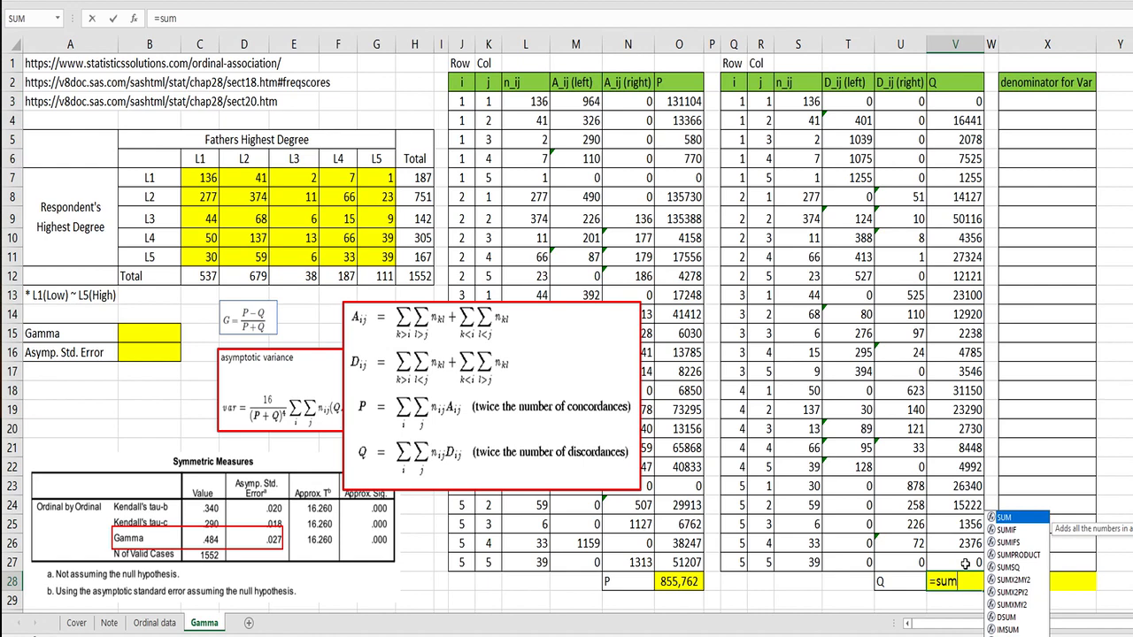
left_click_drag(964, 561, 967, 101)
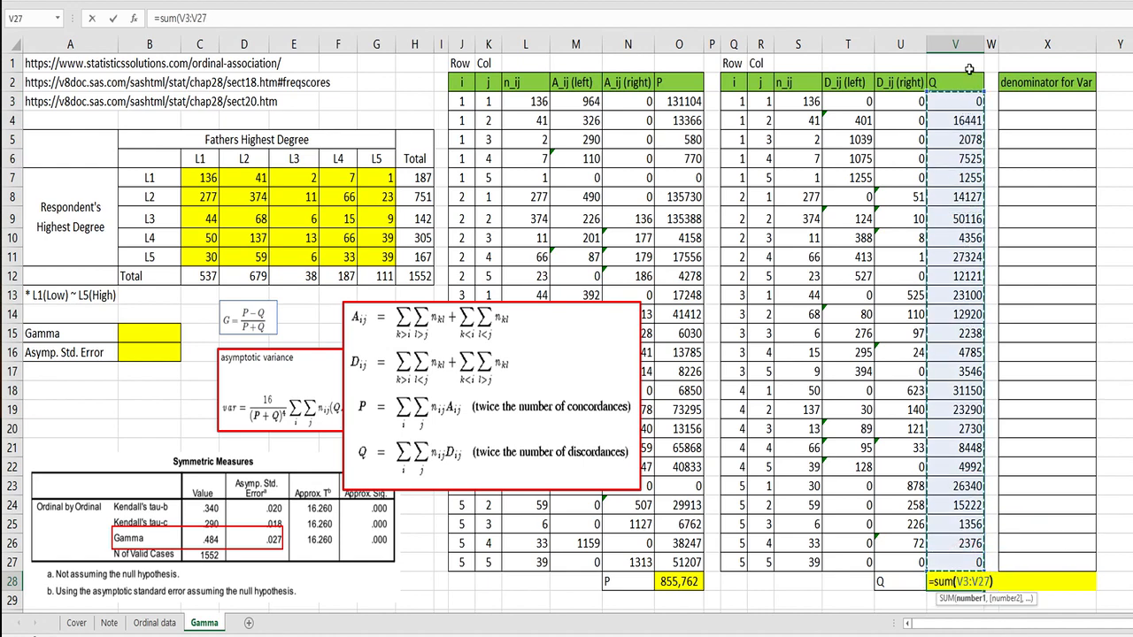
key("Return")
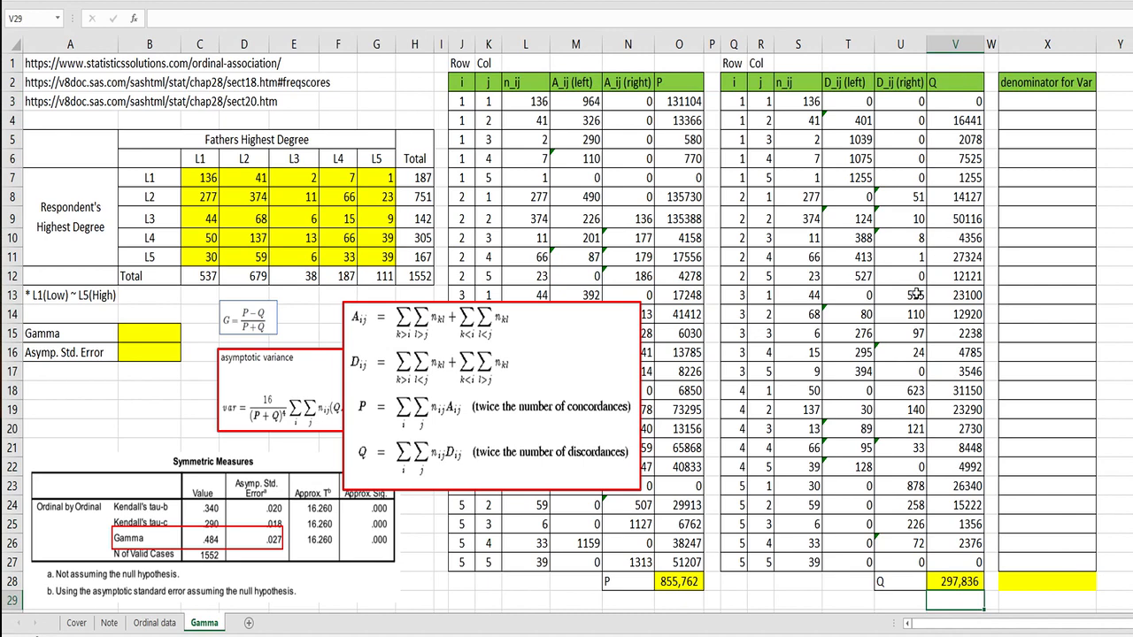
Move the A_ij/D_ij formula picture clear of the asymptotic variance formula and enlarge the Gamma formula picture.
left_click(592, 351)
left_click_drag(556, 350, 740, 225)
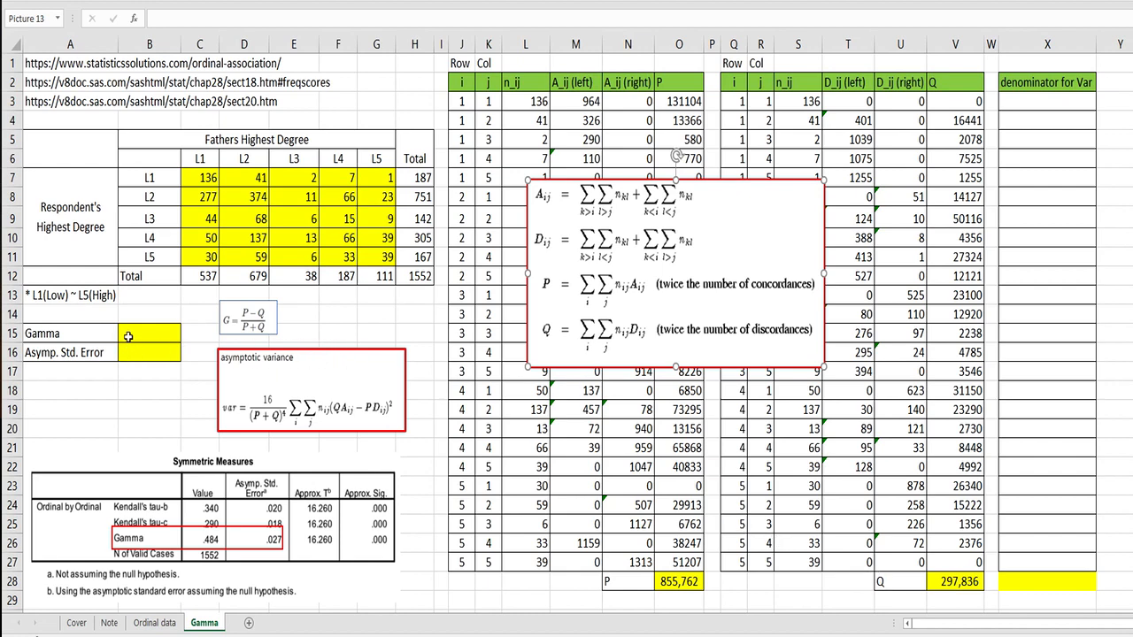
left_click(232, 320)
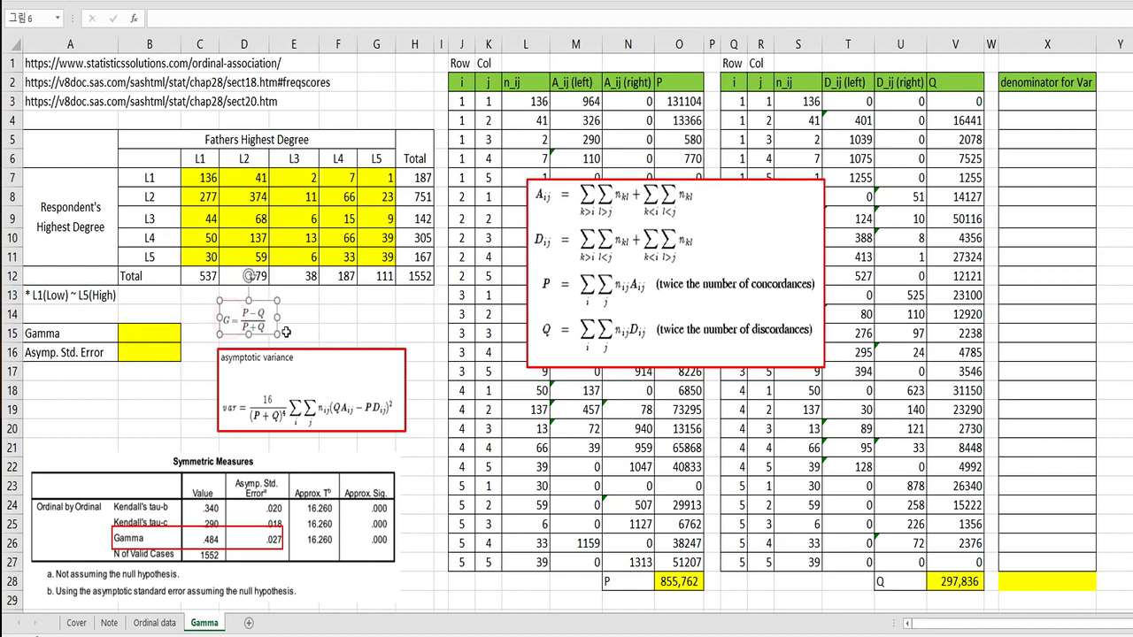
left_click_drag(278, 301, 302, 287)
left_click(161, 332)
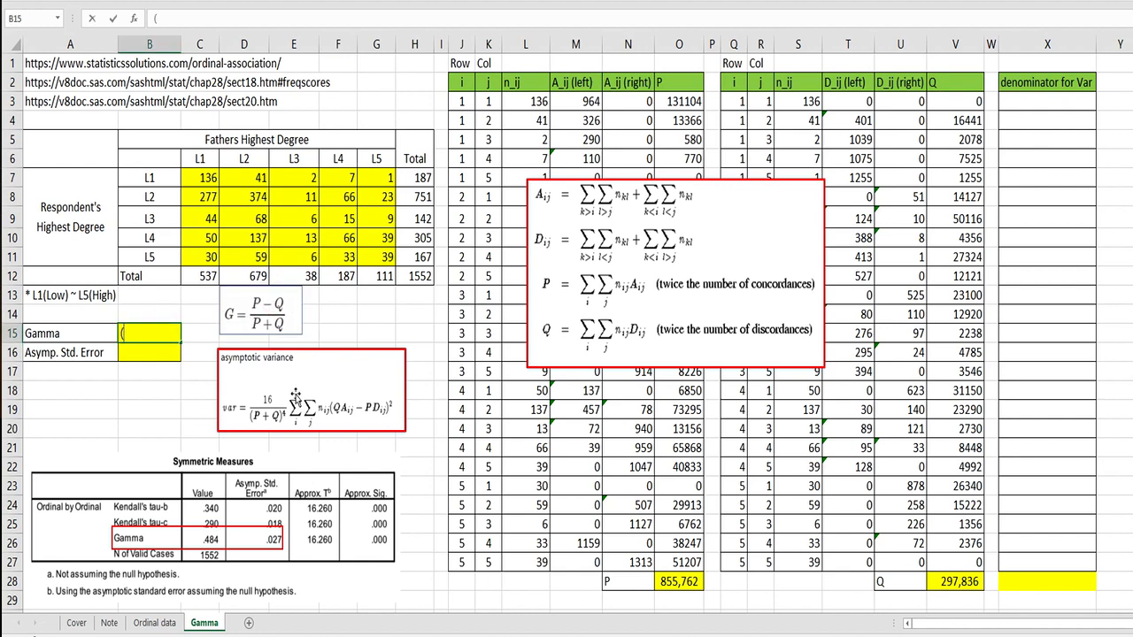
left_click(665, 580)
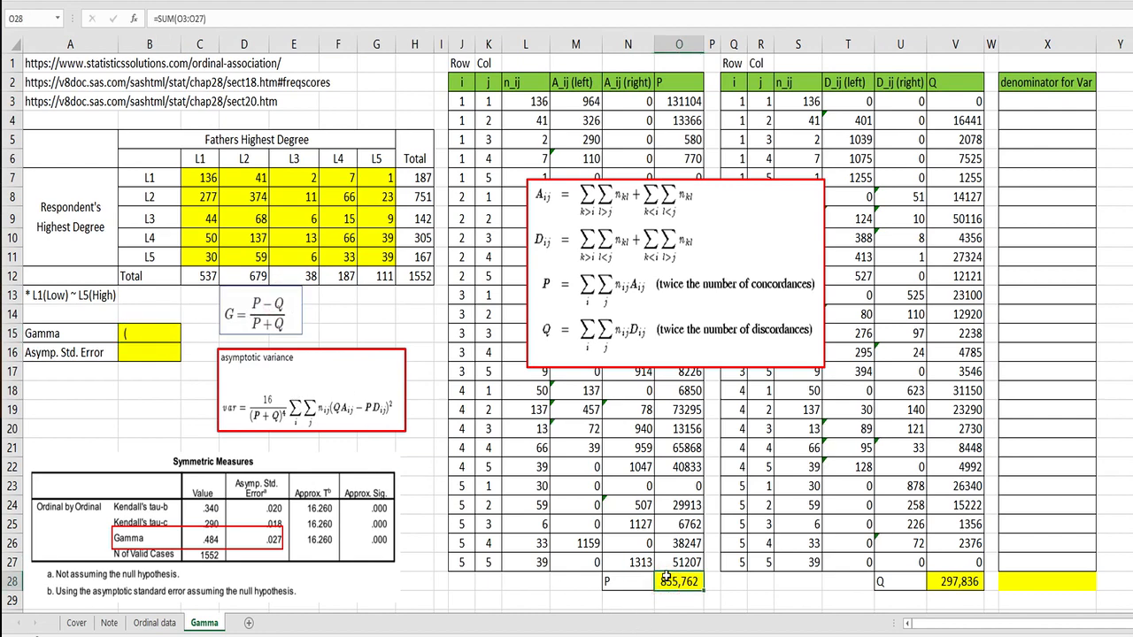
type("-=")
Replace the unfinished entry in B15 with the Gamma formula =(O28-V28)/(O28+V28).
left_click(152, 334)
key("BackSpace")
type("=")
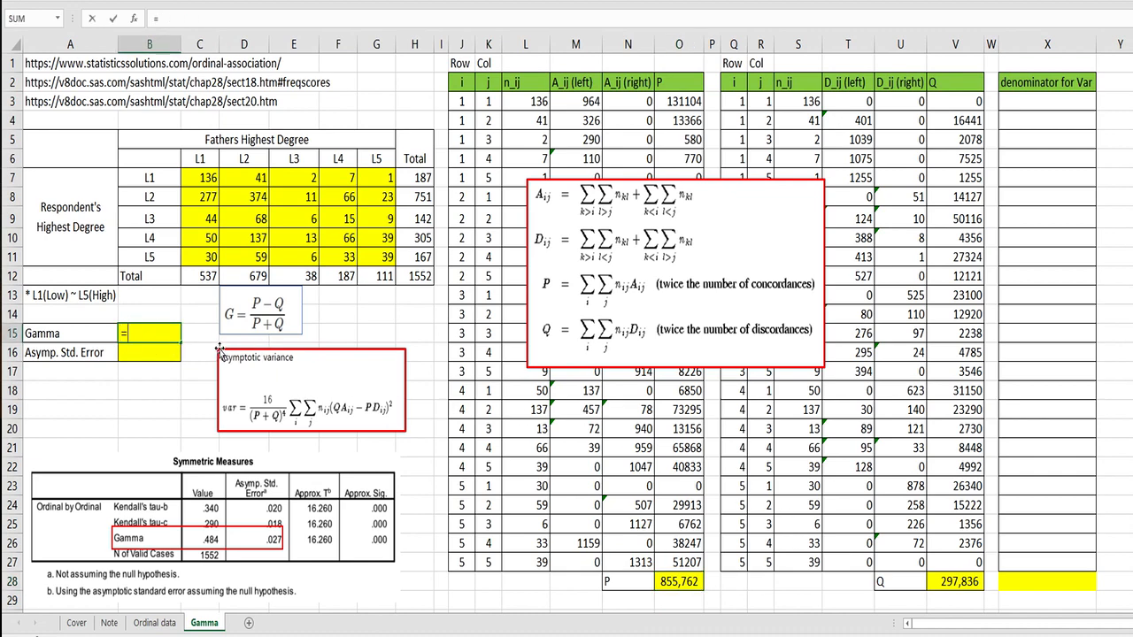
type("(")
left_click(664, 581)
type("-")
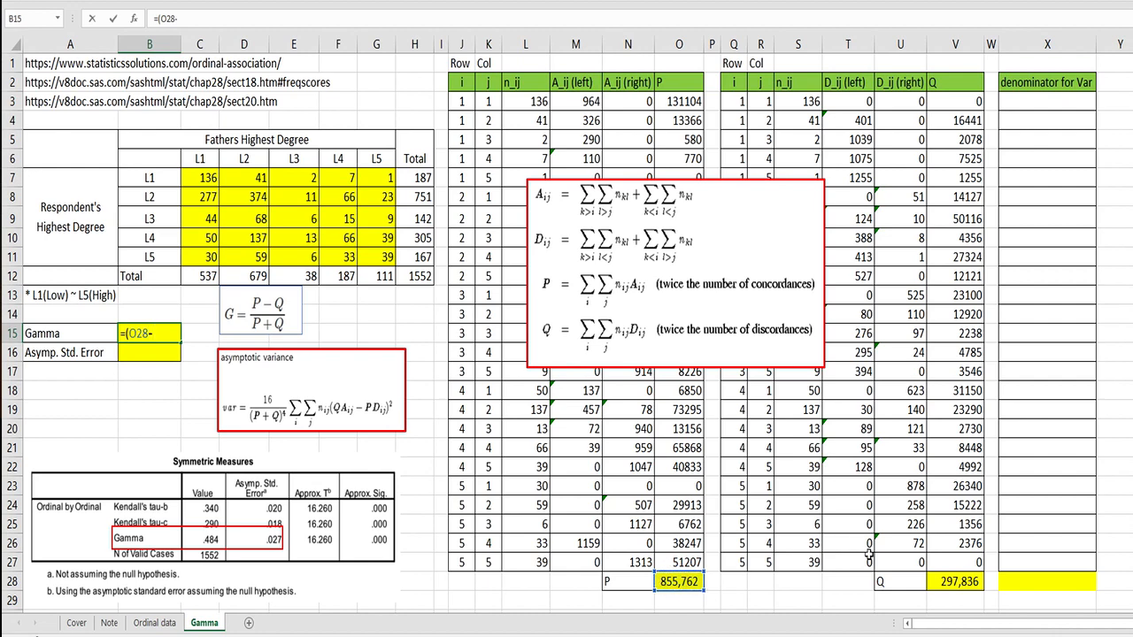
left_click(977, 580)
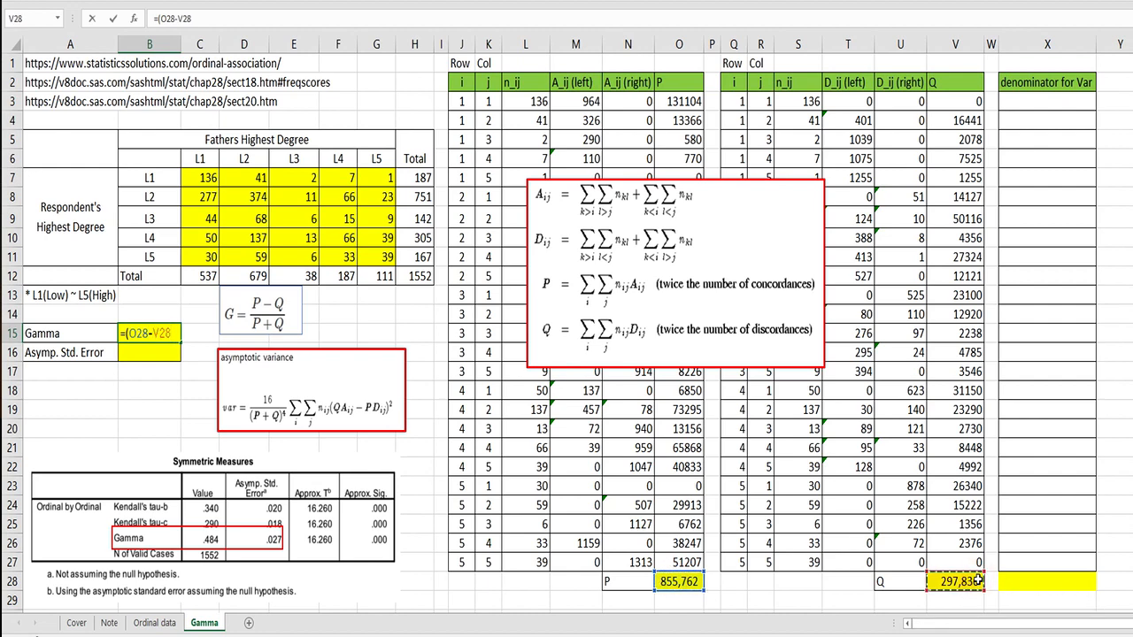
type(")/")
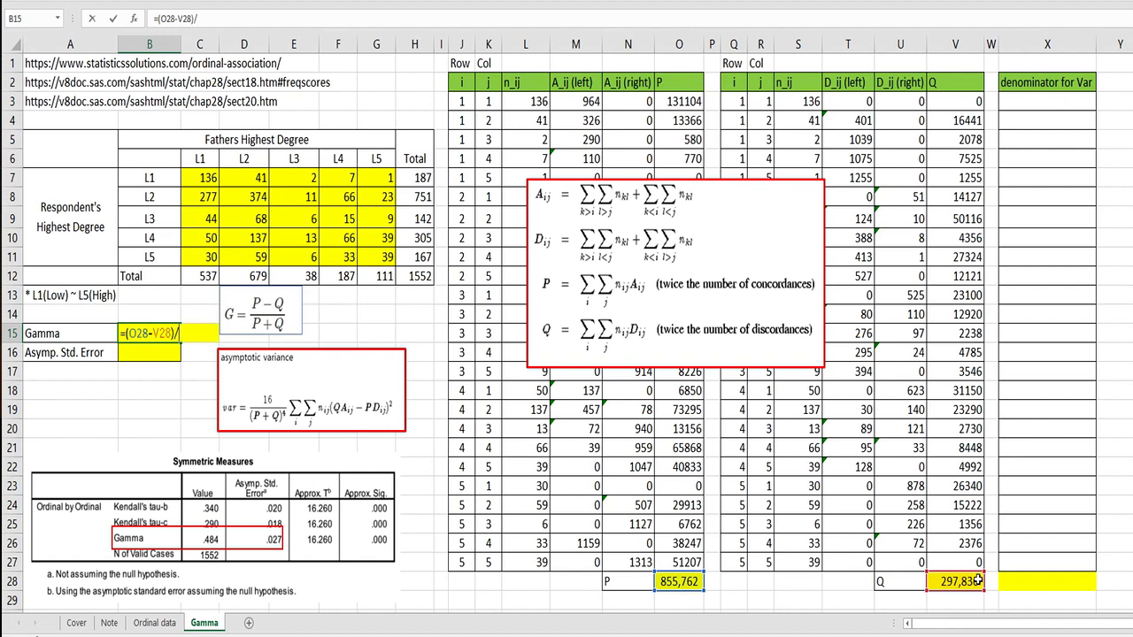
type("(")
left_click(691, 580)
type("+")
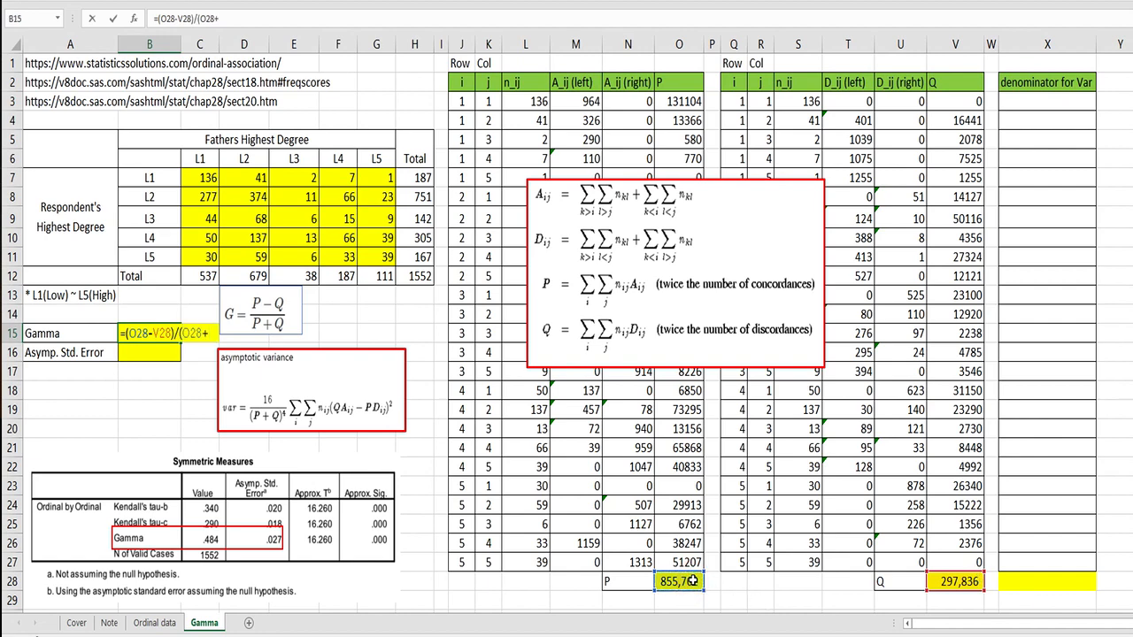
left_click(958, 581)
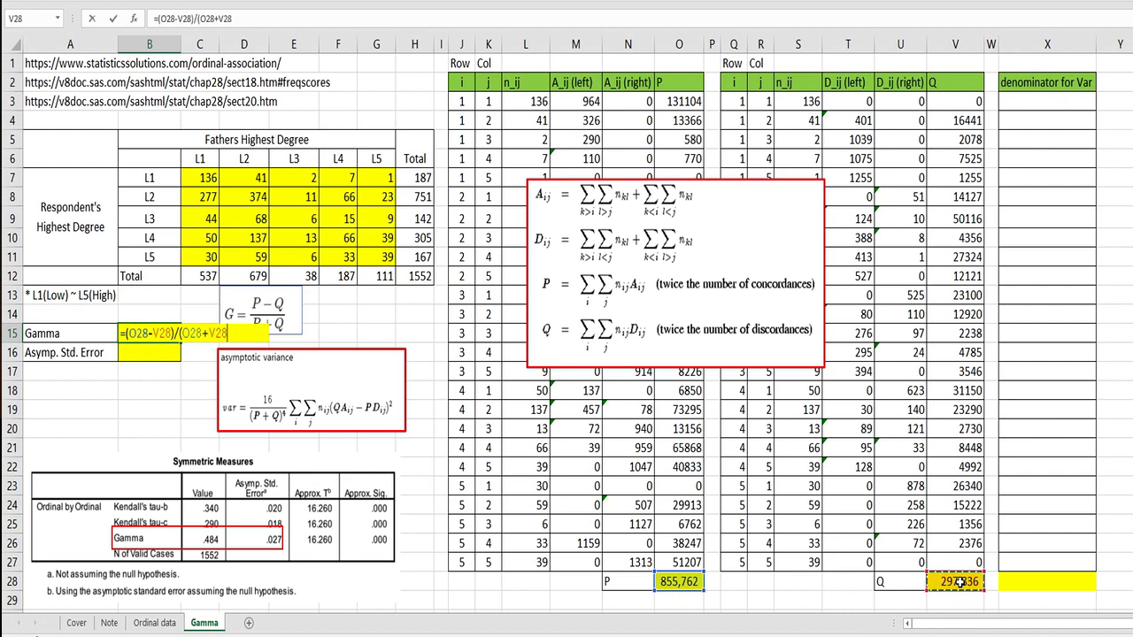
type(")")
key("Return")
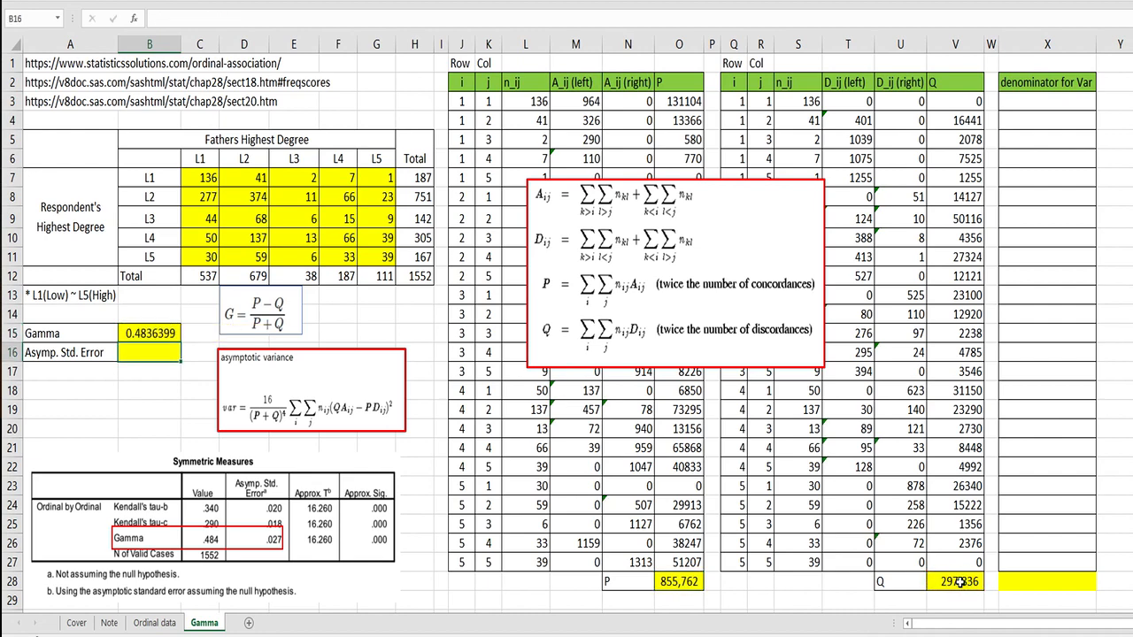
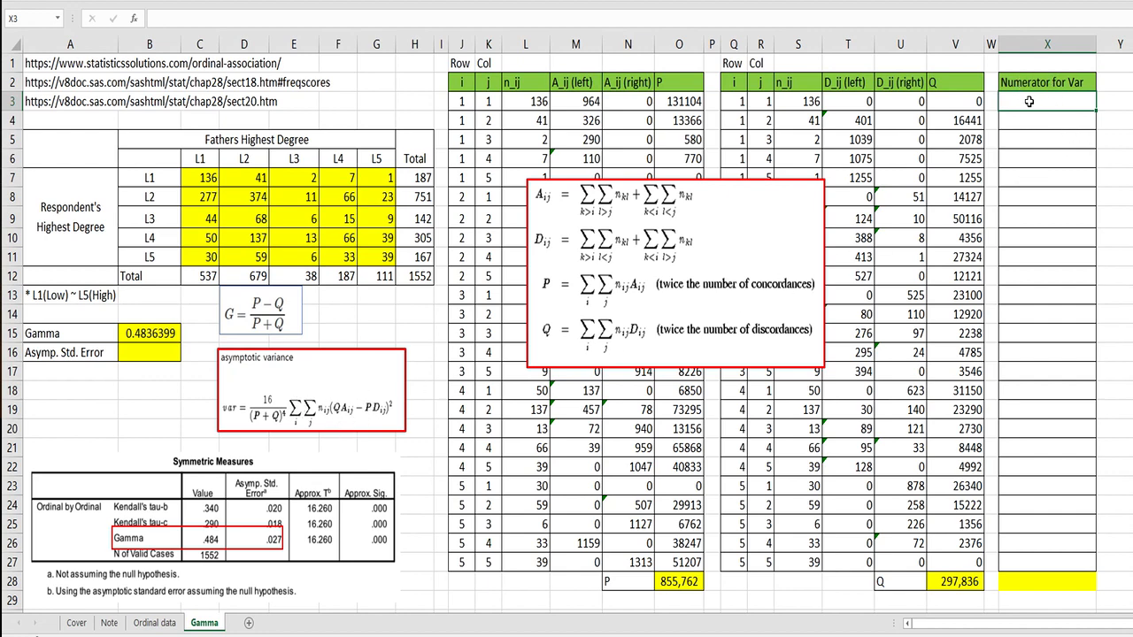
Enter =L3*($V$28*SUM(M3:N3)-$O$28*SUM(T3:U3))^2 in X3 for the variance numerator and fill it down to X27.
type("=")
left_click(538, 103)
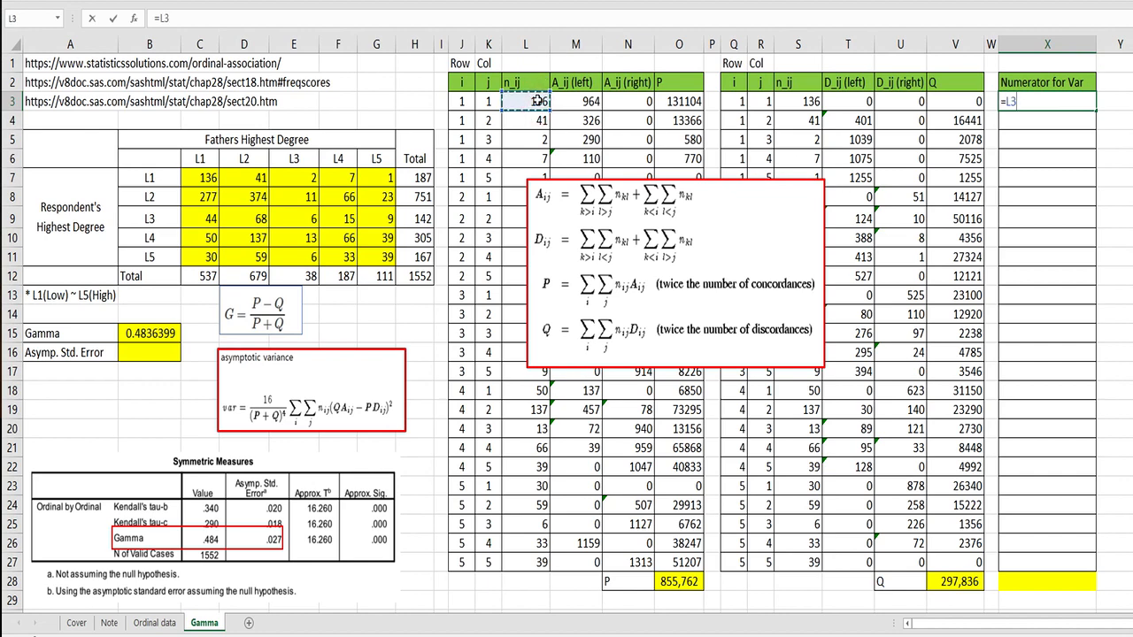
type("*")
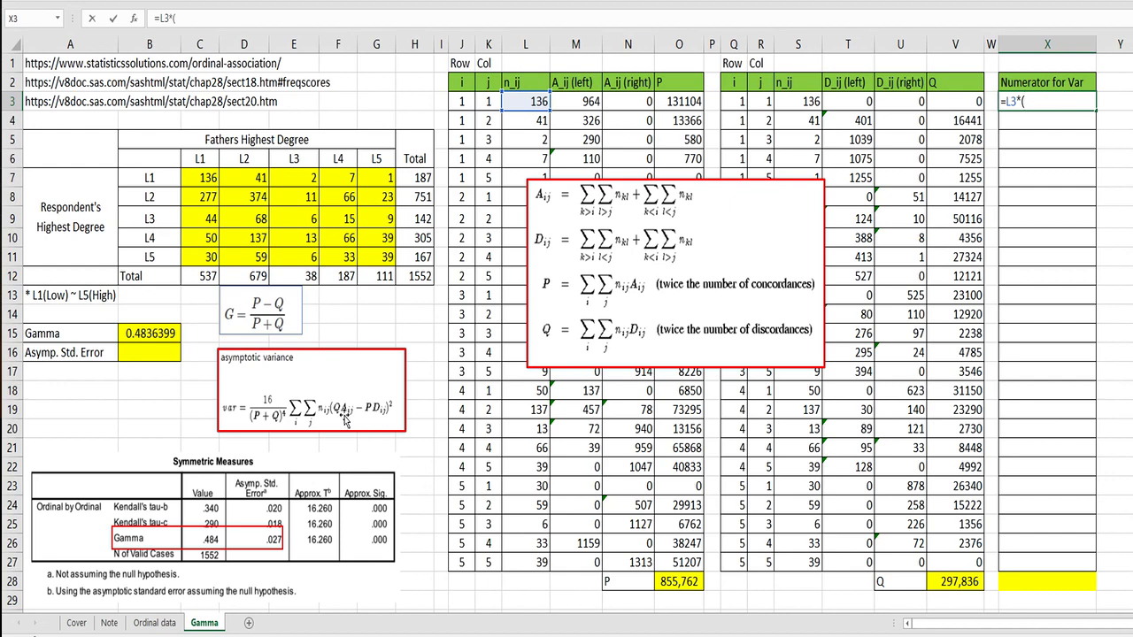
left_click(945, 582)
key("F4")
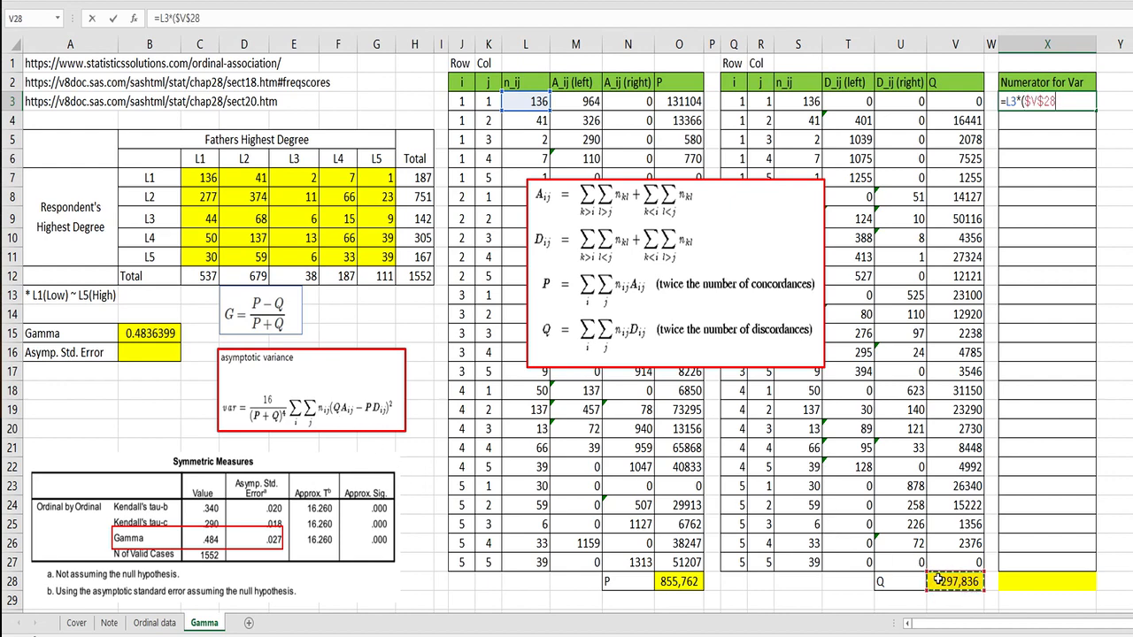
type("*sum(")
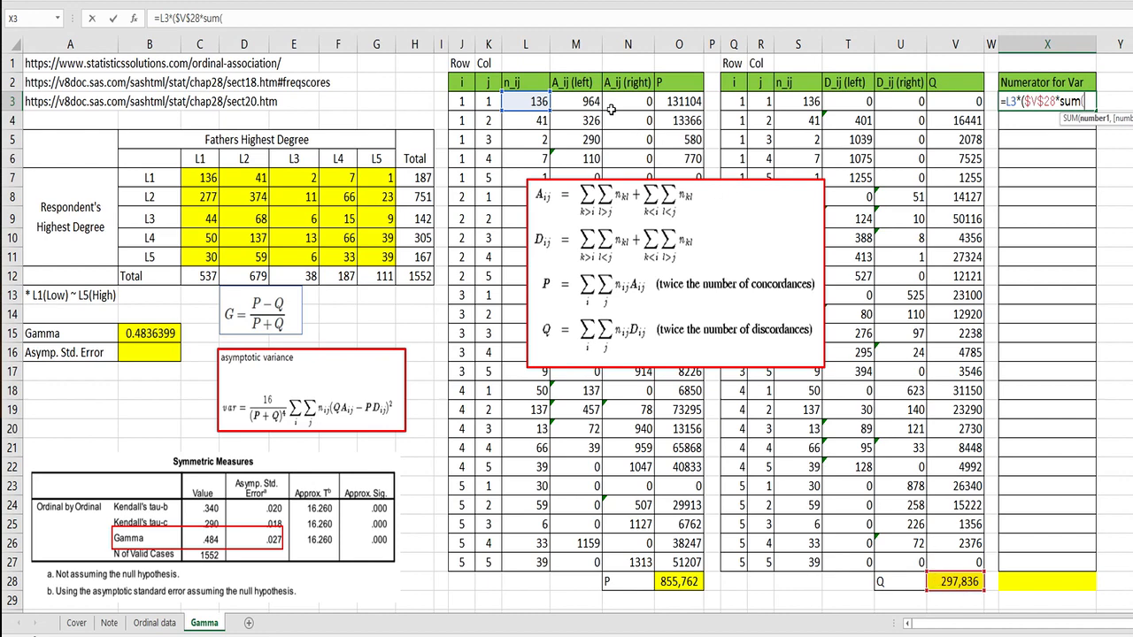
left_click_drag(581, 103, 625, 102)
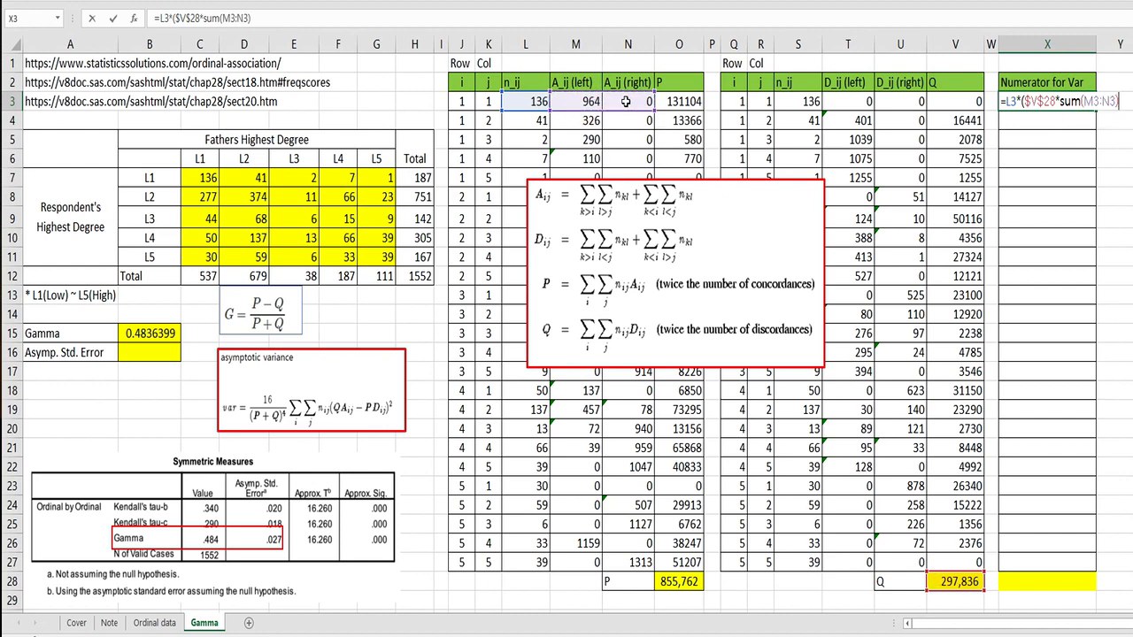
type("-")
left_click(670, 580)
key("F4")
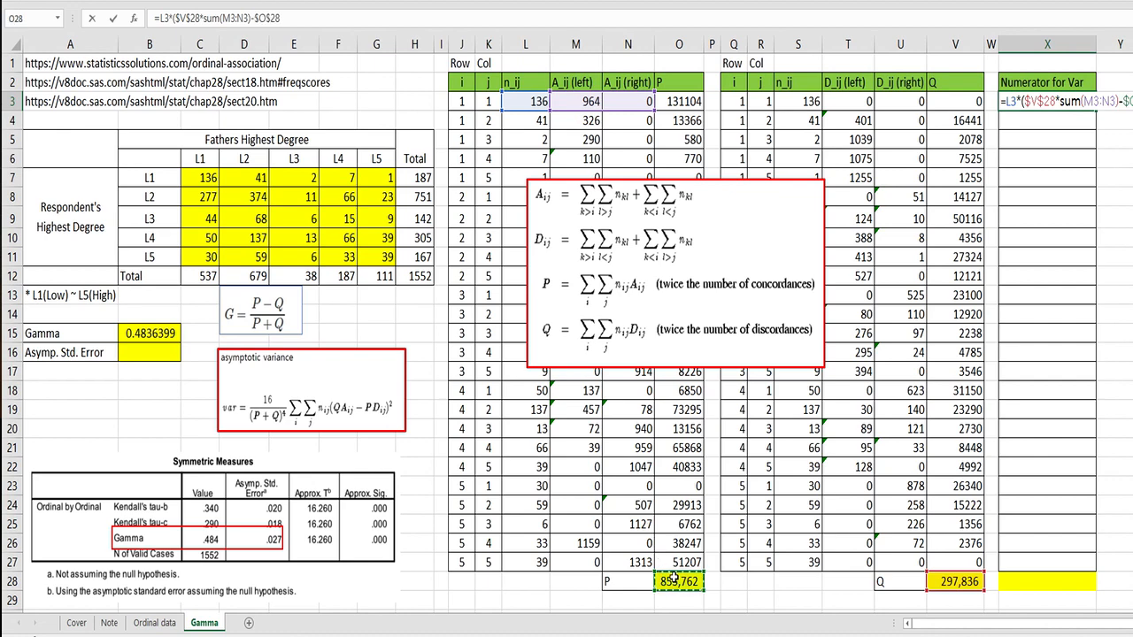
type("*sum(")
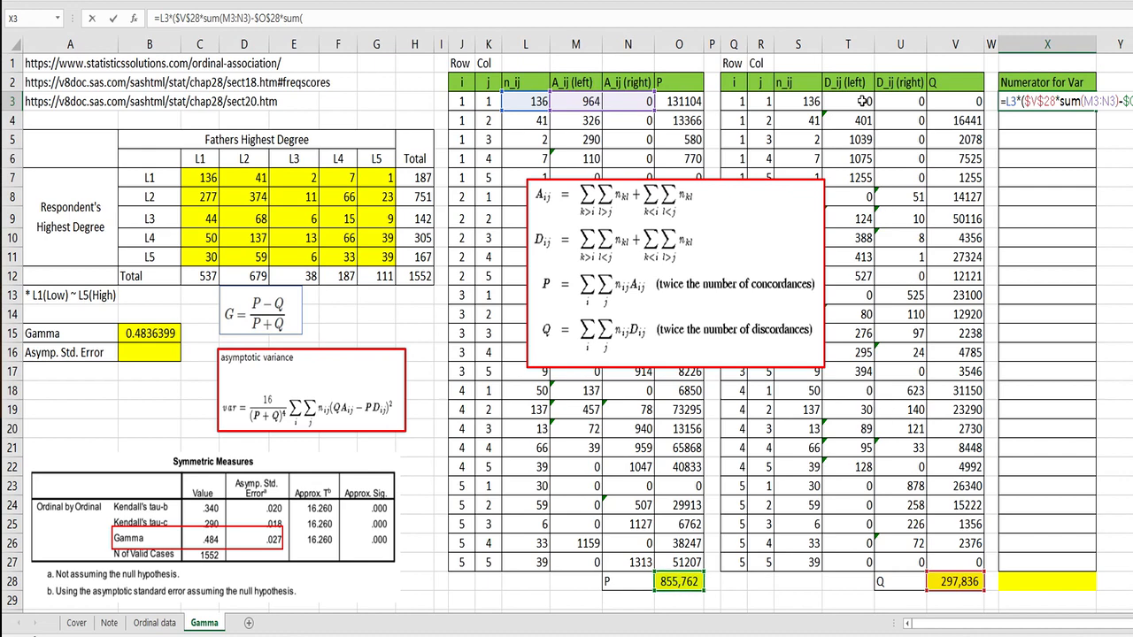
left_click_drag(861, 101, 883, 104)
type(")")
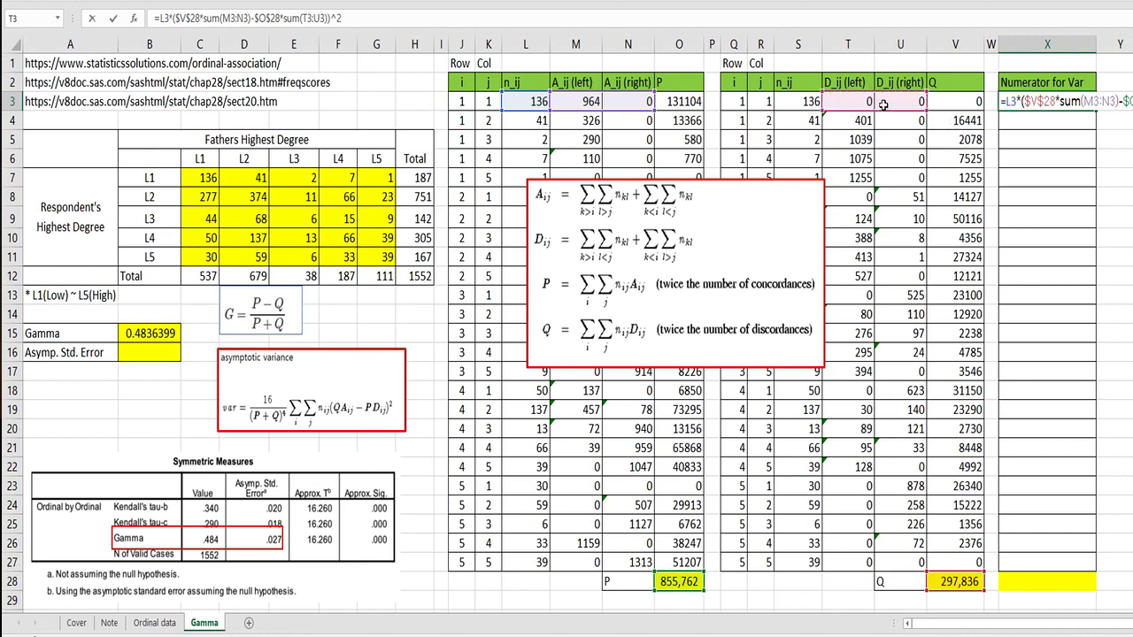
type(")^2")
key("Return")
left_click(1094, 99)
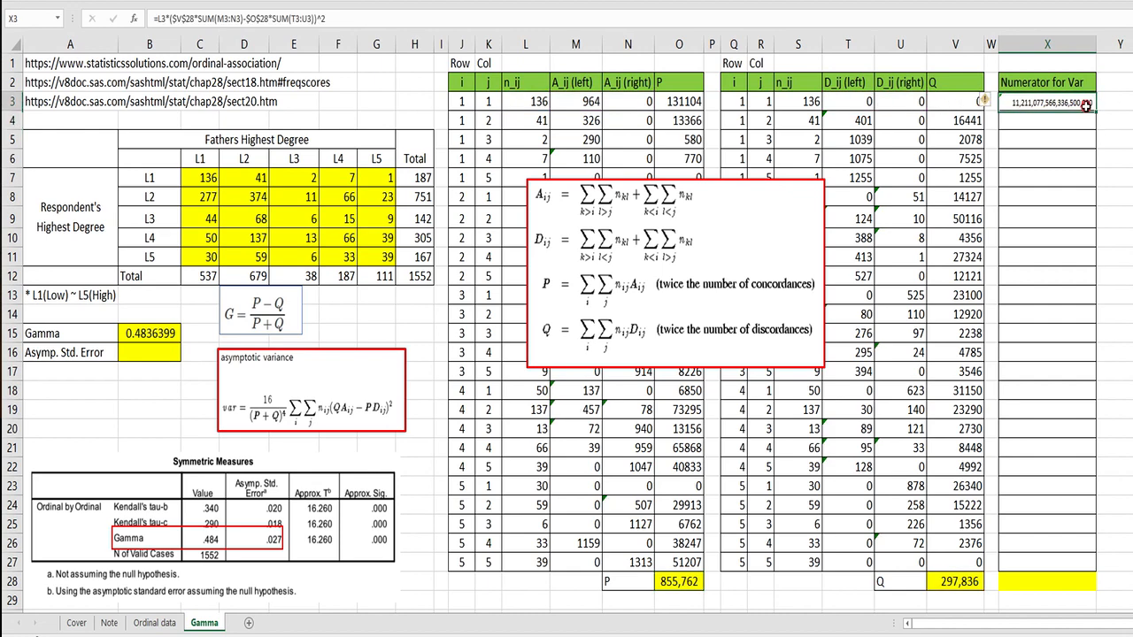
left_click_drag(1096, 110, 1054, 567)
Total the Numerator for Var column in X28 with =SUM(X3:X27).
left_click(1054, 581)
type("=sum(")
left_click(1052, 564)
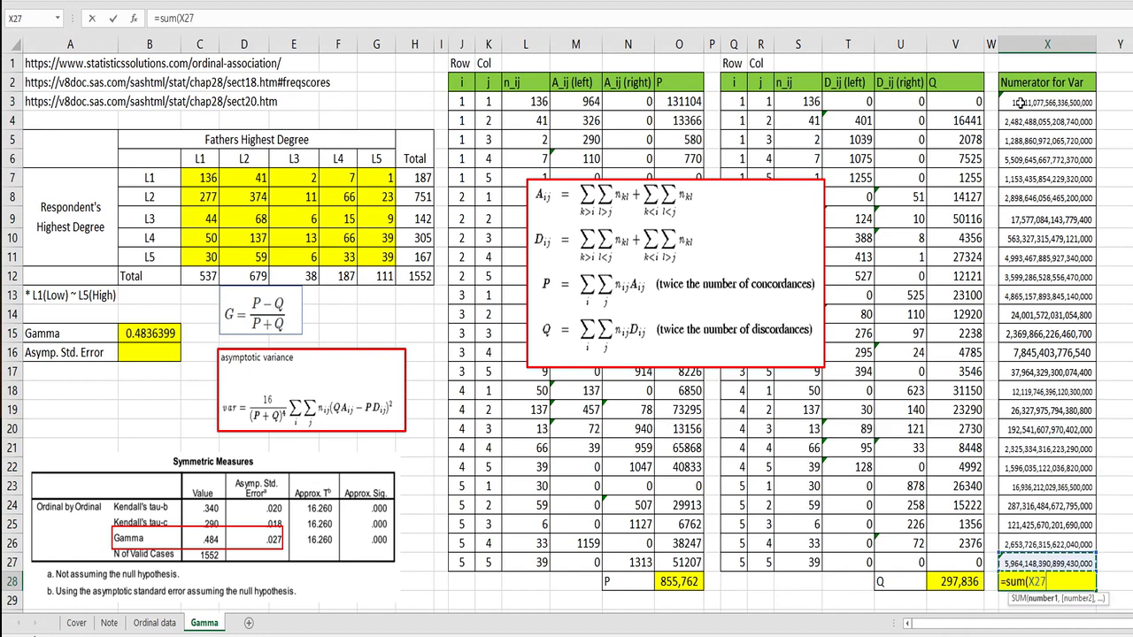
left_click(1024, 101, "shift")
key("Return")
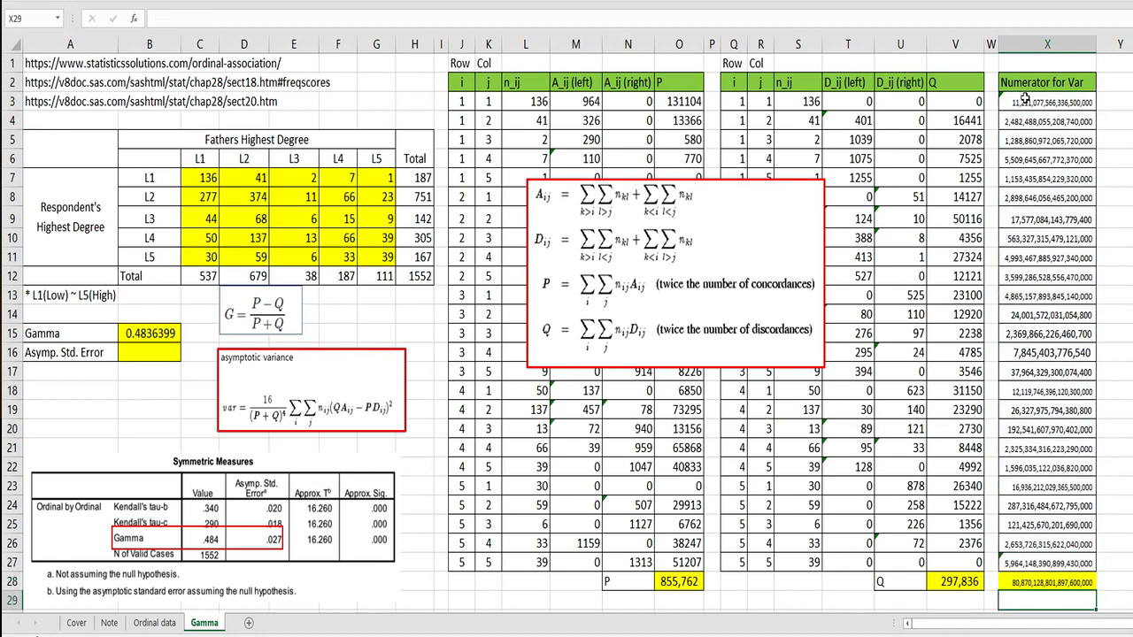
Calculate the asymptotic standard error in B16 with =SQRT(16*X28/(O28+V28)^4).
left_click(155, 353)
type("=sq")
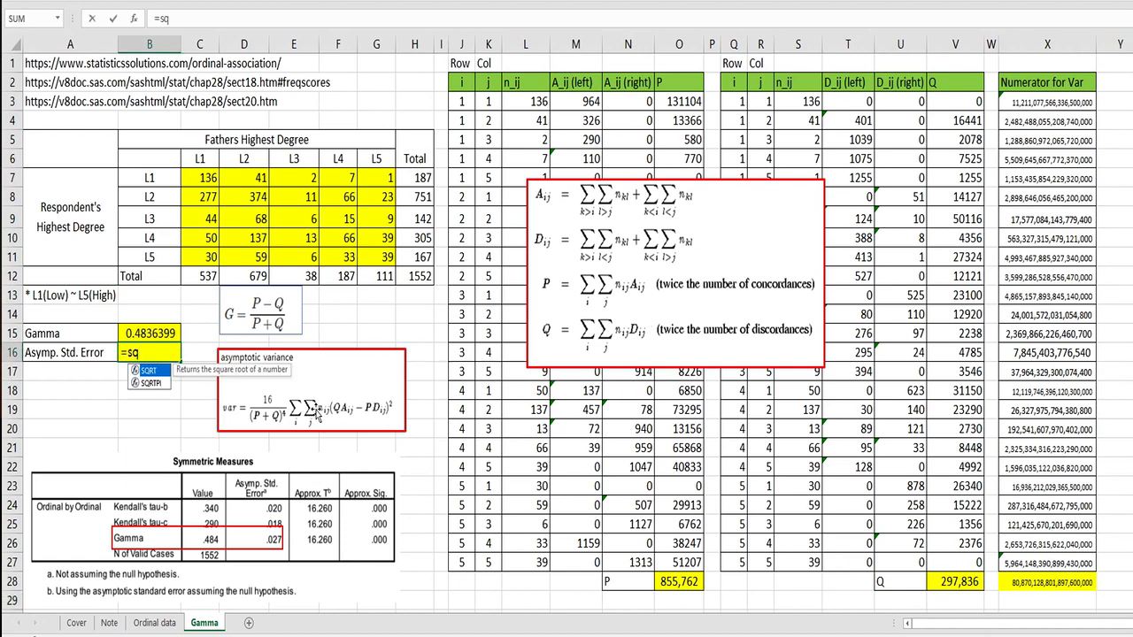
type("rt(")
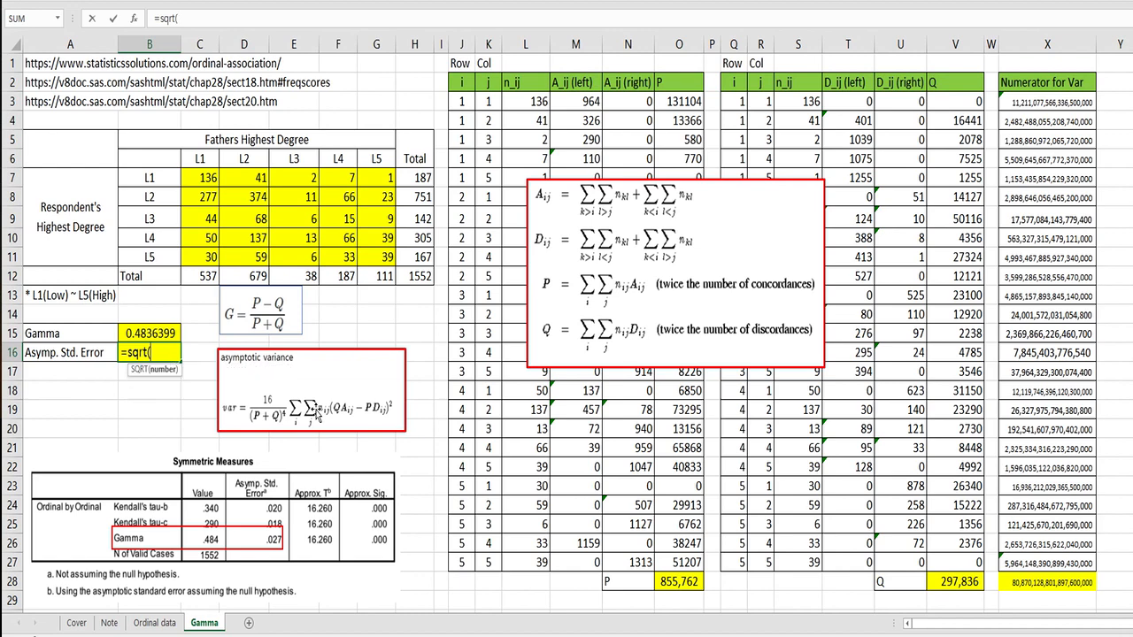
type("16*")
left_click(1027, 582)
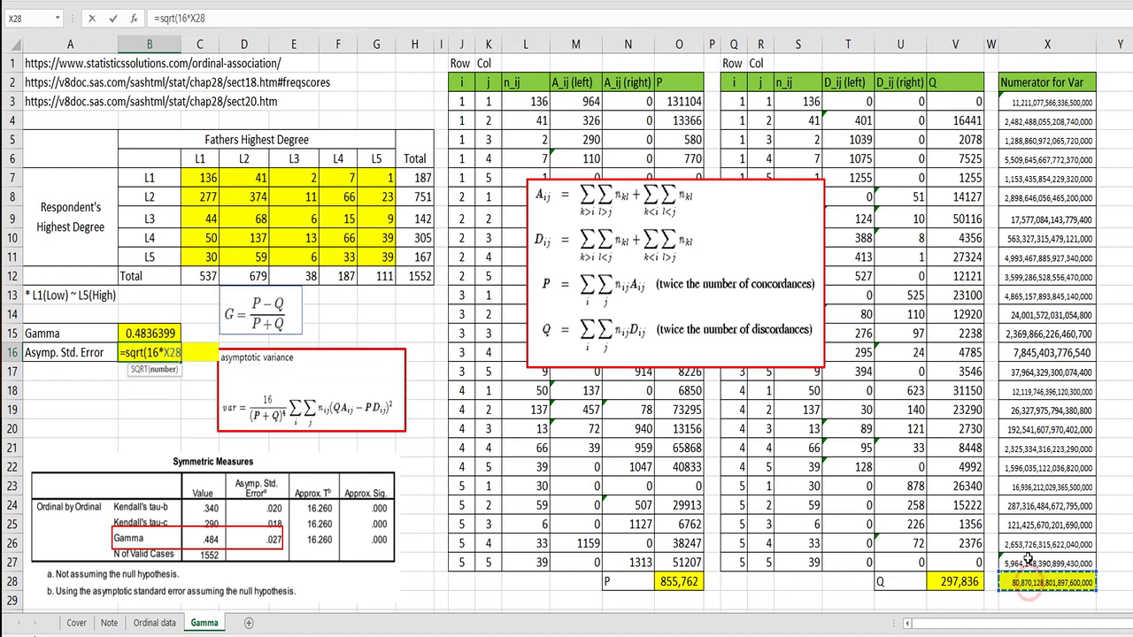
type("/")
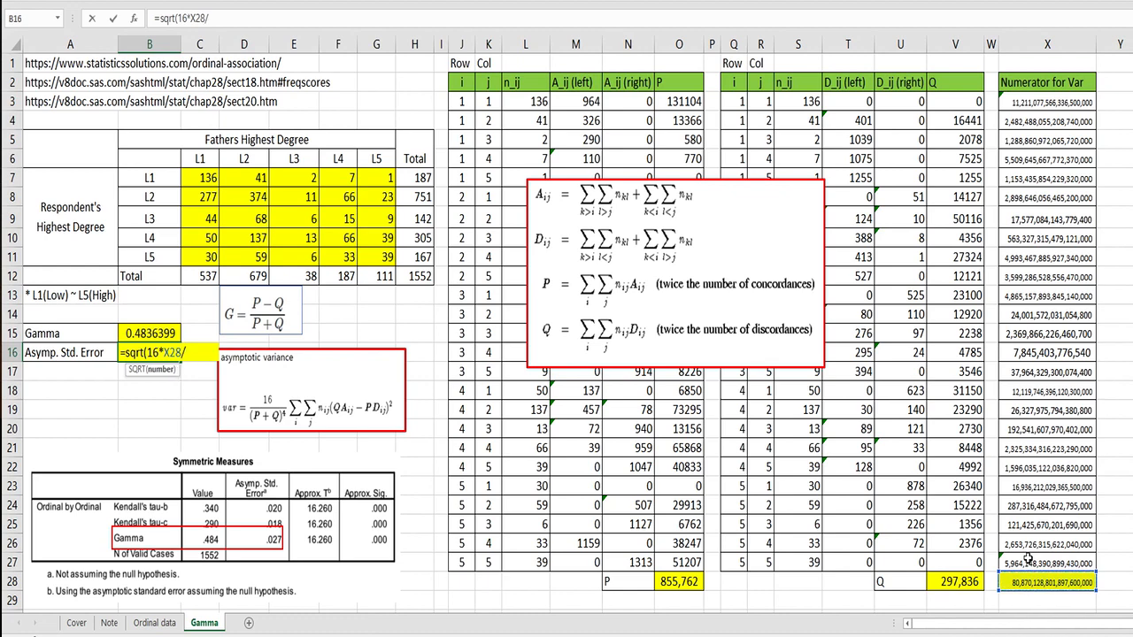
type("(")
left_click(682, 580)
type("+")
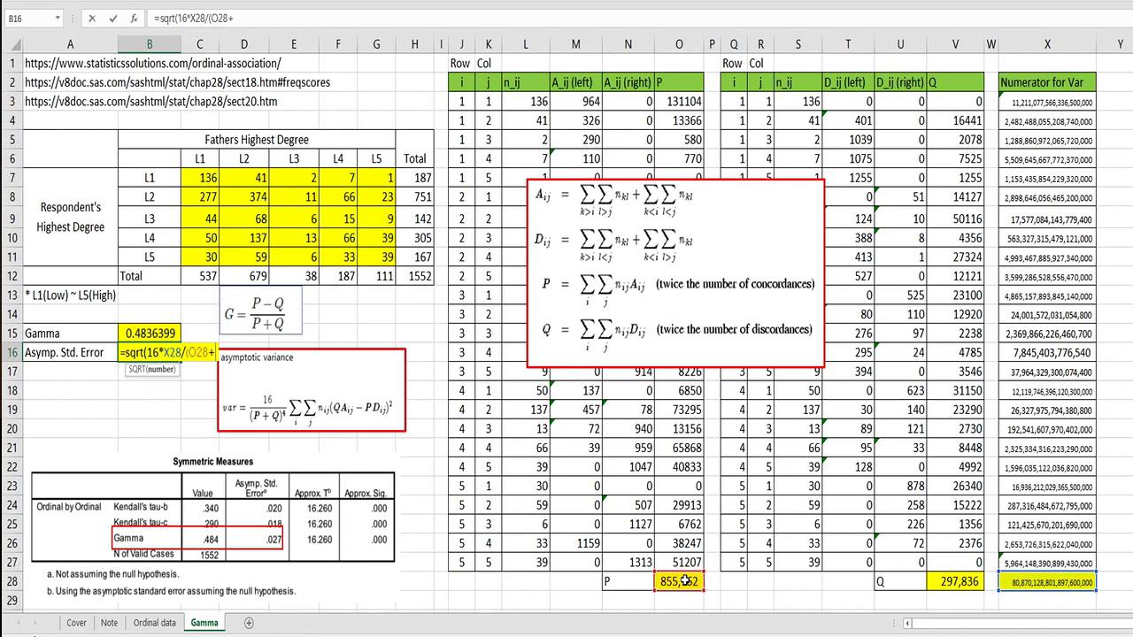
left_click(949, 582)
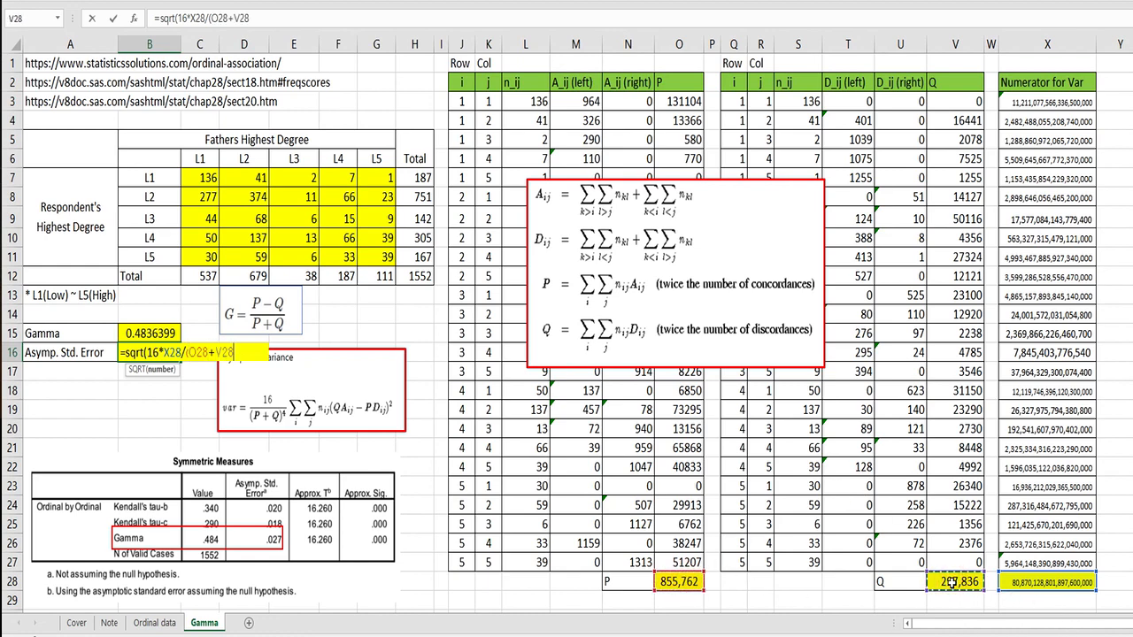
type(")^4)")
key("Return")
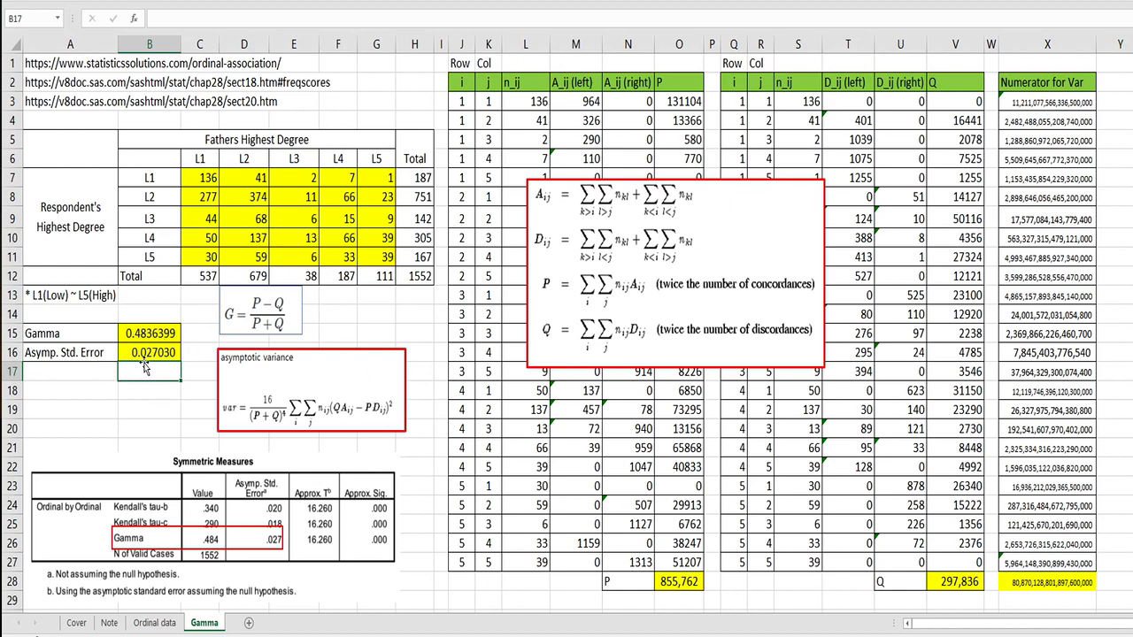
Shift the Symmetric Measures picture slightly up and to the right, then deselect it and review the Gamma cell B15.
left_click(144, 482)
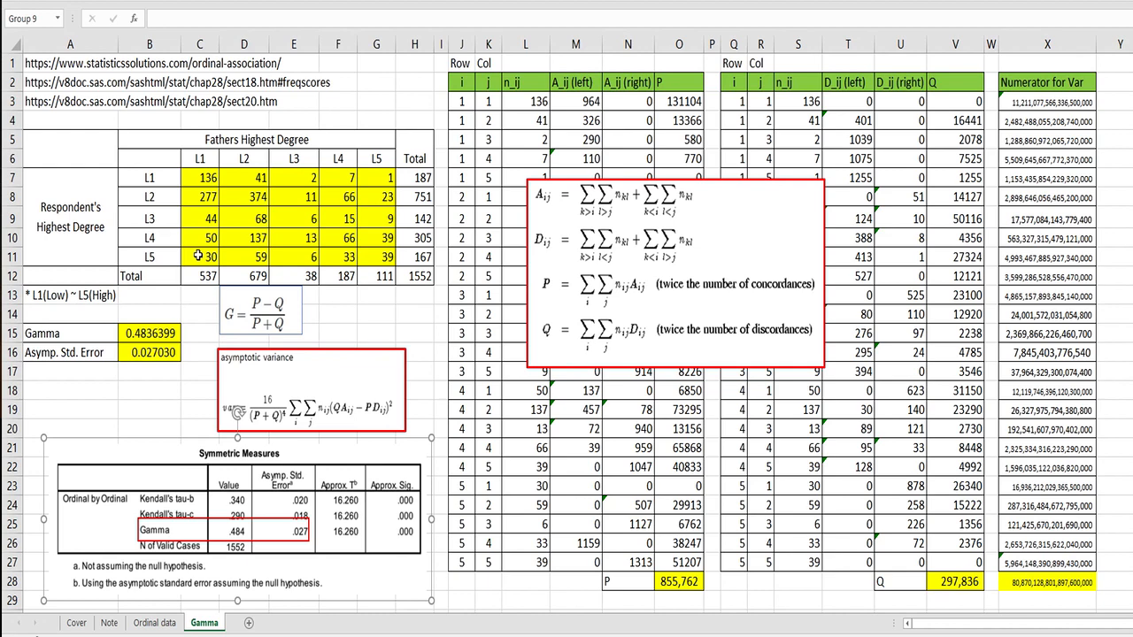
left_click(162, 333)
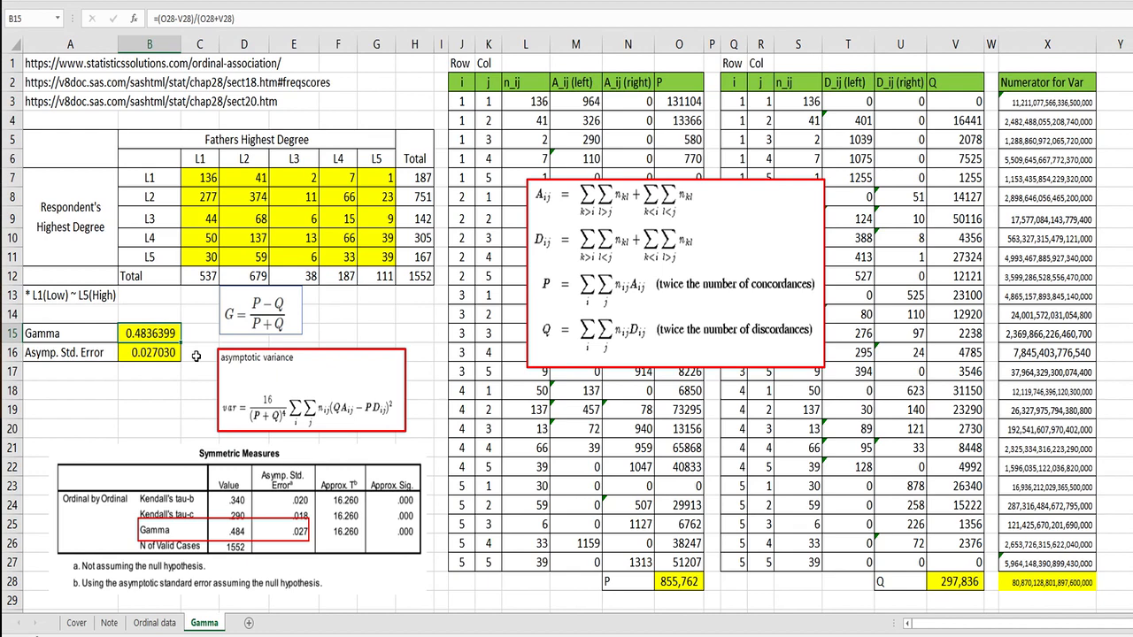
left_click(196, 356)
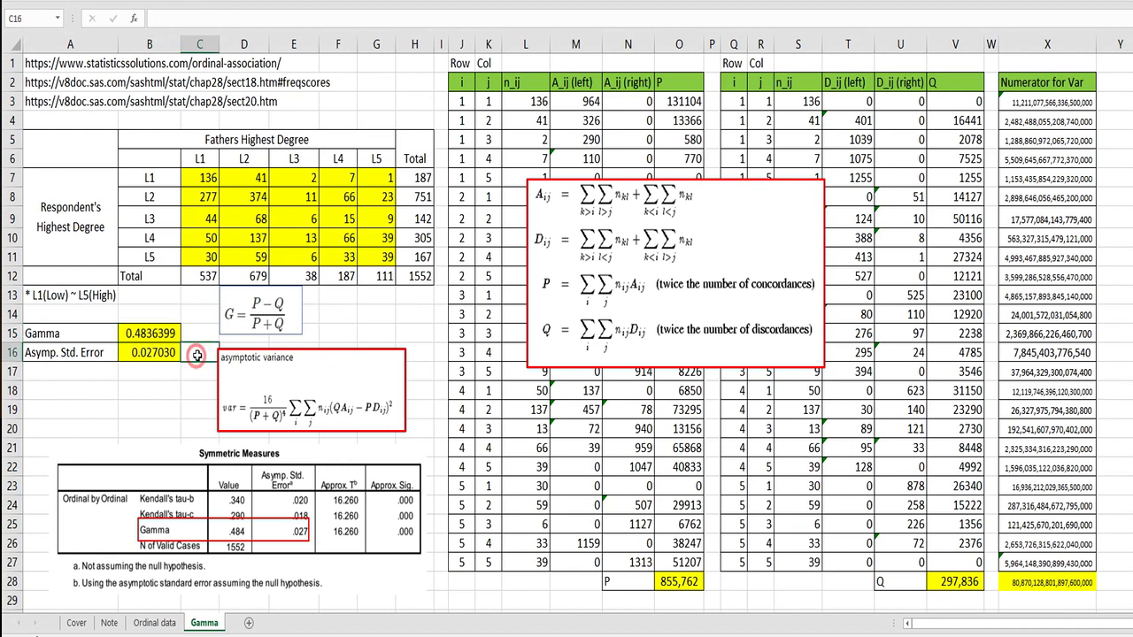